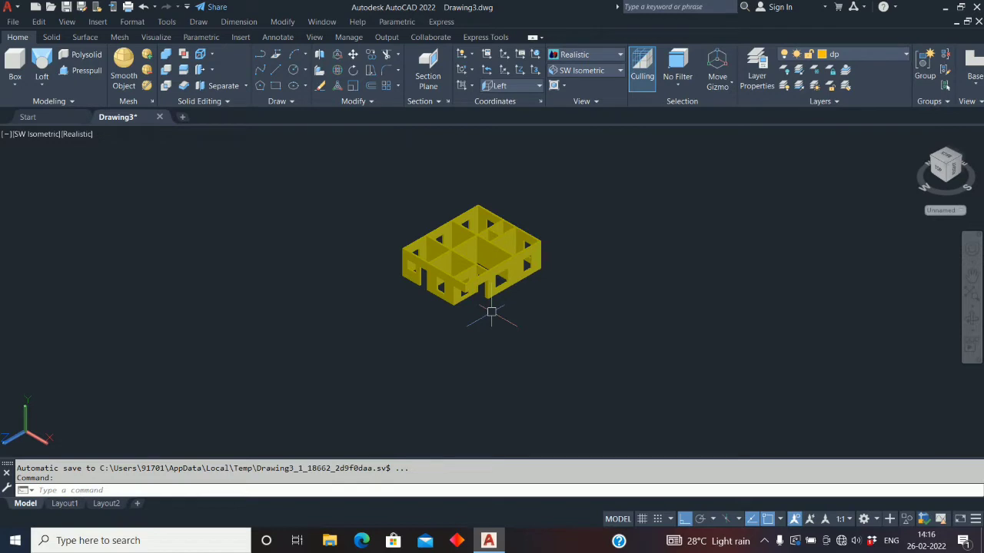
Step: Draw a 1000 by 2100 upright rectangle in the empty space beside the house model
scroll(484, 309, up, 6)
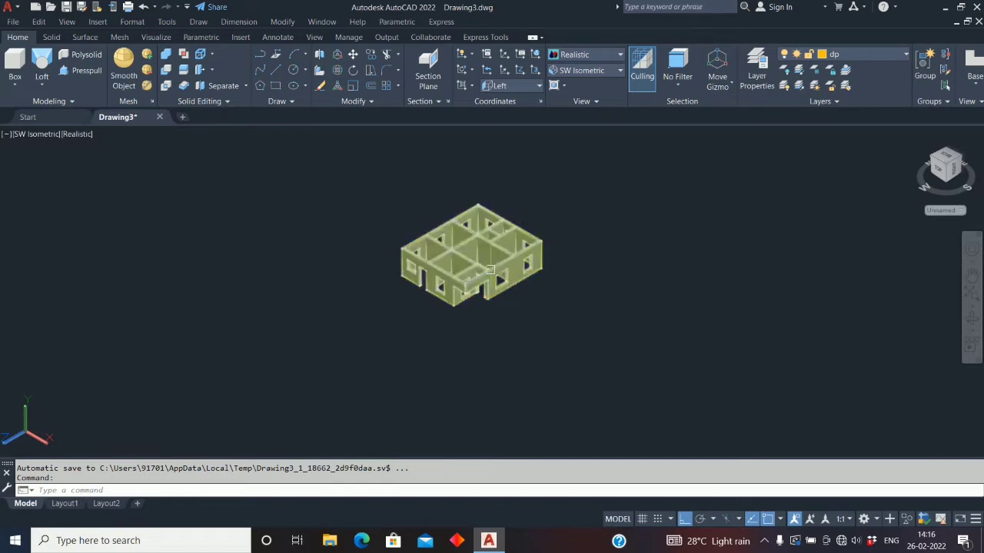
middle_drag(437, 373, 426, 386)
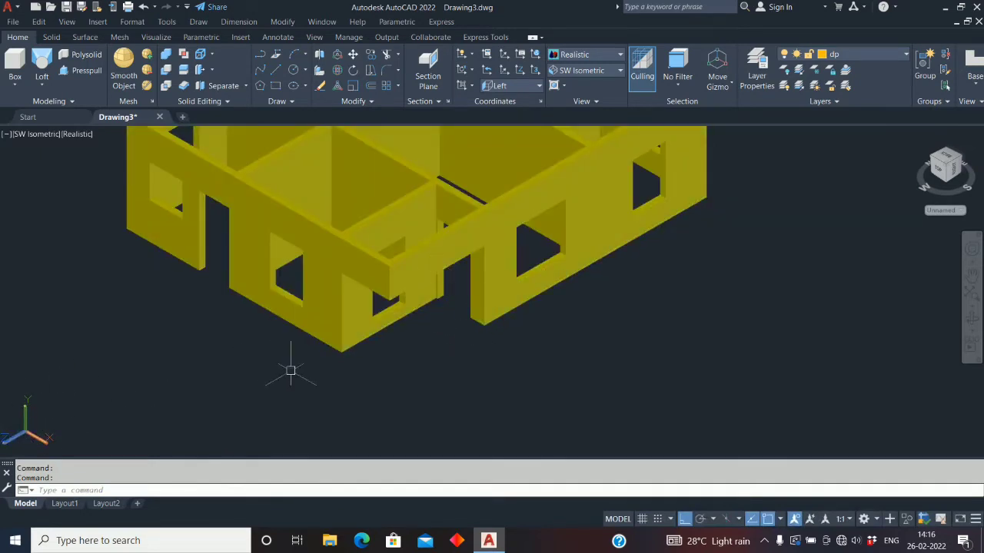
scroll(290, 371, down, 2)
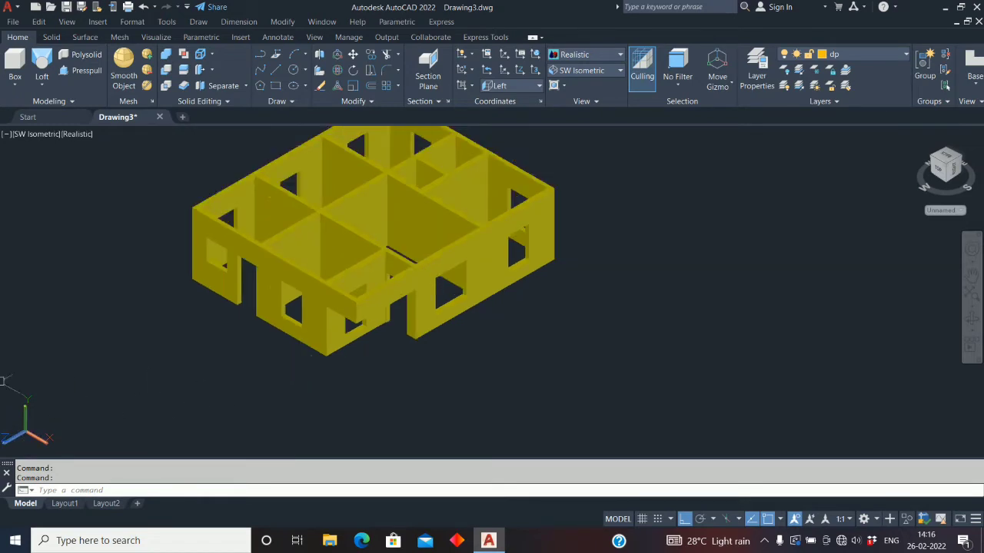
click(275, 85)
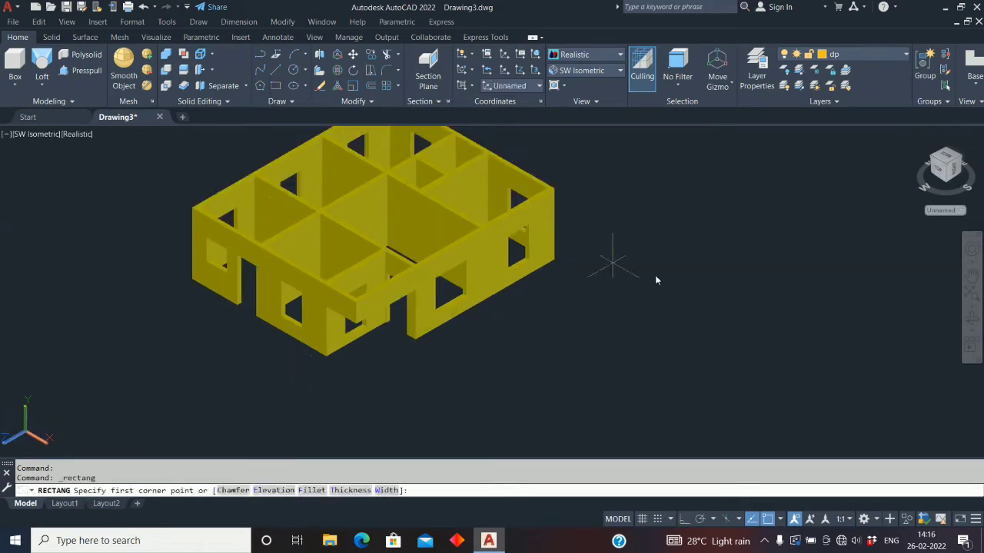
click(625, 386)
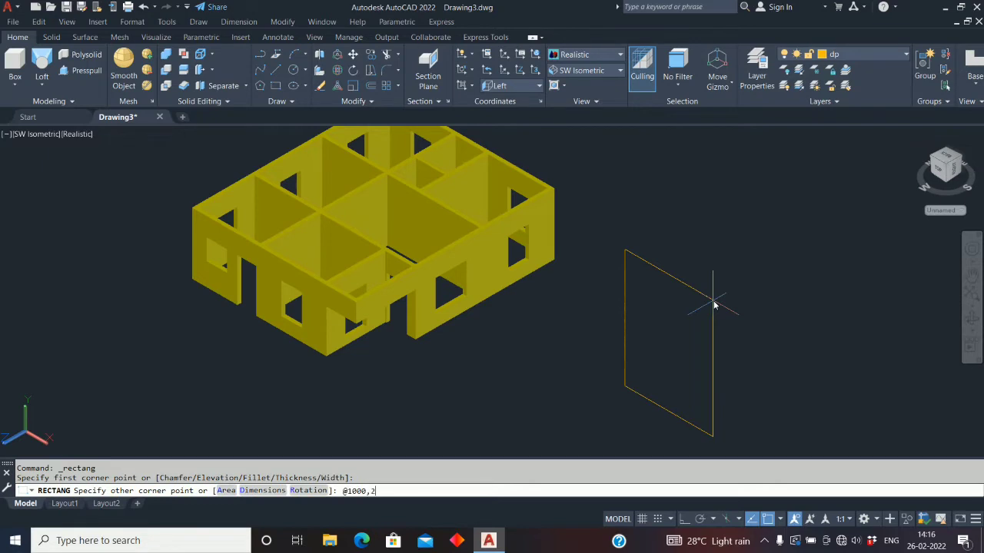
key(Return)
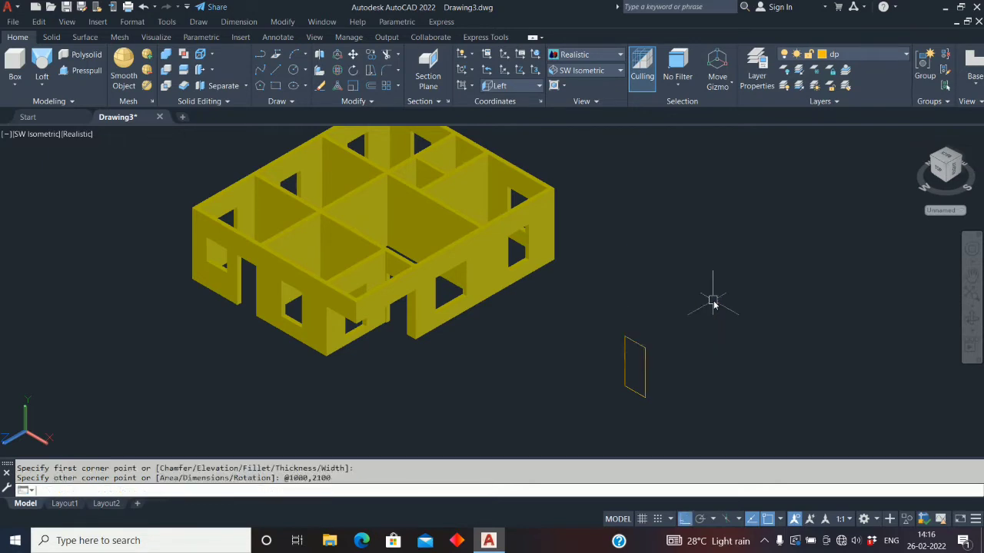
Step: Offset the door rectangle 100 inward
scroll(647, 401, up, 2)
text(offset)
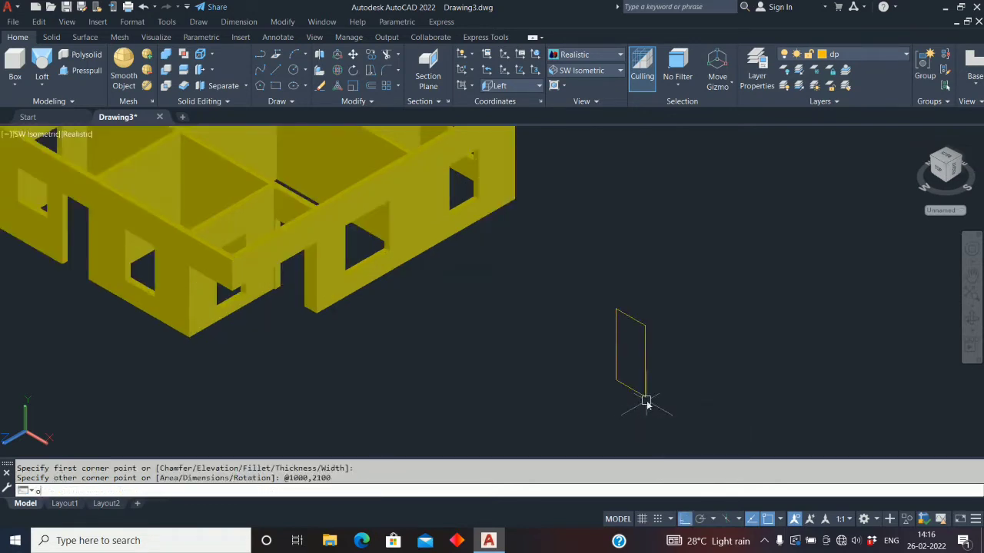
key(Return)
text(10)
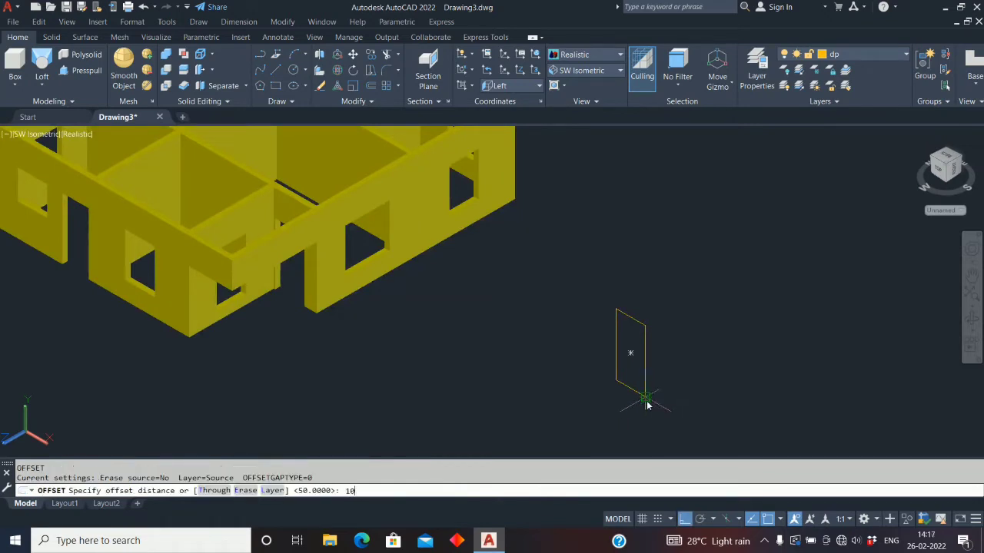
text(0)
key(Return)
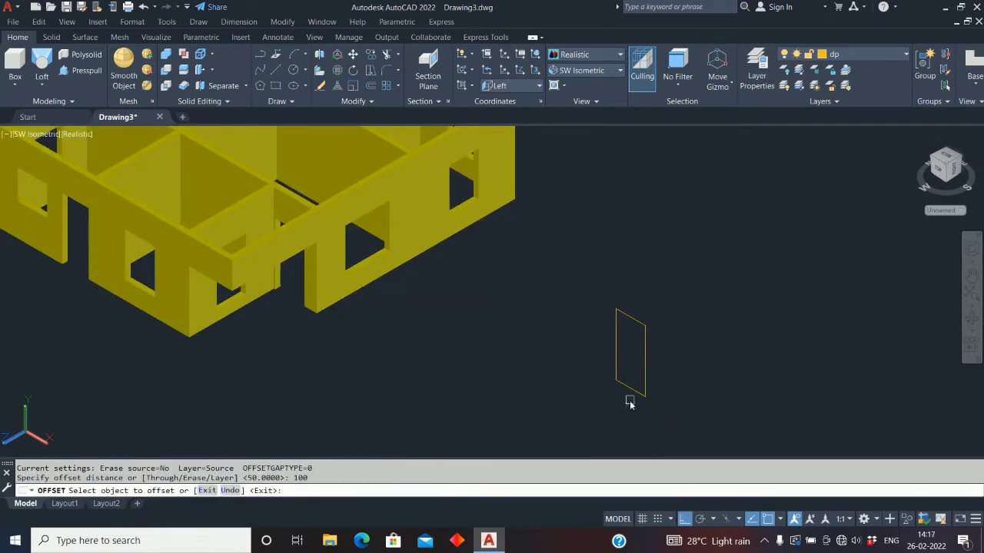
scroll(633, 392, up, 2)
click(635, 381)
click(635, 311)
right_click(695, 317)
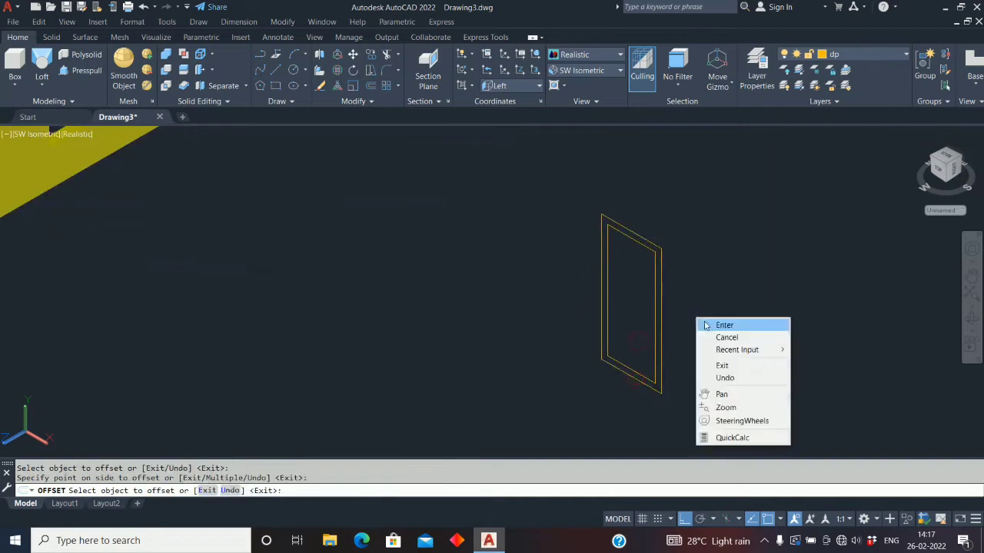
click(705, 326)
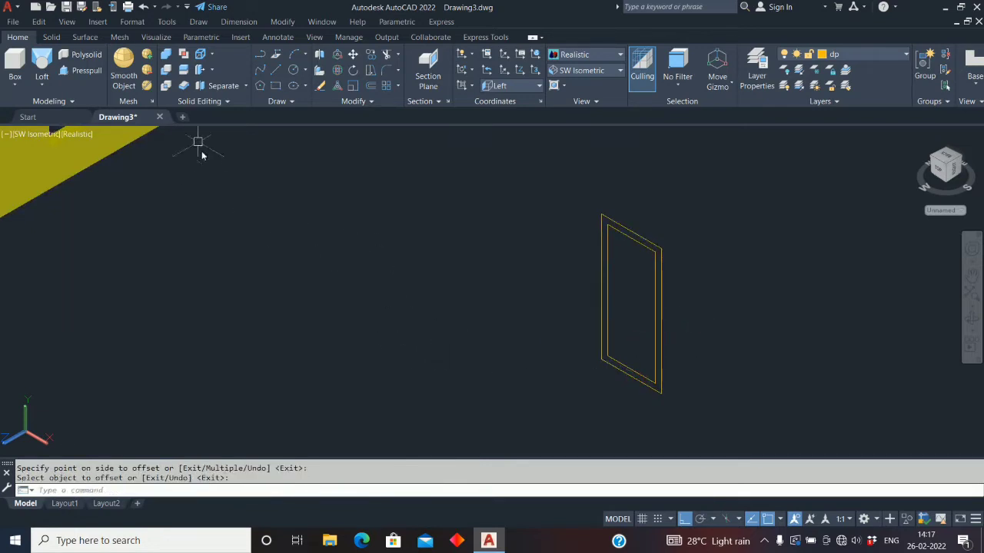
Step: Extrude both nested door rectangles by 150
click(41, 85)
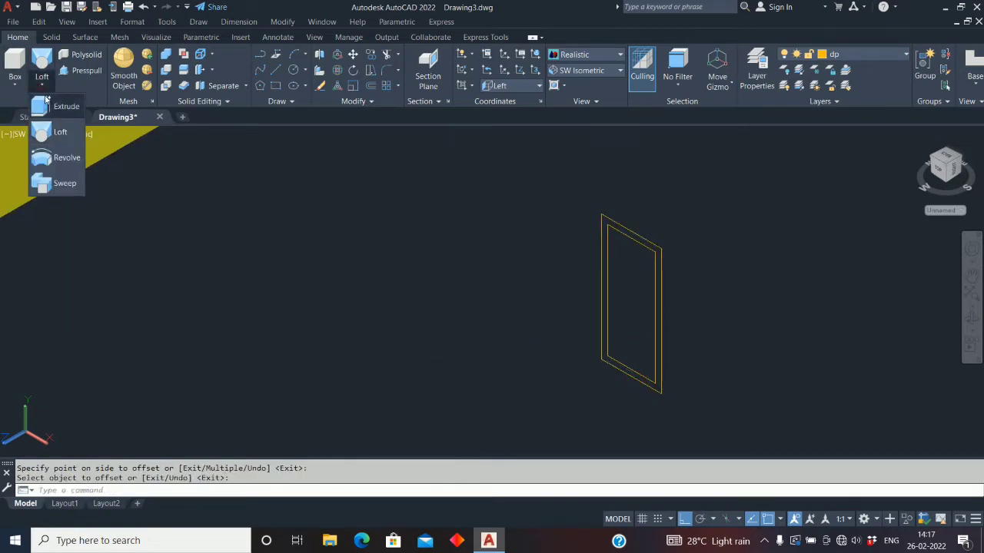
click(61, 103)
click(692, 208)
click(584, 287)
right_click(583, 287)
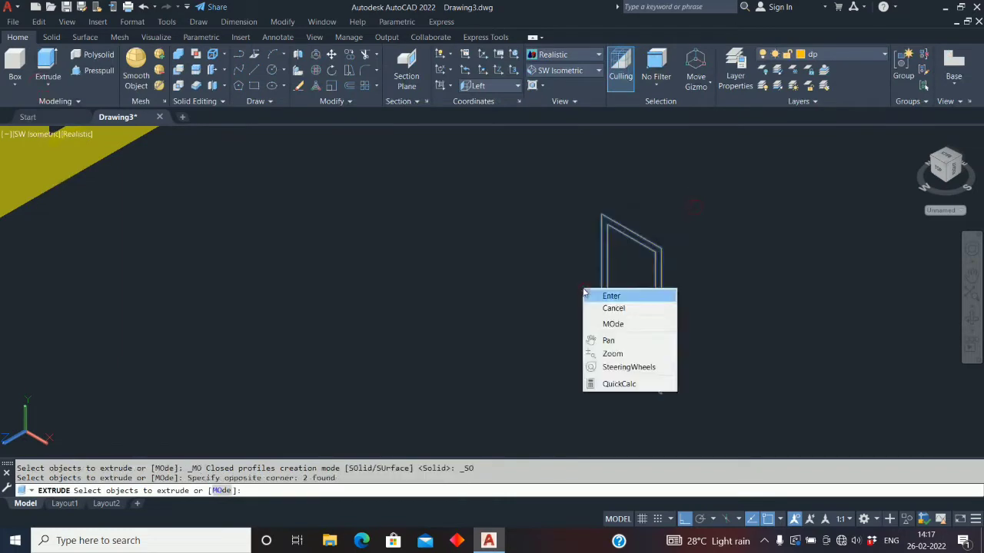
click(592, 295)
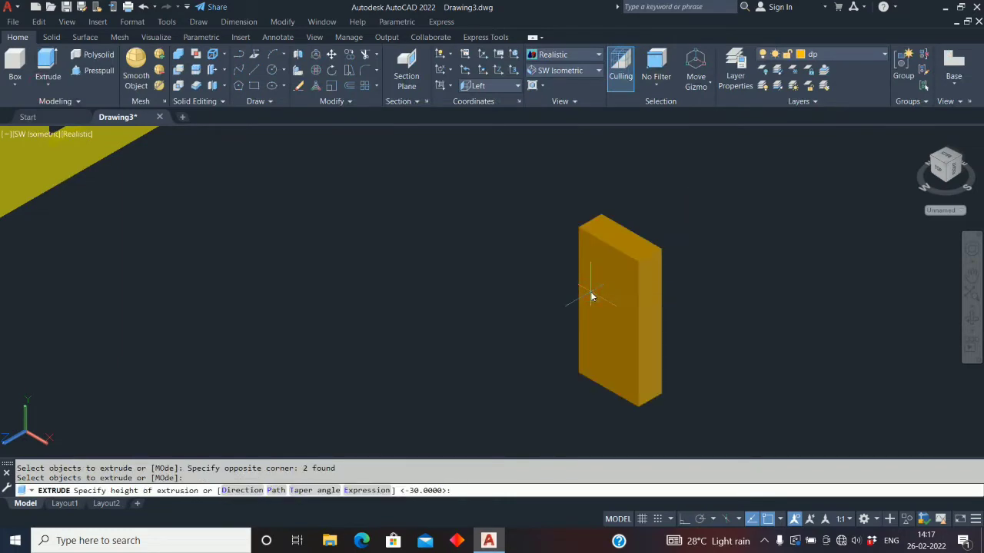
text(150)
key(Return)
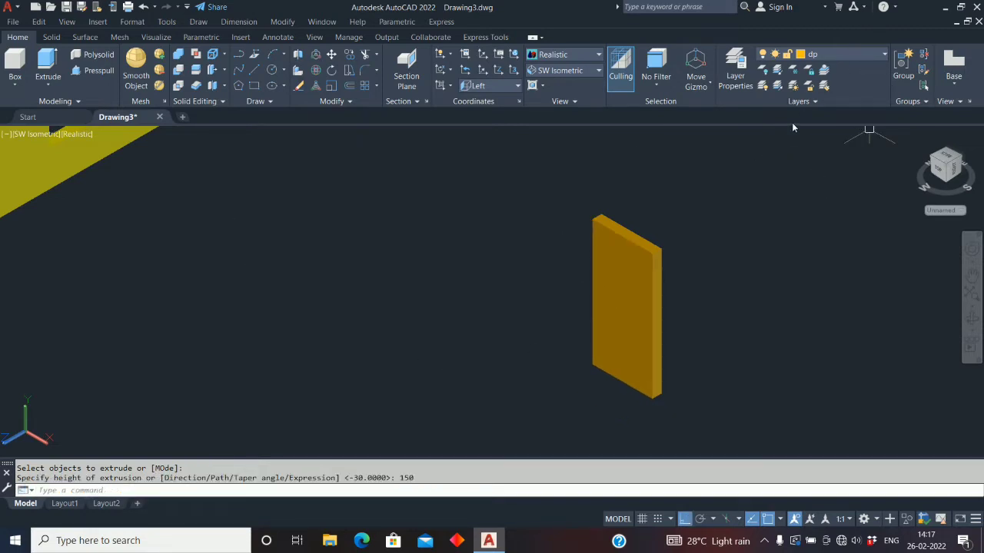
Step: Show the model in 2D Wireframe and subtract the inner solid from the outer one to form a hollow door frame
click(598, 55)
click(553, 87)
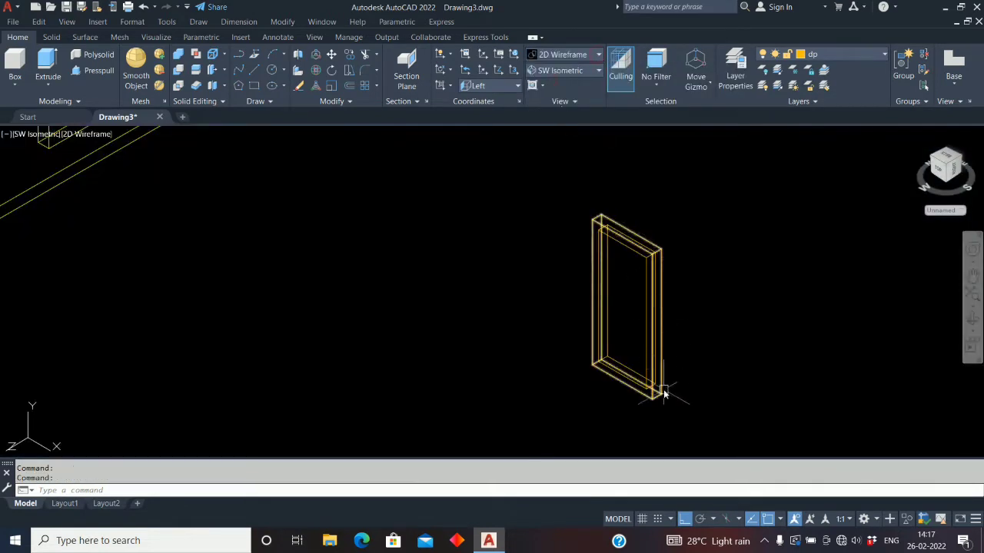
scroll(664, 394, up, 2)
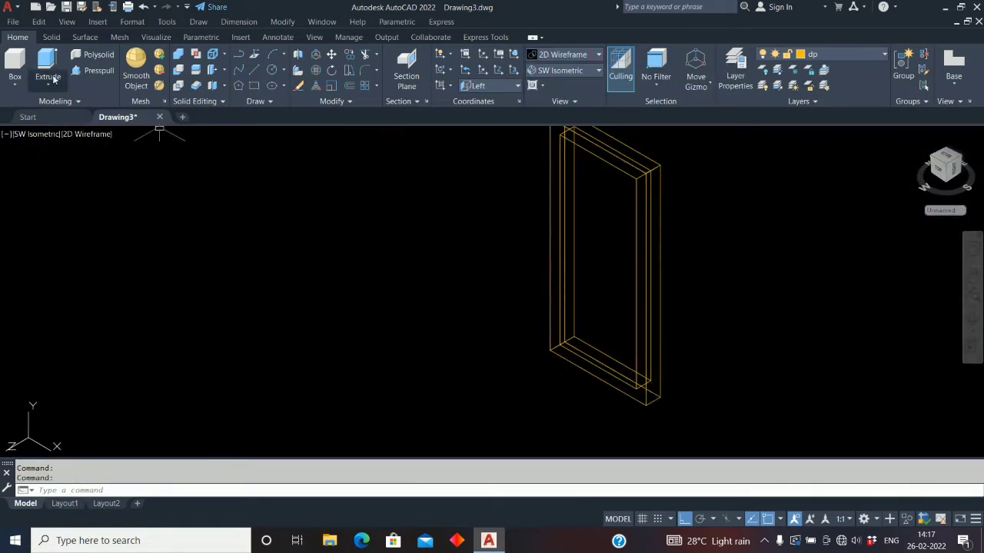
click(178, 70)
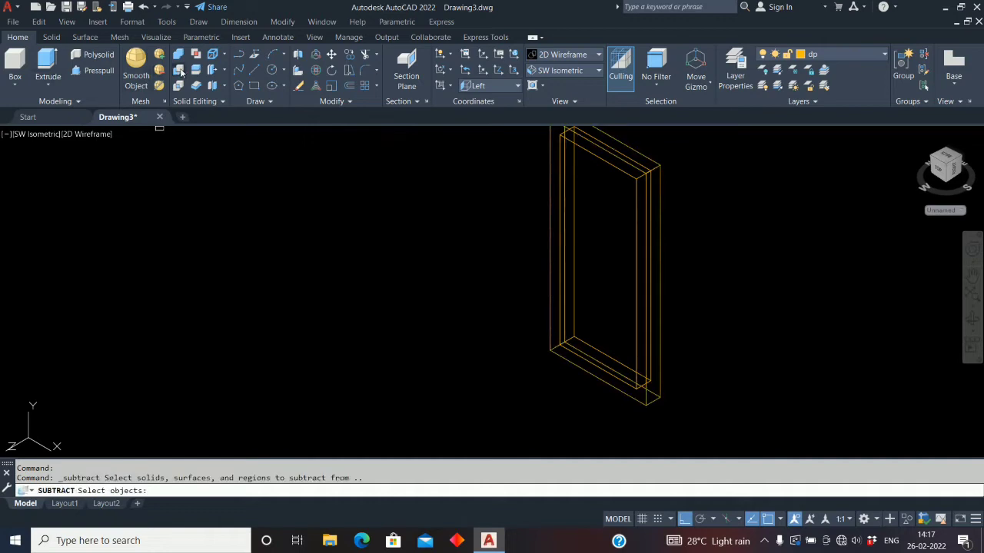
click(585, 374)
key(Return)
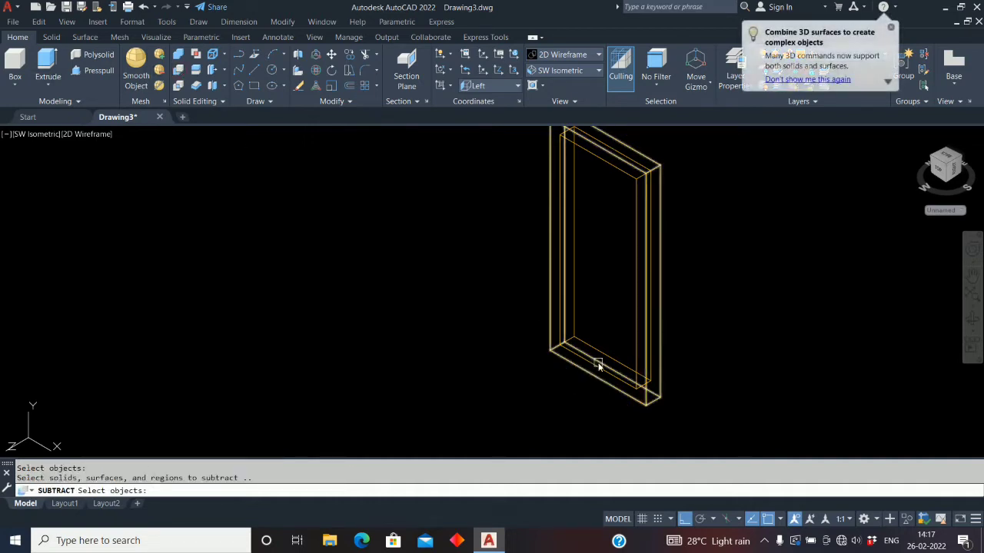
click(601, 362)
key(Return)
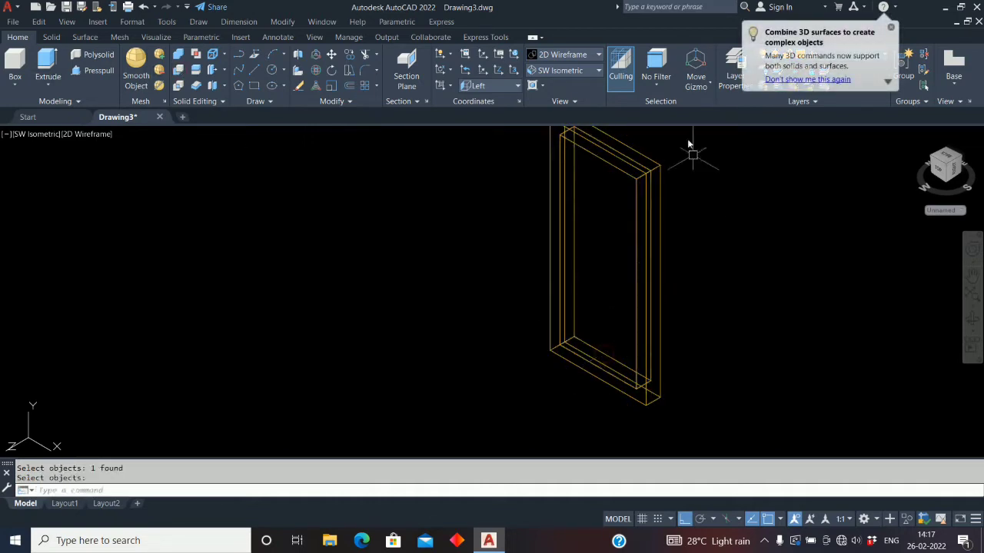
Step: Show the model in the Realistic visual style and inspect the hollow door frame
click(569, 55)
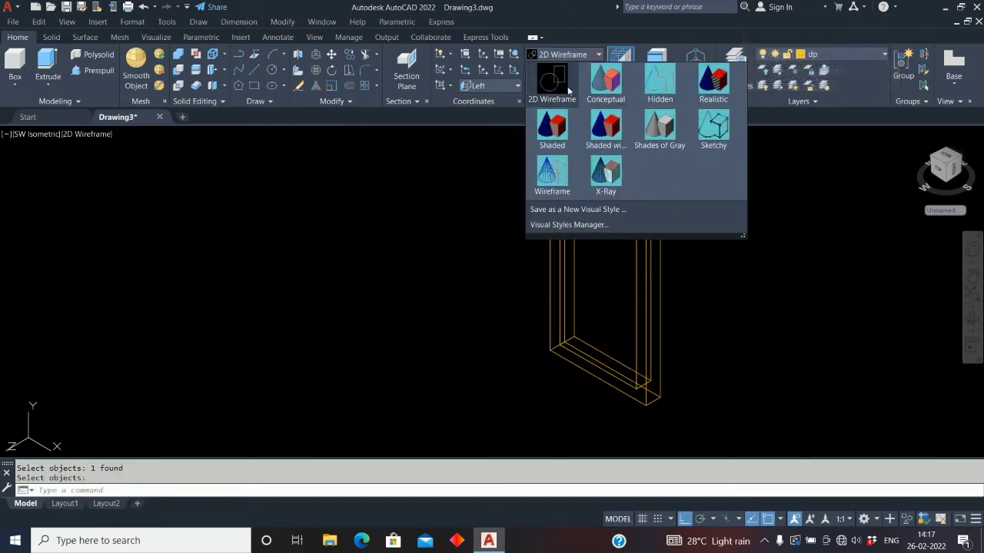
click(713, 83)
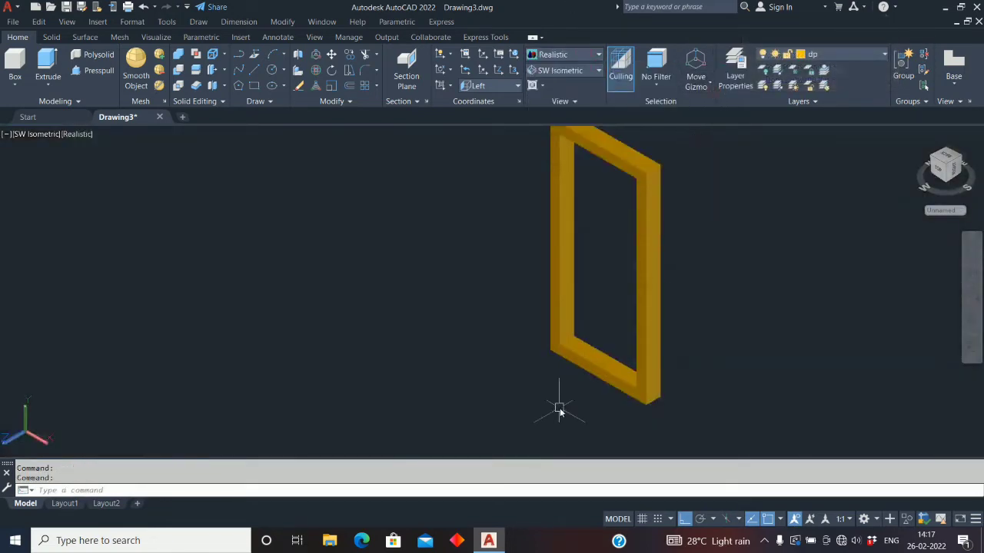
scroll(621, 346, up, 3)
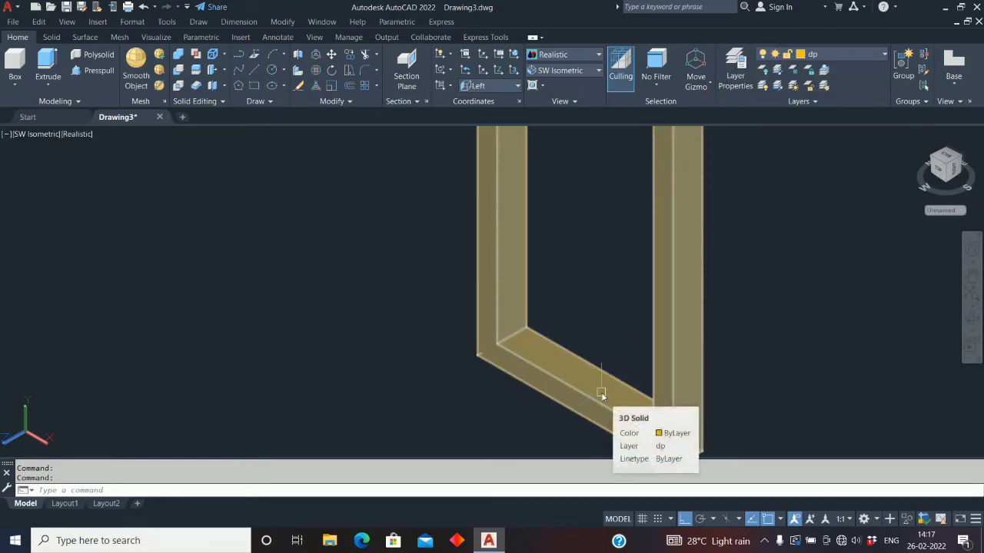
Step: Display the door frame in 2D Wireframe style from the SE Isometric view
click(597, 60)
click(543, 81)
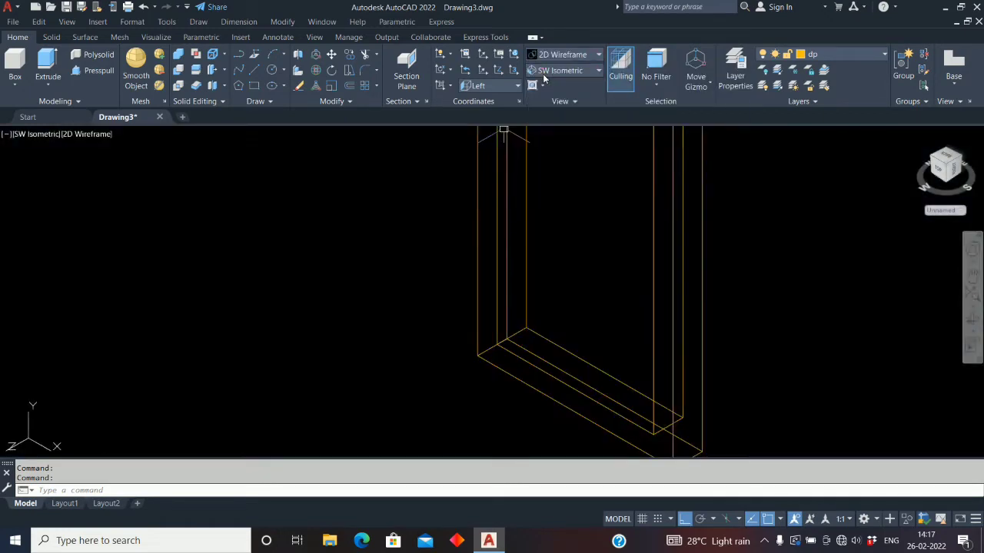
scroll(559, 335, down, 5)
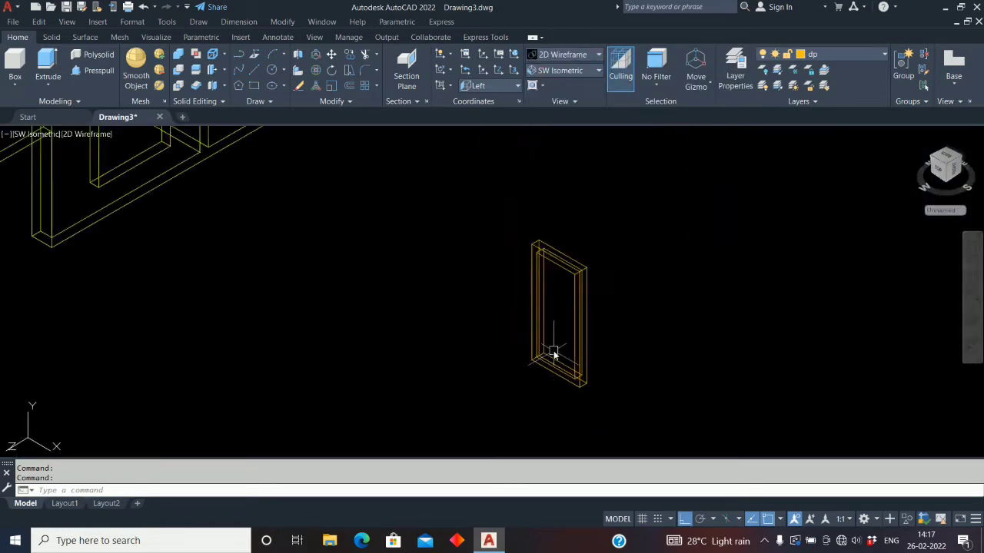
scroll(556, 351, up, 3)
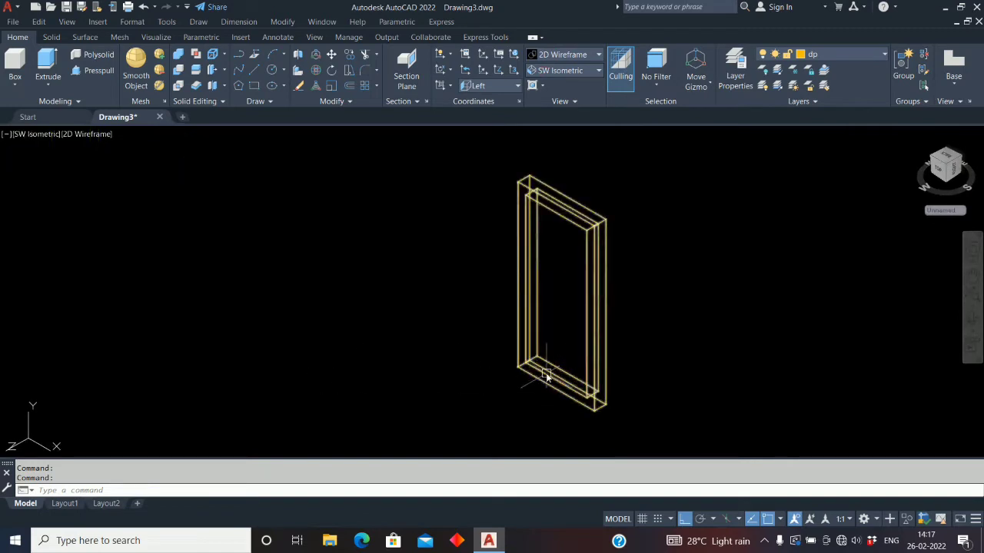
click(598, 70)
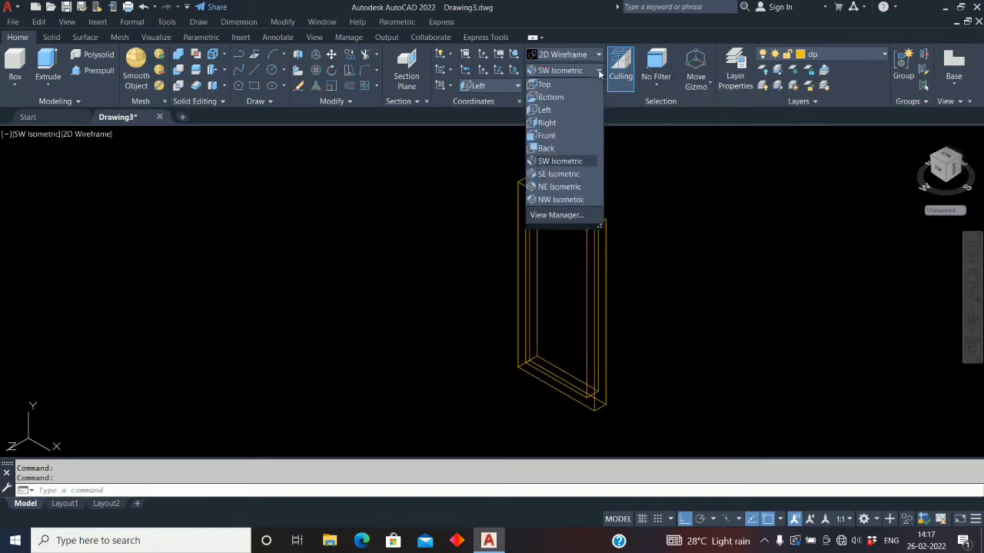
click(568, 175)
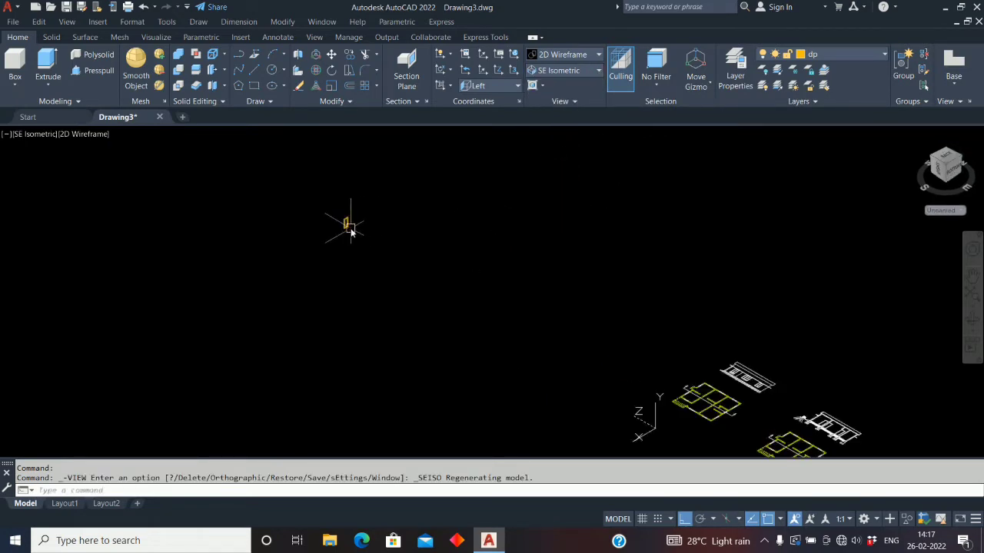
scroll(350, 227, up, 5)
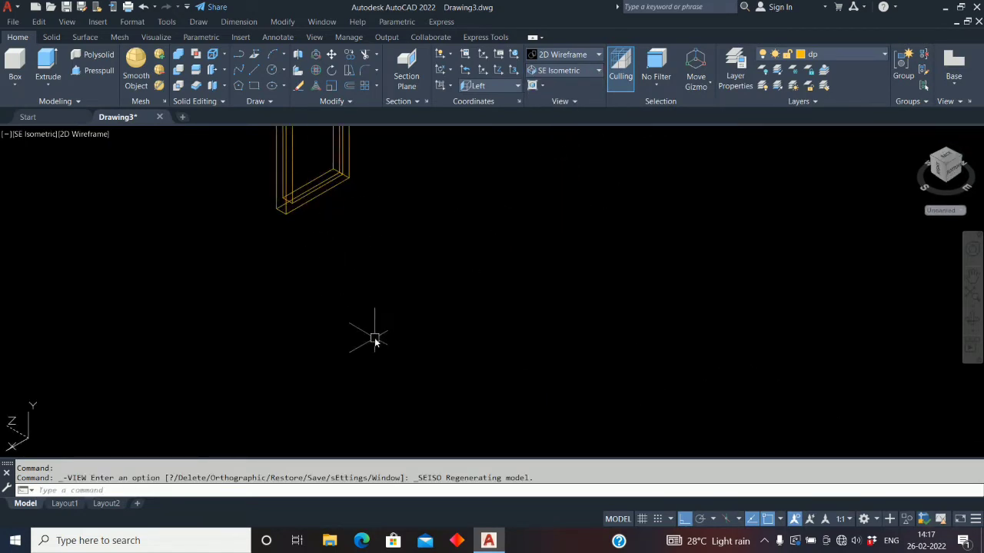
scroll(354, 269, down, 3)
scroll(375, 292, up, 5)
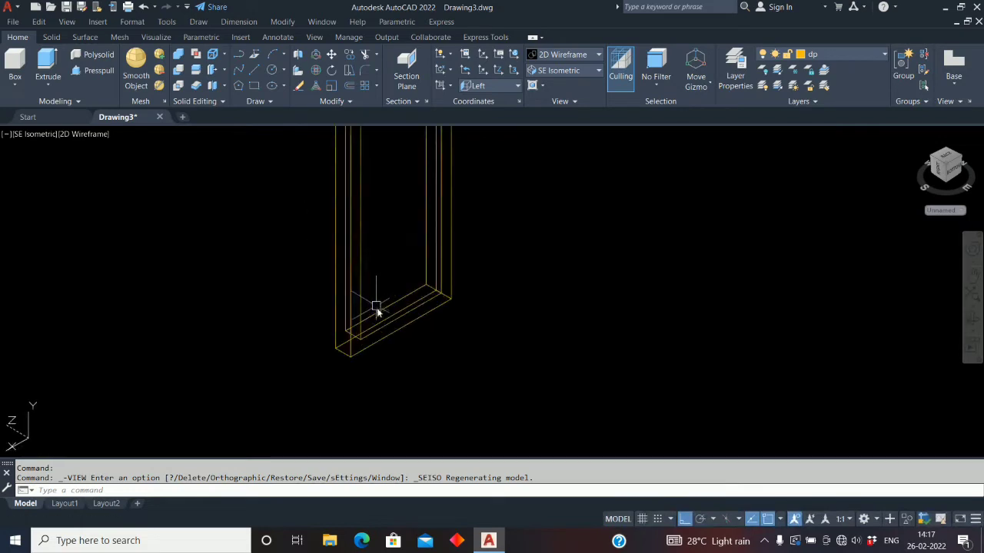
middle_drag(385, 316, 439, 376)
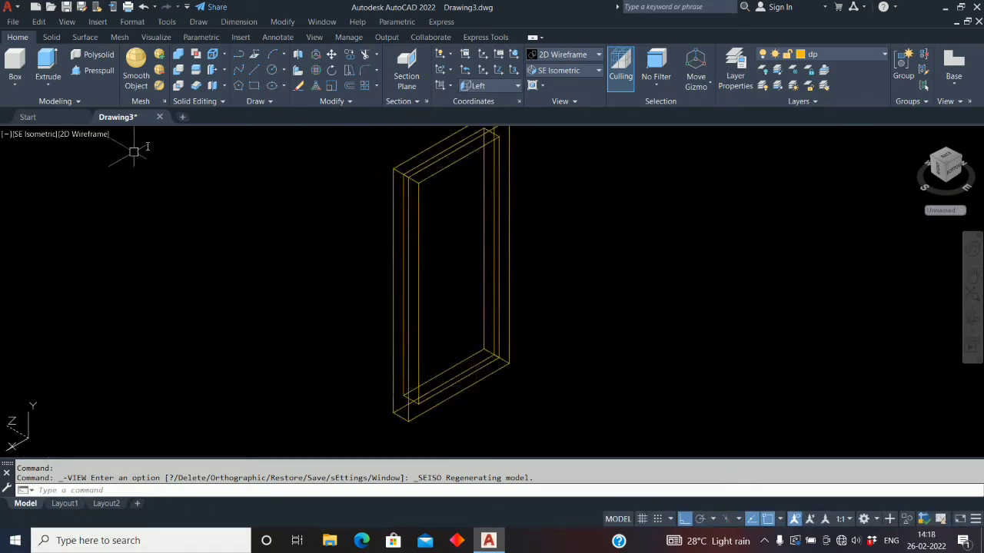
Step: Make df the current layer and draw a rectangle between opposite corners of the frame's front inner opening
click(255, 85)
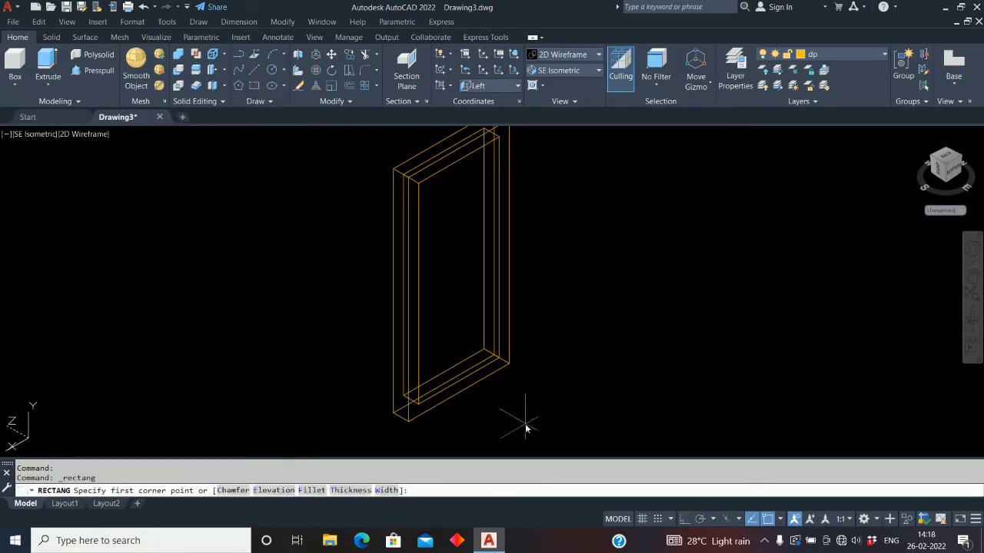
click(875, 55)
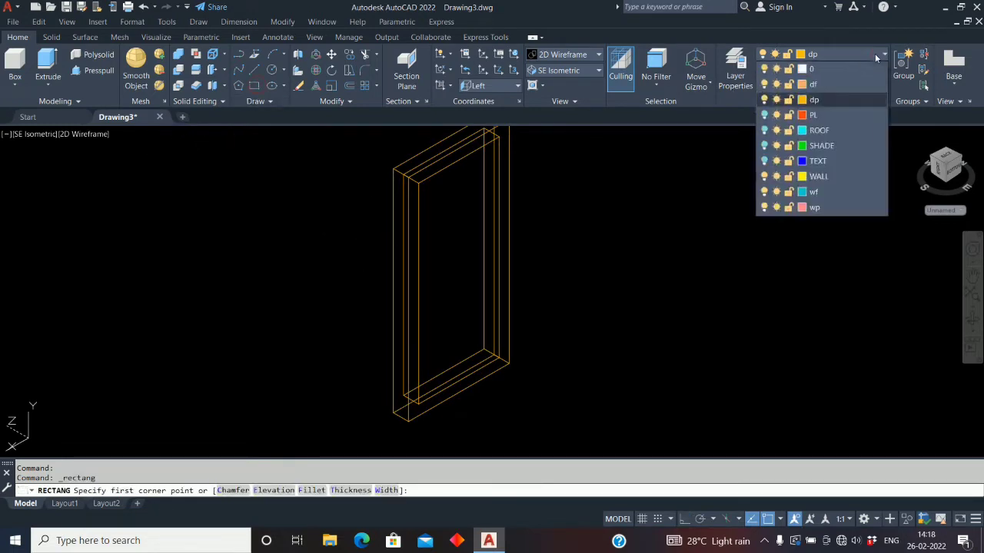
click(814, 84)
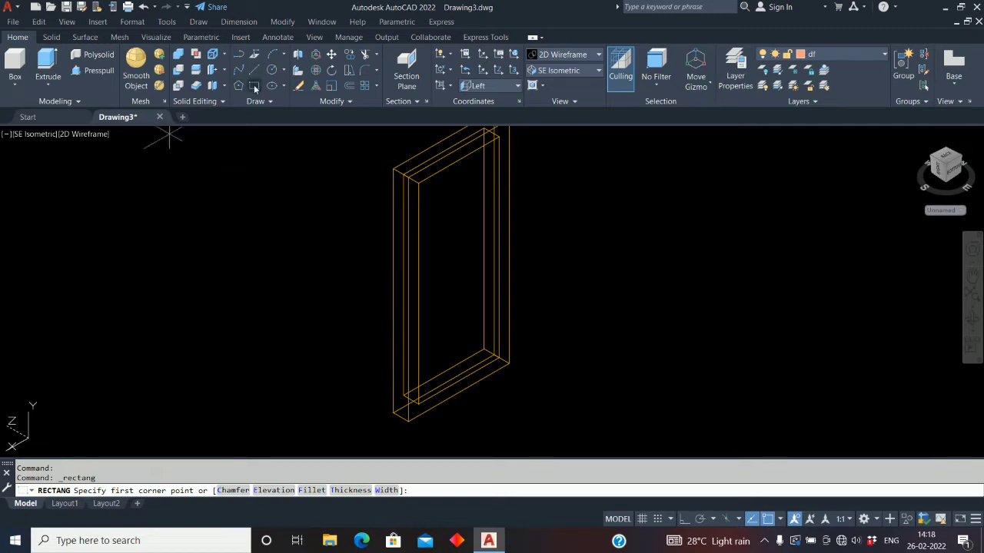
click(419, 409)
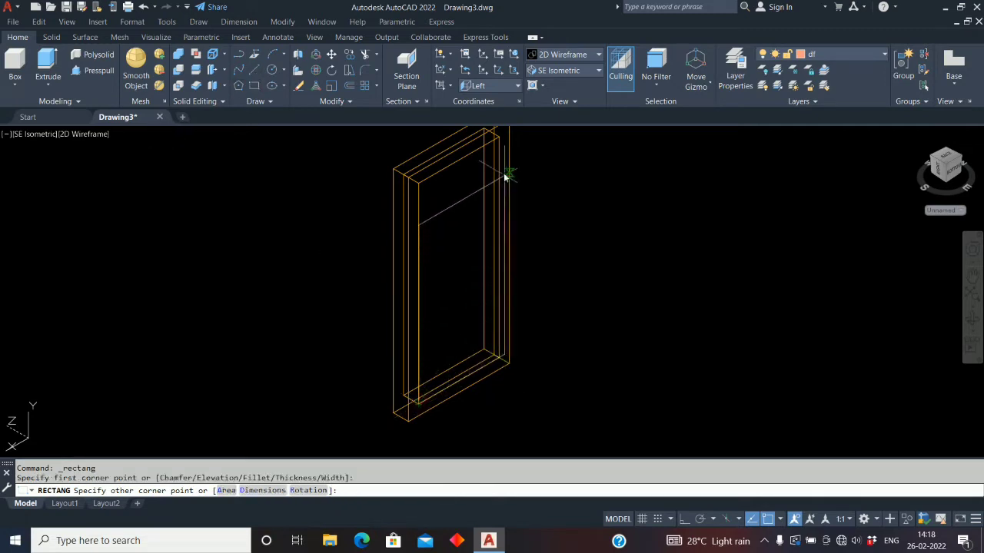
click(500, 144)
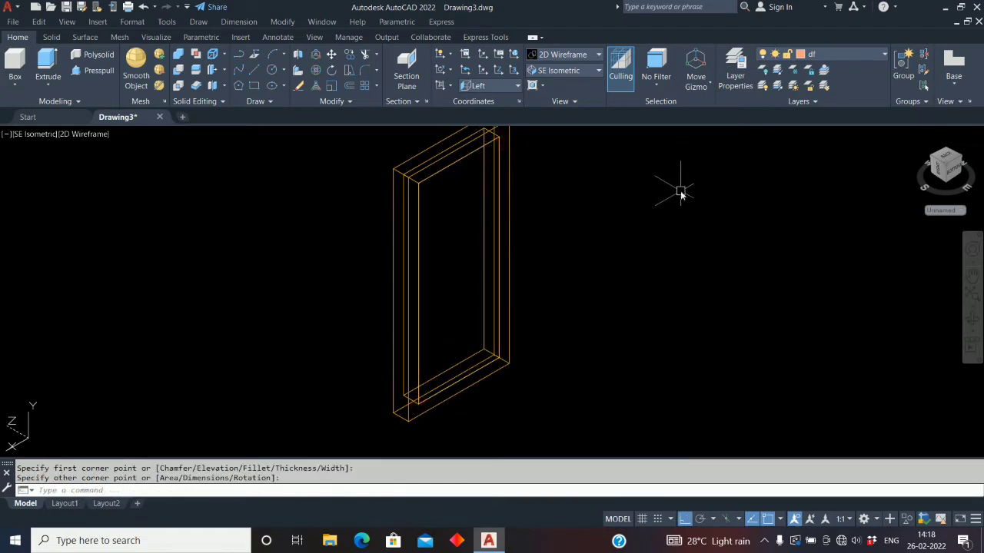
Step: Offset the inner-opening rectangle outward by 30 and delete the original rectangle
text(o)
key(Return)
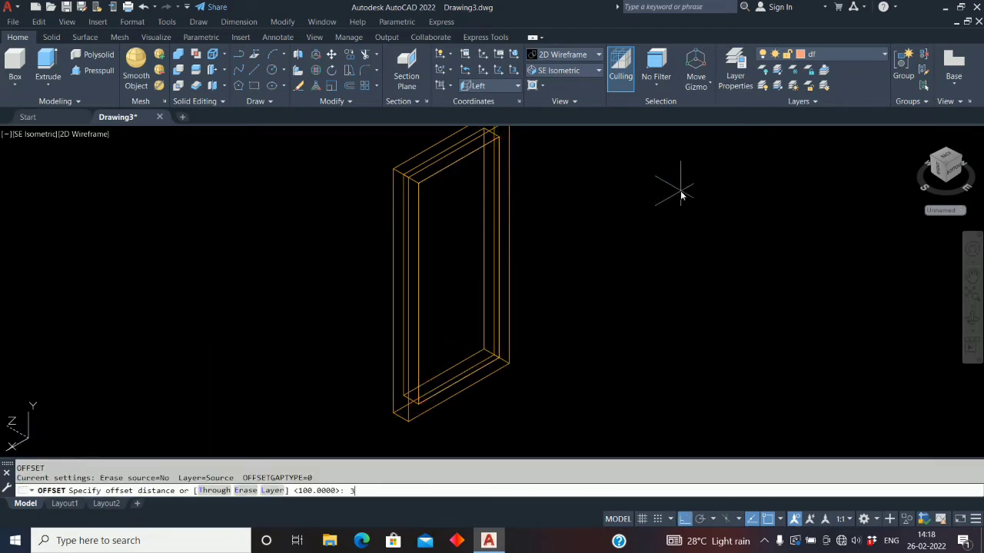
text(30)
key(Return)
click(508, 249)
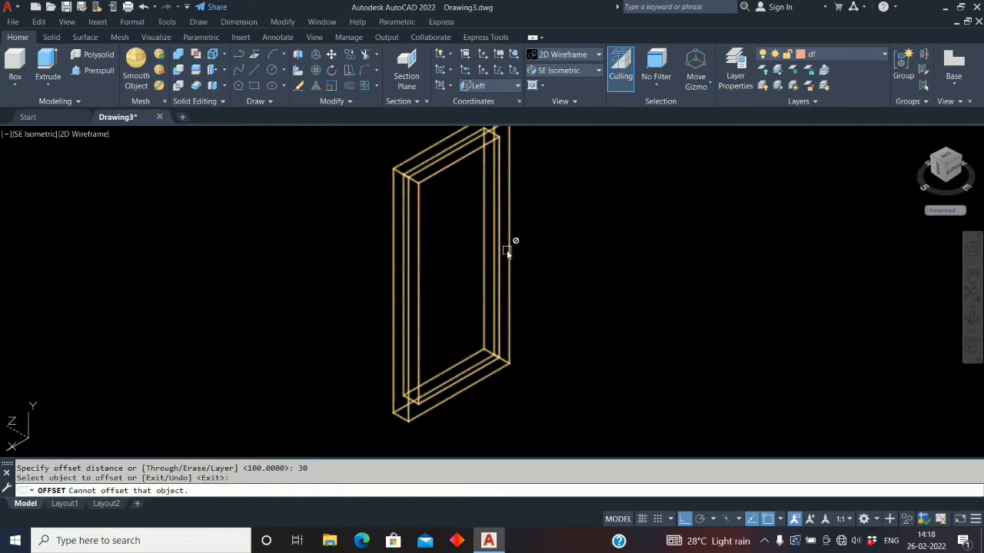
click(466, 158)
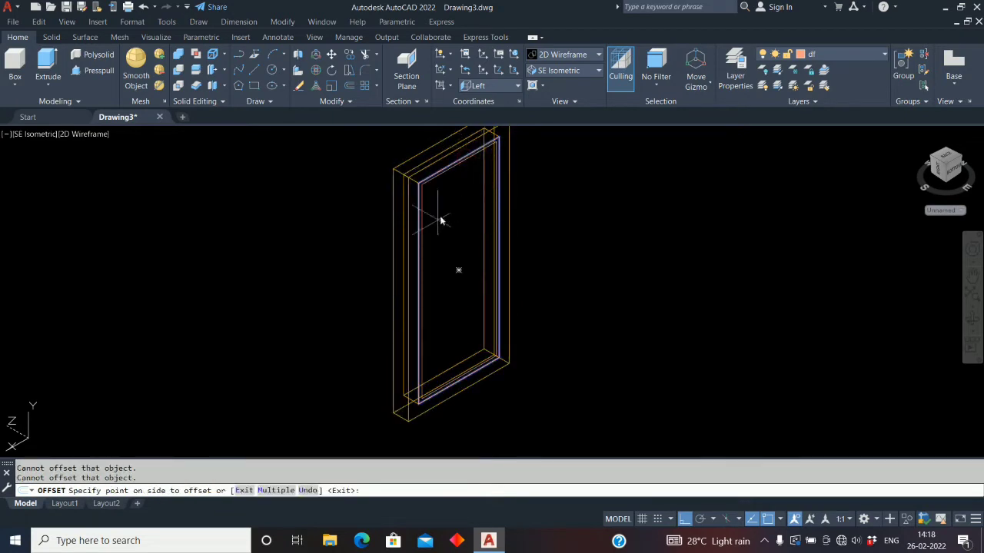
click(400, 353)
click(422, 411)
scroll(471, 400, up, 3)
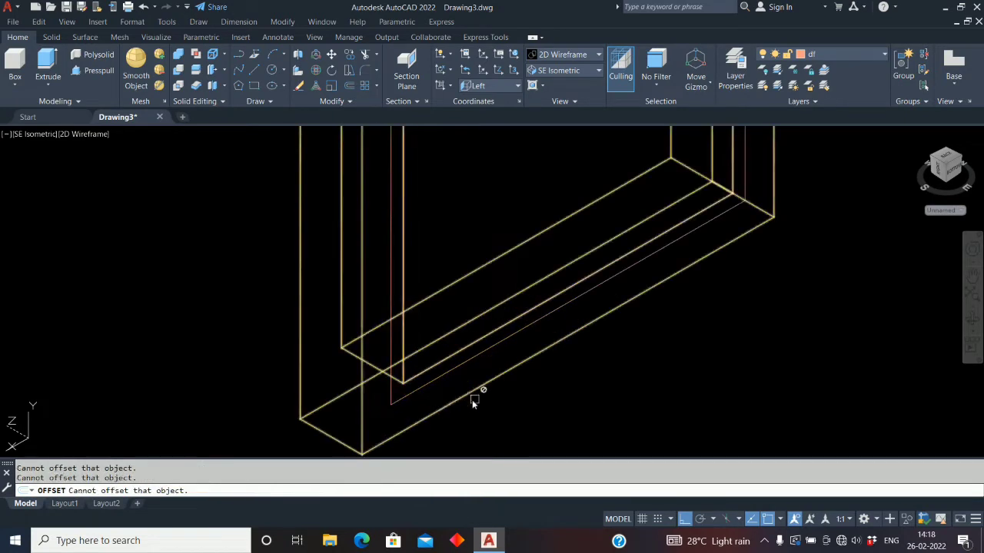
key(Escape)
click(487, 330)
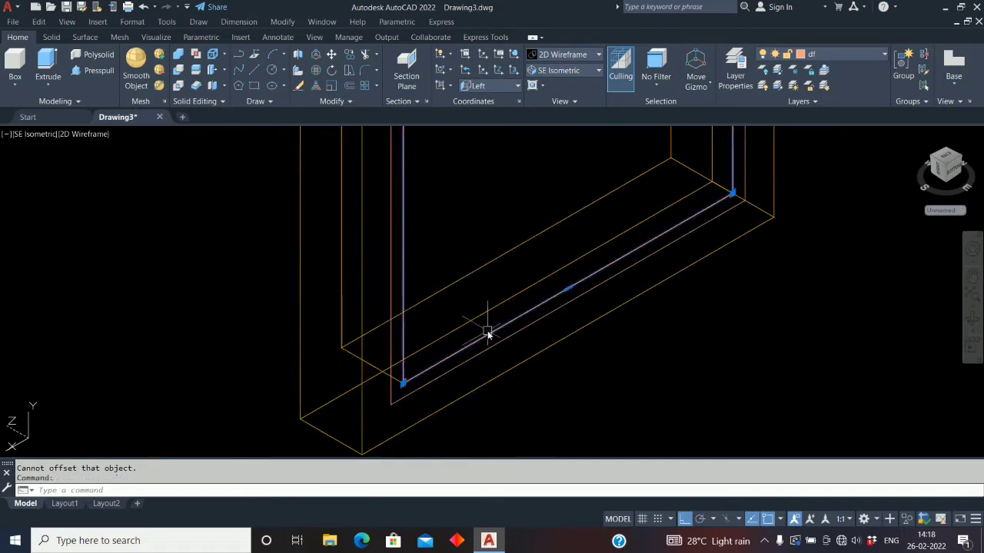
key(Delete)
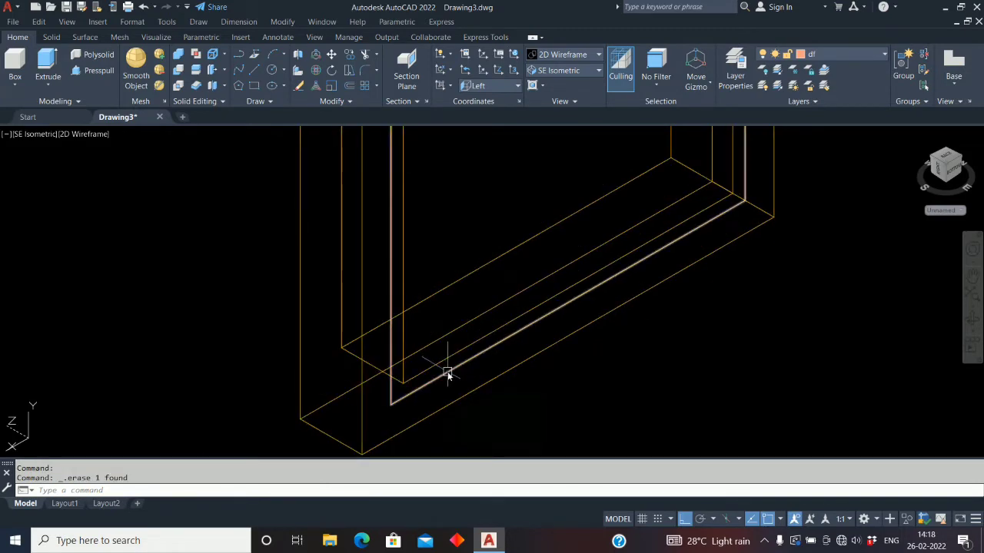
Step: Extrude the offset rectangle by 30 into the depth of the door frame
click(47, 63)
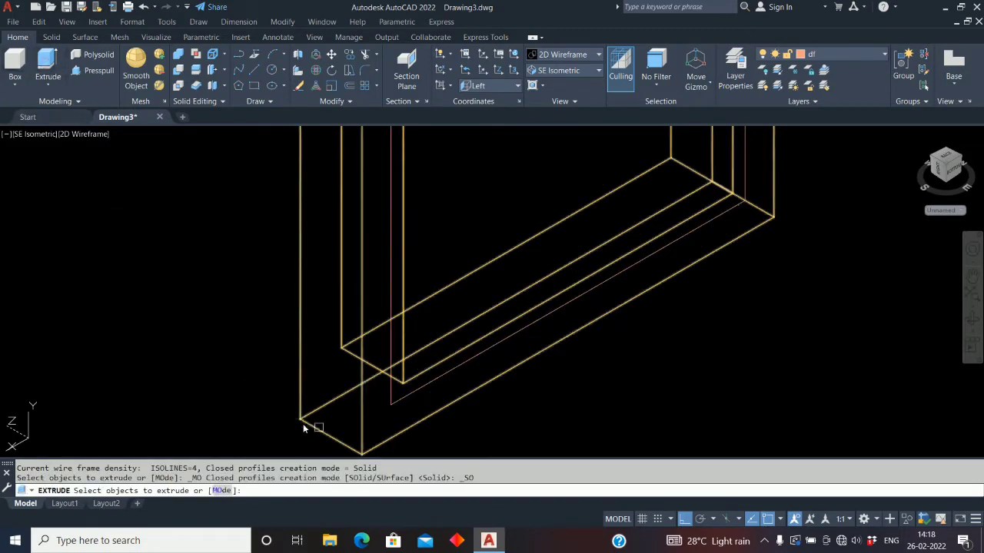
click(389, 406)
right_click(390, 403)
click(403, 410)
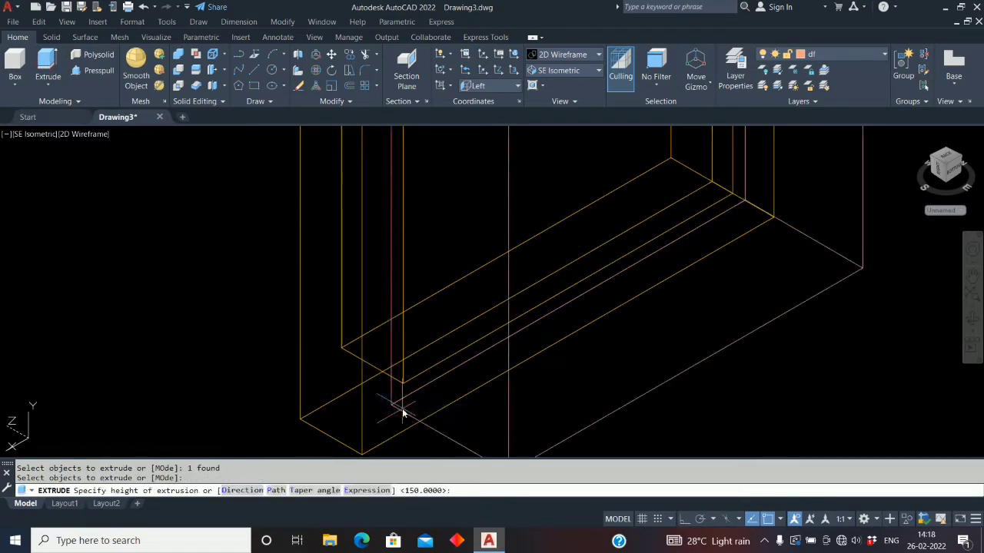
key(Return)
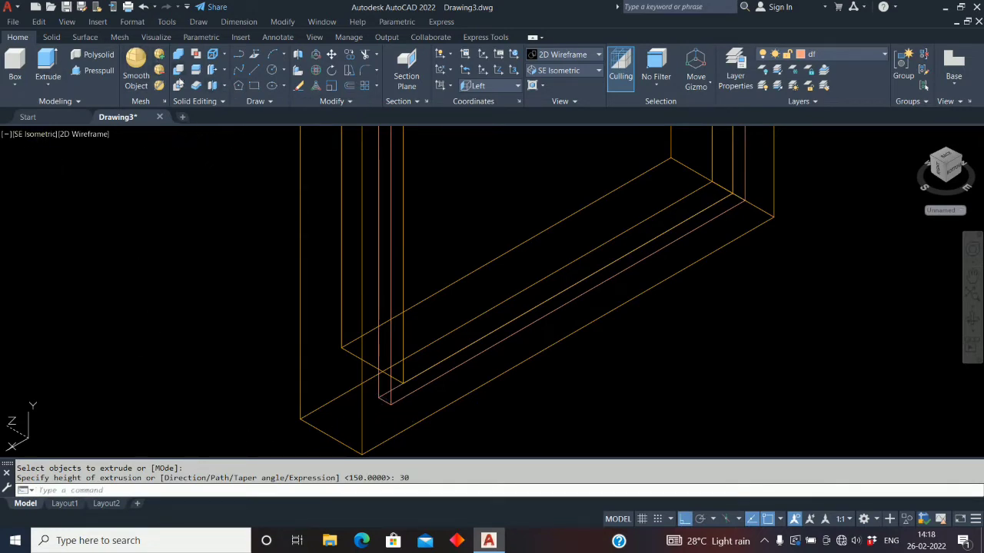
Step: Subtract the thin extruded solid from the door frame to cut a recess around the opening
click(177, 72)
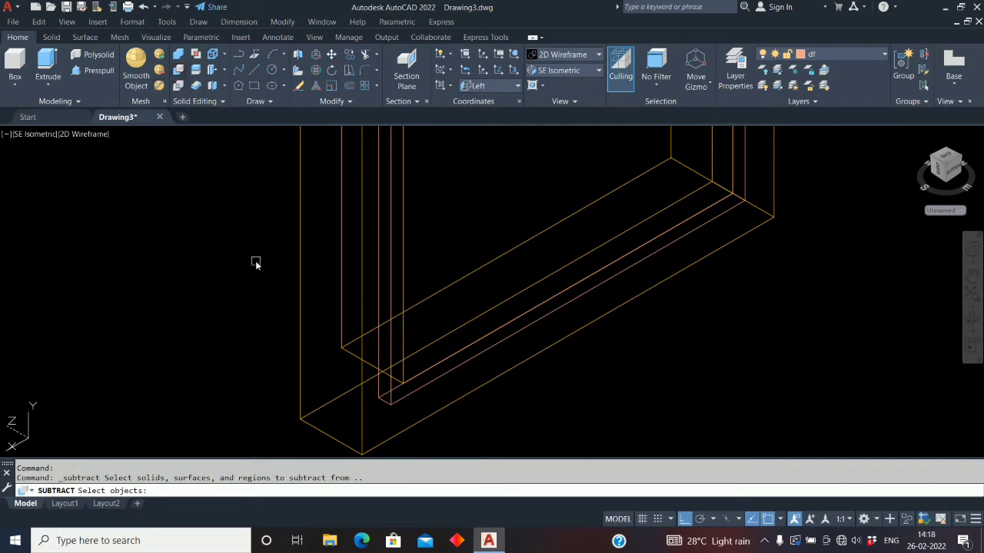
click(362, 417)
key(Return)
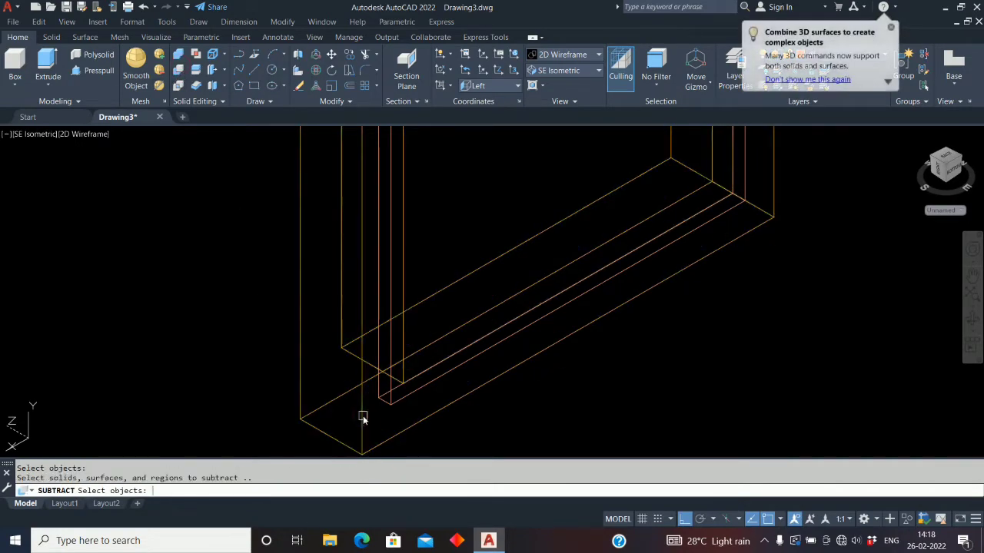
click(394, 401)
key(Return)
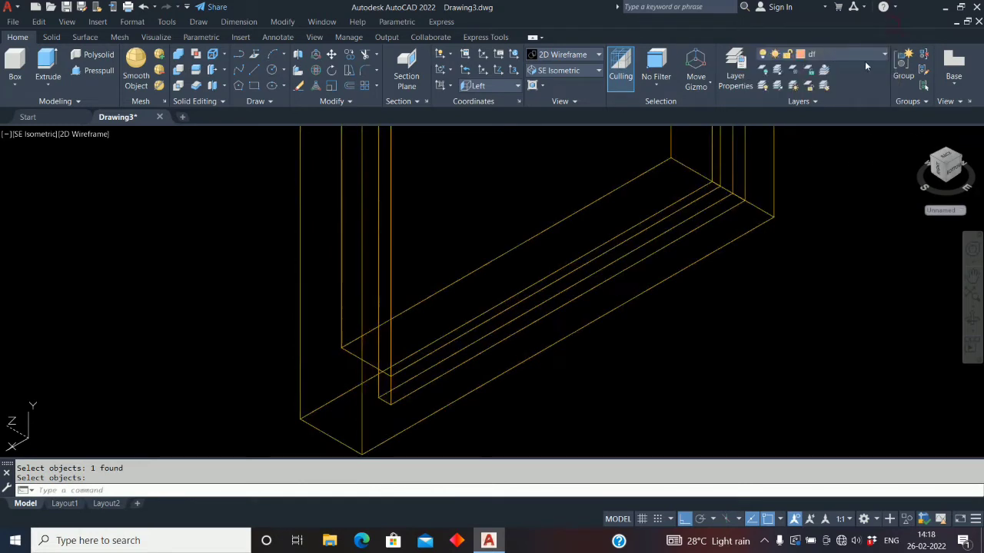
Step: Show the model in the Realistic visual style and inspect the recess along the frame's inner edge
click(599, 55)
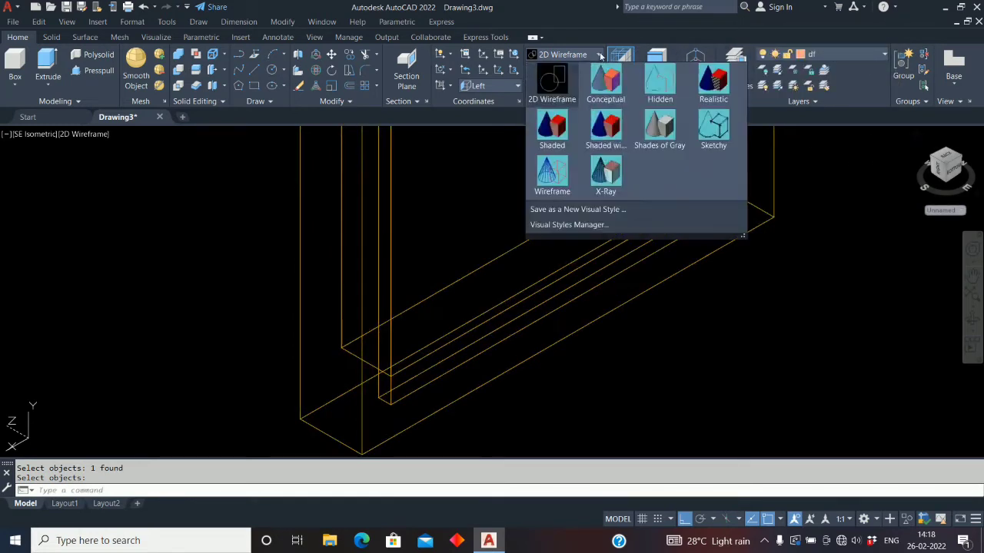
click(713, 81)
middle_drag(733, 229, 723, 292)
scroll(733, 266, up, 3)
scroll(619, 309, down, 4)
scroll(618, 309, down, 2)
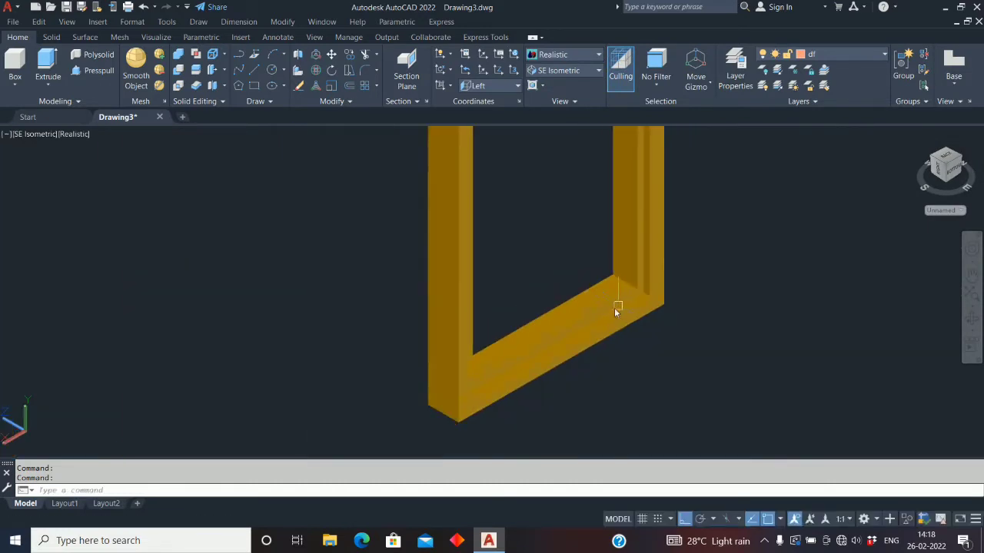
middle_drag(576, 325, 577, 332)
scroll(594, 325, up, 2)
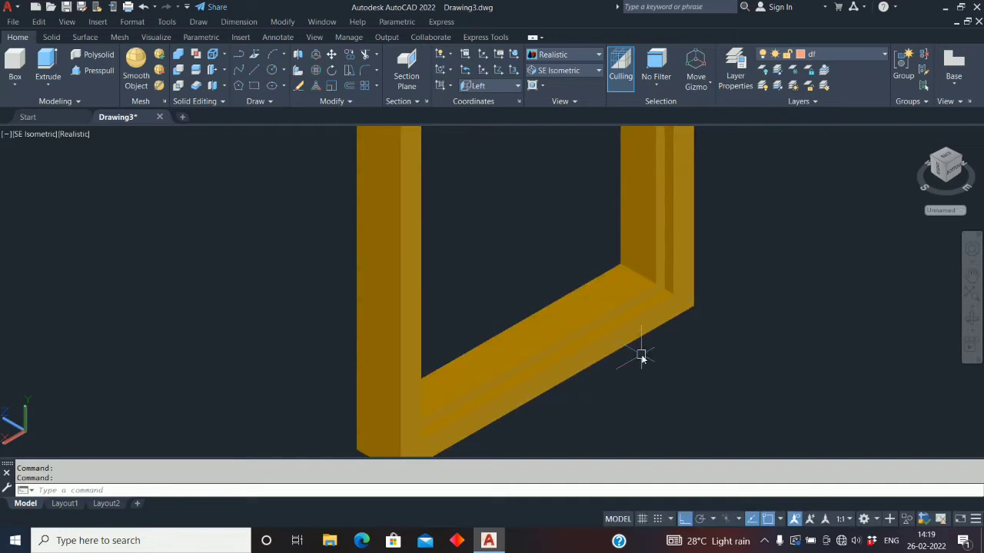
scroll(641, 357, down, 3)
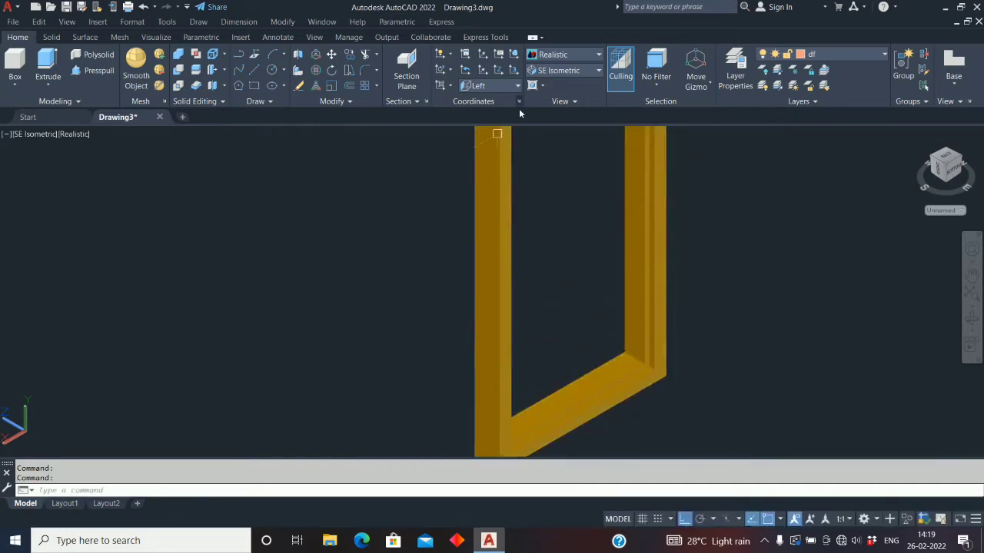
Step: Return the whole door frame to the 2D Wireframe visual style
click(593, 54)
click(559, 78)
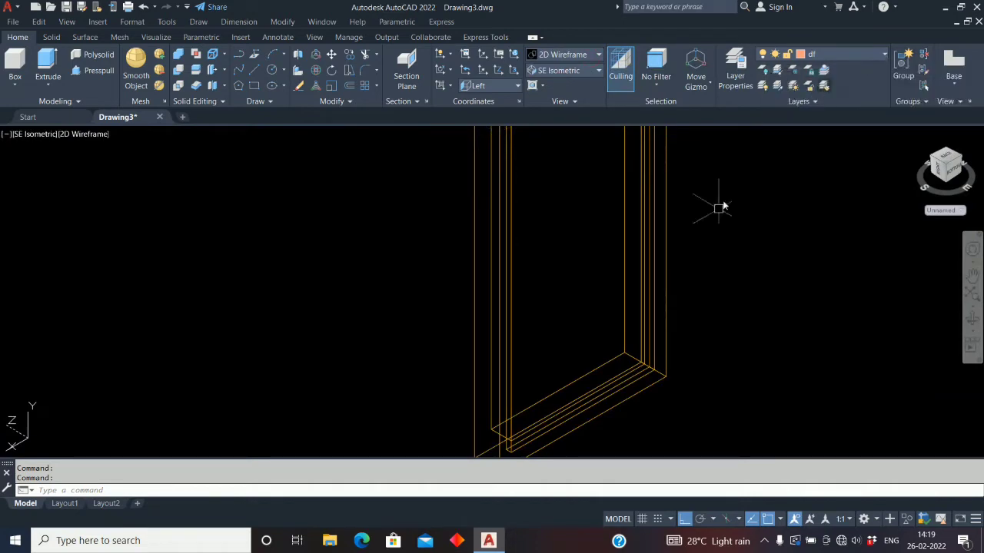
scroll(592, 386, down, 2)
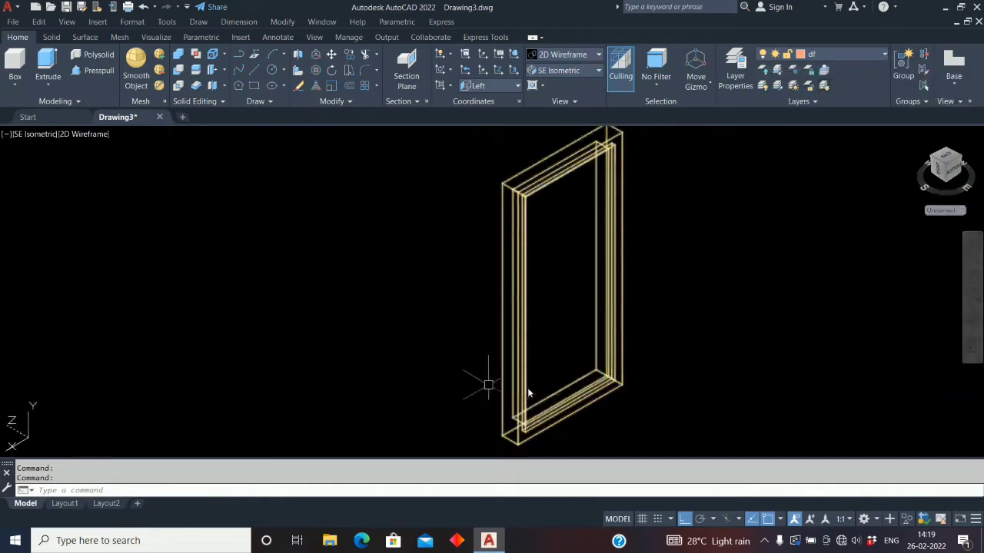
Step: Draw a rectangle between the lower and the diagonally opposite upper front corners of the frame's recess
click(256, 85)
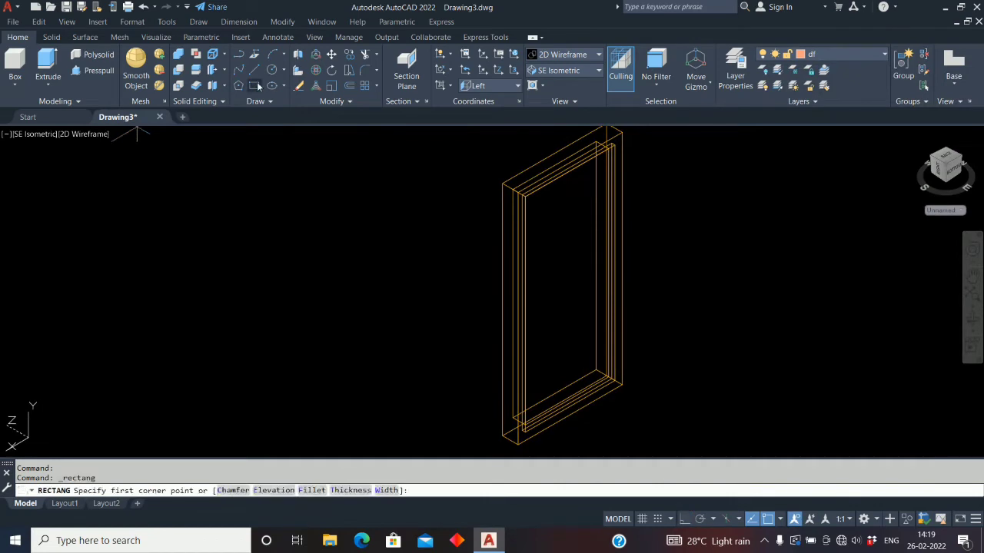
scroll(536, 438, up, 2)
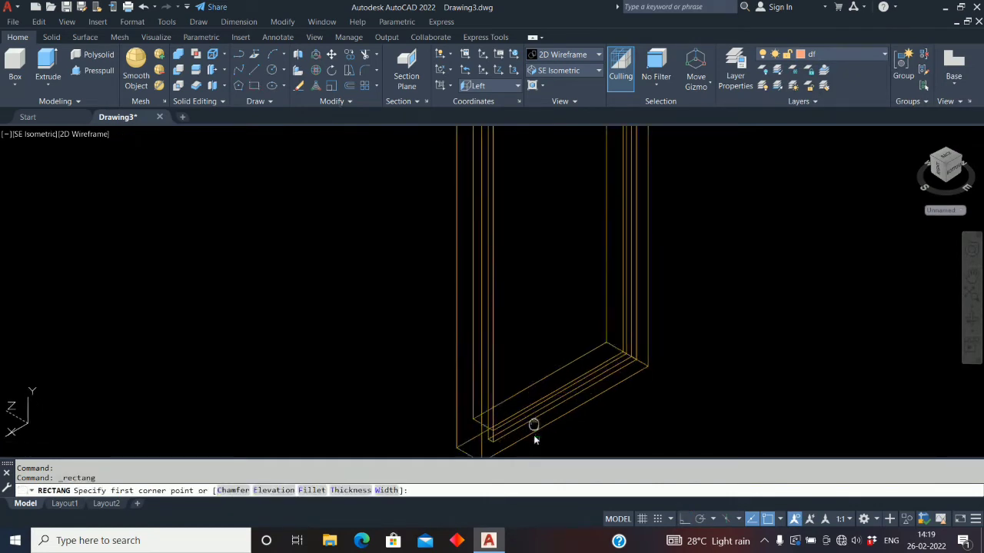
scroll(524, 397, up, 3)
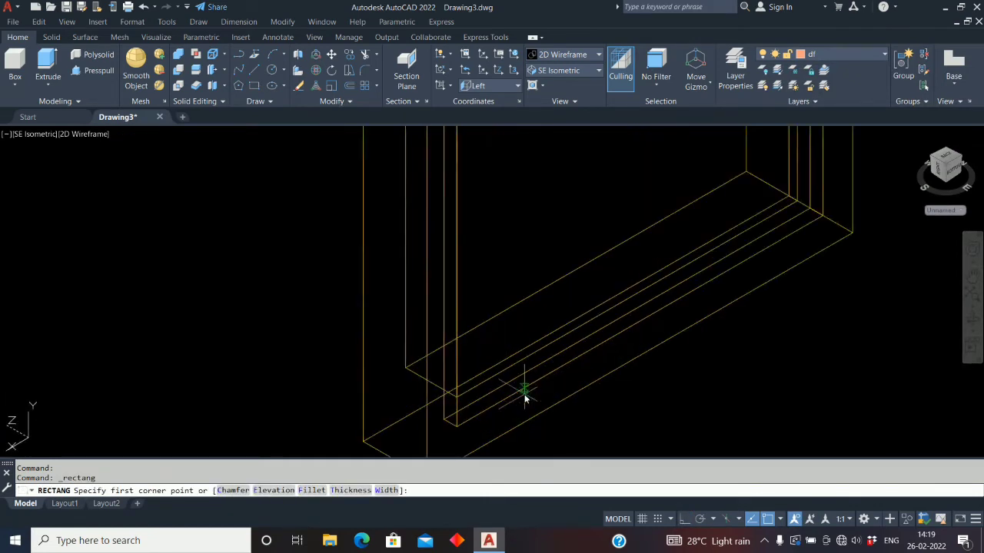
click(457, 428)
scroll(511, 373, down, 1)
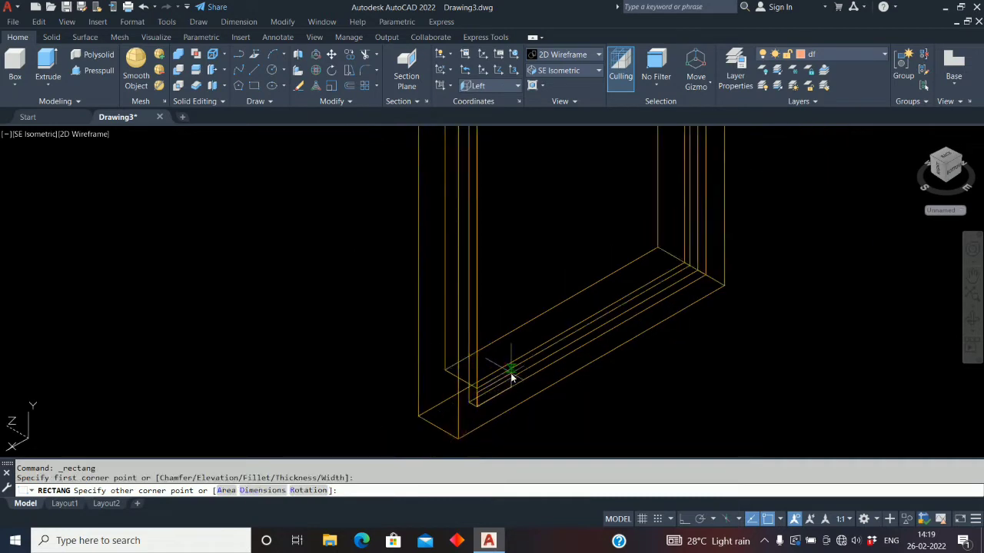
scroll(511, 377, down, 1)
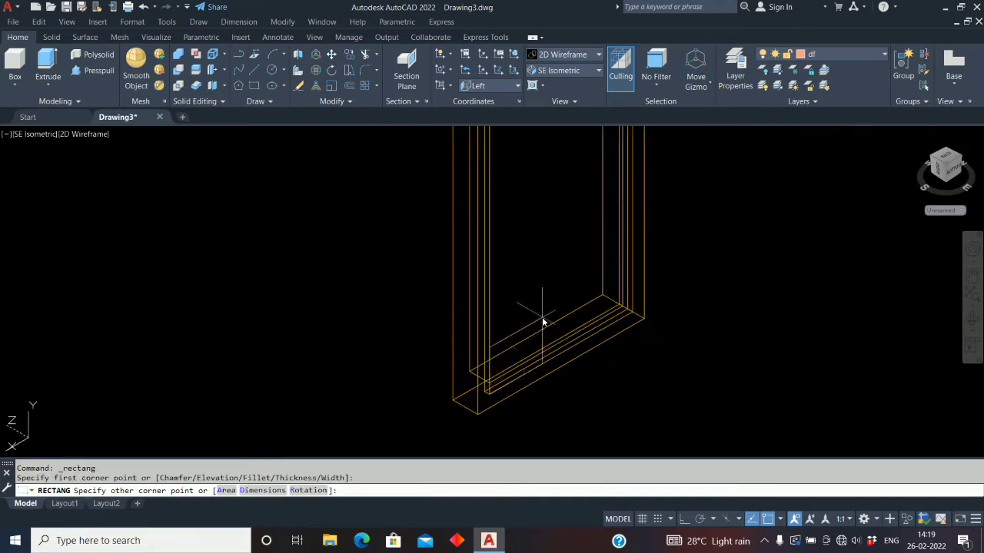
scroll(523, 453, up, 2)
scroll(543, 397, down, 5)
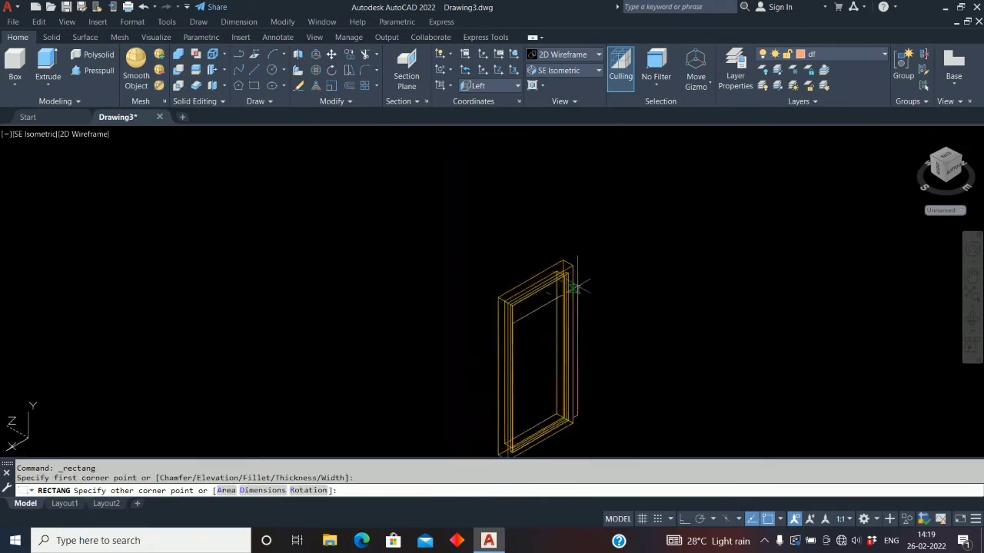
scroll(578, 265, up, 5)
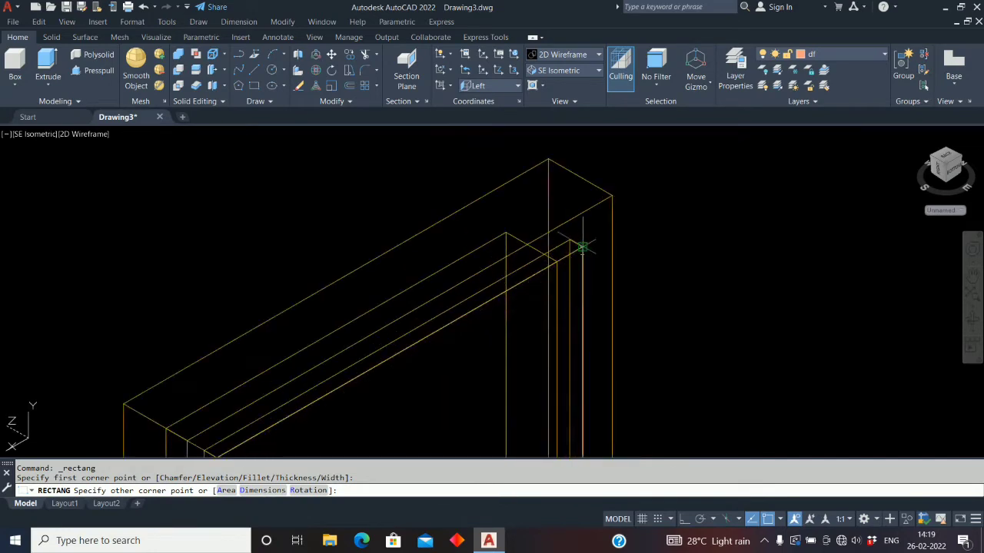
click(581, 254)
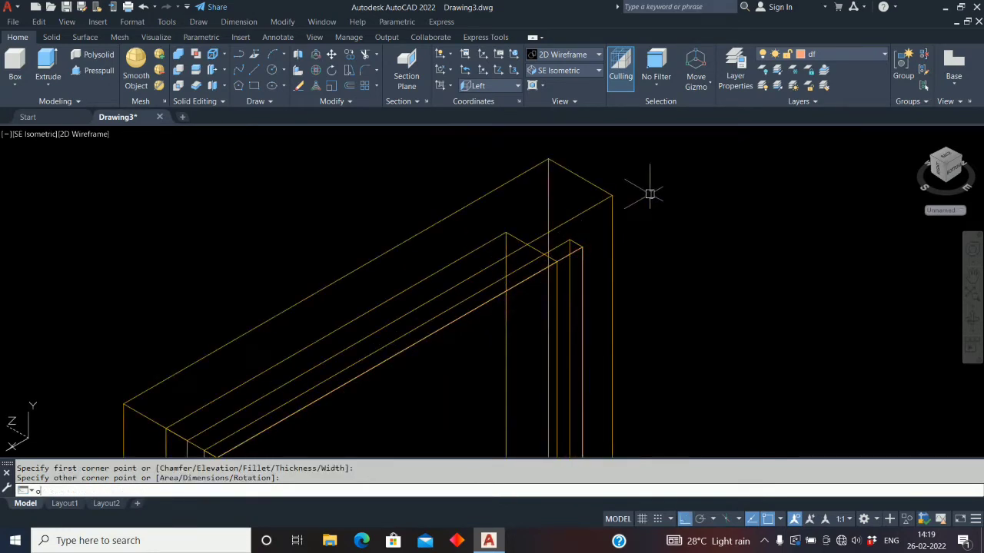
text(o)
key(Return)
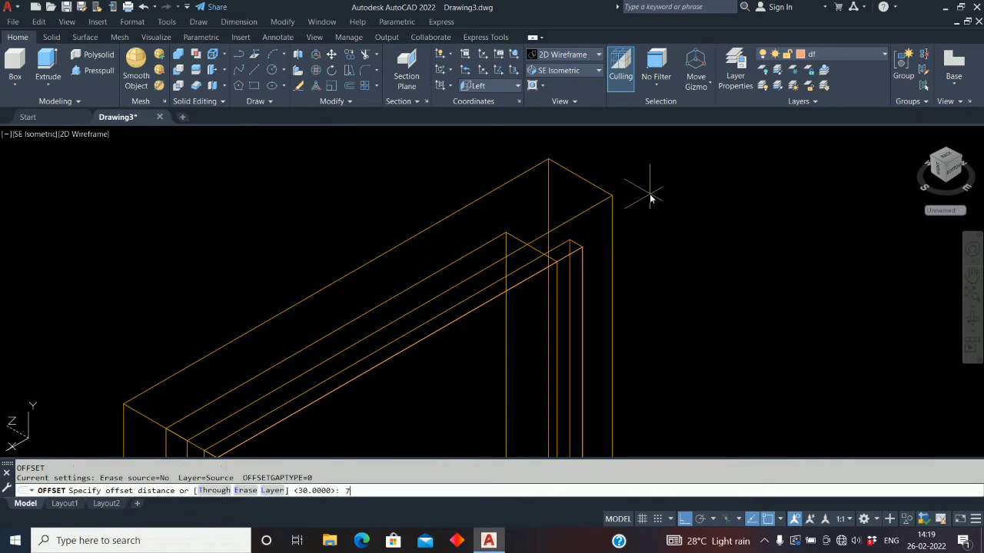
text(70)
key(Return)
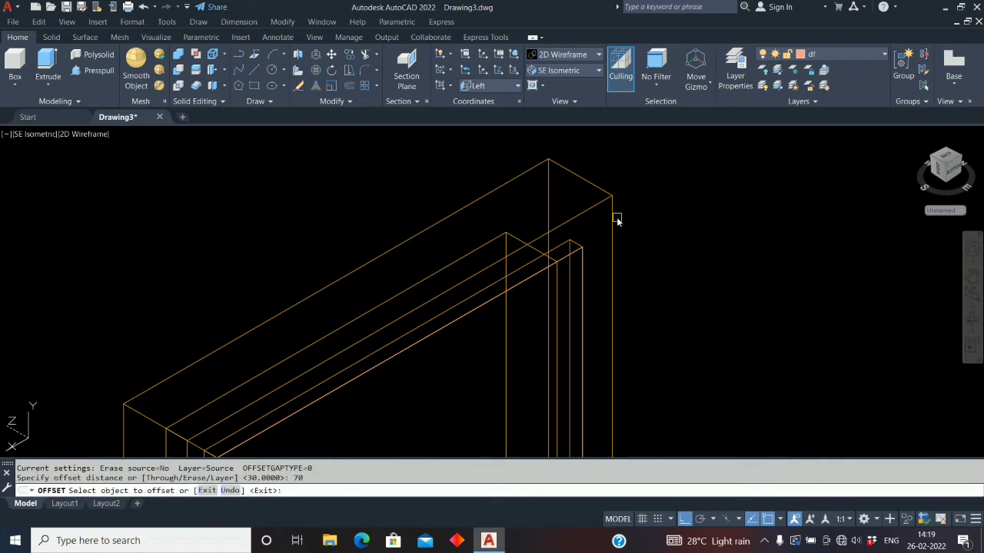
key(Escape)
Step: Offset the recess rectangle inward by 35
text(o)
key(Return)
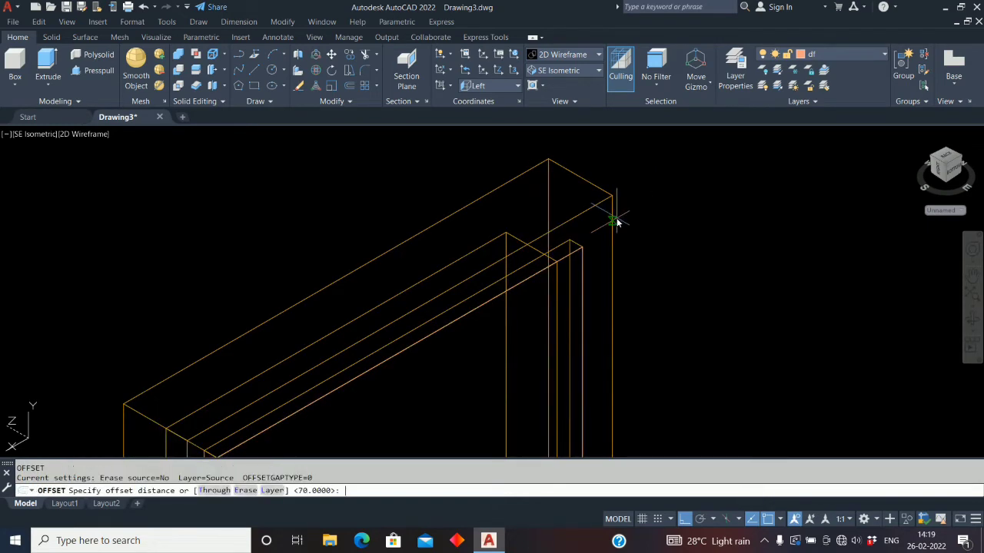
text(35)
key(Return)
click(577, 256)
click(538, 311)
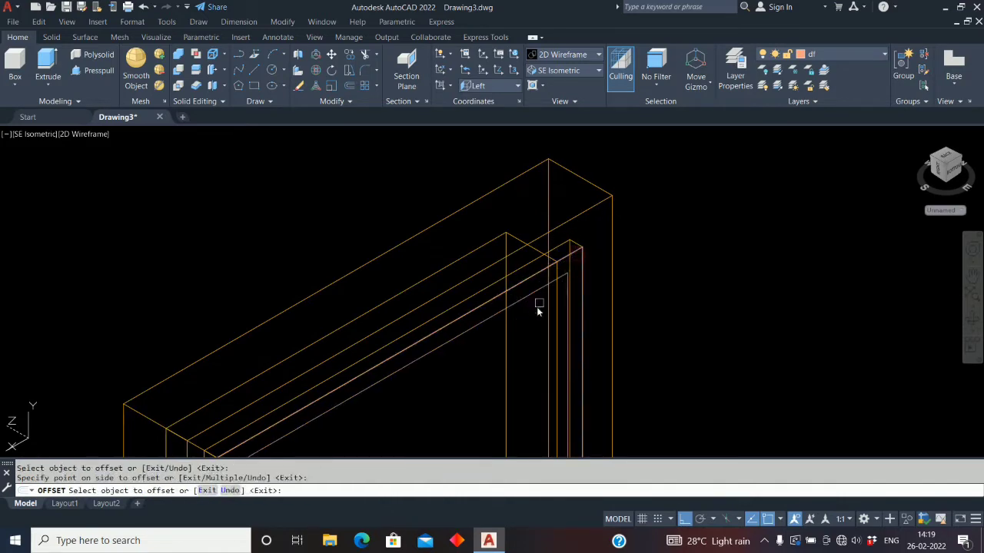
Step: Finish offsetting and turn off the dp layer to hide the door frame solid
click(536, 307)
scroll(561, 213, down, 3)
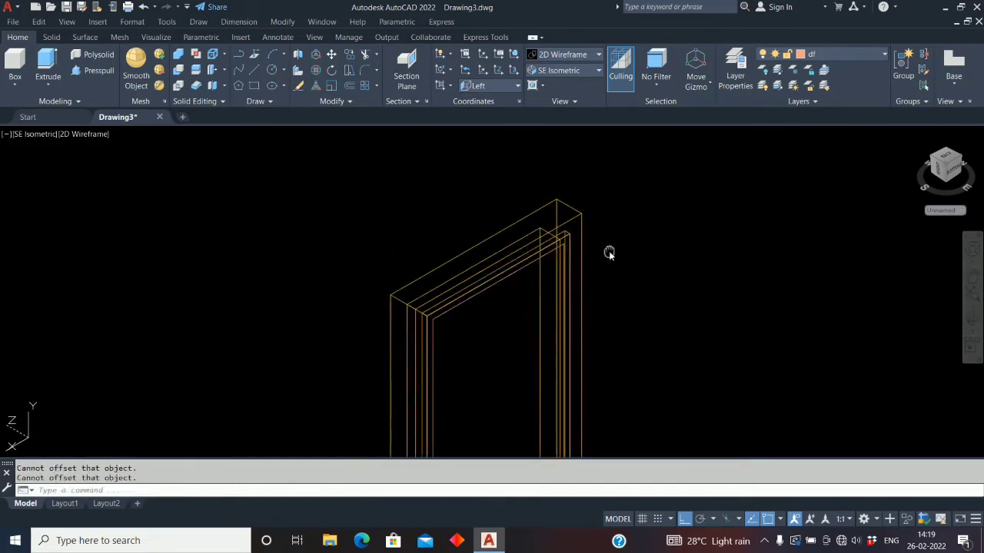
shift+middle_drag(608, 252, 615, 231)
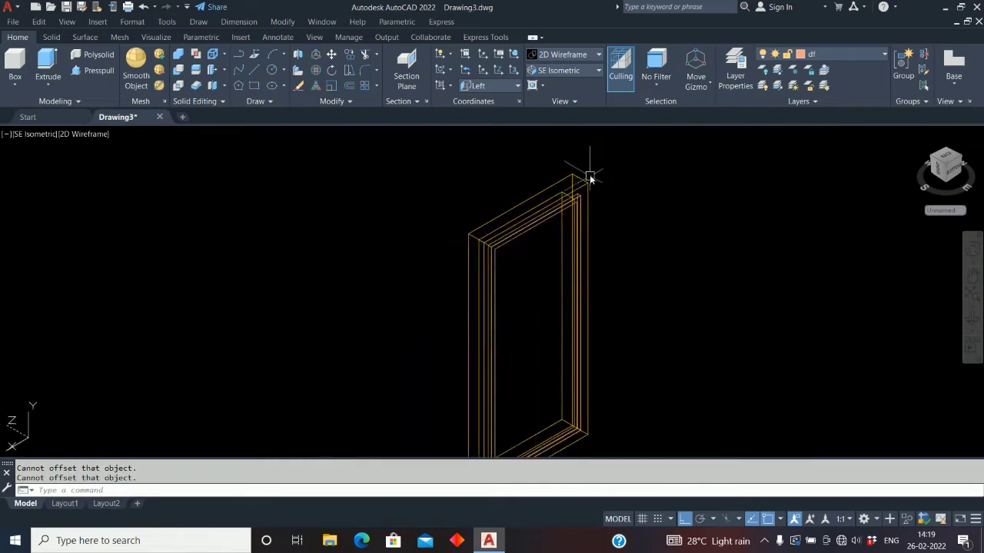
scroll(589, 178, up, 4)
scroll(584, 189, up, 2)
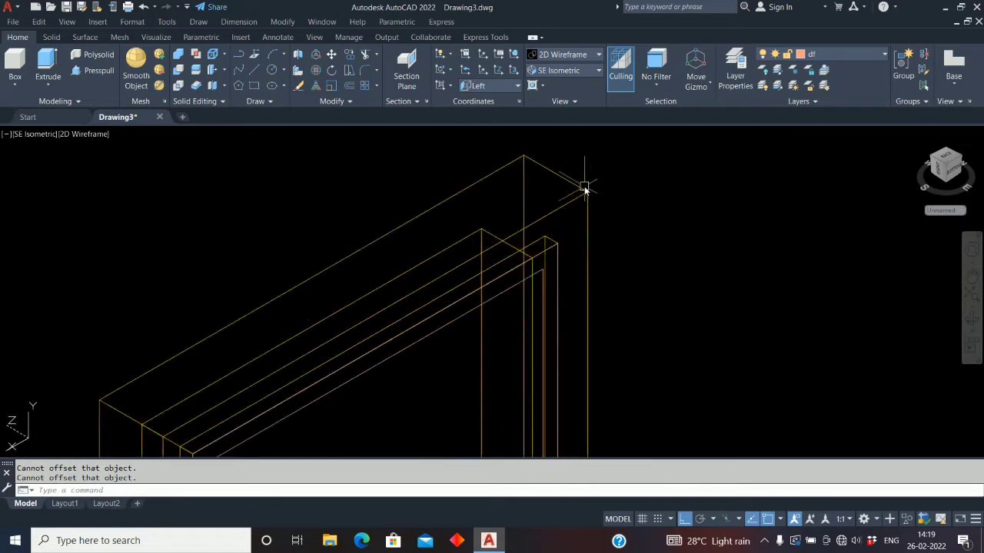
click(848, 55)
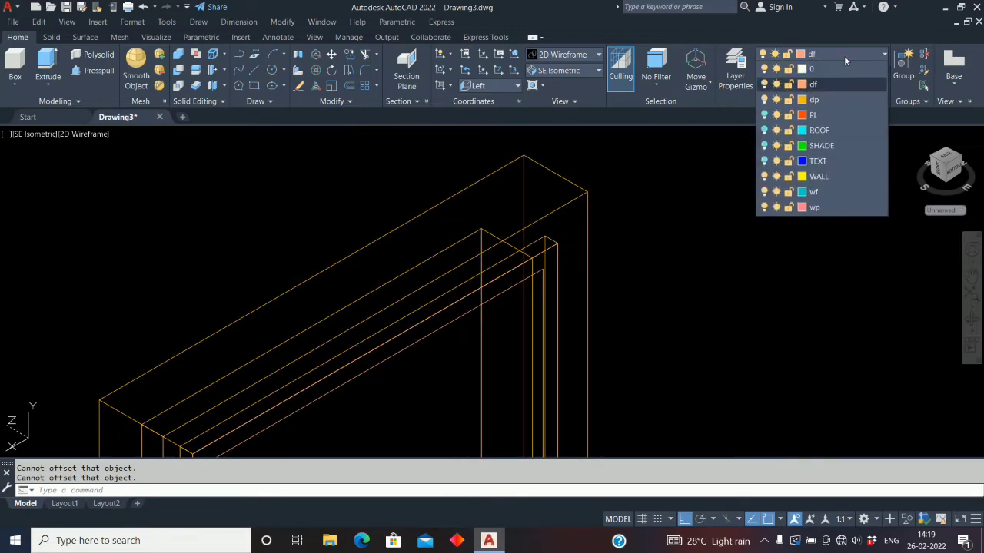
click(764, 100)
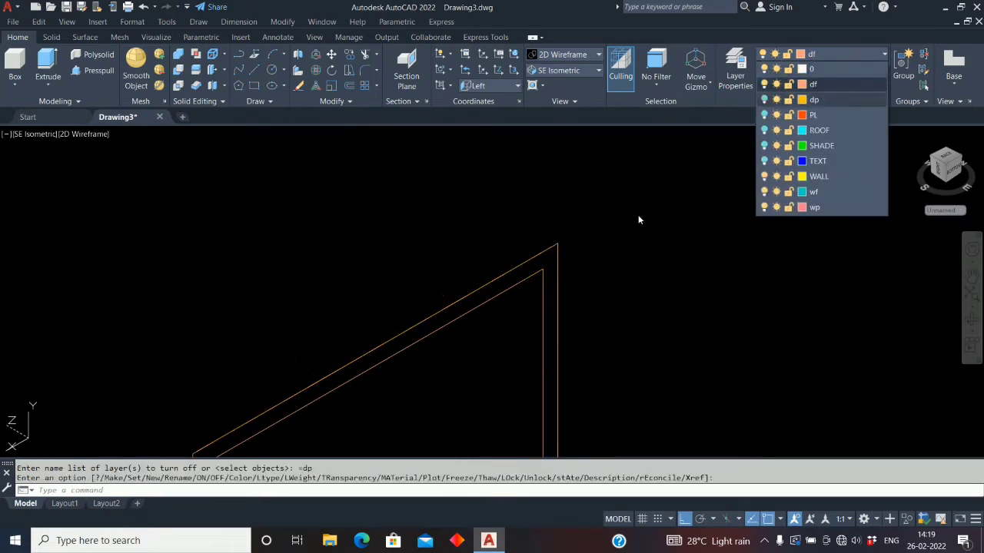
Step: Draw a vertical line from the midpoint of the inner rectangle's upper edge down to its lower edge
scroll(608, 252, down, 6)
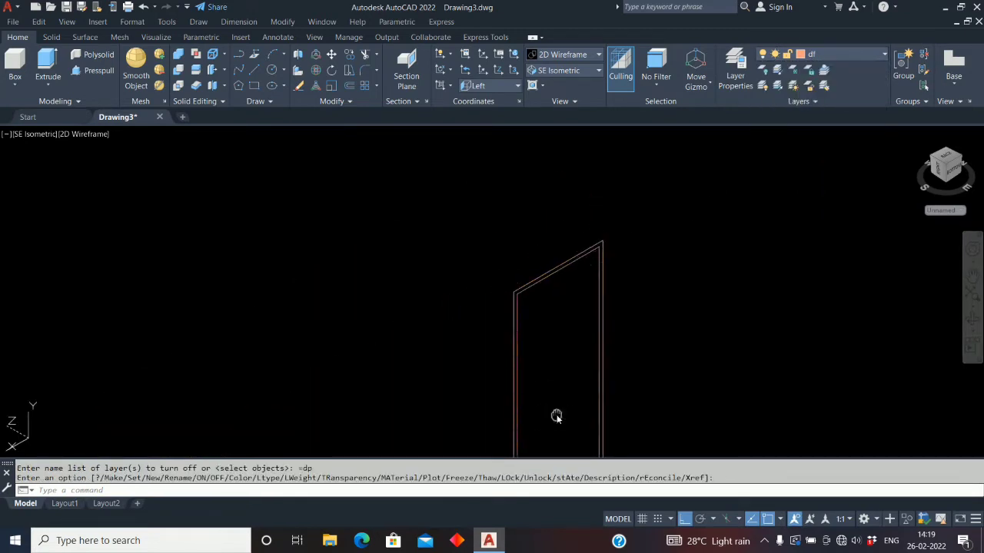
scroll(566, 226, up, 4)
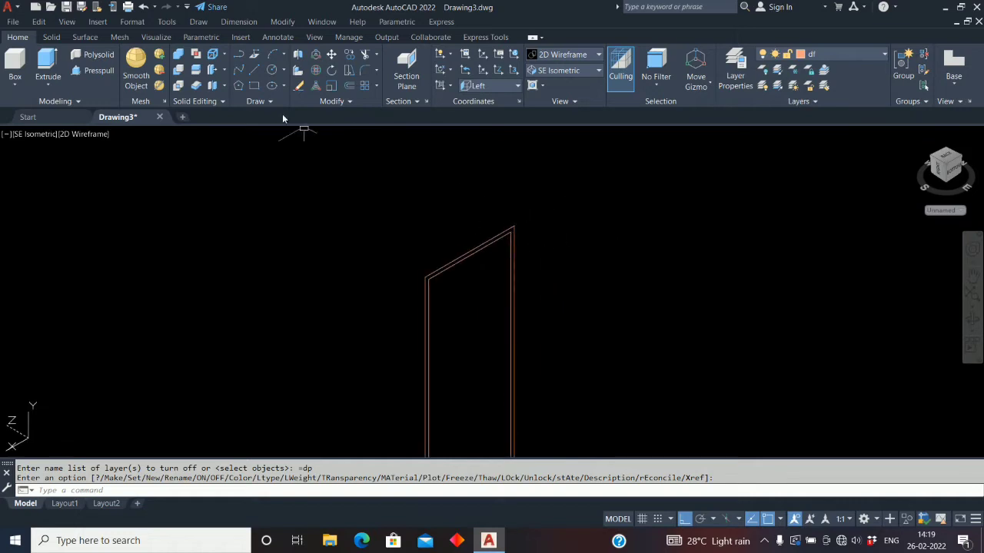
click(254, 72)
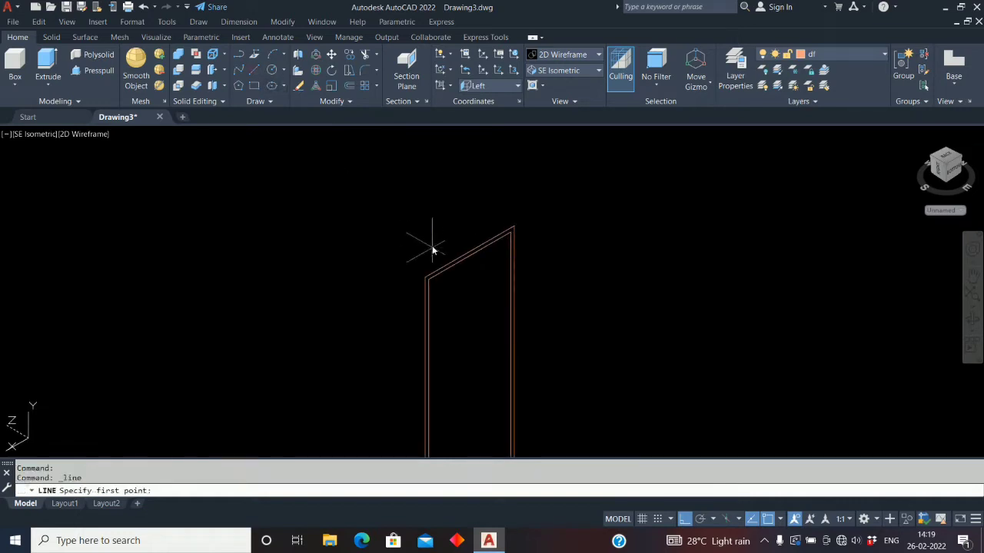
click(470, 254)
scroll(491, 361, down, 5)
scroll(492, 349, up, 5)
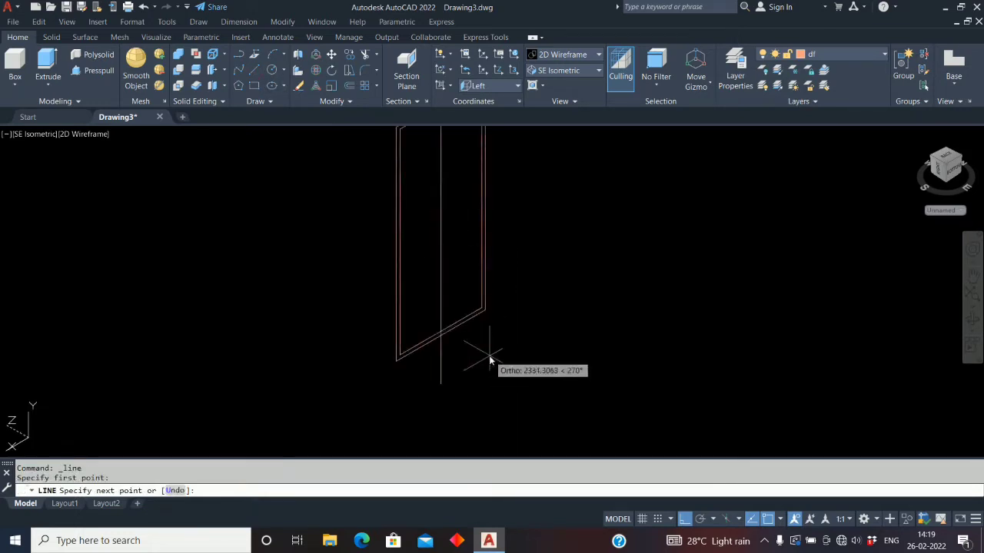
click(444, 335)
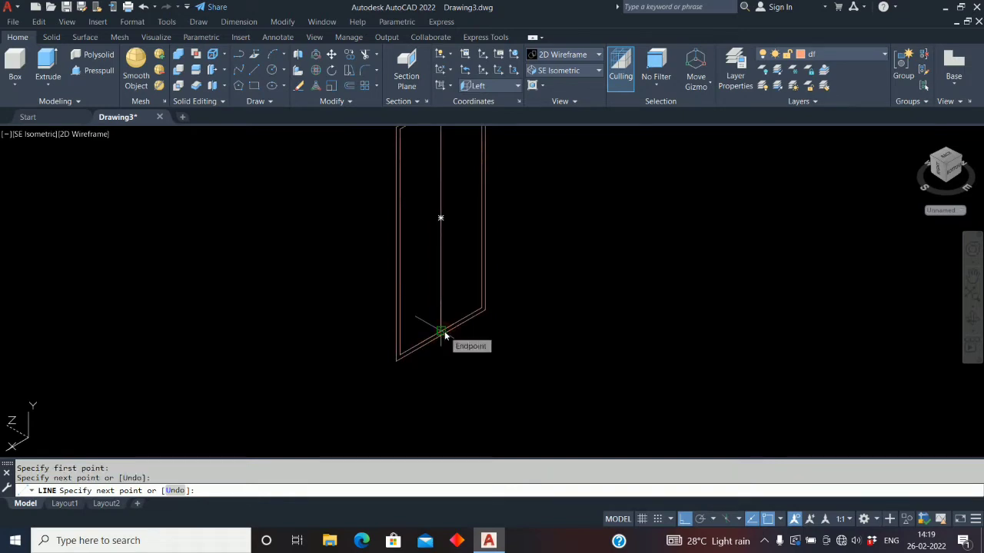
key(Escape)
Step: Offset the vertical centre line by 35 to both sides
key(Return)
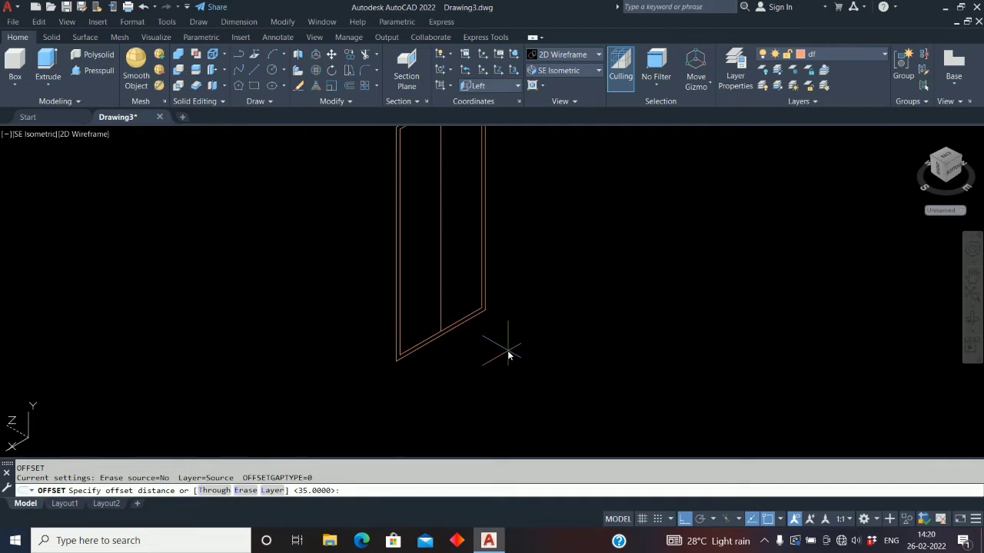
key(Return)
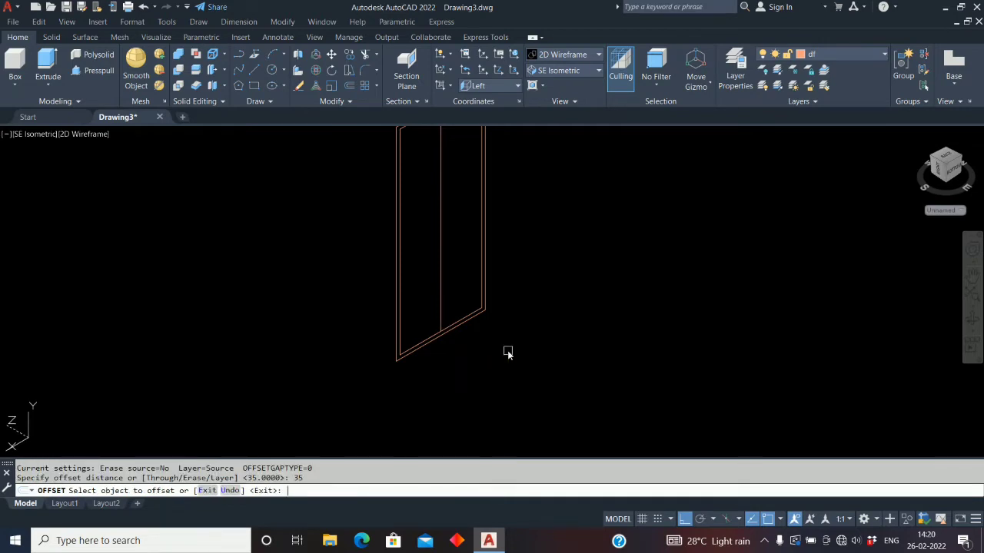
click(440, 271)
click(451, 265)
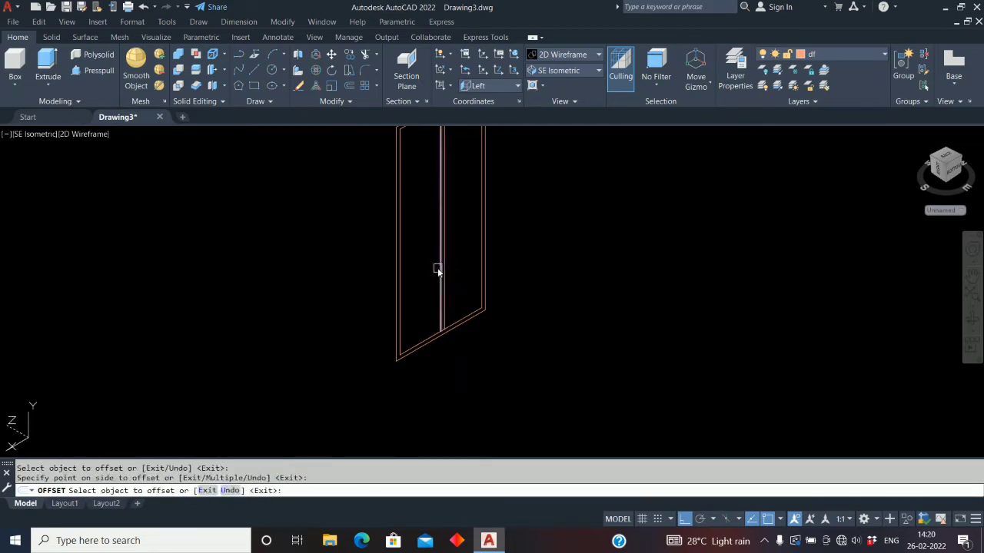
click(438, 268)
click(417, 274)
right_click(444, 277)
click(468, 279)
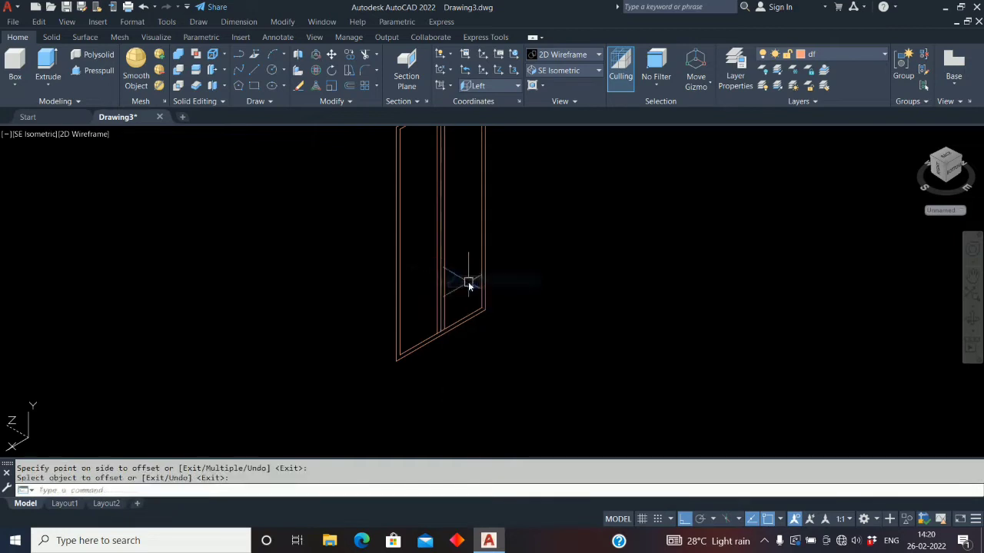
Step: Delete the original centre line between the two offset lines
scroll(450, 285, up, 4)
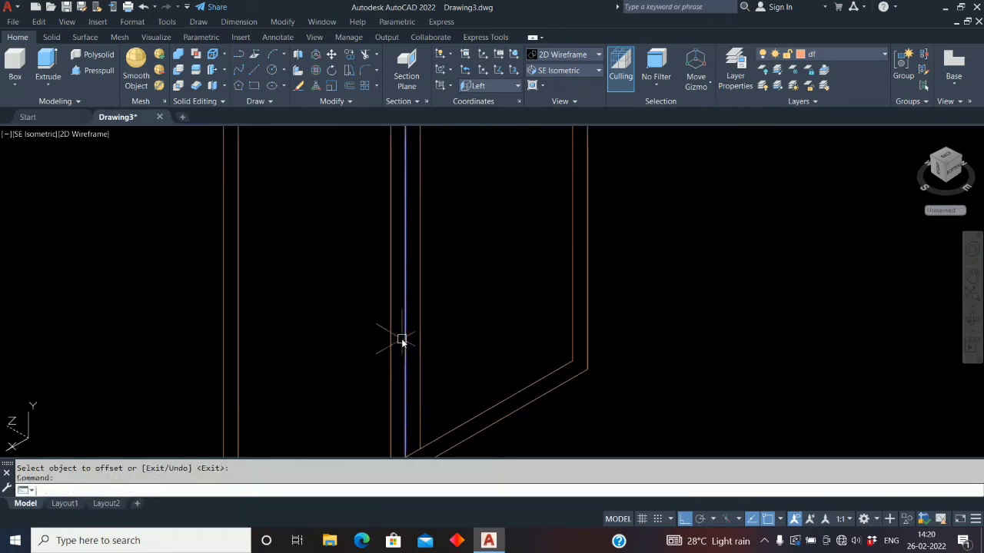
key(Delete)
click(455, 261)
Step: Divide the left one of the two vertical middle lines into 5 segments
scroll(455, 262, down, 5)
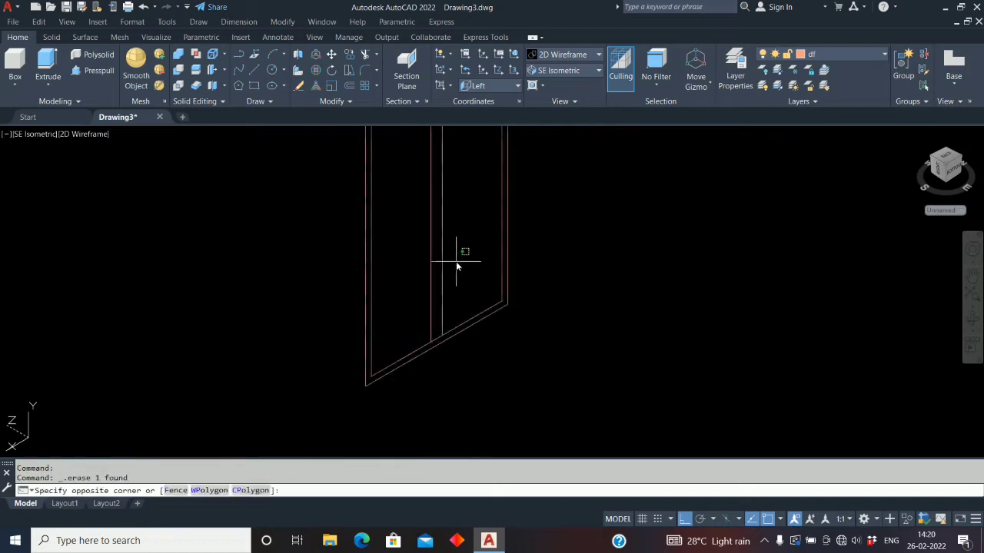
scroll(461, 371, down, 2)
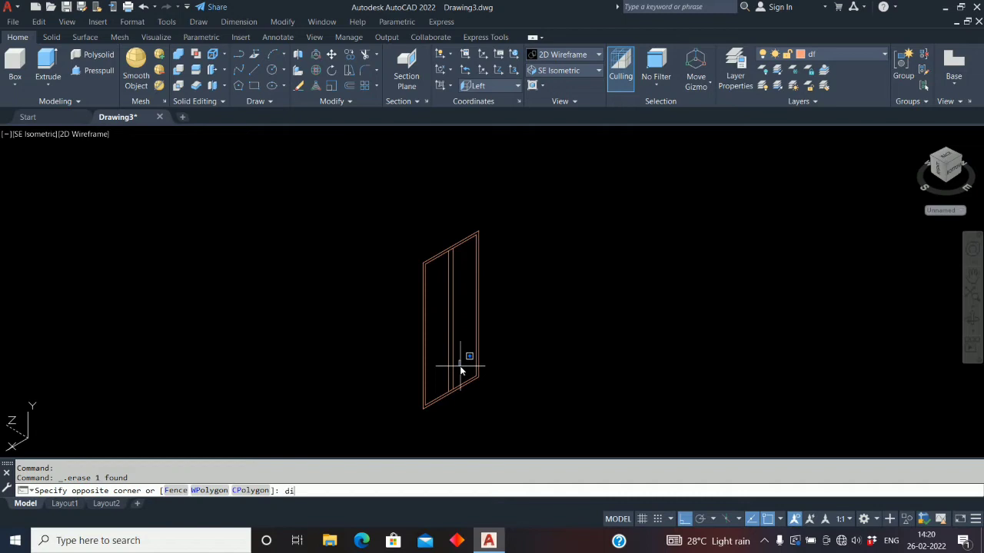
text(div)
key(Return)
scroll(453, 329, up, 3)
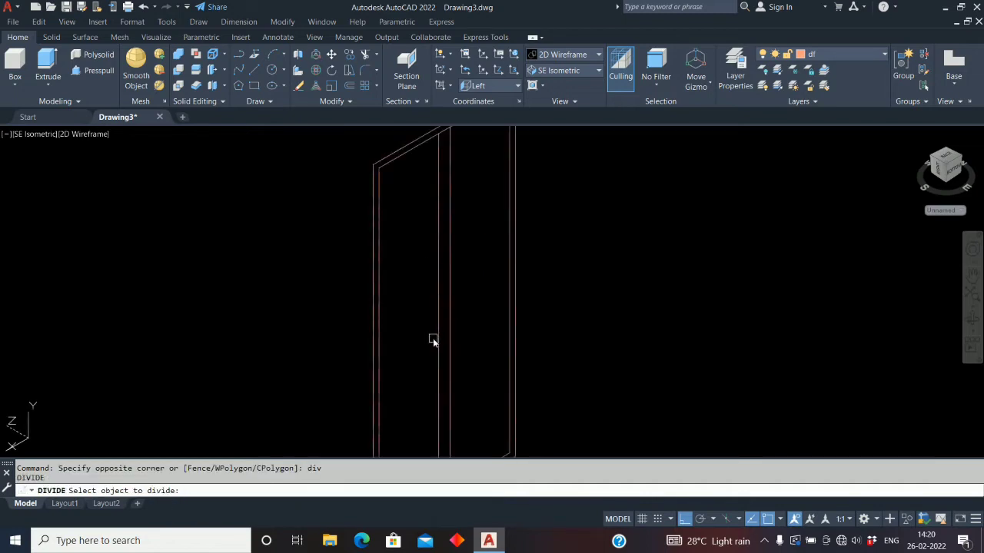
click(440, 347)
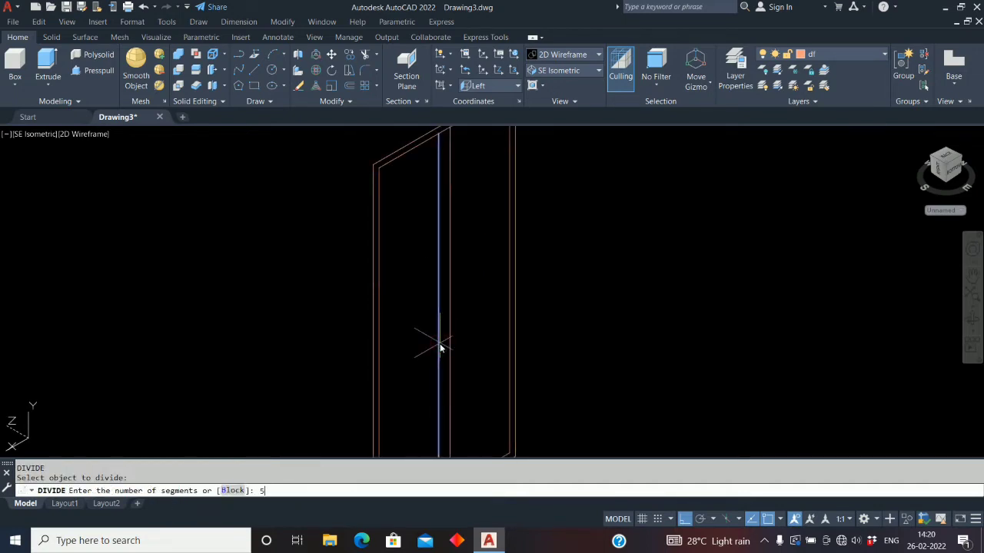
key(Return)
middle_drag(441, 347, 428, 383)
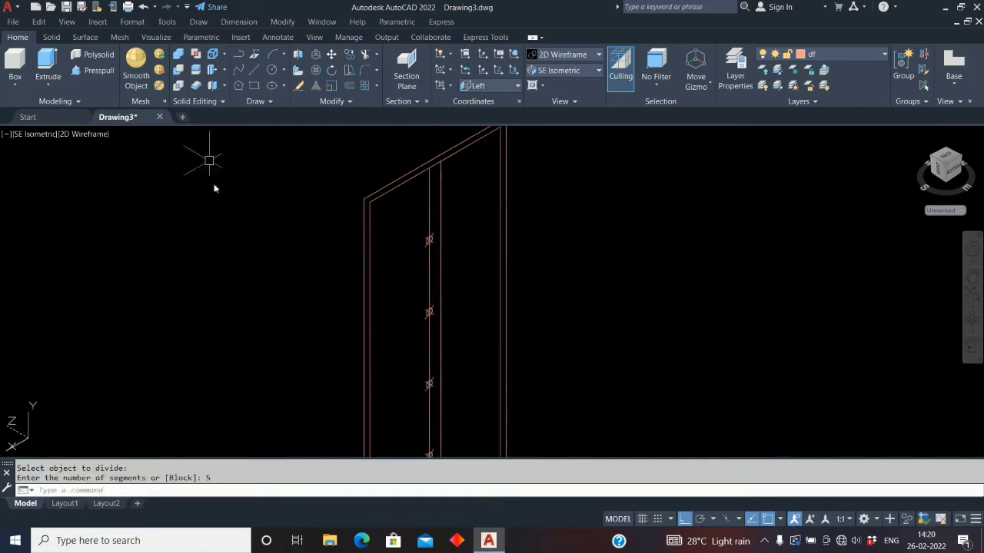
Step: Draw a horizontal line from the topmost division point to the inner rectangle's left edge
click(252, 70)
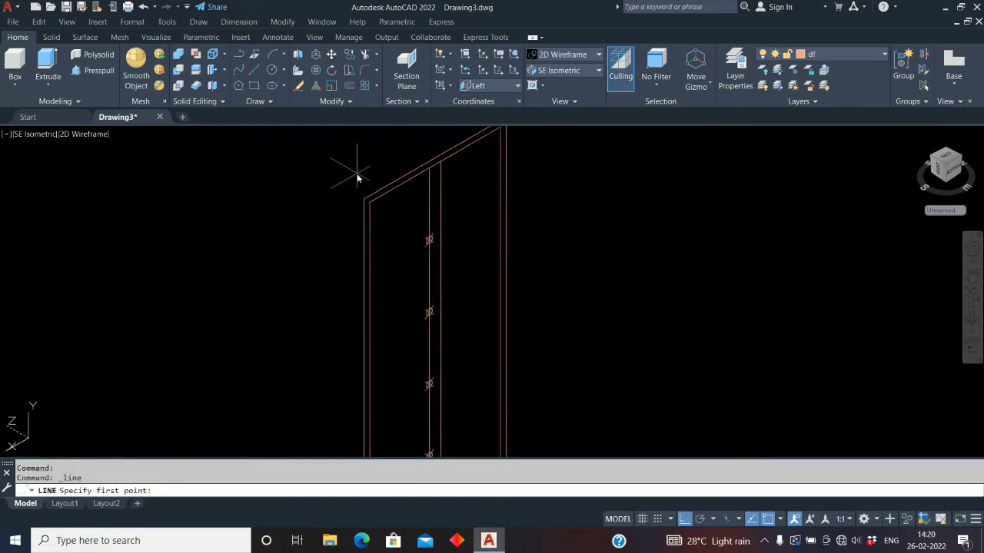
click(429, 241)
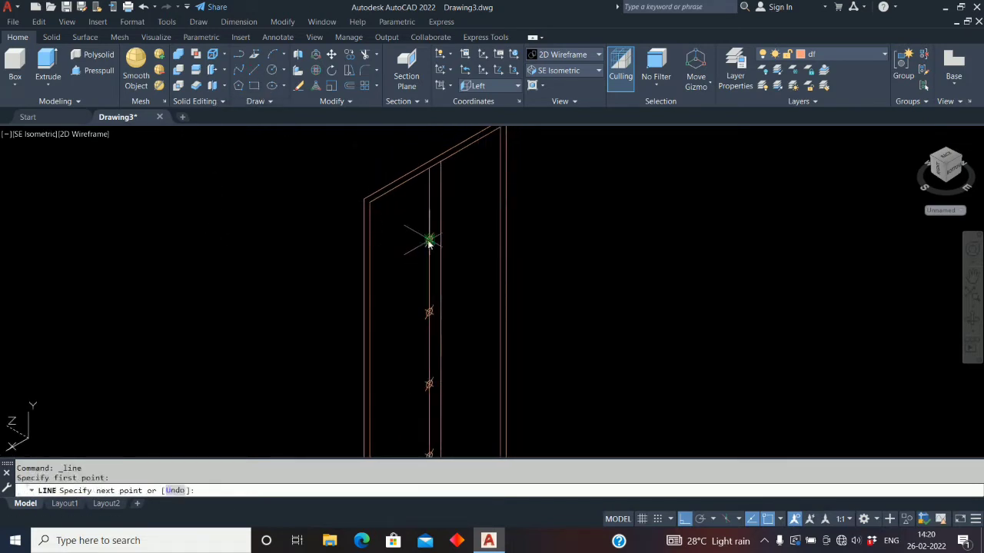
click(373, 276)
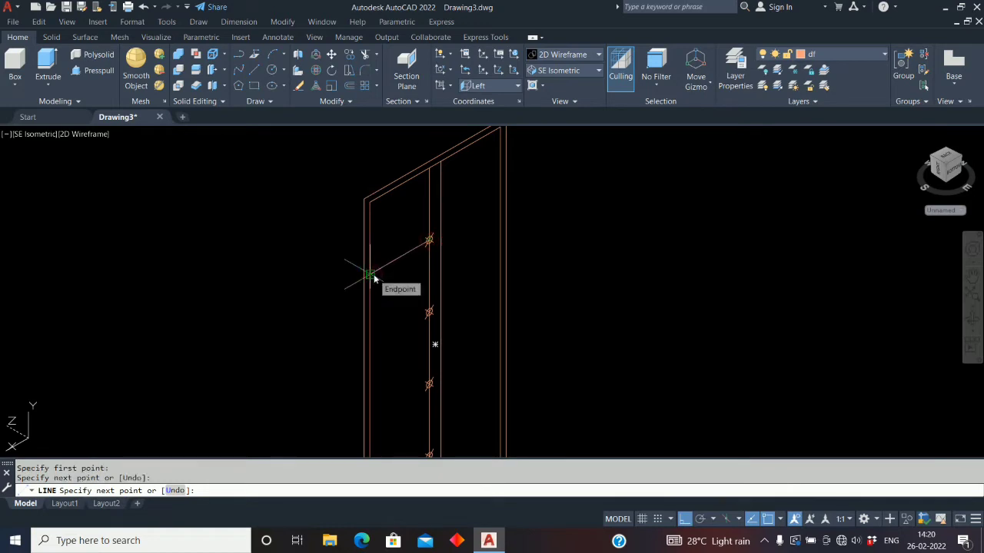
key(Escape)
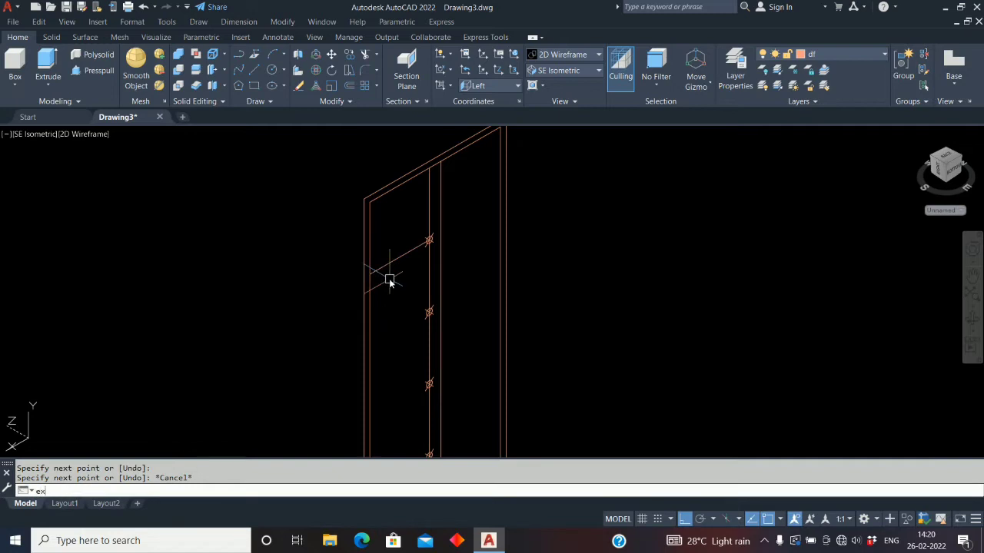
Step: Extend the horizontal line to the inner rectangle's right edge, using the inner rectangle as the boundary
text(ex)
key(Return)
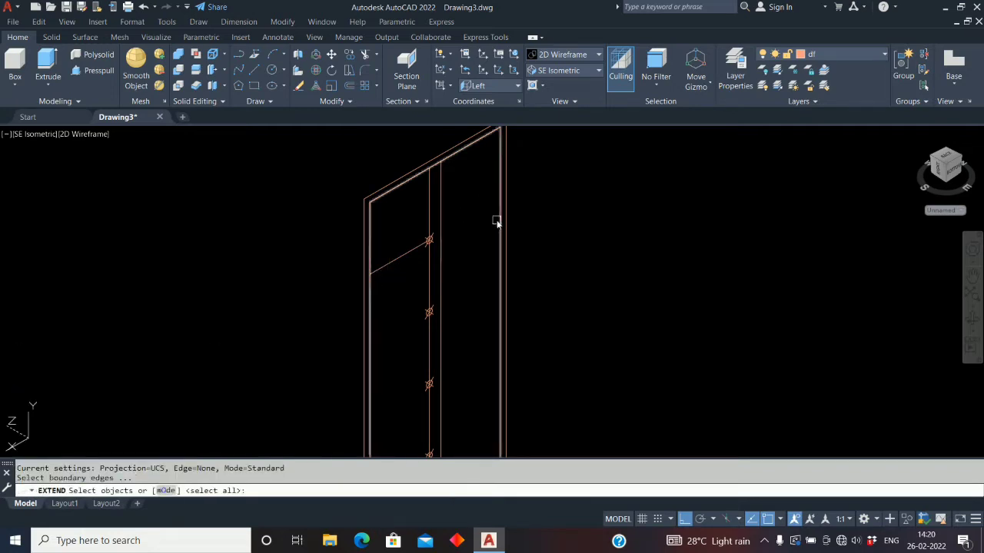
click(498, 220)
key(Return)
click(405, 254)
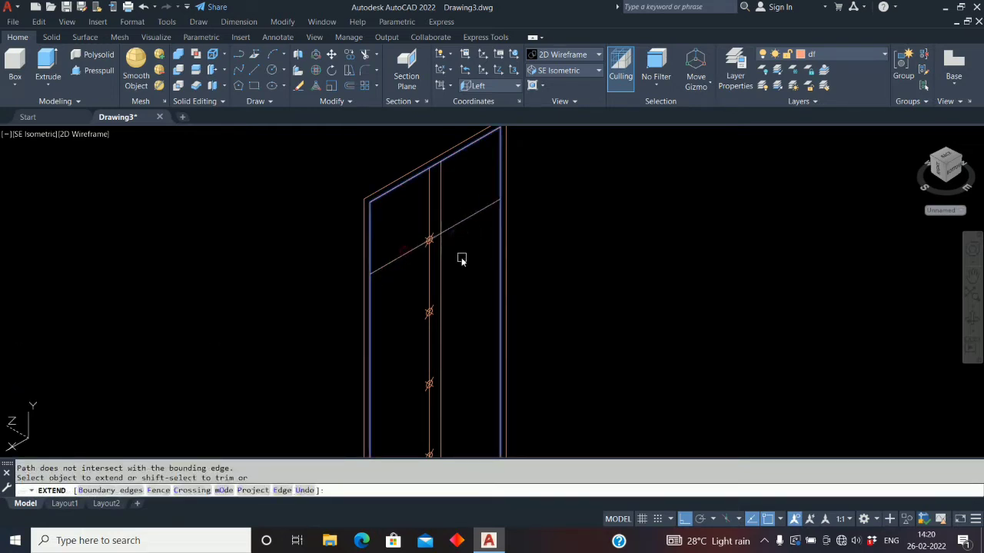
right_click(461, 259)
click(470, 265)
Step: Copy the horizontal line from the topmost division point to the second and third division points
middle_drag(468, 275, 447, 264)
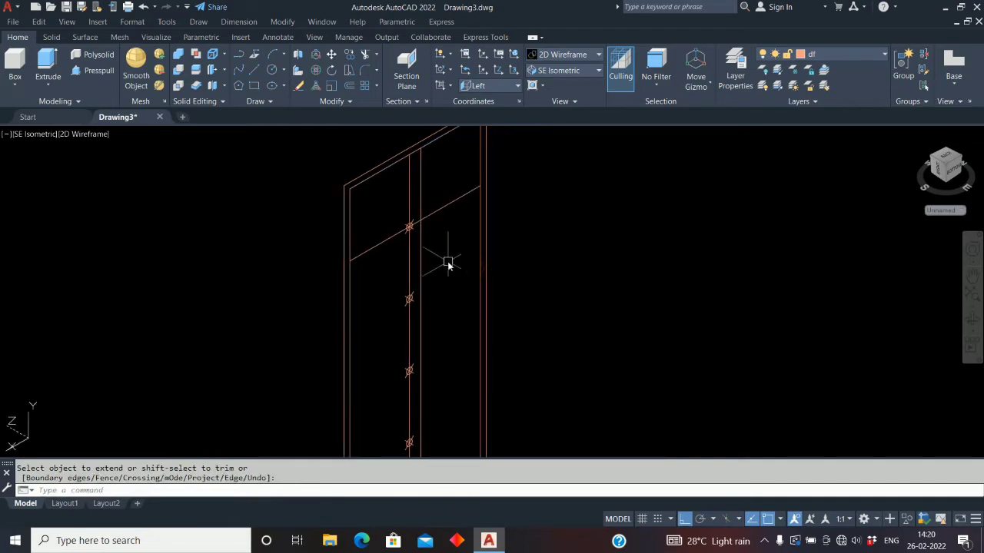
text(co)
key(Return)
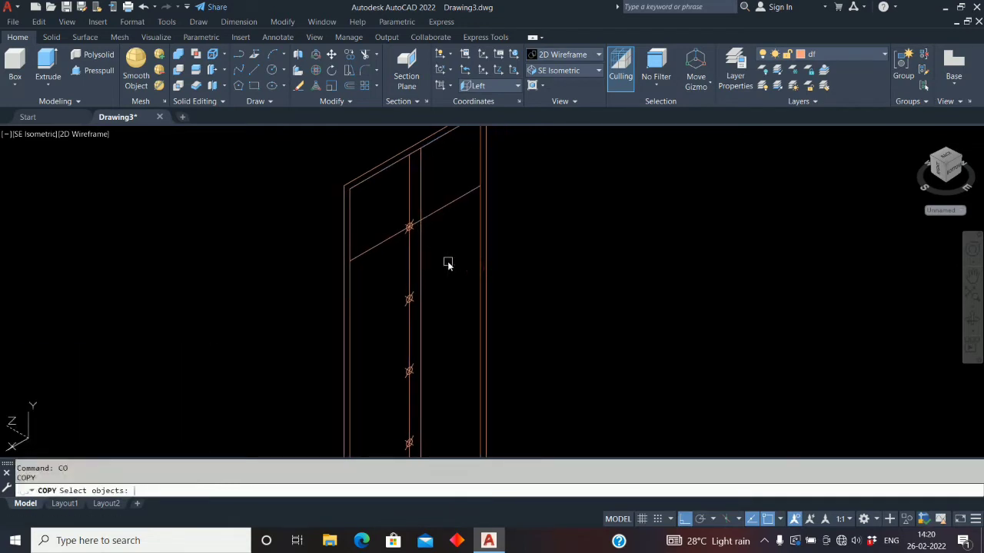
click(381, 248)
key(Return)
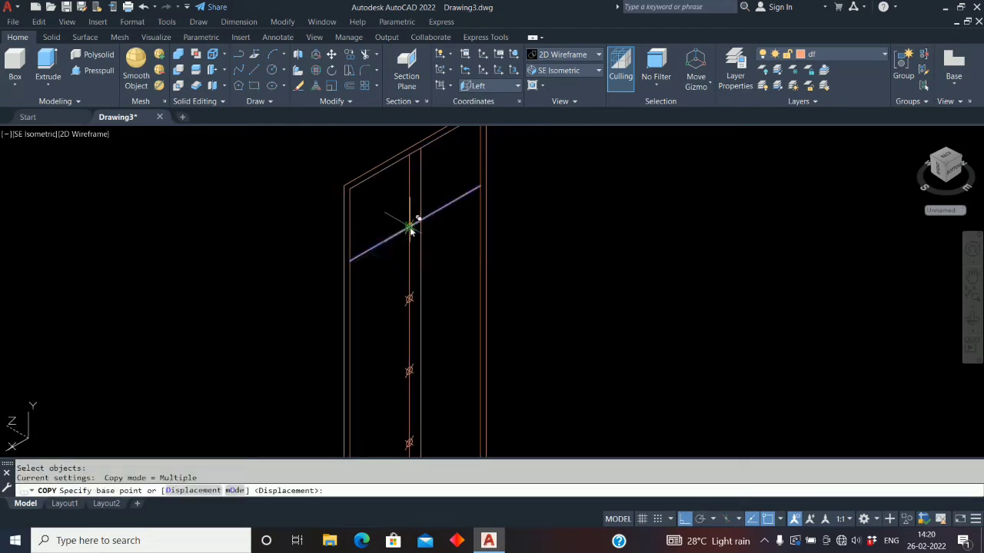
click(409, 228)
click(409, 299)
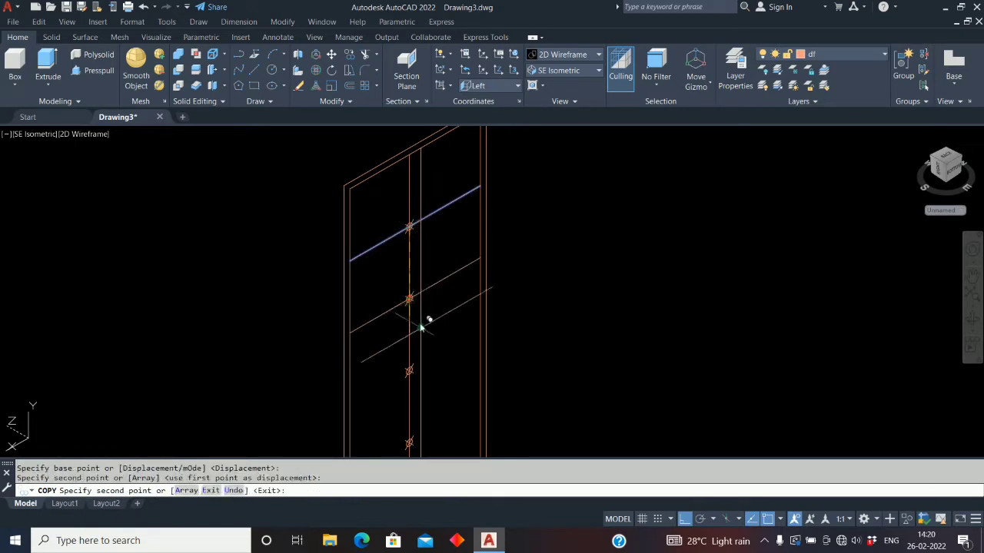
click(408, 371)
Step: Place another copy of the horizontal line at the lowest division point and finish copying
middle_click(418, 257)
middle_click(418, 258)
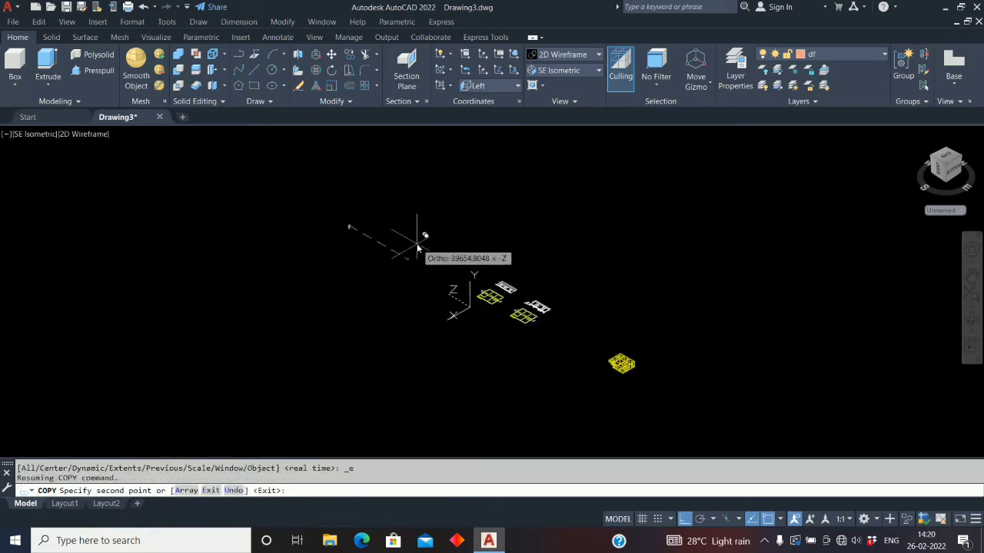
scroll(351, 225, up, 10)
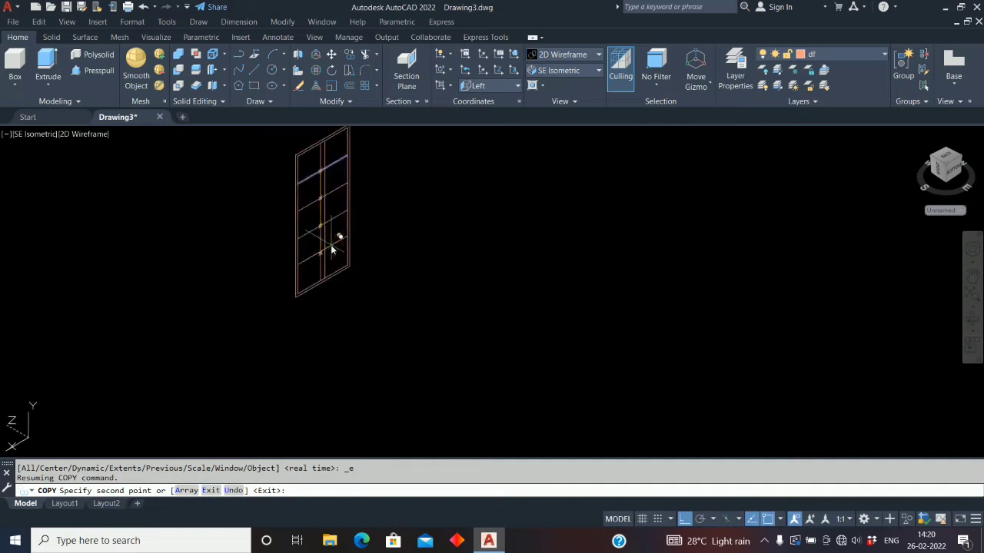
scroll(330, 257, up, 4)
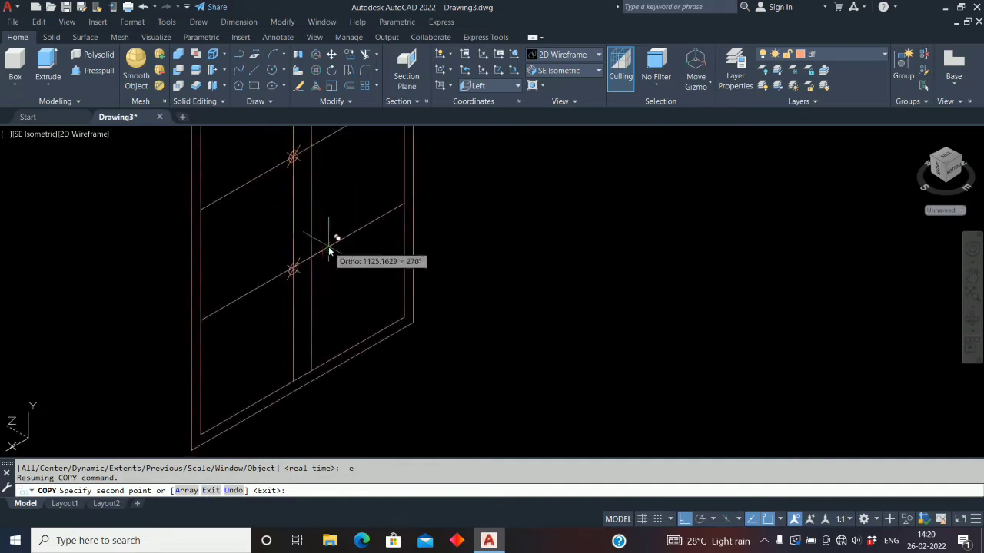
click(295, 270)
right_click(530, 269)
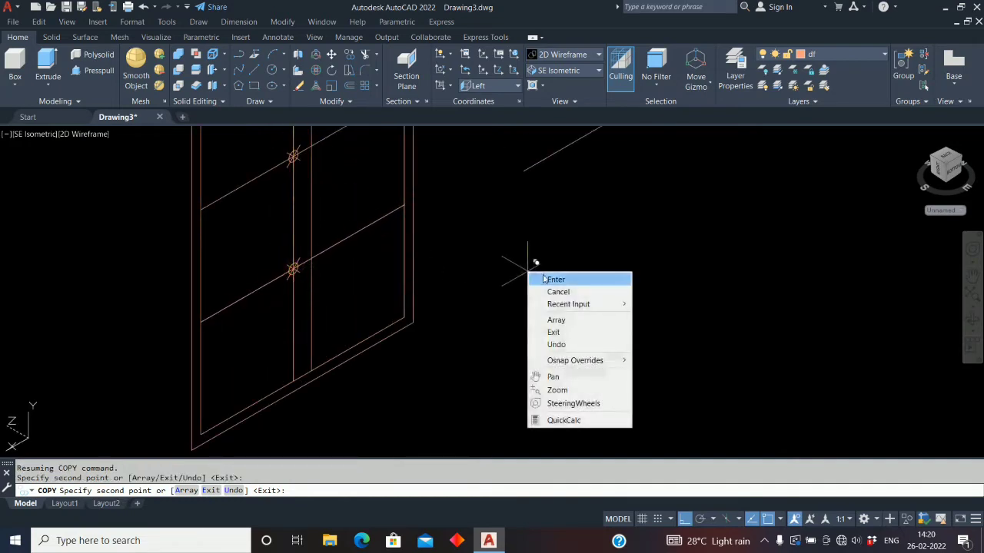
click(543, 279)
scroll(505, 308, down, 6)
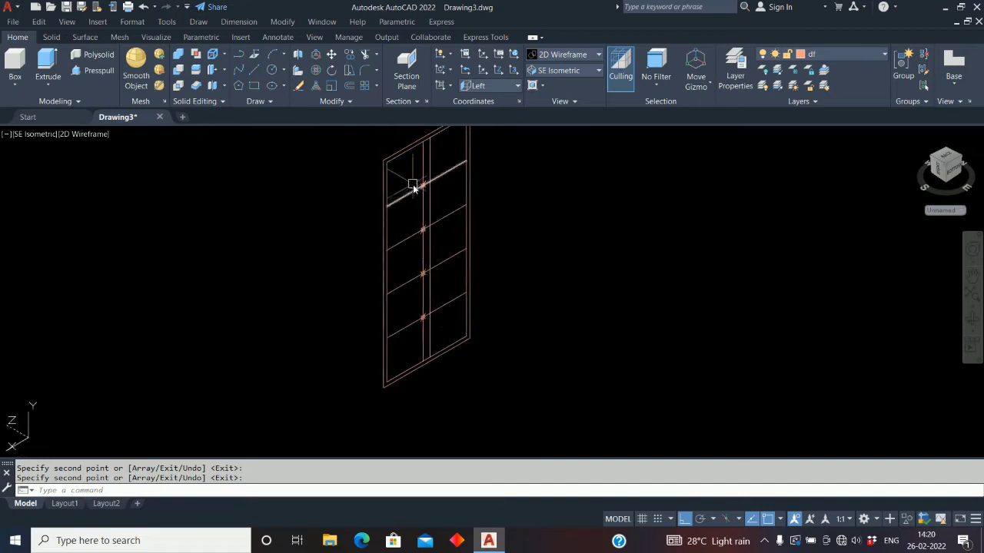
Step: Erase the four division point markers along the central vertical line
click(413, 188)
click(435, 326)
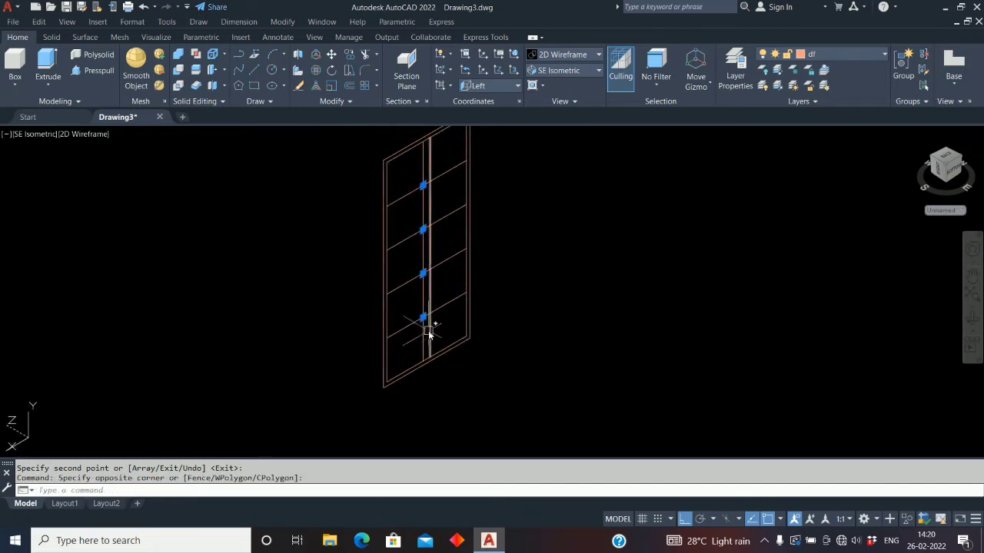
key(Delete)
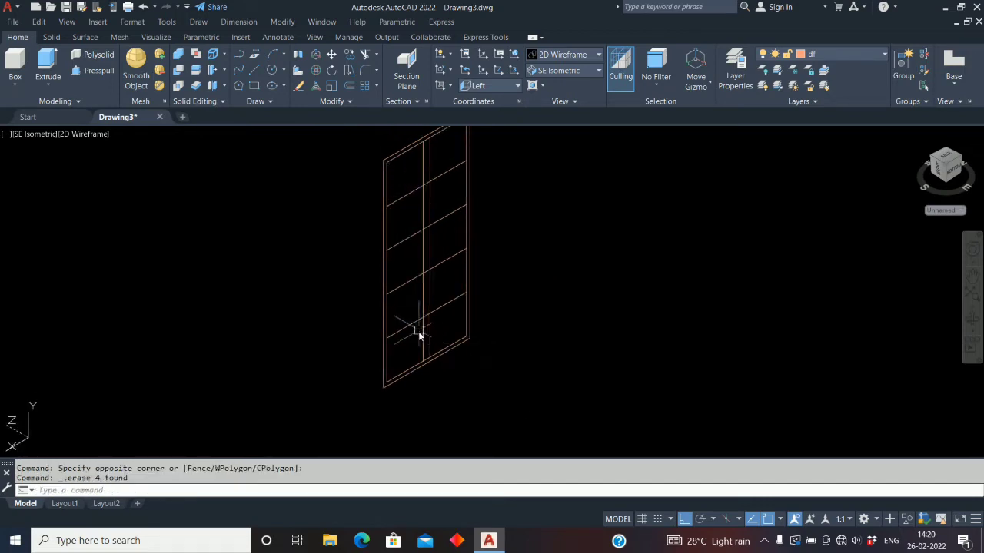
Step: Offset the topmost horizontal grid line by 35 to both sides
middle_drag(418, 331, 375, 371)
key(Return)
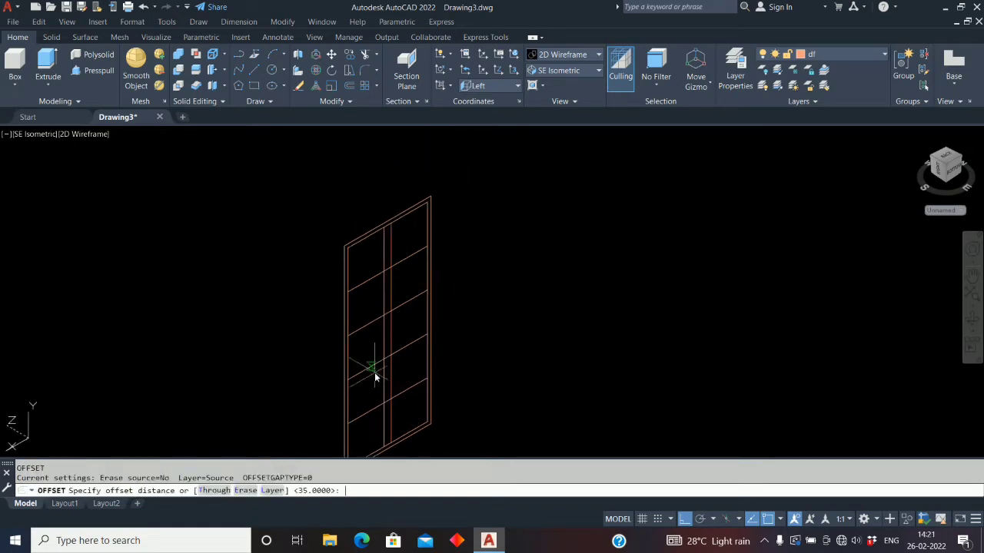
key(Return)
scroll(370, 345, up, 4)
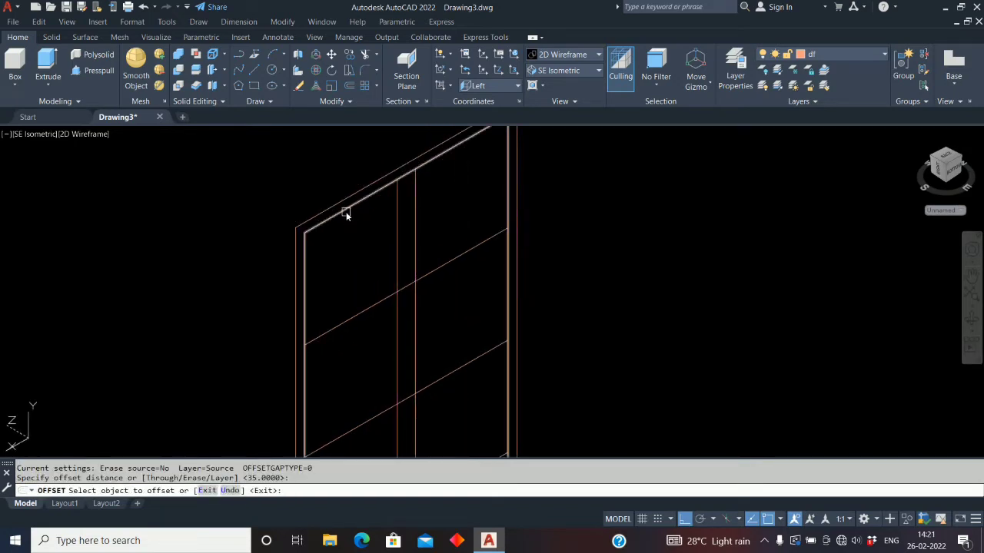
click(364, 309)
click(361, 283)
click(362, 312)
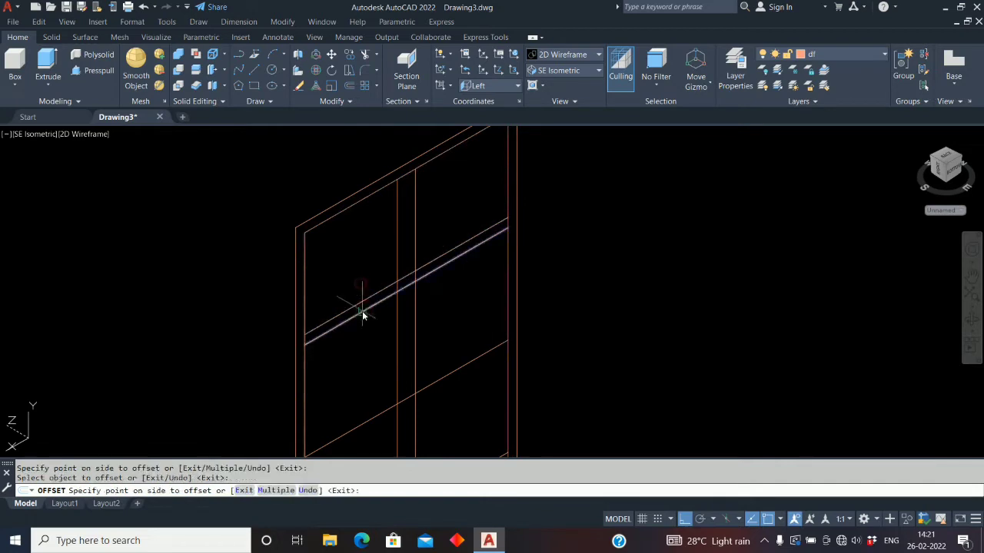
click(370, 377)
Step: Offset the remaining three horizontal grid lines by the same 35 distance to both sides
click(374, 415)
click(372, 396)
mouse_move(372, 397)
middle_down()
mouse_move(387, 316)
mouse_move(396, 382)
mouse_move(398, 366)
middle_up()
click(390, 325)
click(386, 350)
click(391, 358)
click(384, 328)
click(385, 367)
click(385, 328)
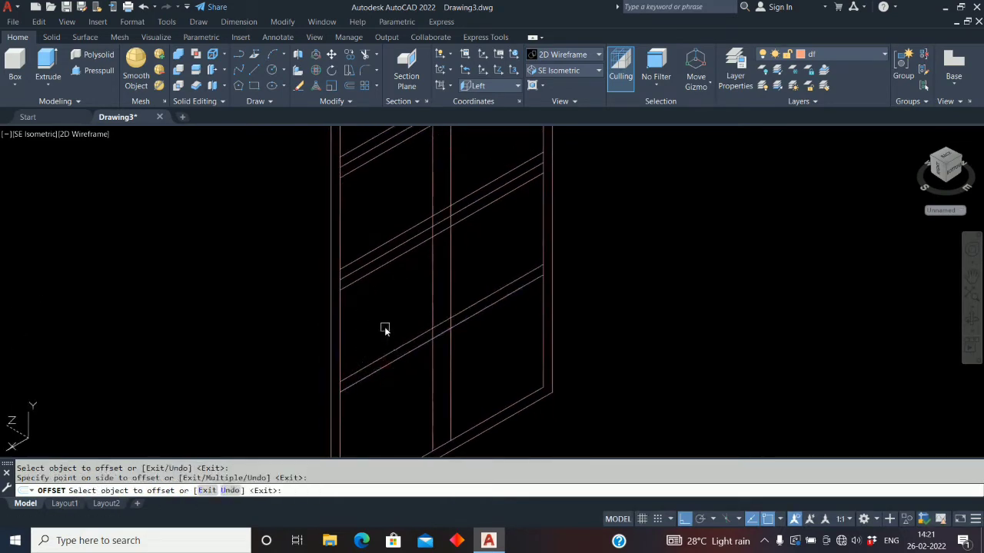
Step: Offset the inner rectangle 35 inward and finish offsetting
middle_drag(392, 415, 395, 345)
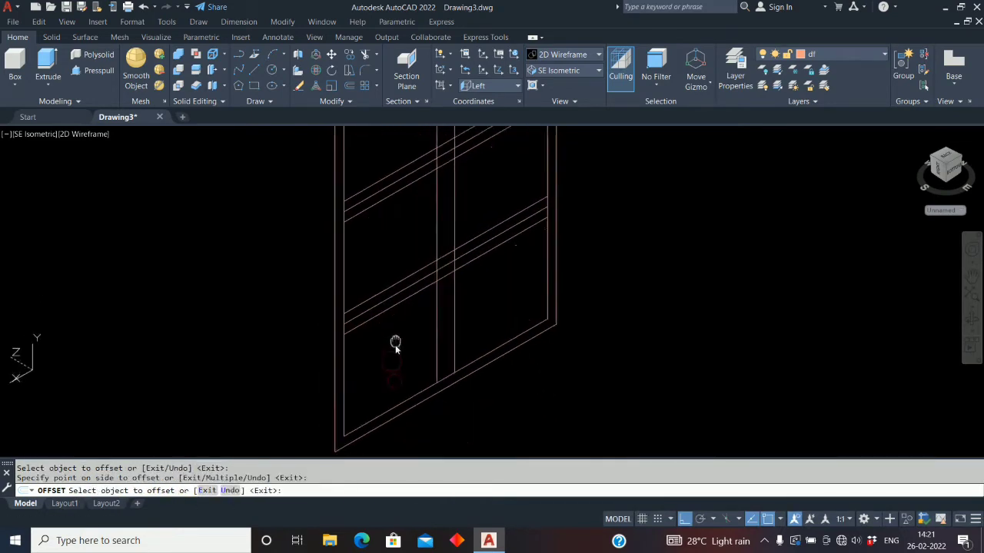
click(409, 398)
click(396, 316)
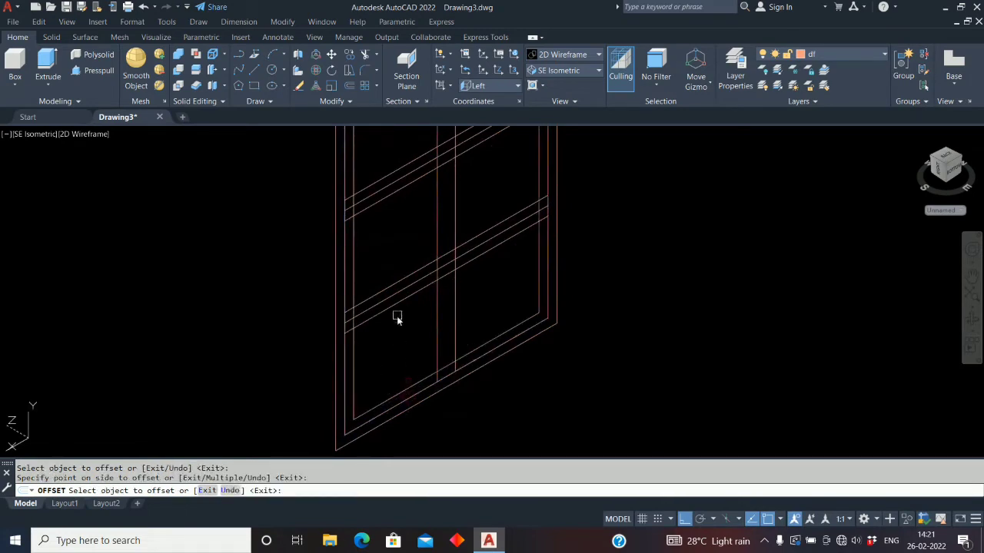
right_click(409, 362)
click(428, 369)
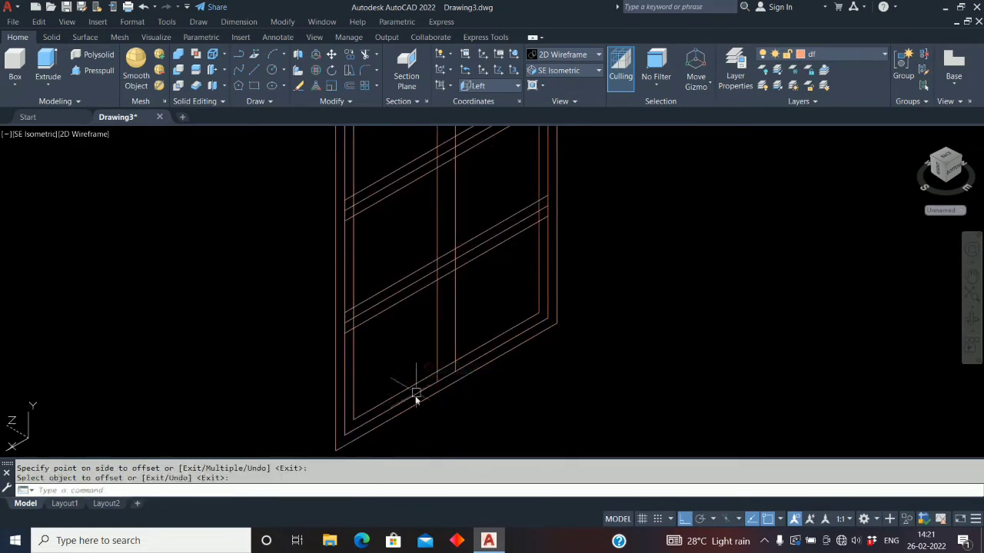
Step: Erase the original inner rectangle between the outer border and the new inward offset
key(Escape)
click(373, 423)
key(Delete)
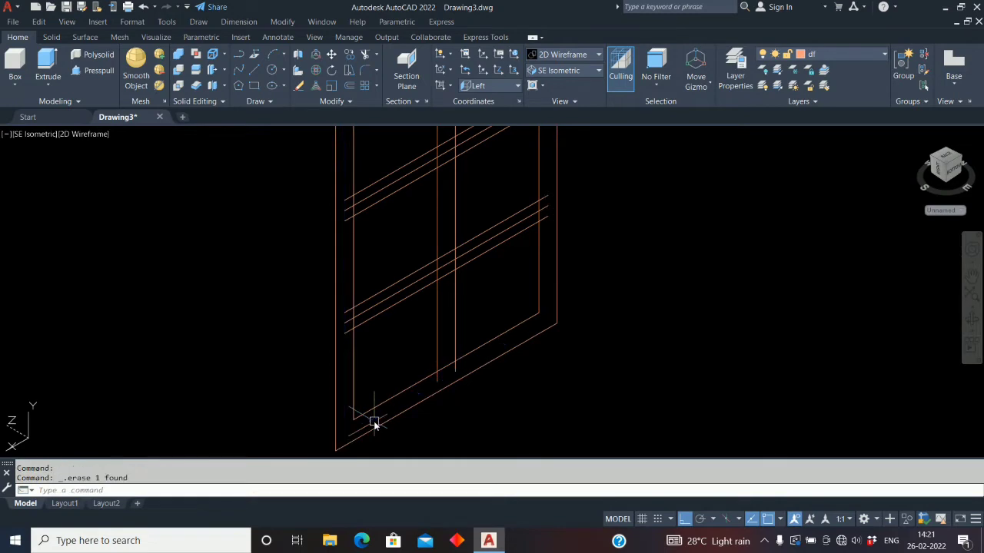
Step: Erase the four original middle horizontal lines, keeping only their offset pairs
click(433, 273)
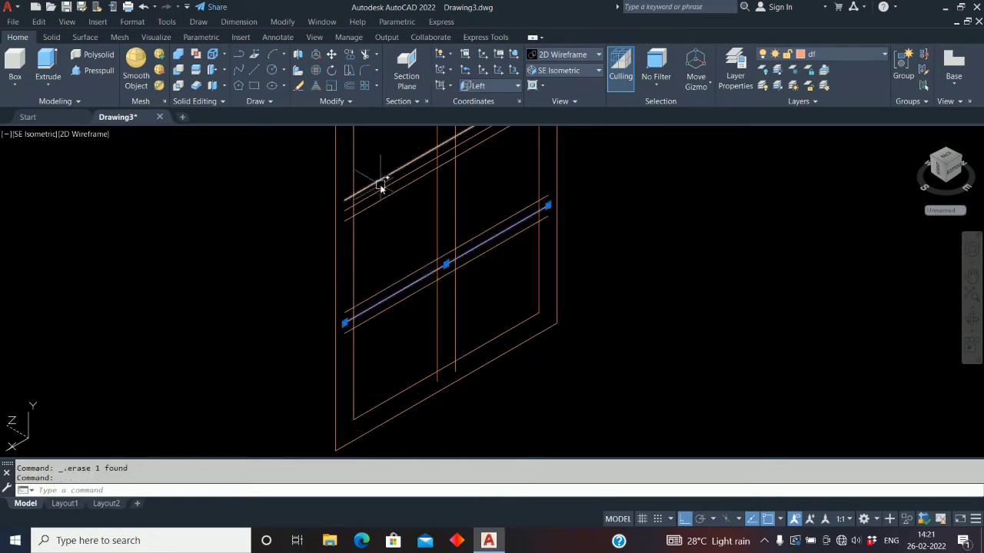
click(379, 193)
middle_drag(385, 261, 395, 465)
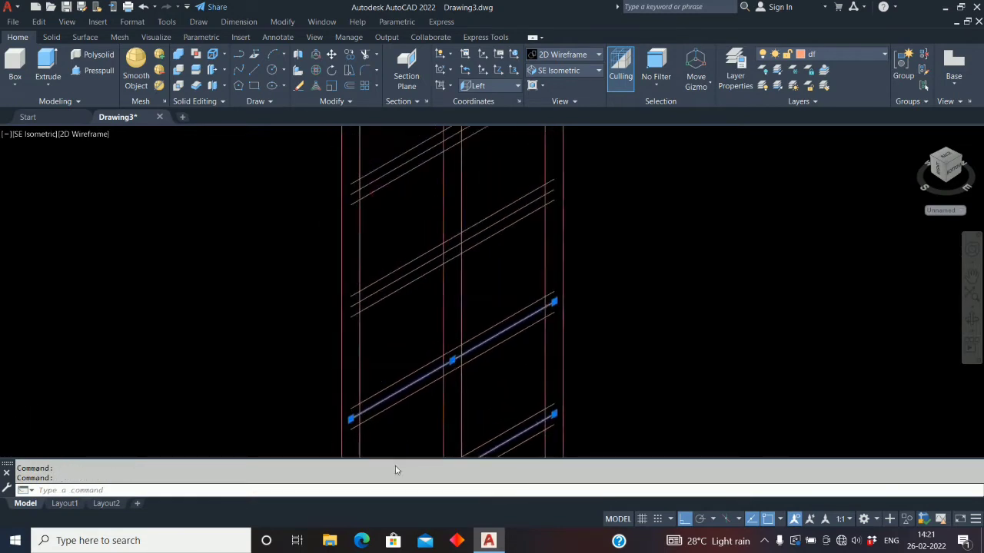
click(453, 247)
middle_drag(419, 292, 427, 299)
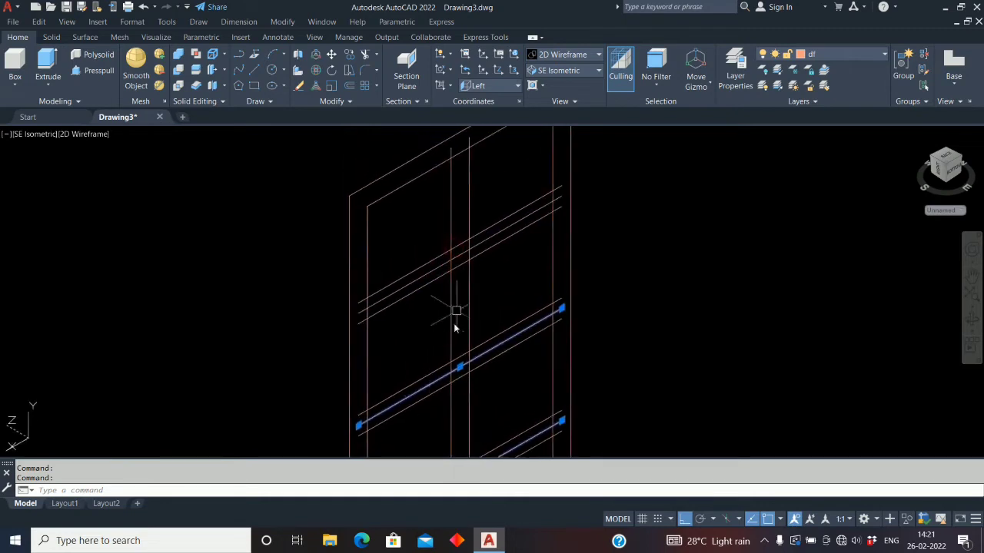
key(Delete)
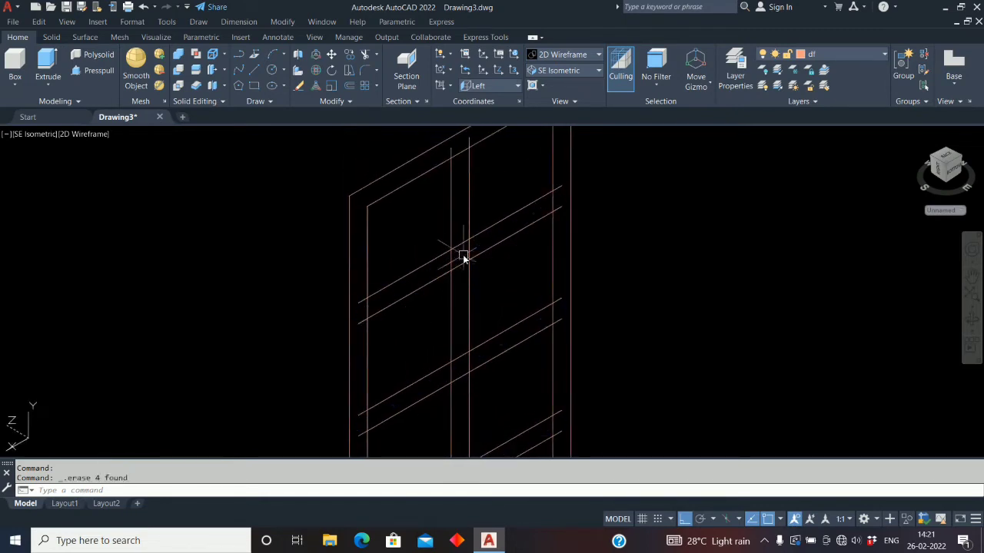
Step: Trim the central vertical lines' upper overhangs and clean up the topmost crossbar's junction with the left inner edge
text(tr)
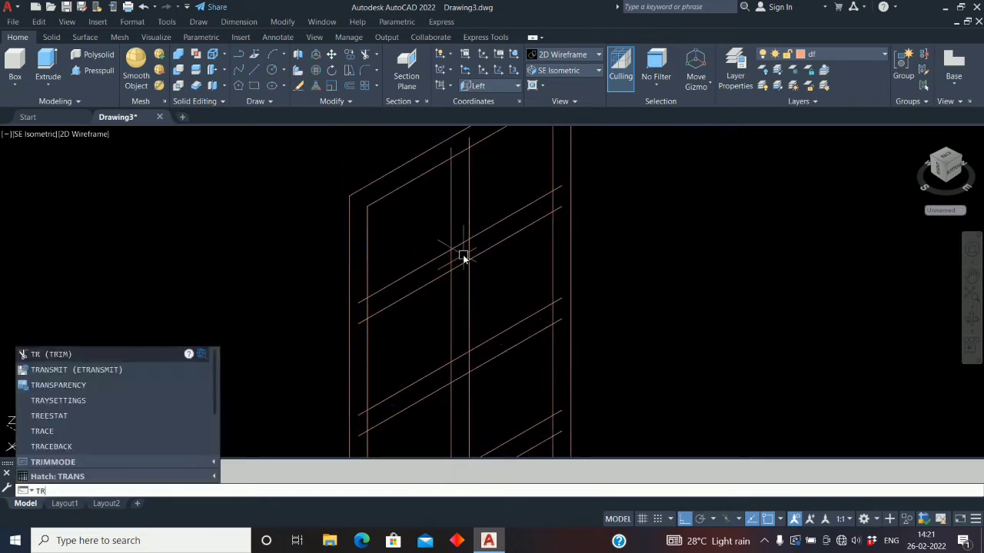
key(Return)
click(451, 152)
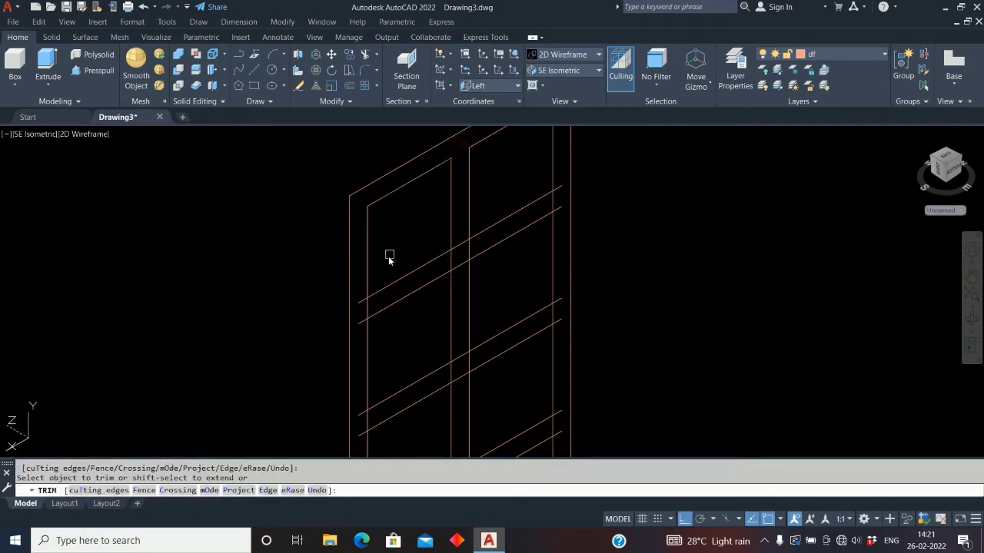
scroll(369, 262, up, 5)
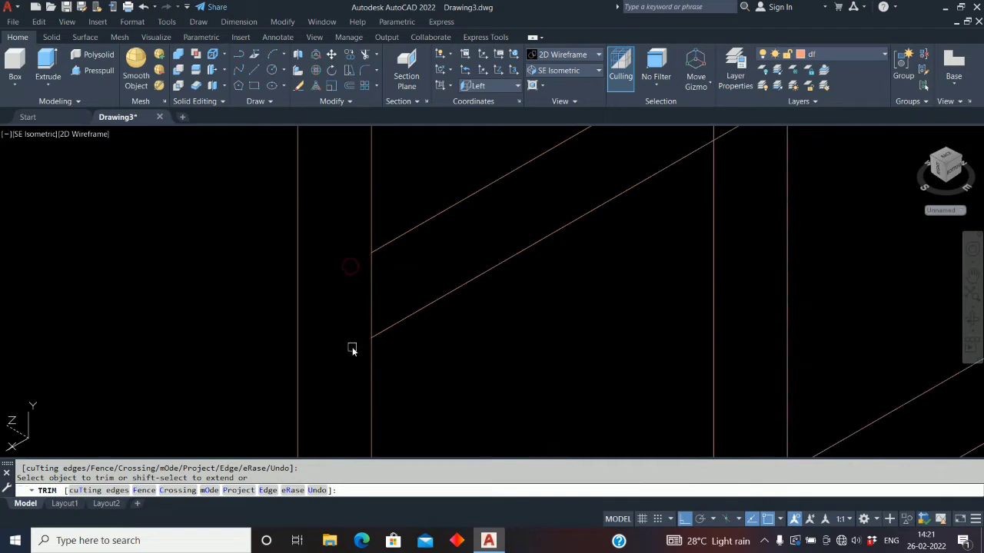
click(377, 284)
scroll(356, 297, down, 2)
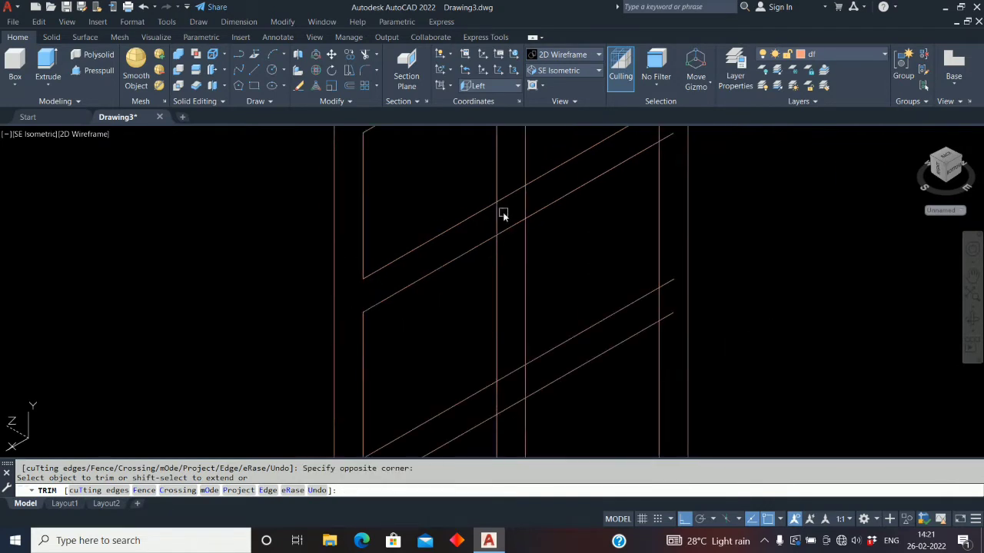
Step: Trim the topmost crossbar's crossing with the central vertical bar and its junction with the right inner edge
click(499, 214)
click(524, 198)
mouse_move(531, 226)
middle_down()
mouse_move(479, 325)
mouse_move(457, 331)
middle_up()
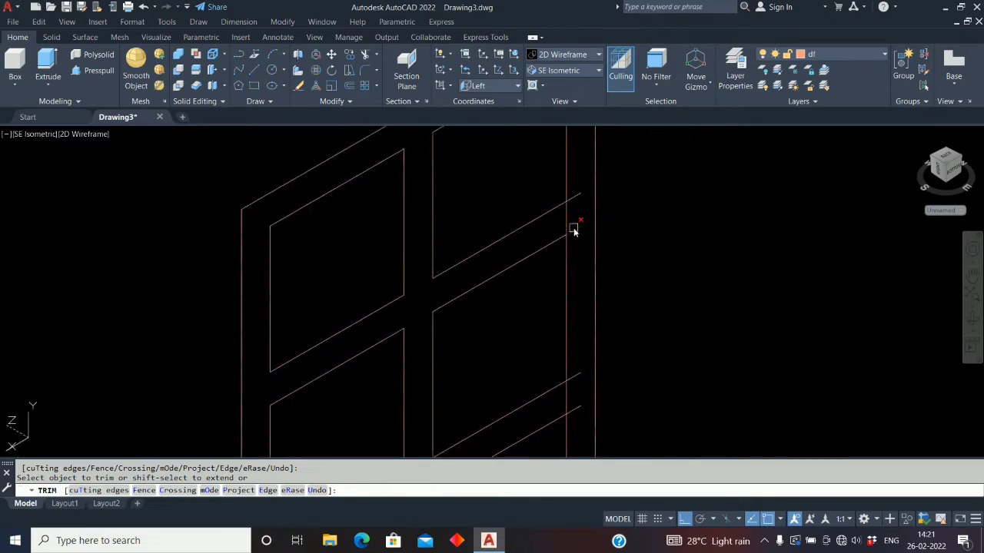
click(575, 198)
click(568, 217)
Step: Trim the second crossbar's overhanging ends, its central crossing and the inner edge segments between its two lines
scroll(568, 216, down, 2)
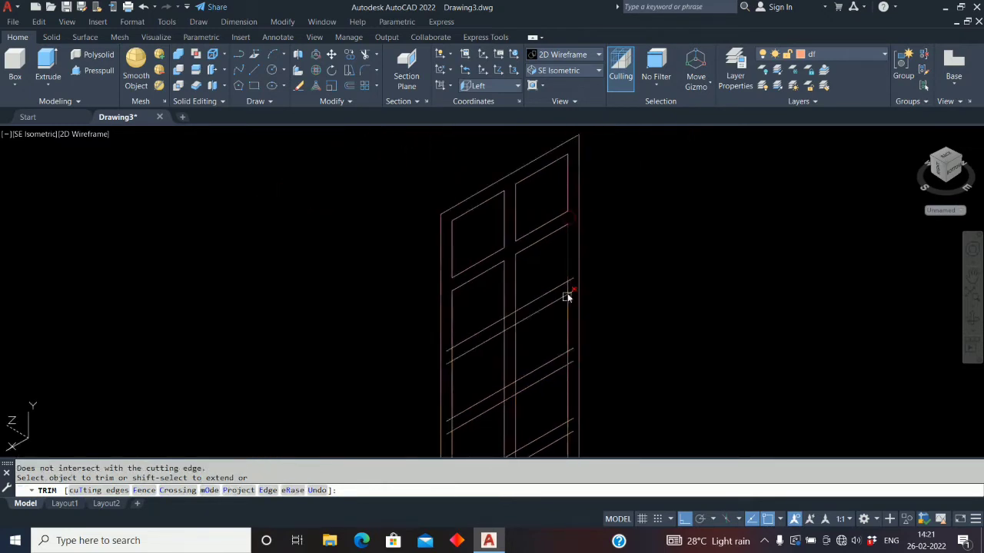
scroll(566, 295, up, 2)
click(577, 249)
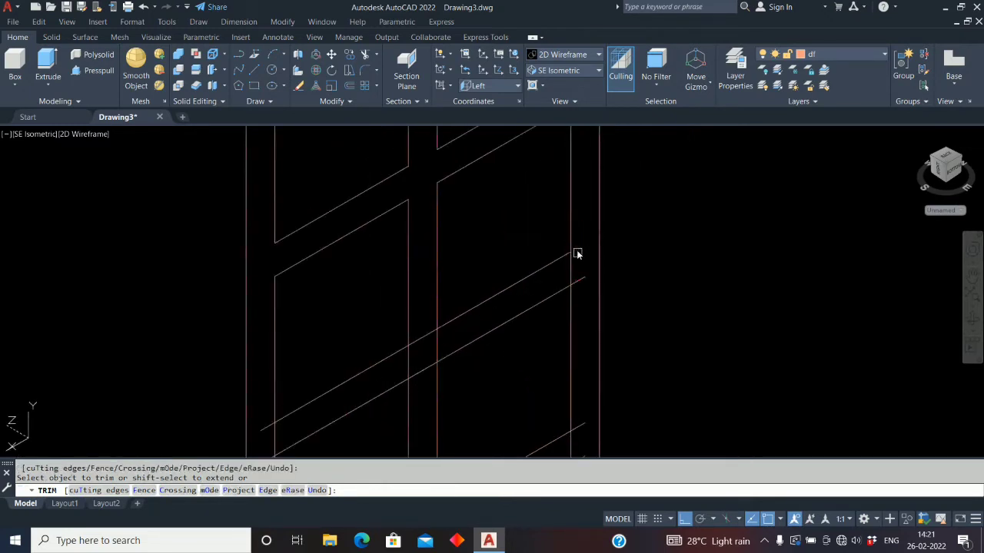
click(582, 281)
click(570, 274)
middle_drag(421, 372, 548, 213)
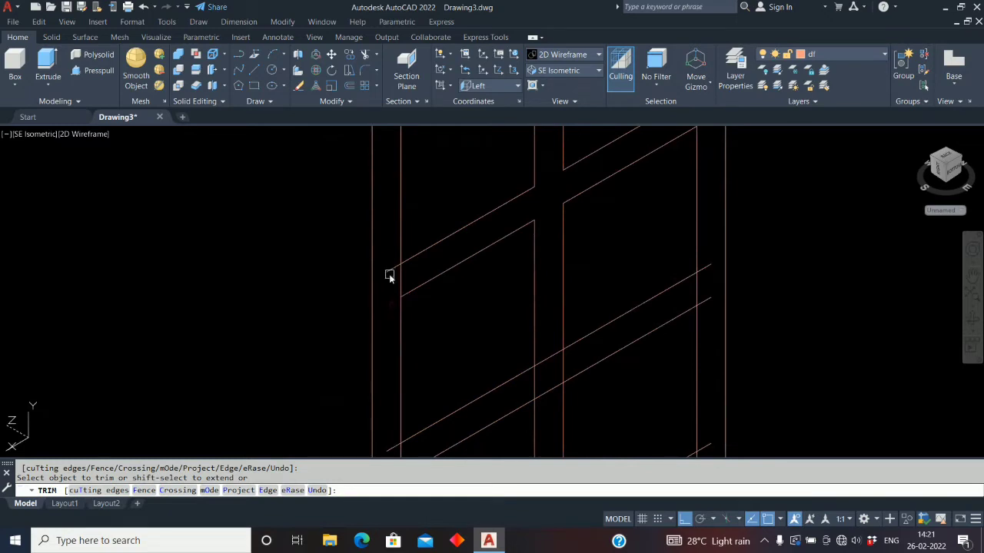
click(400, 278)
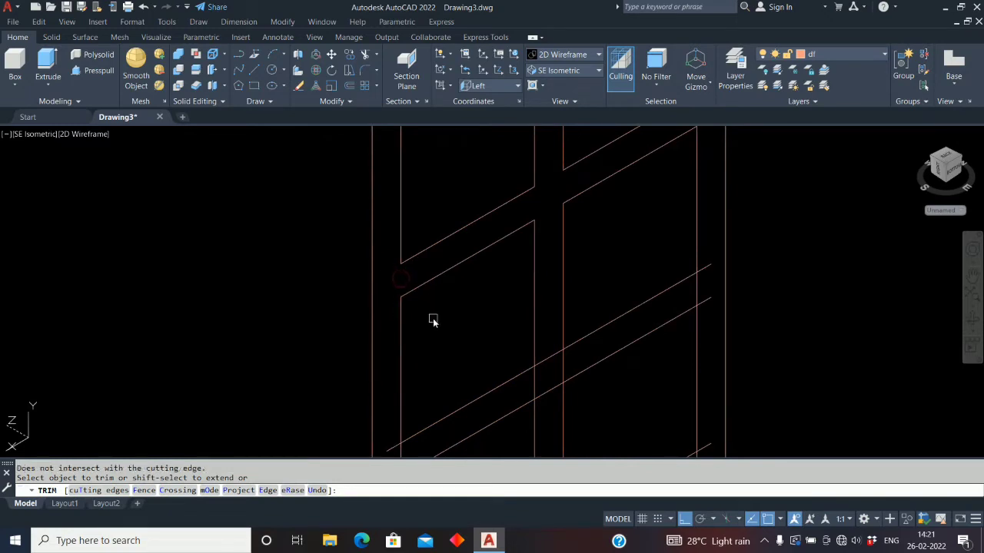
Step: Trim the third crossbar's left junction and its crossing with the central vertical bar
middle_drag(432, 320, 469, 159)
click(428, 287)
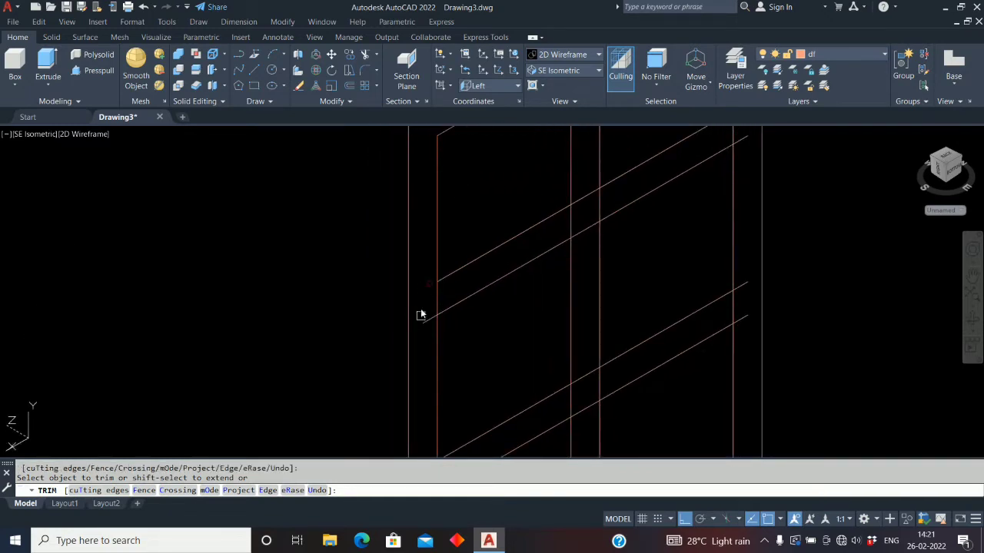
click(567, 223)
click(586, 243)
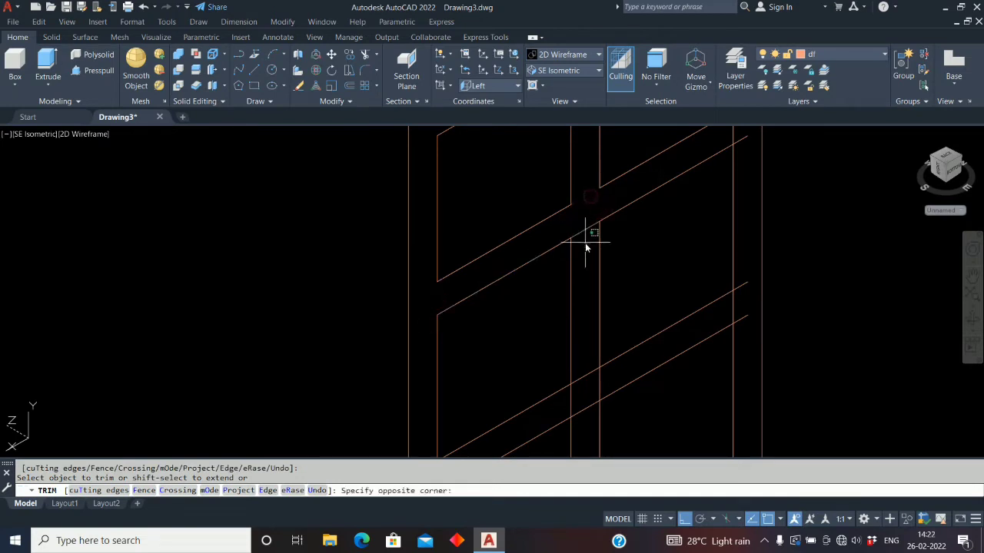
click(580, 221)
Step: Trim the lowest crossbar's overhanging ends at both inner edges and its crossing with the central vertical bar
scroll(577, 246, down, 3)
scroll(528, 330, up, 4)
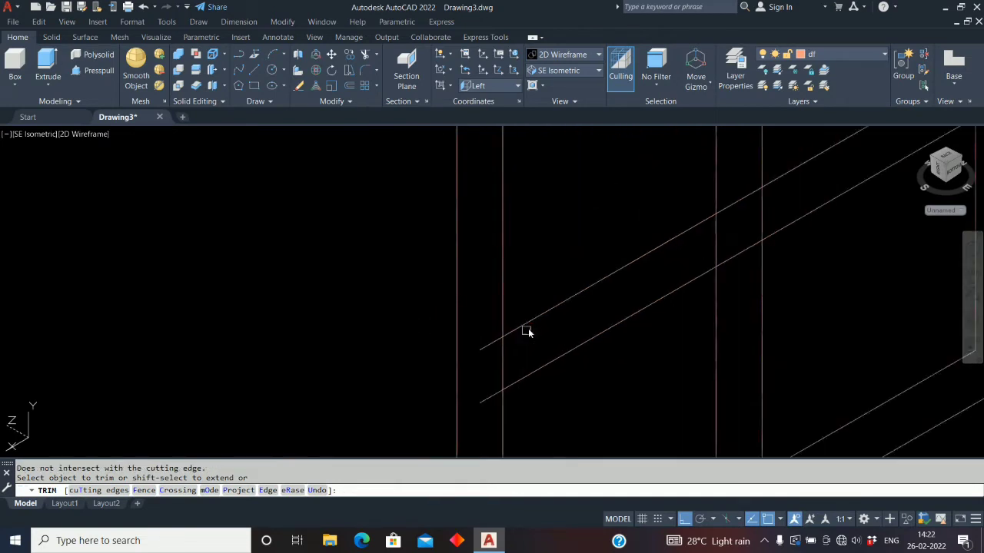
click(487, 348)
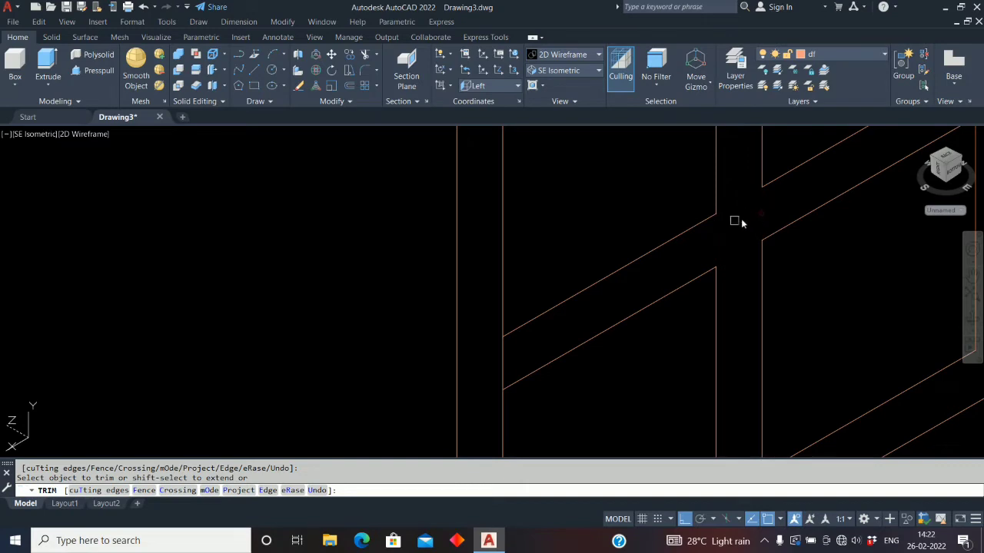
click(671, 296)
scroll(671, 297, down, 3)
scroll(760, 249, up, 3)
click(702, 221)
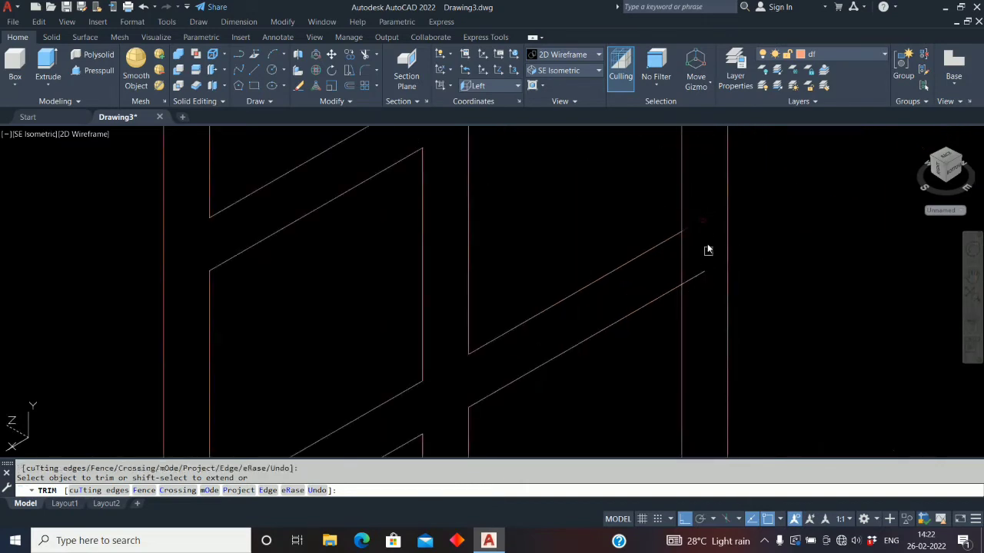
click(701, 275)
Step: Trim the third crossbar's line ends that overhang the right inner edge
scroll(712, 216, down, 4)
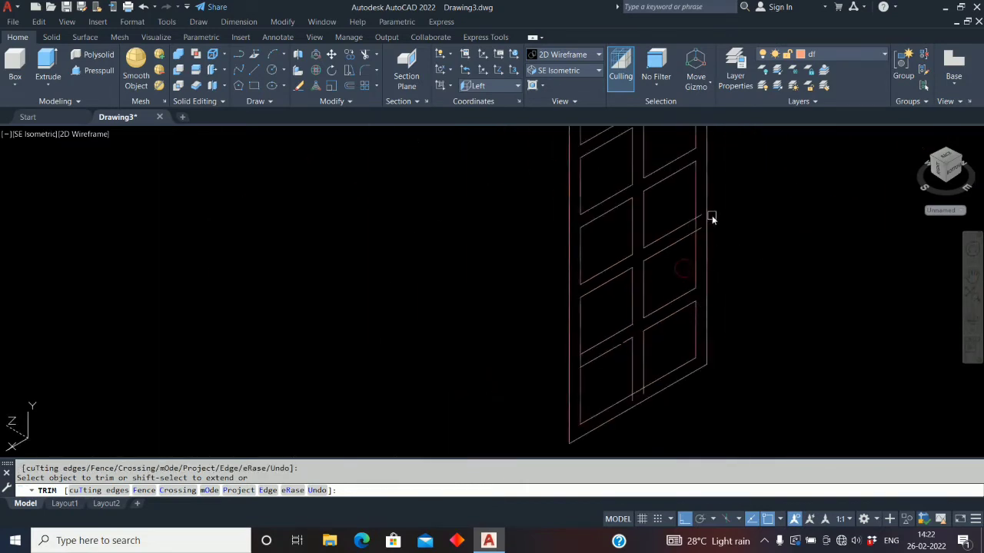
scroll(707, 215, up, 4)
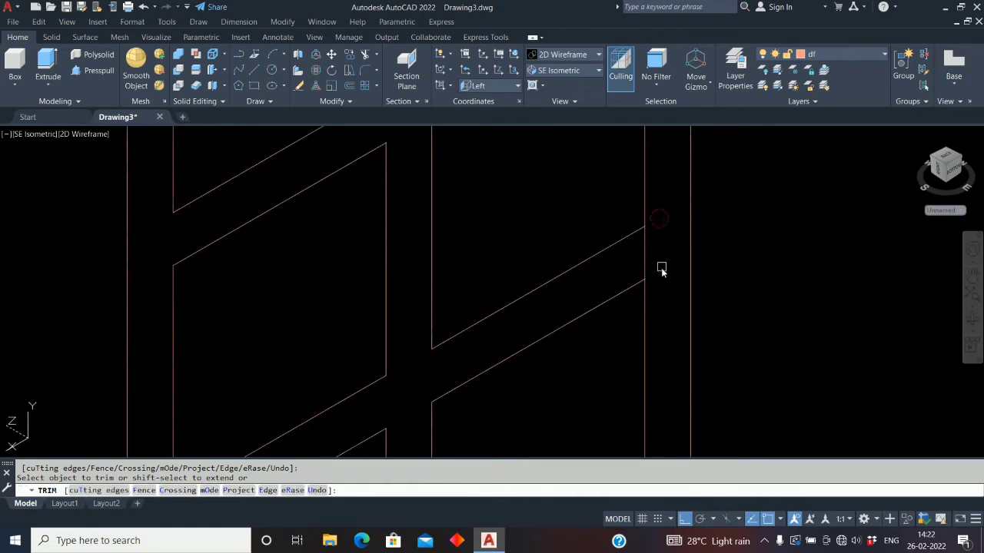
scroll(661, 268, down, 4)
Step: Trim the central vertical lines' lower overhangs and the inner edge segment between them, and finish trimming
scroll(634, 408, up, 5)
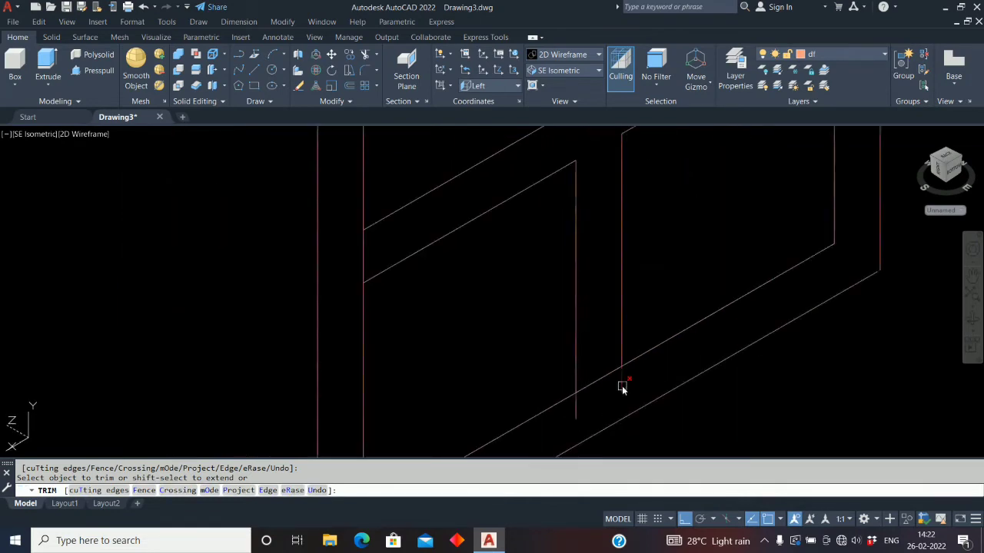
click(622, 386)
click(575, 409)
click(607, 377)
scroll(593, 401, down, 5)
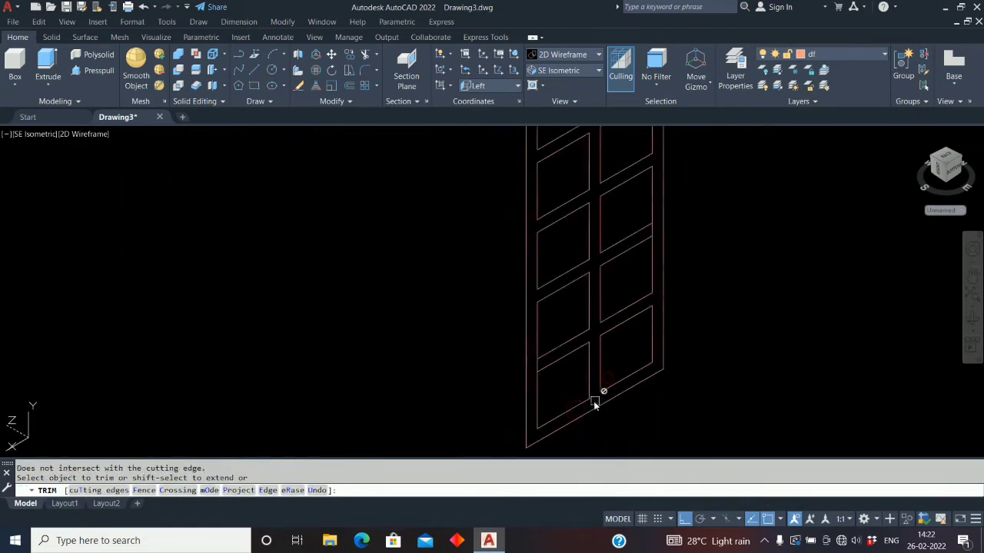
middle_drag(637, 313, 632, 442)
right_click(706, 224)
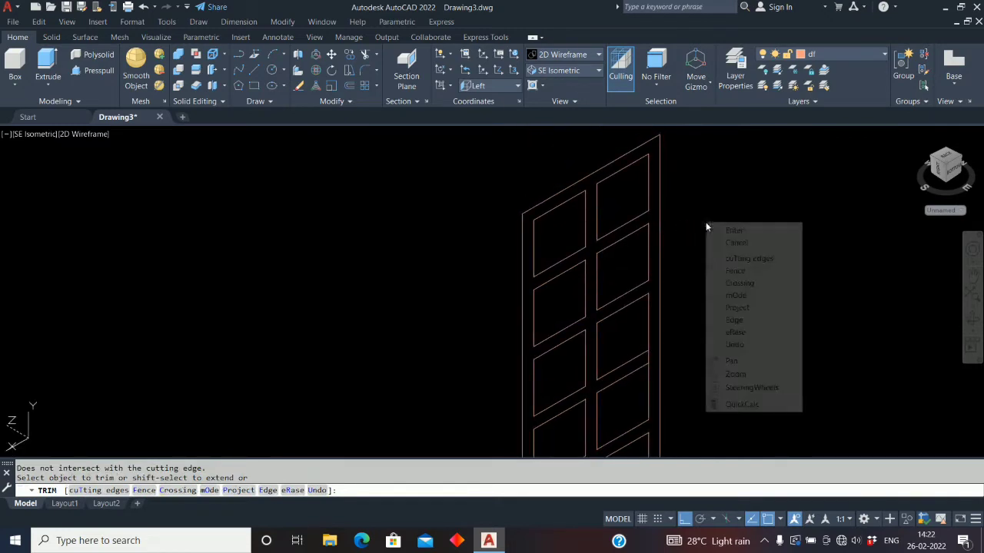
click(730, 230)
scroll(620, 229, down, 1)
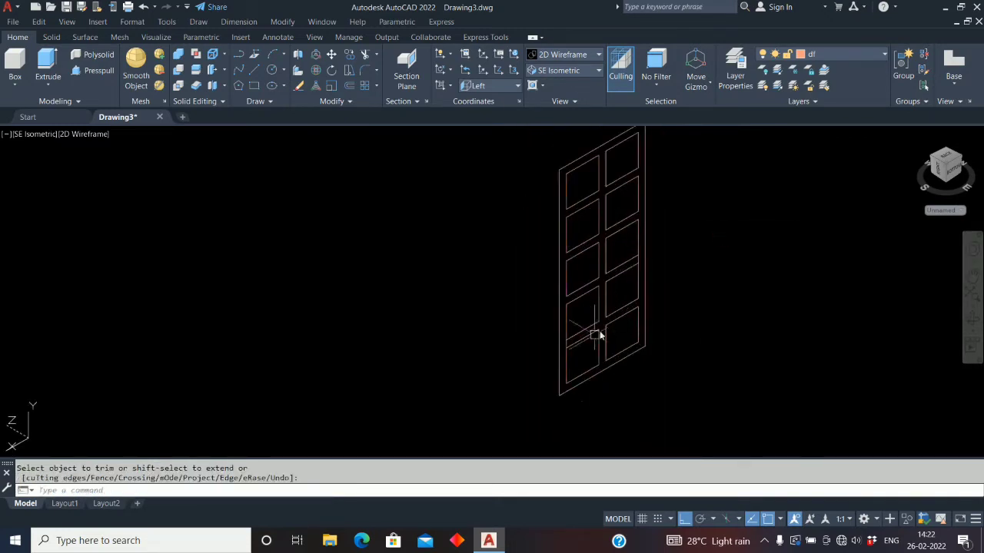
click(48, 65)
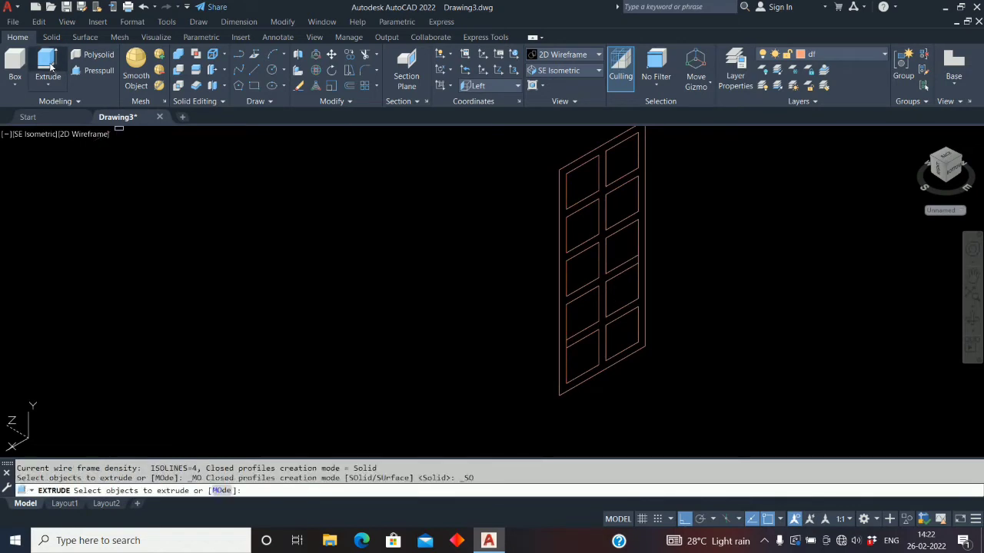
scroll(452, 293, down, 1)
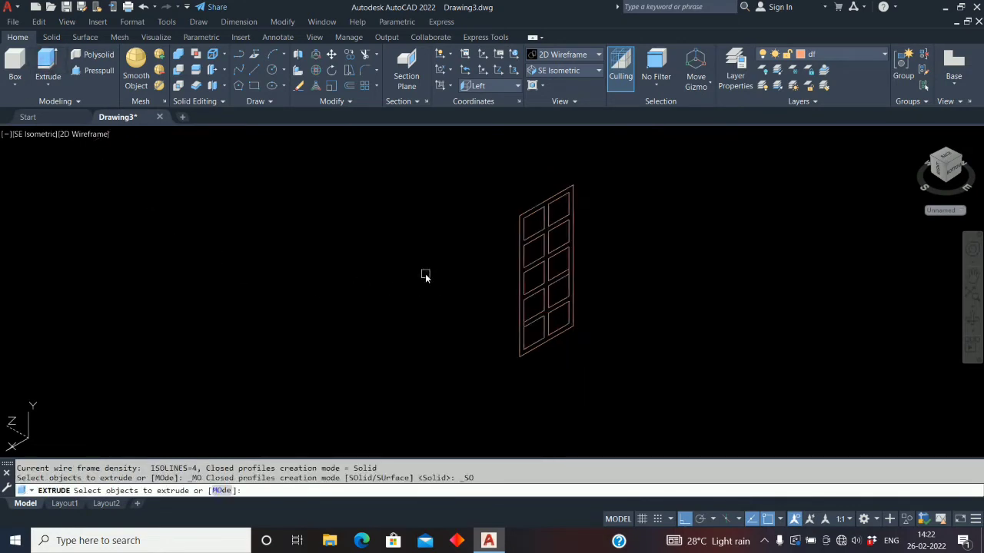
key(Escape)
Step: Convert the panel's outer outline and the lines of its openings into regions with the Region command
text(reg)
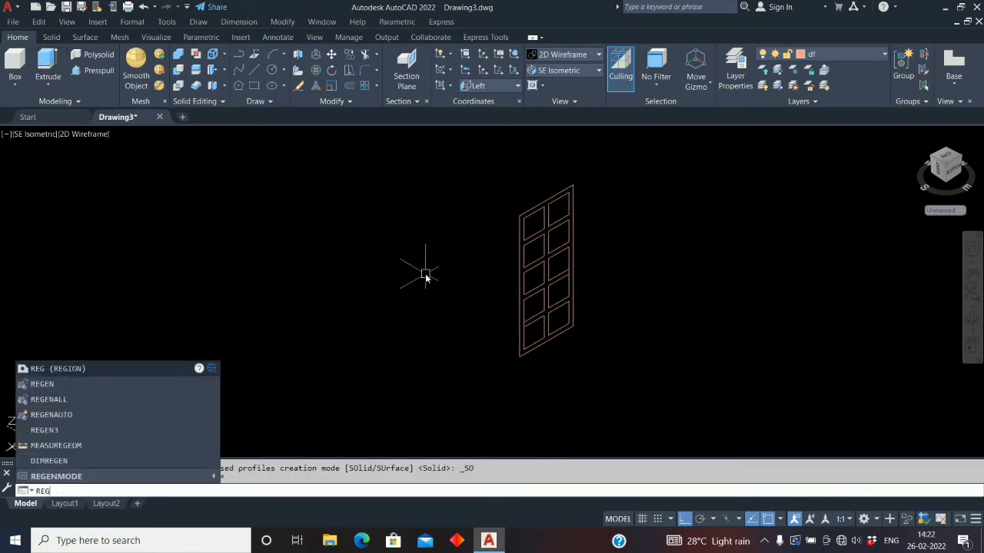
key(Return)
click(444, 175)
click(641, 411)
key(Return)
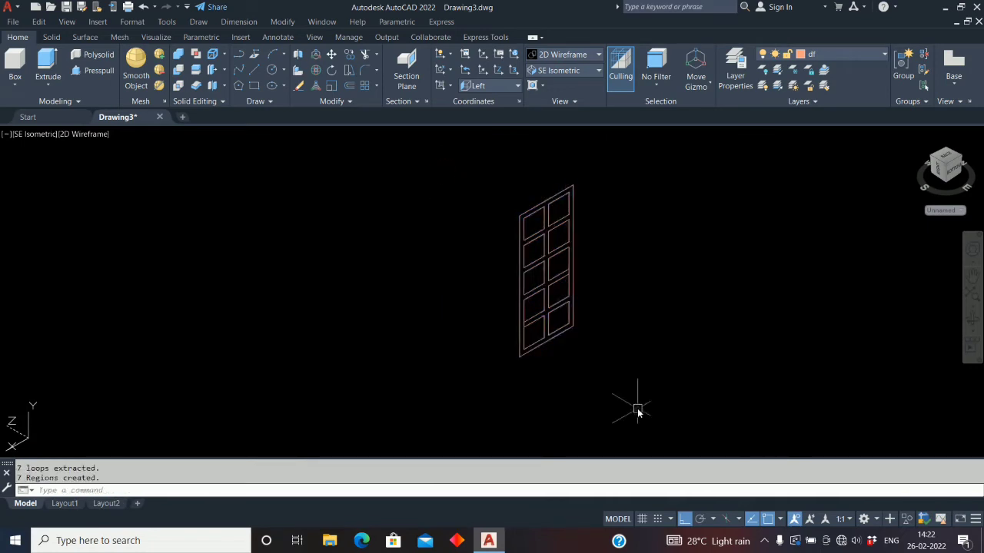
Step: Trim the leftover left inner edge segment between the two lowest openings of the left column
scroll(544, 336, up, 2)
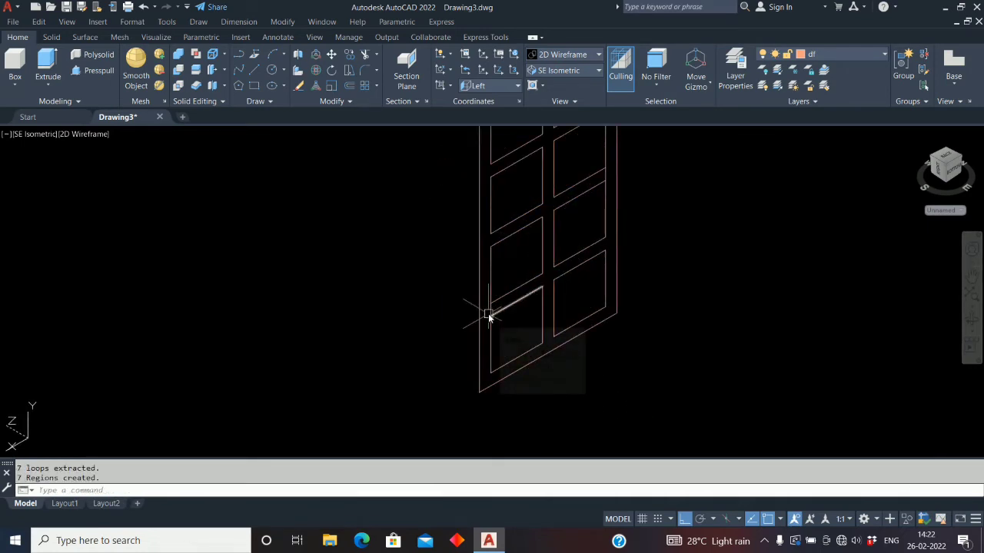
text(tr)
key(Return)
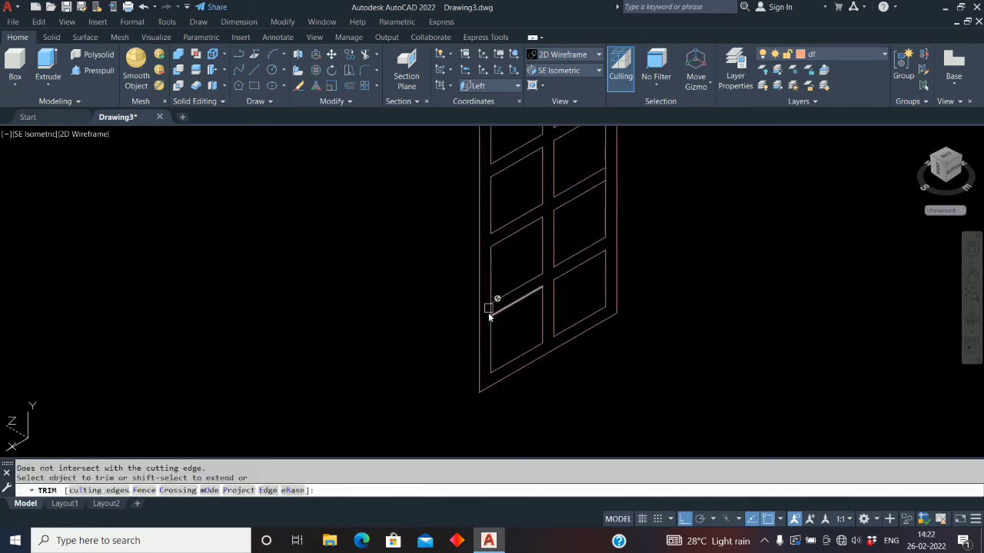
scroll(489, 318, up, 2)
click(510, 329)
right_click(518, 331)
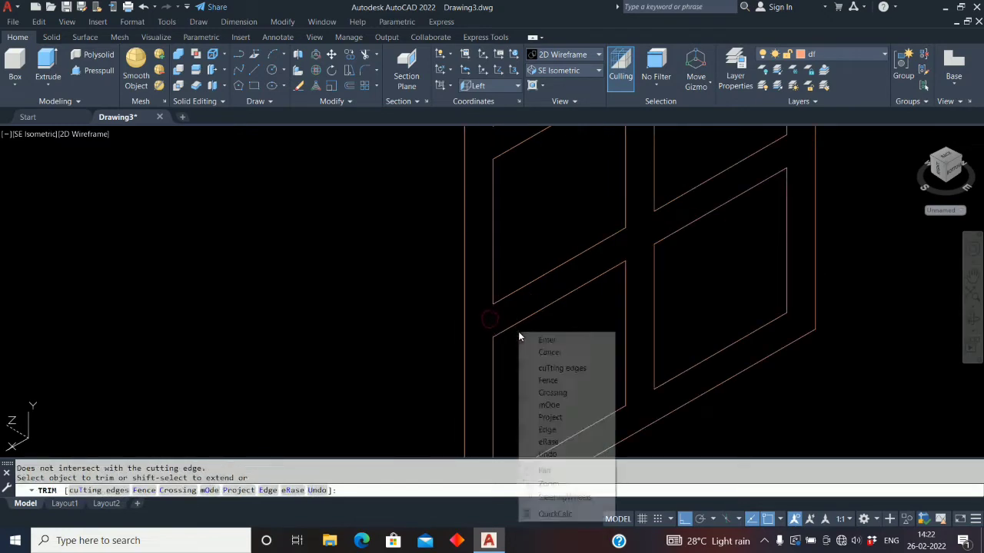
click(544, 342)
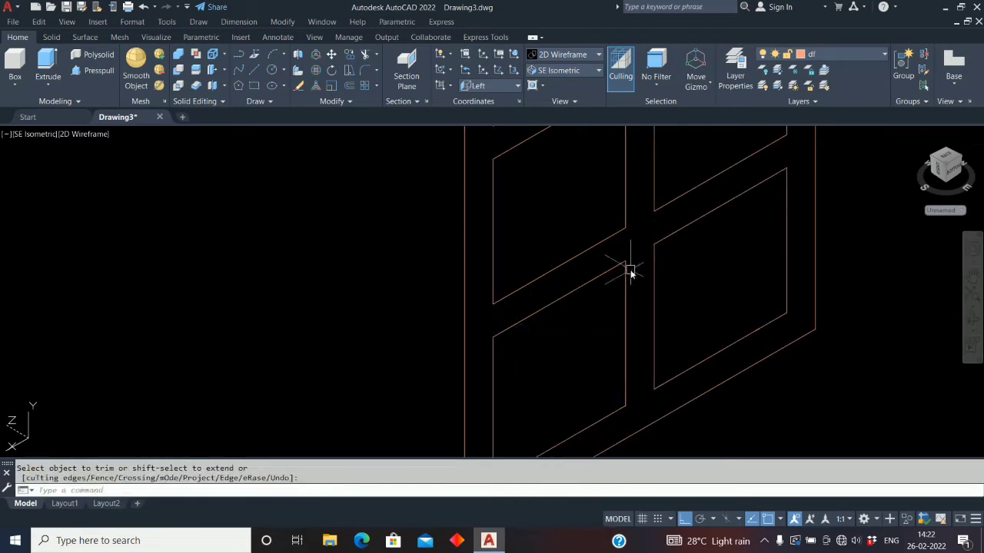
Step: Convert the edges of the two lowest openings in the left column into regions
middle_drag(630, 270, 612, 351)
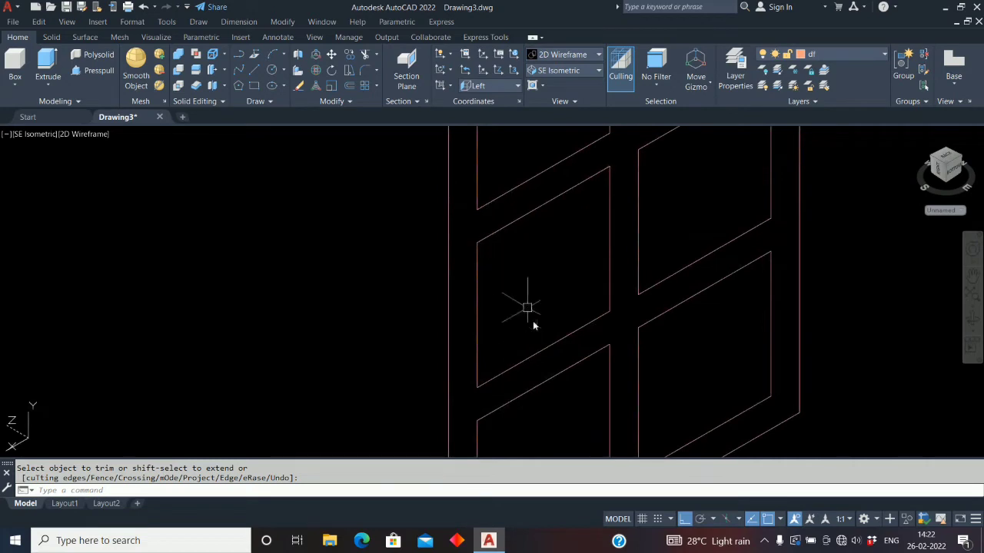
scroll(498, 229, down, 3)
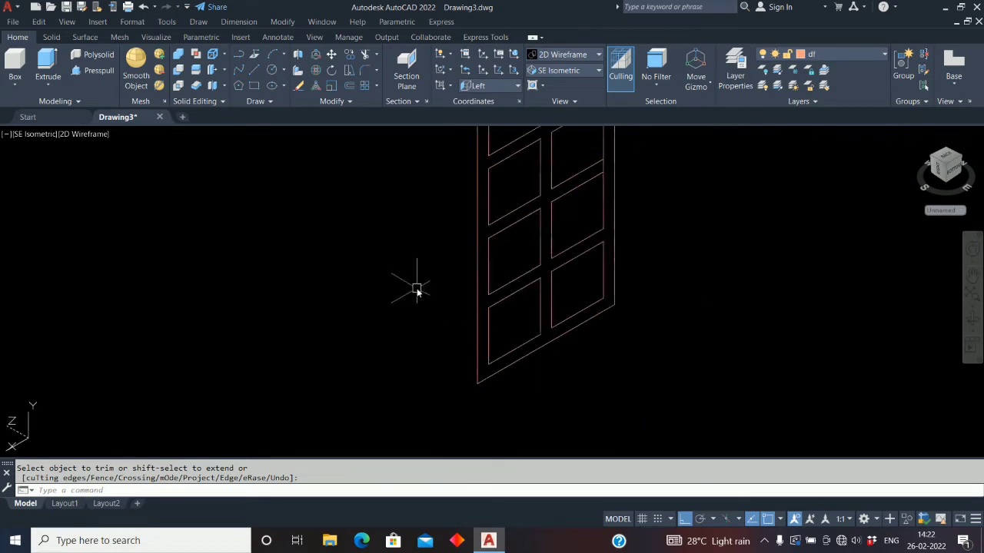
text(eg)
key(Return)
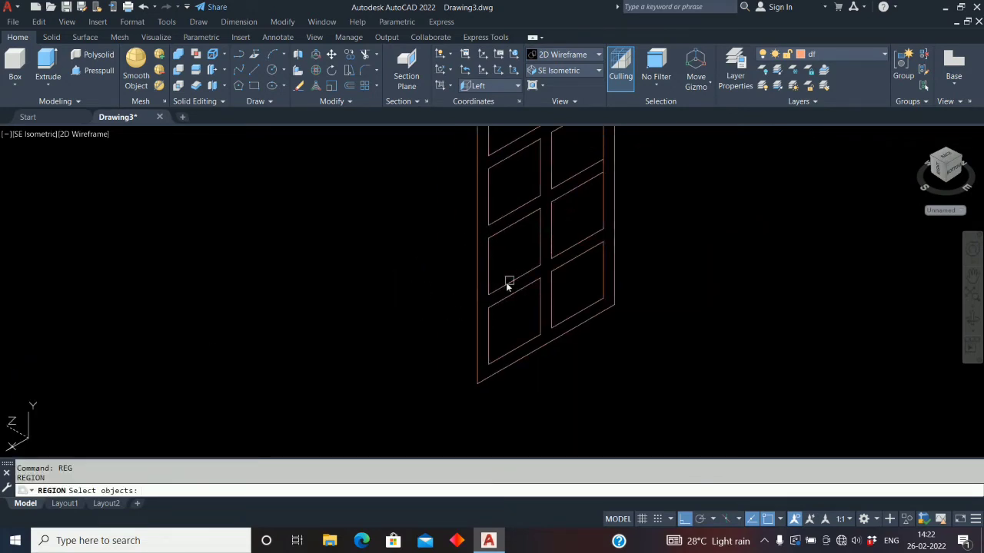
click(500, 231)
click(487, 267)
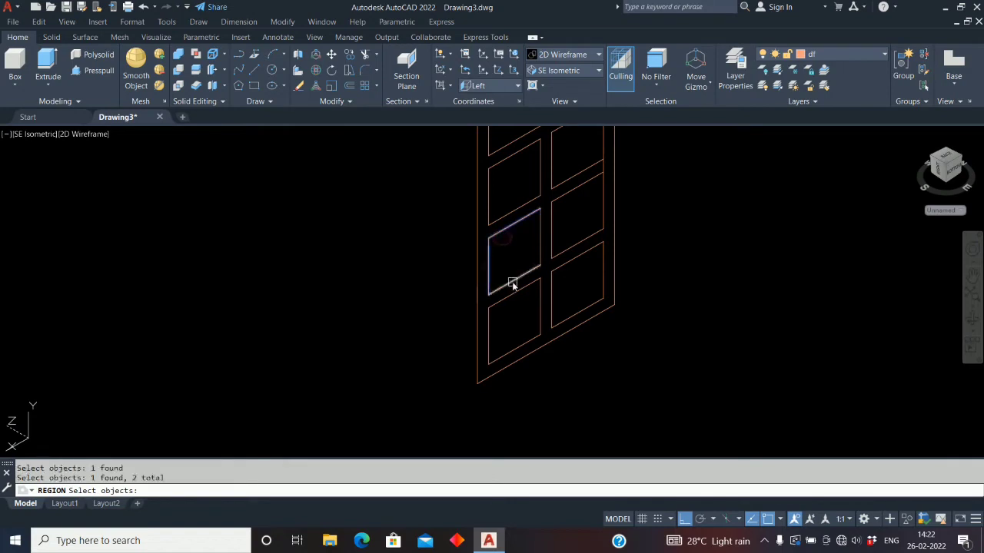
click(512, 281)
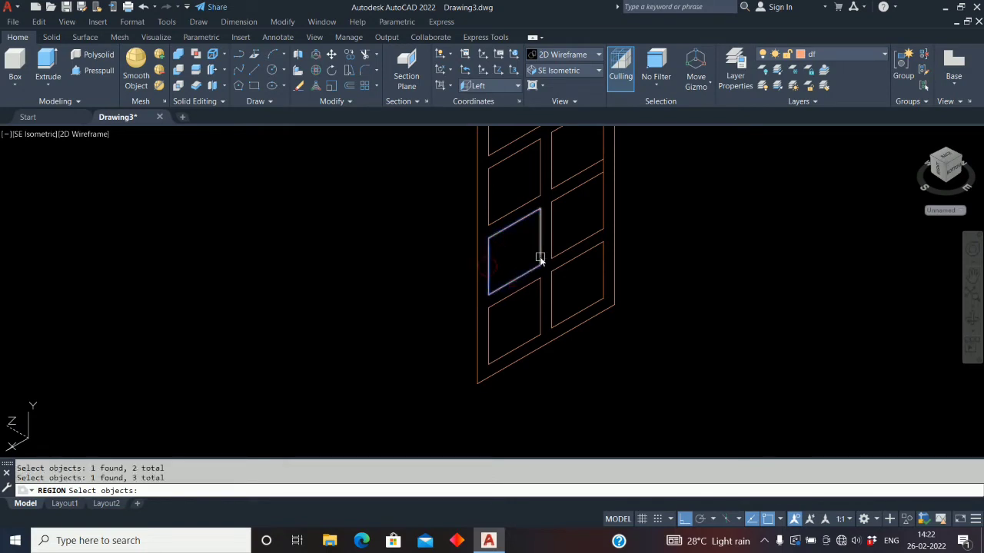
click(492, 326)
click(539, 325)
key(Return)
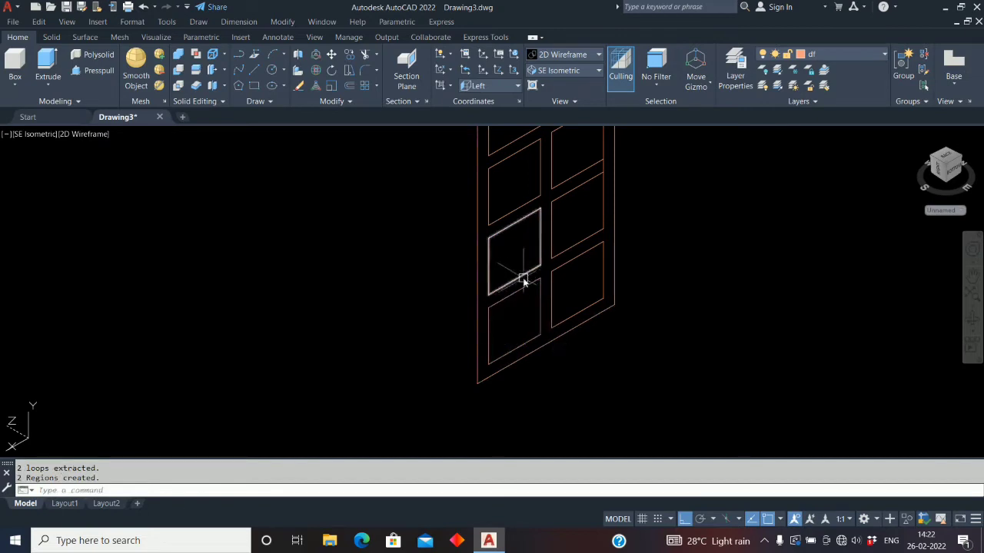
Step: Trim the leftover right inner edge segment between the third and fourth openings of the right column
middle_drag(524, 282, 522, 362)
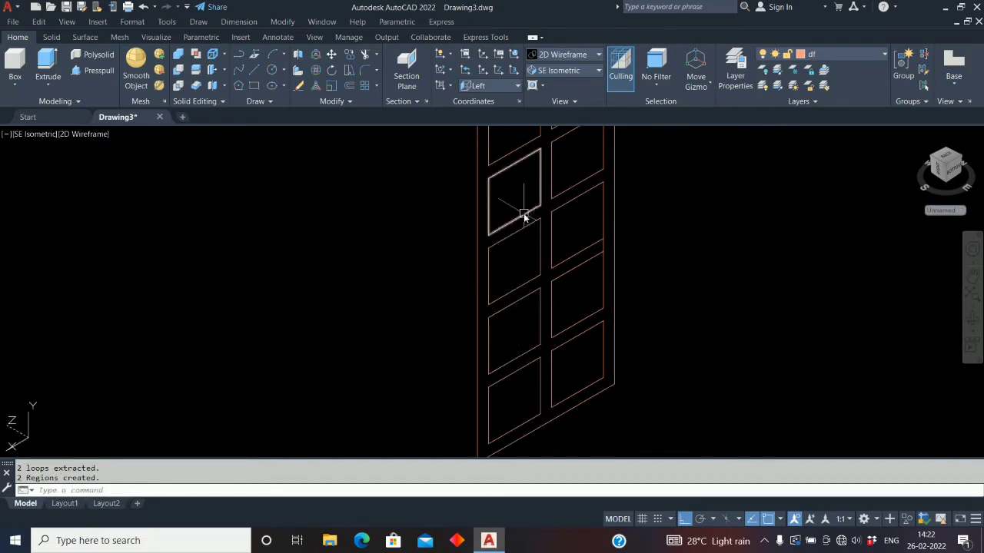
mouse_move(525, 217)
middle_down()
mouse_move(531, 276)
mouse_move(548, 307)
middle_up()
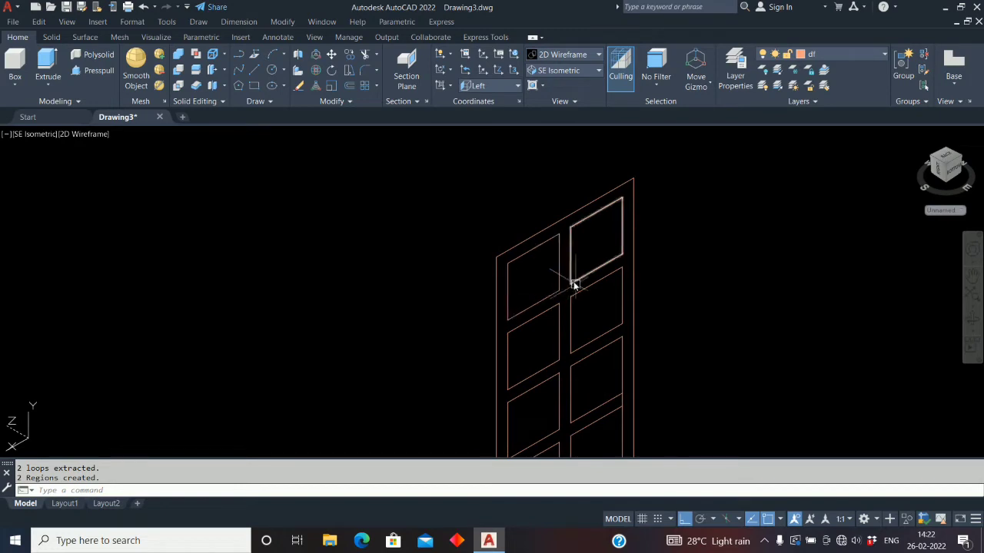
middle_drag(592, 362, 580, 286)
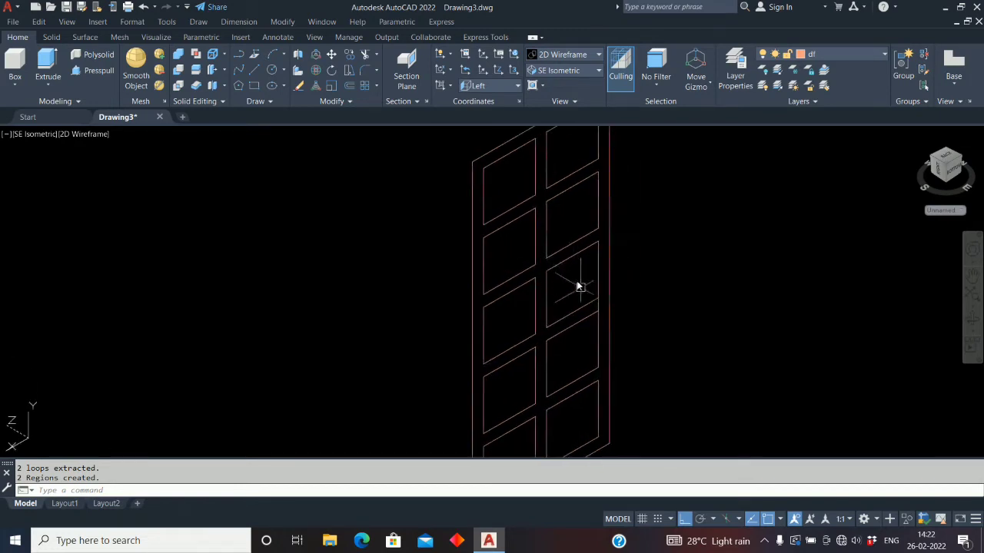
scroll(580, 287, up, 3)
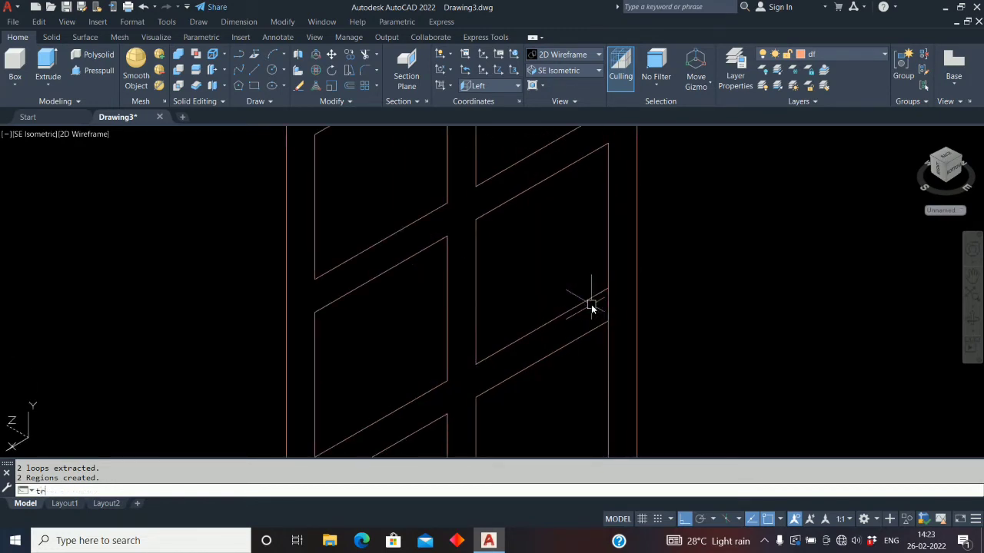
key(Return)
click(608, 309)
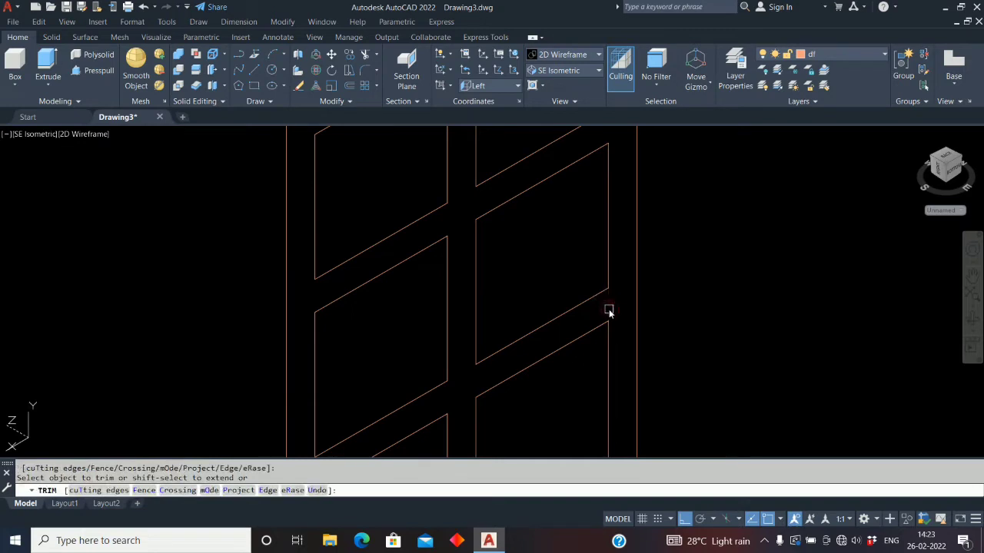
key(Escape)
Step: Convert the edges of the third and fourth openings in the right column into regions
text(reg)
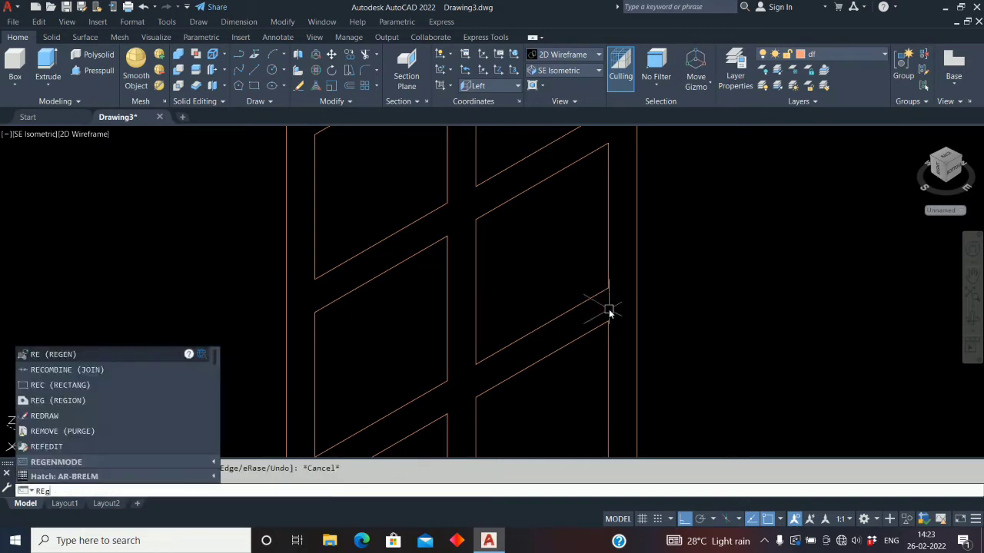
key(Return)
click(606, 293)
click(607, 273)
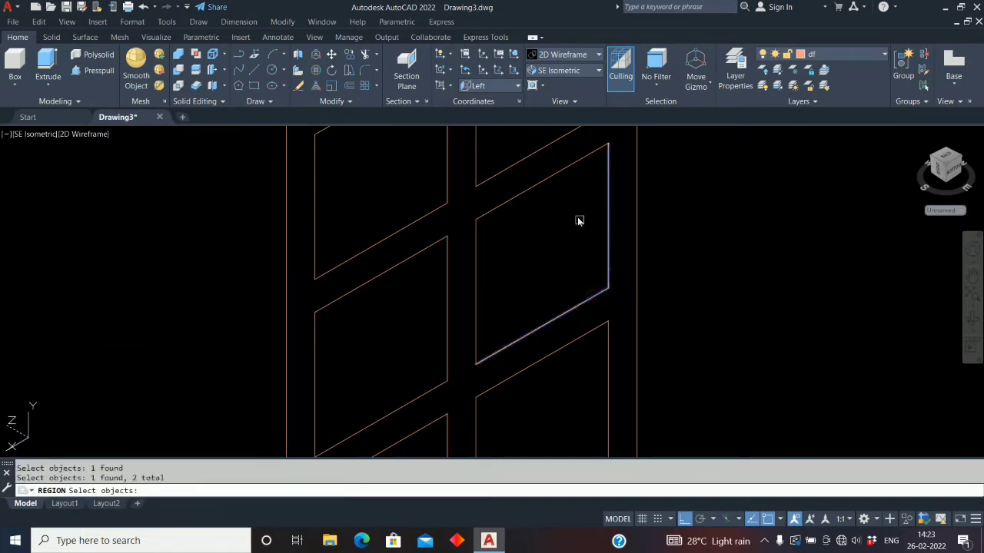
click(516, 198)
click(482, 277)
mouse_move(483, 277)
middle_down()
mouse_move(505, 222)
mouse_move(525, 233)
middle_up()
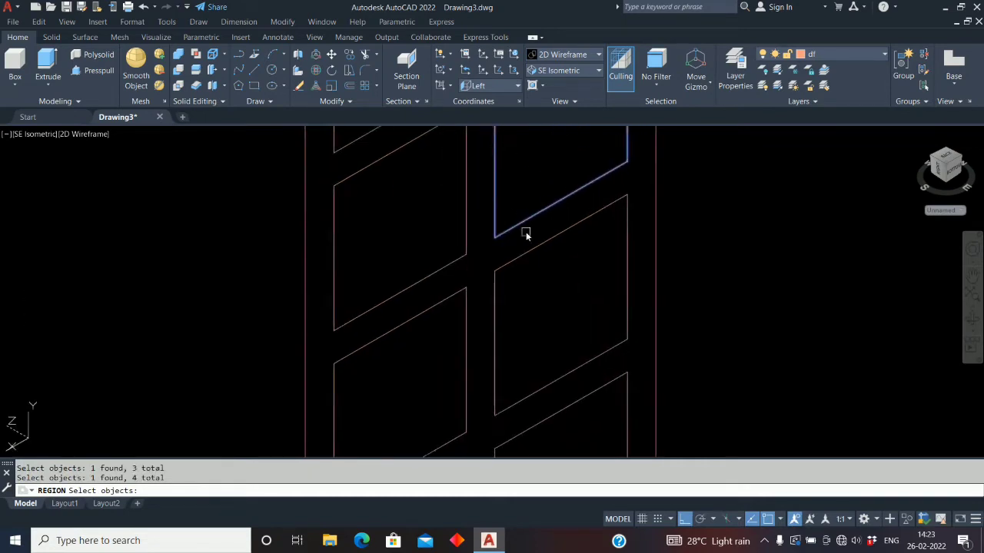
click(556, 378)
click(625, 287)
key(Return)
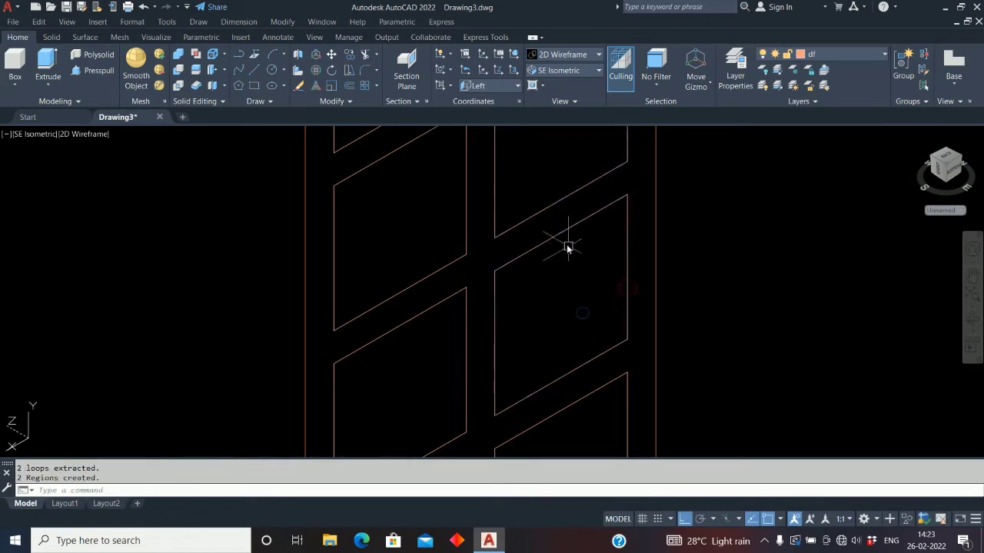
Step: Extrude the panel outline and all ten opening regions together to a height of 30
scroll(540, 223, down, 3)
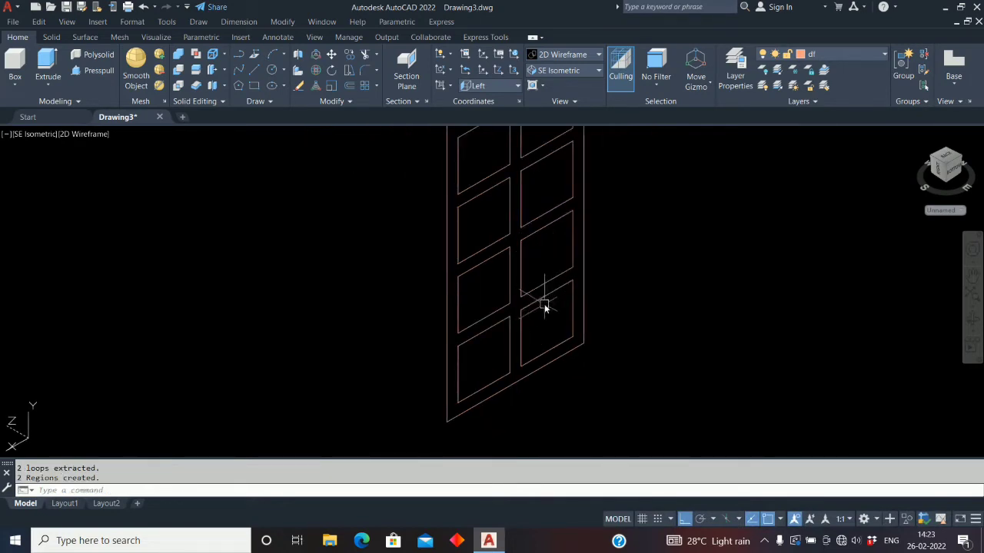
scroll(538, 294, up, 2)
scroll(514, 322, down, 4)
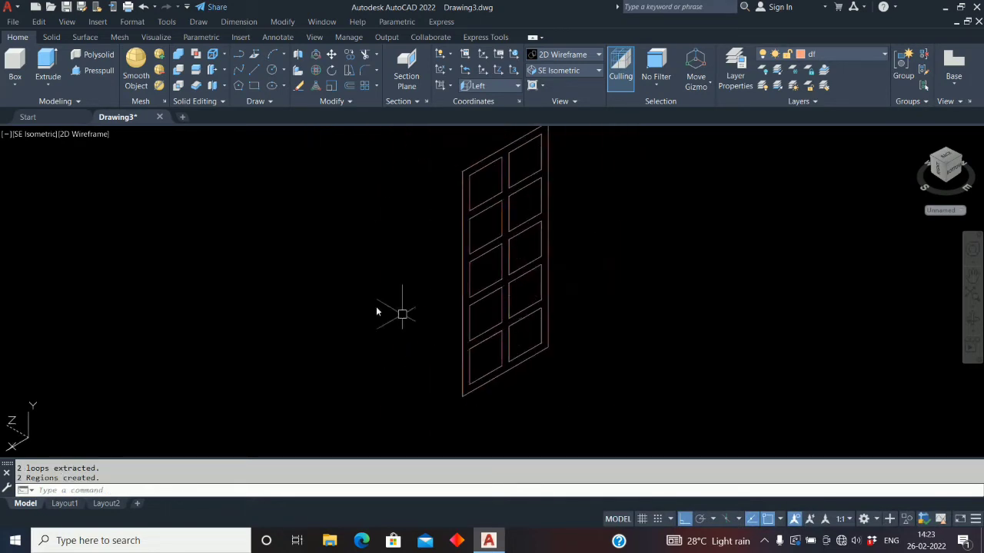
click(47, 68)
scroll(388, 322, down, 4)
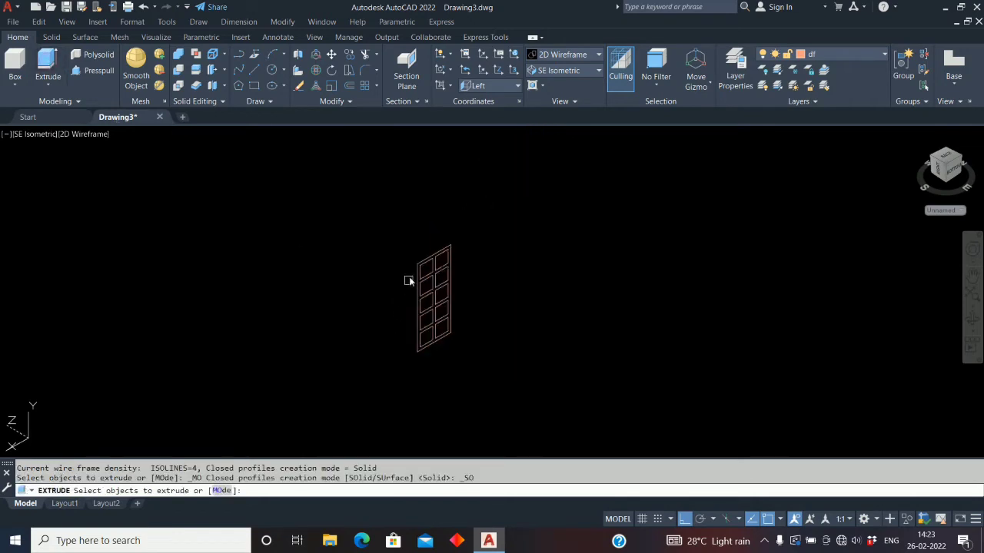
scroll(382, 217, up, 2)
scroll(382, 218, down, 2)
click(361, 190)
click(559, 407)
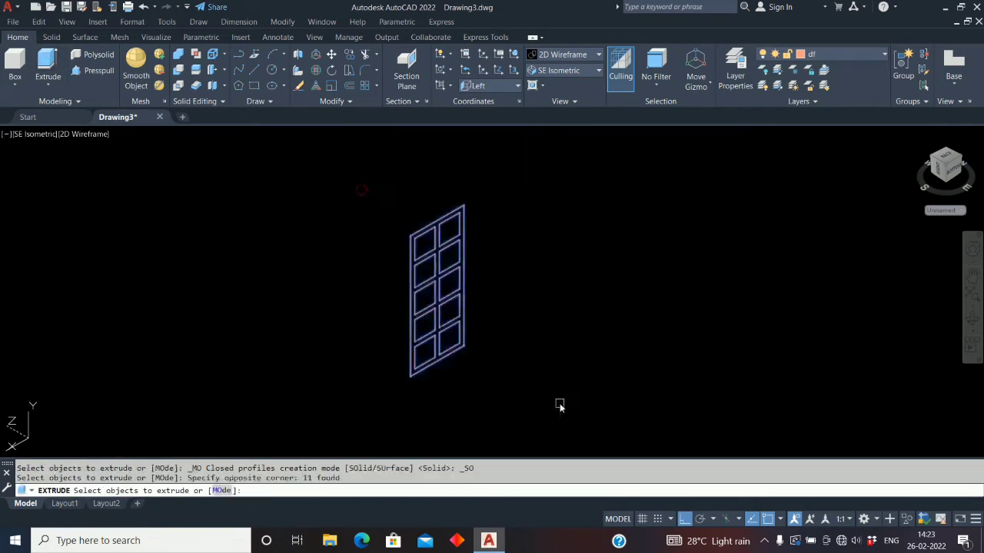
right_click(557, 403)
click(576, 407)
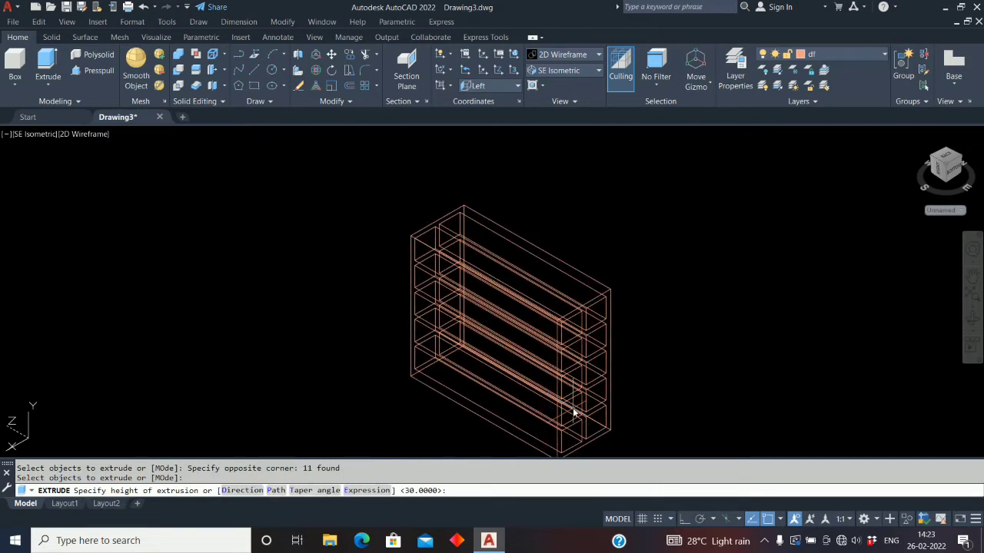
key(Return)
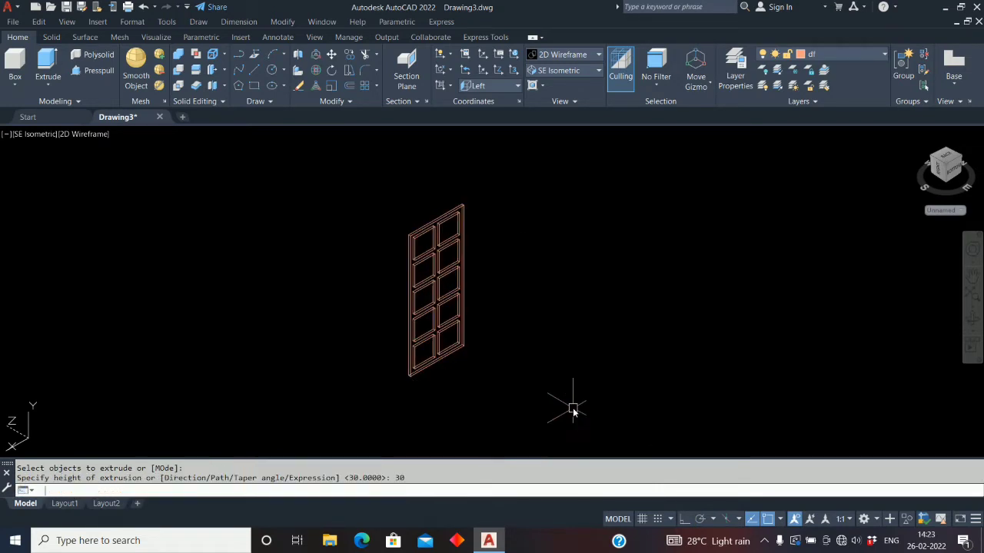
Step: Make layer dp the current layer and turn it on to display the door frame around the panel
middle_drag(406, 395, 459, 366)
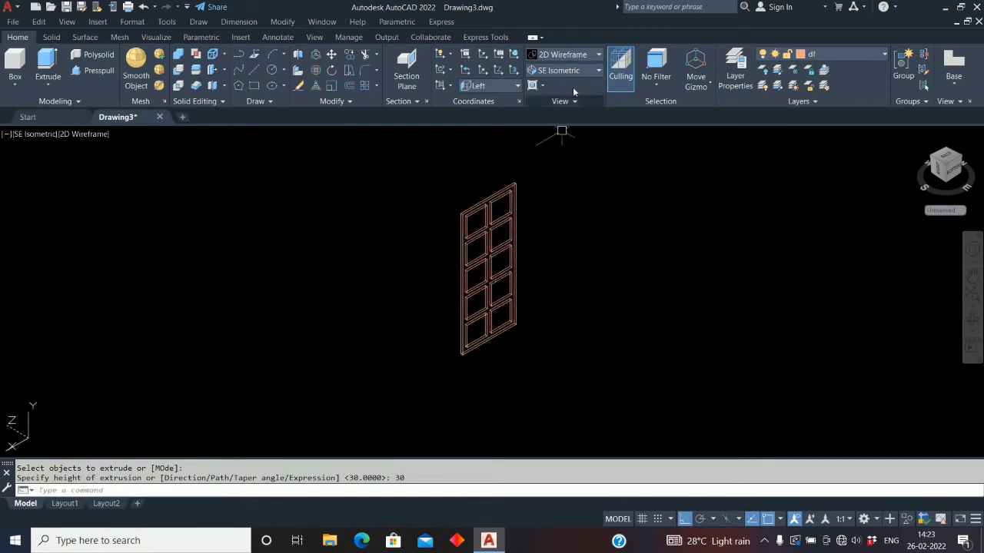
click(840, 56)
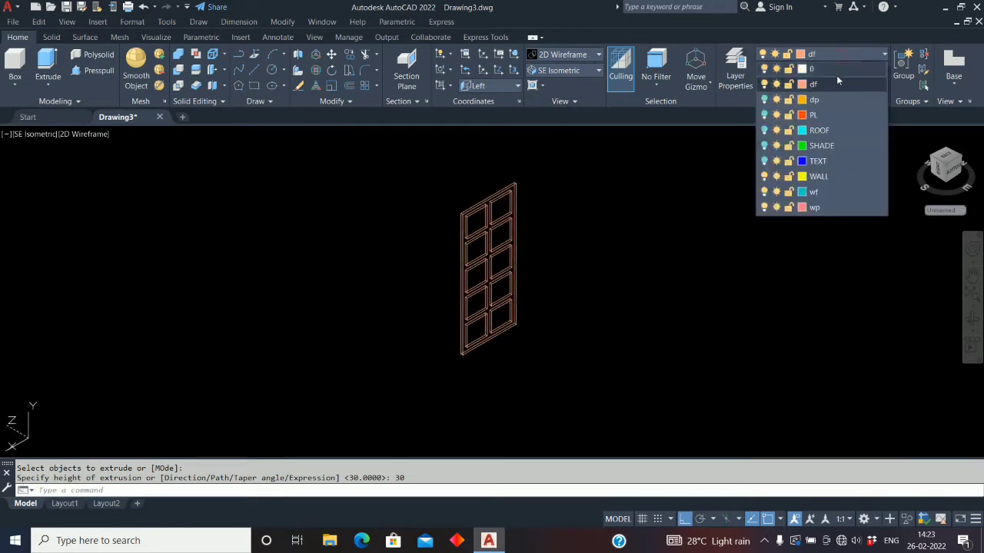
click(764, 100)
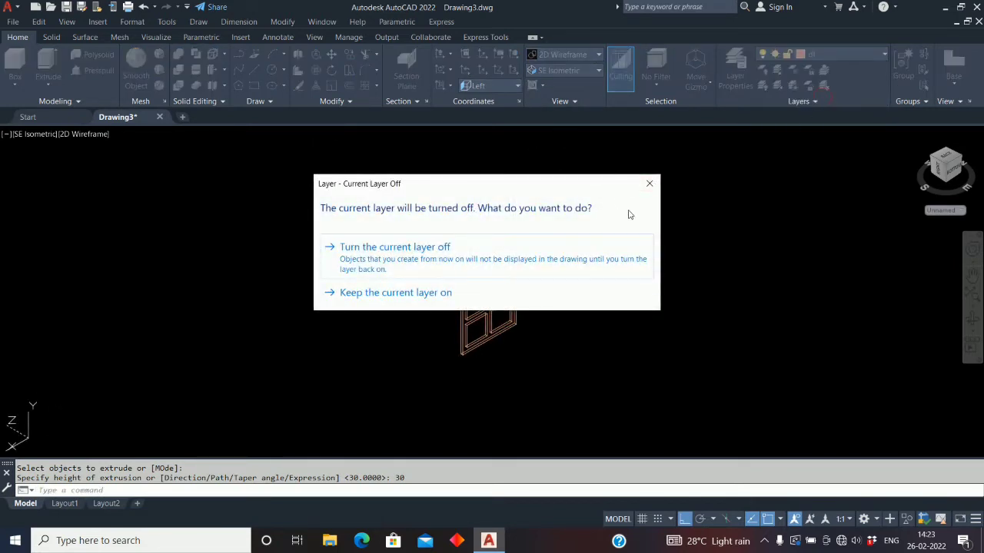
click(649, 184)
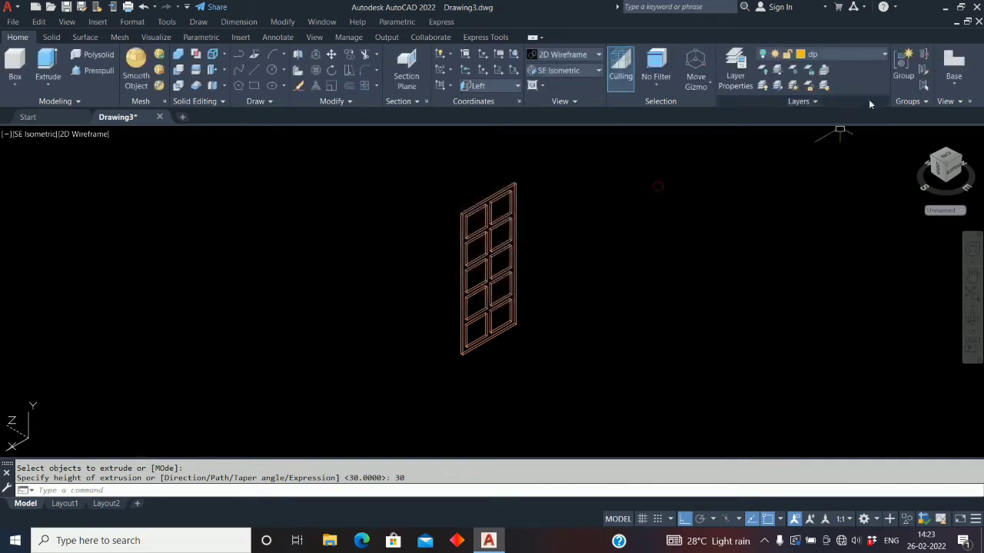
click(839, 55)
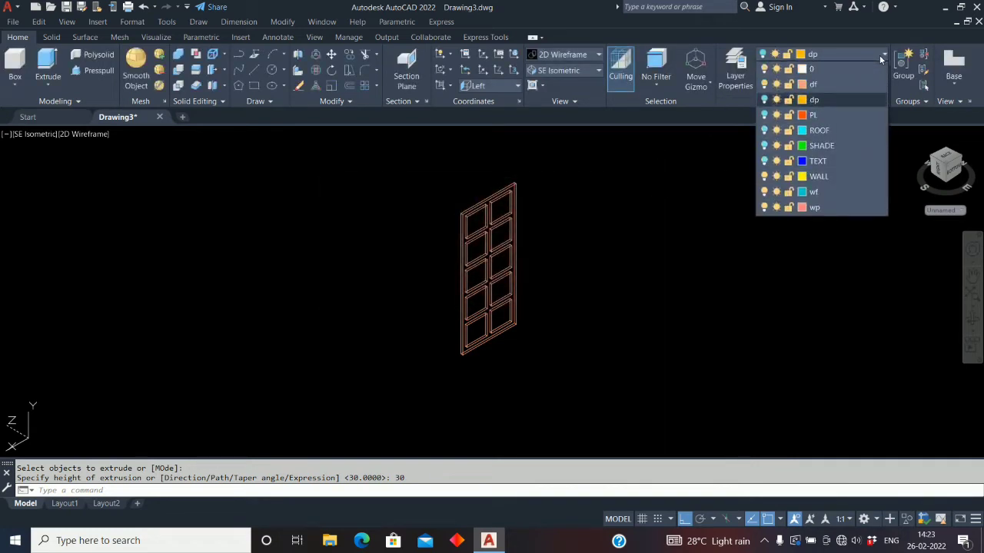
click(769, 101)
click(651, 203)
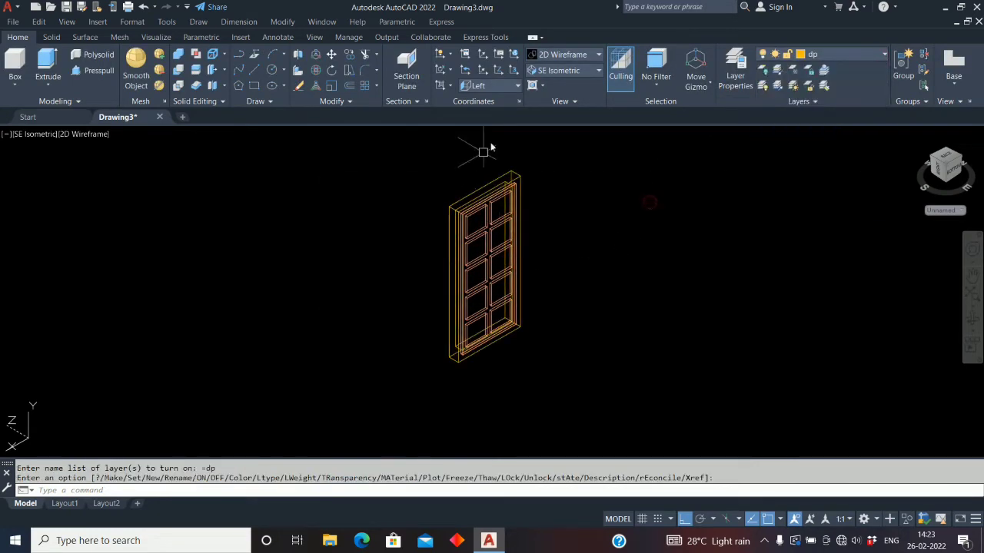
Step: Preview the door in the Realistic visual style and return to 2D Wireframe
click(598, 56)
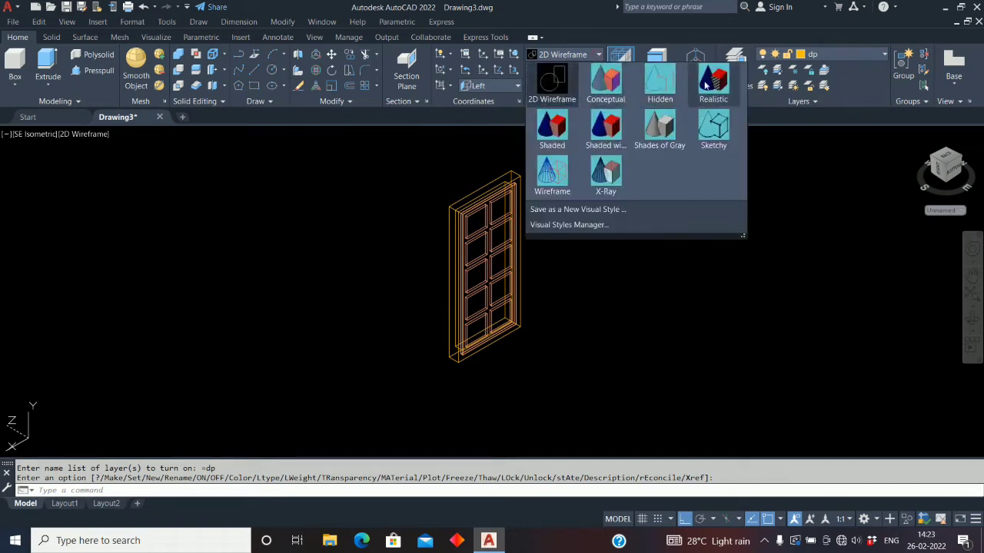
click(713, 81)
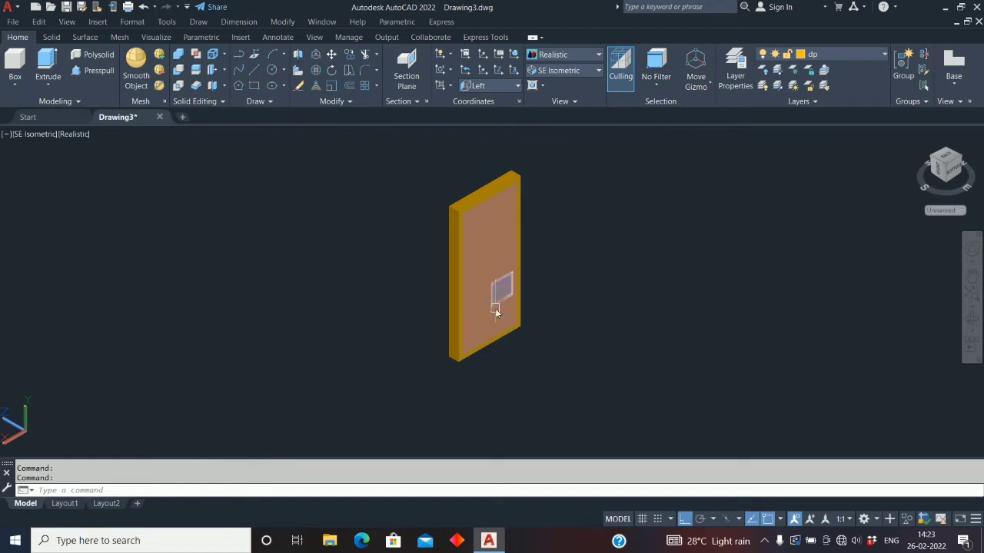
click(598, 70)
click(597, 55)
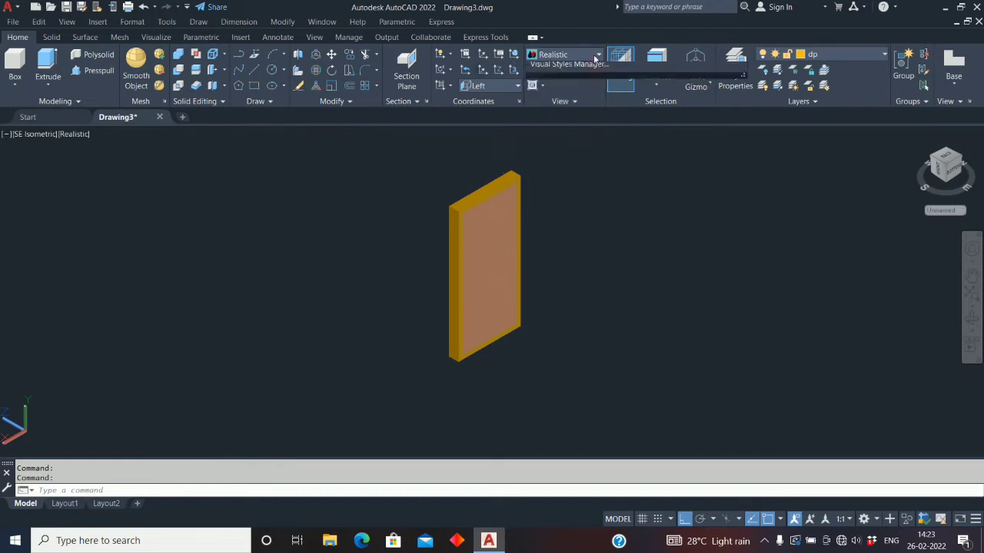
click(597, 54)
click(548, 82)
Step: Subtract all ten extruded opening solids from the door panel solid
scroll(483, 388, up, 6)
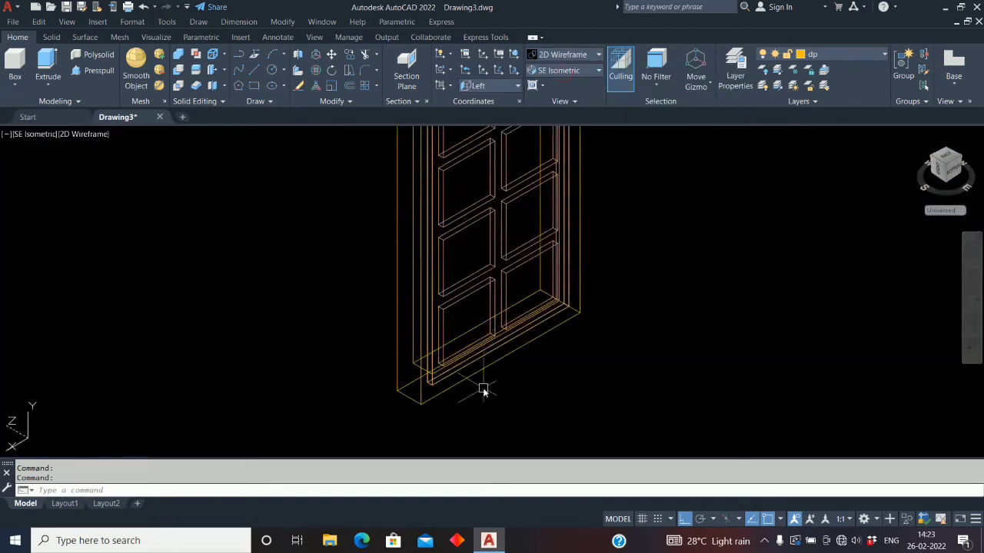
click(179, 70)
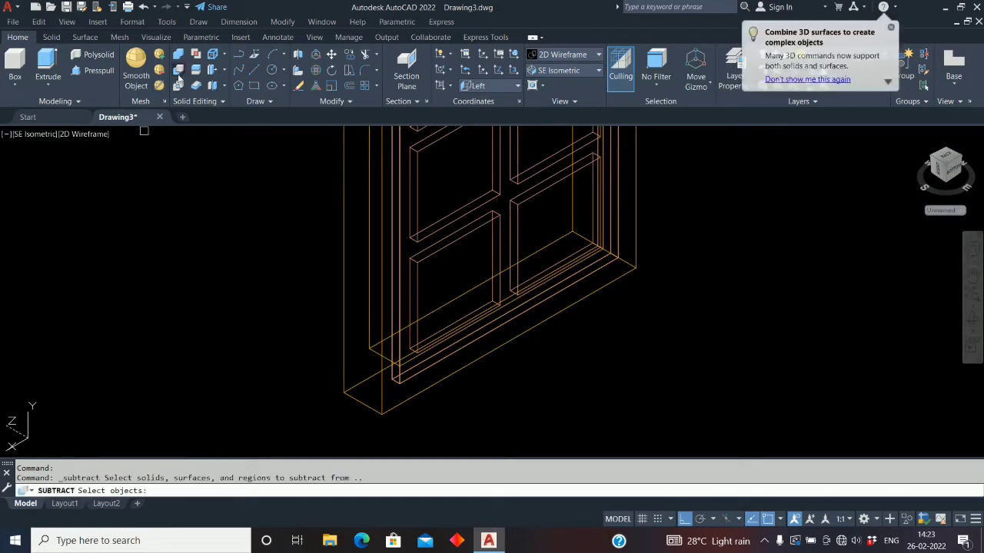
click(426, 361)
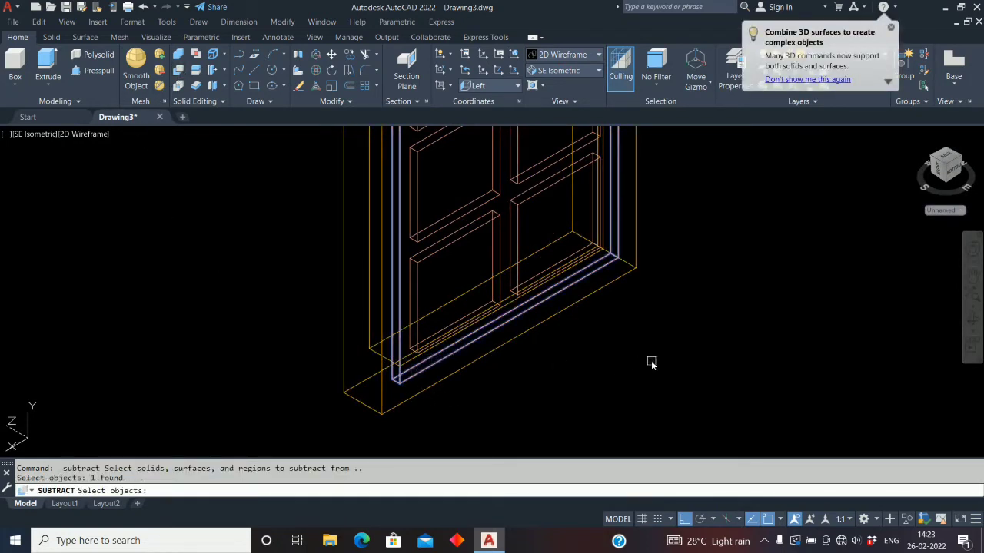
key(Return)
click(438, 234)
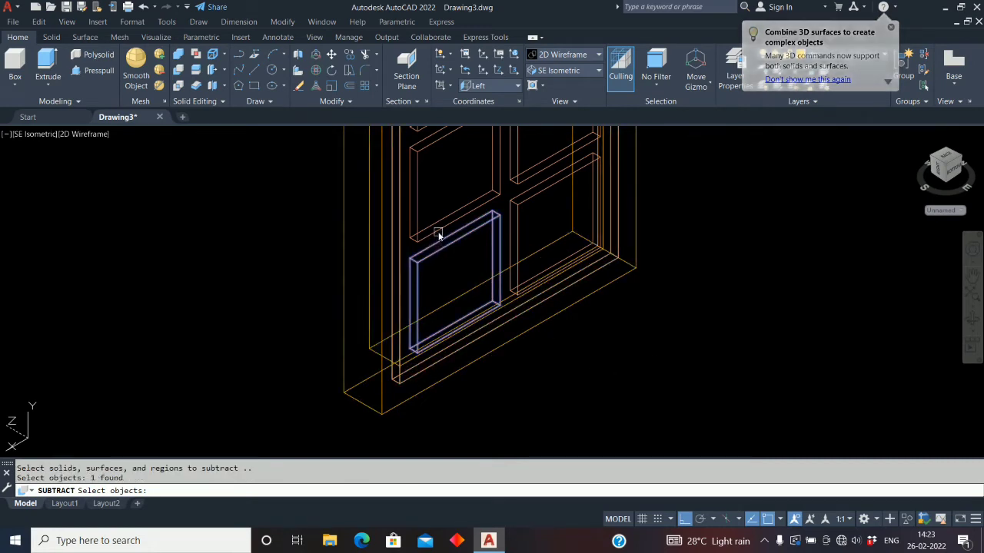
click(436, 231)
click(538, 205)
click(534, 170)
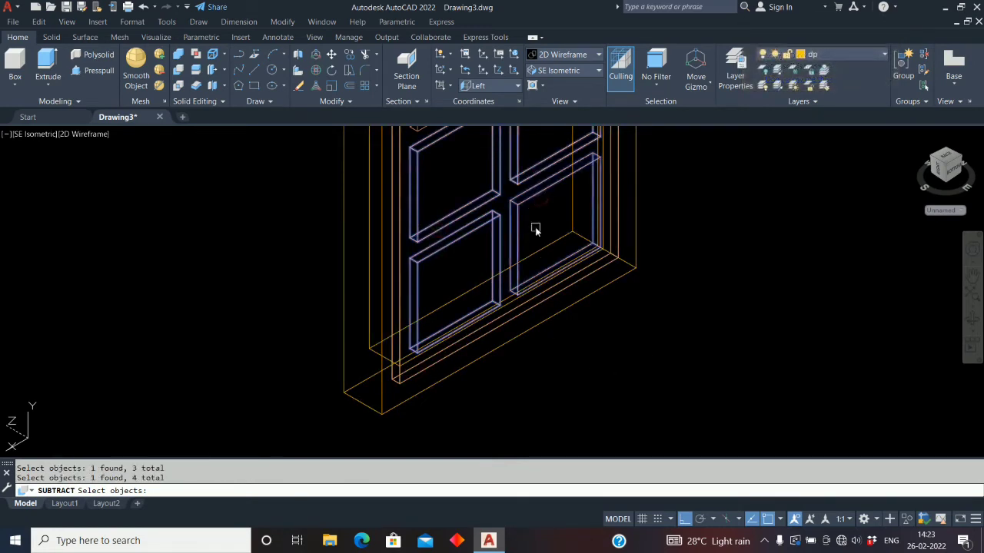
middle_drag(535, 227, 588, 303)
click(573, 269)
click(608, 243)
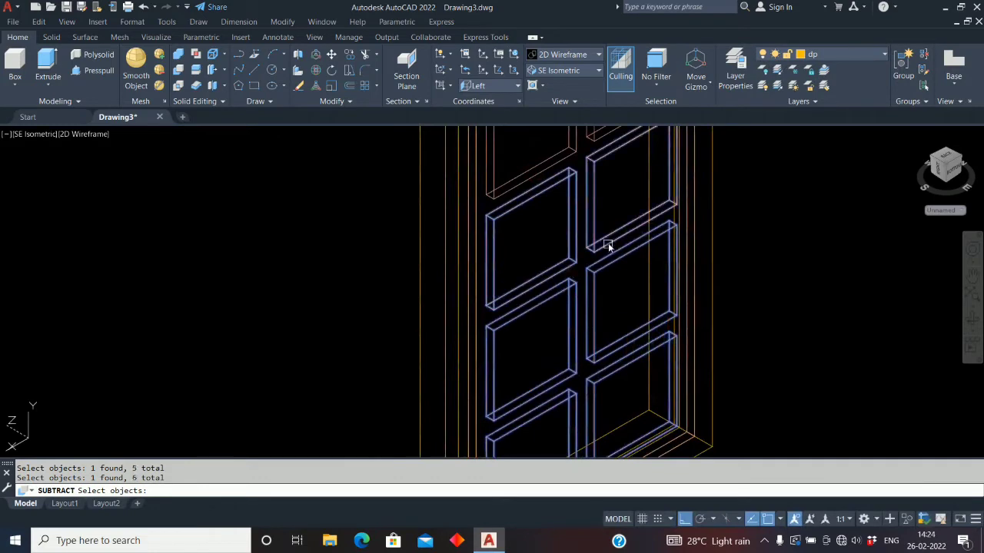
middle_drag(608, 243, 633, 428)
click(615, 283)
click(626, 290)
click(589, 291)
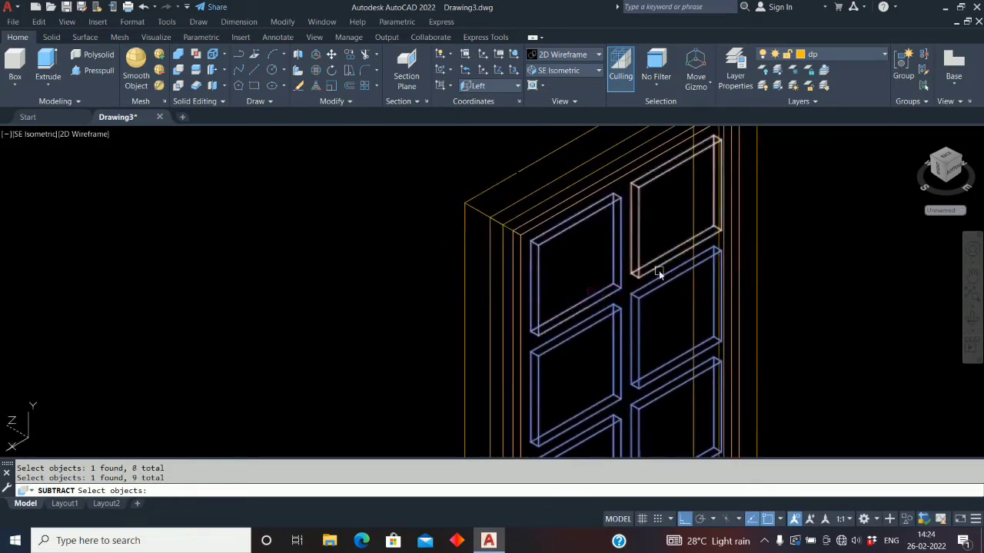
click(659, 270)
key(Return)
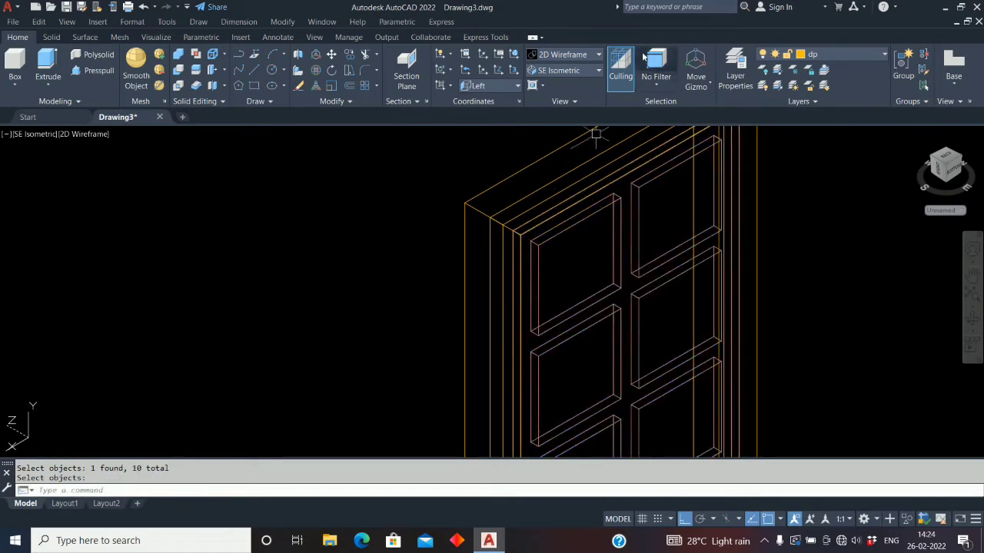
Step: Display the door in the Realistic visual style and inspect the cut openings of the panel inside the frame
click(569, 54)
click(714, 84)
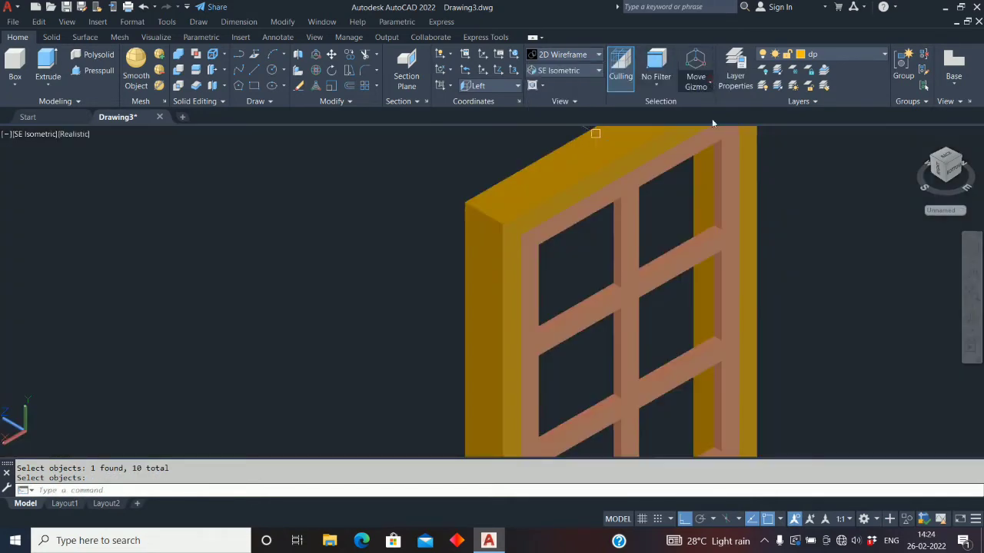
scroll(619, 274, down, 4)
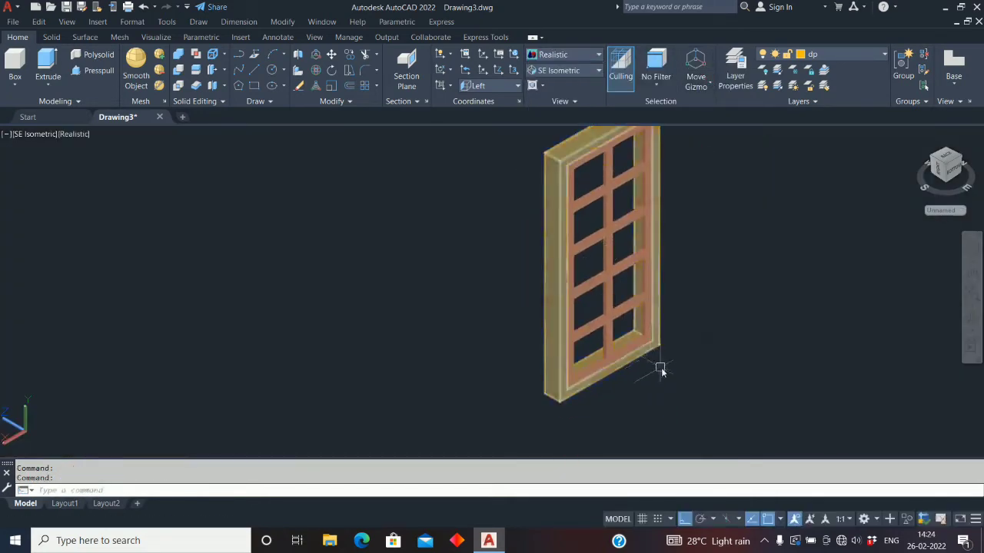
scroll(663, 370, up, 5)
scroll(543, 373, down, 5)
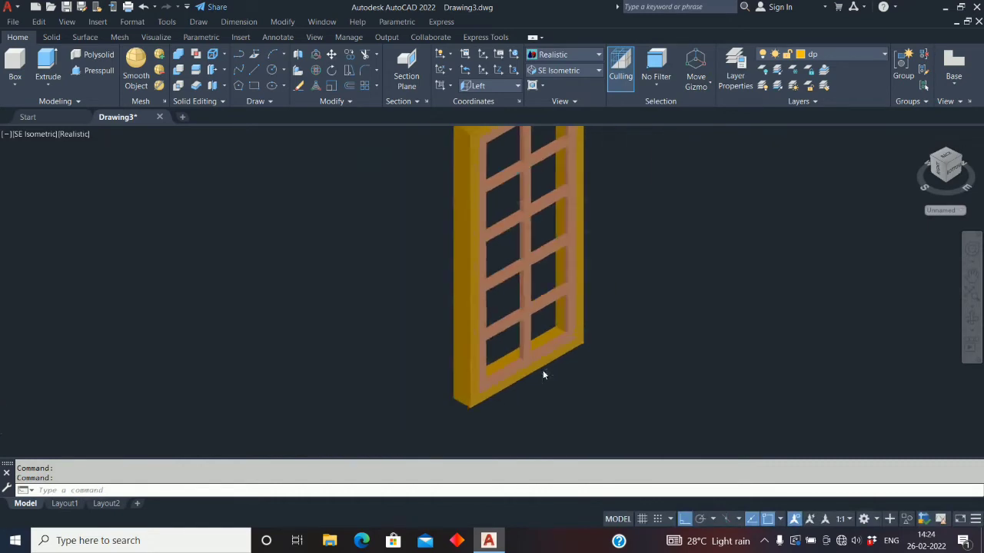
scroll(511, 275, up, 3)
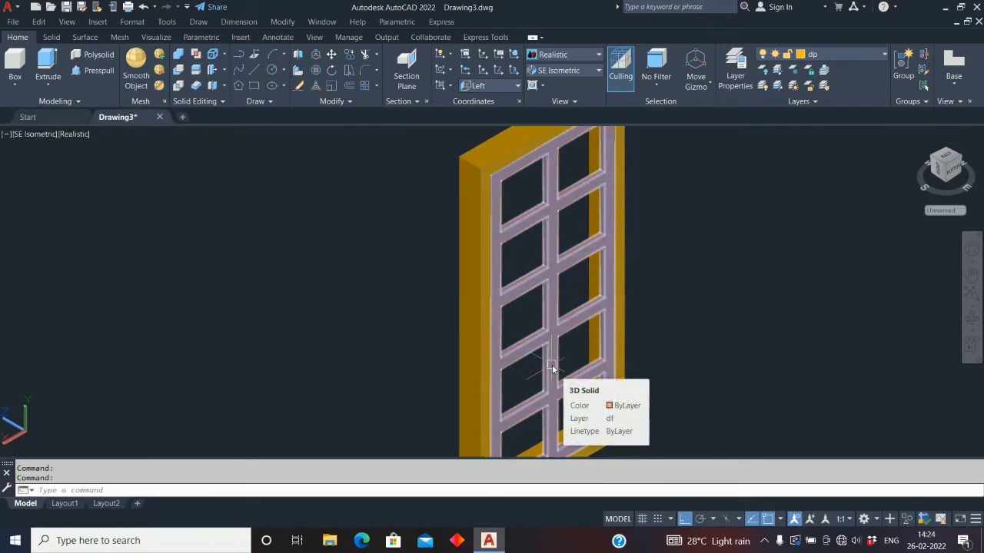
middle_drag(634, 364, 514, 325)
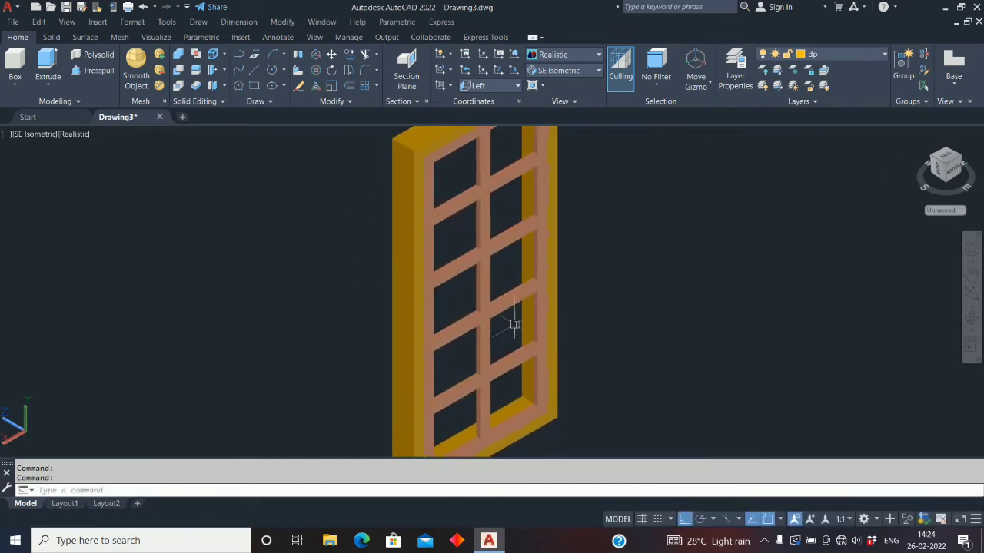
Step: Set the view to SW Isometric and bring the door into close view
click(598, 71)
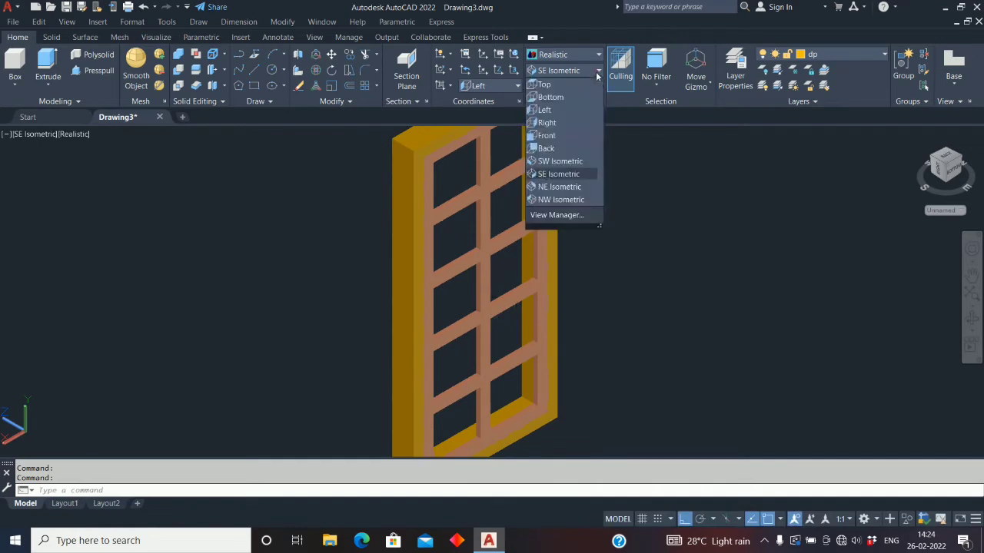
click(572, 162)
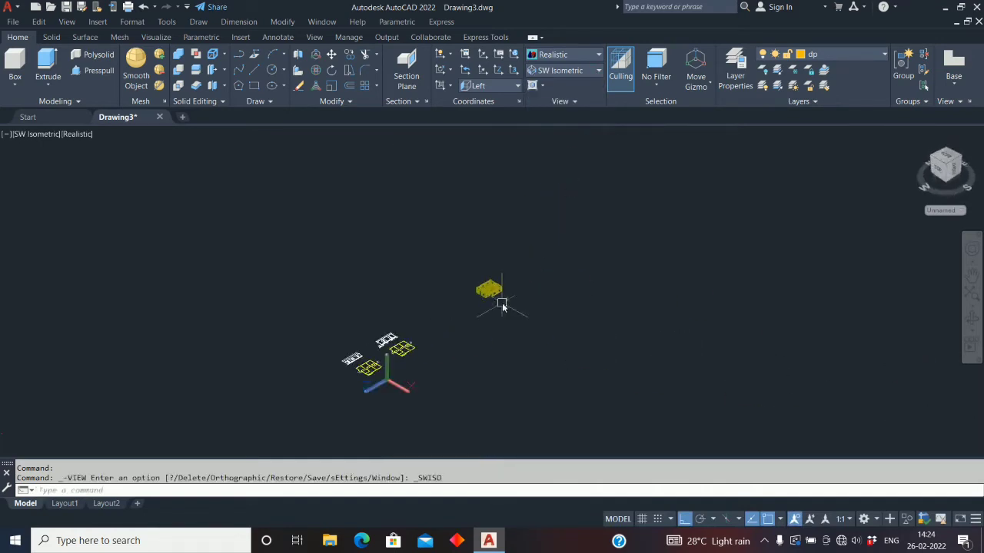
scroll(515, 300, up, 10)
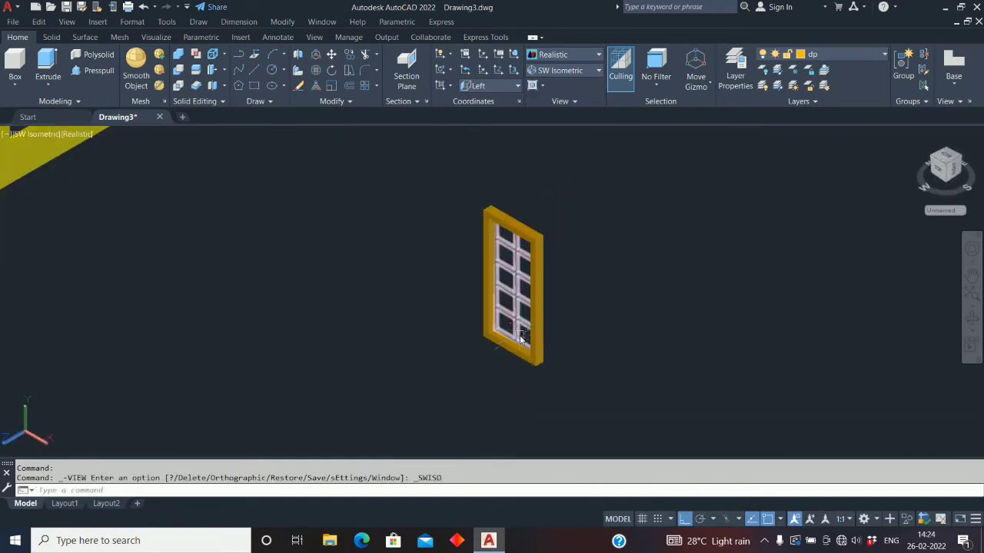
key(Escape)
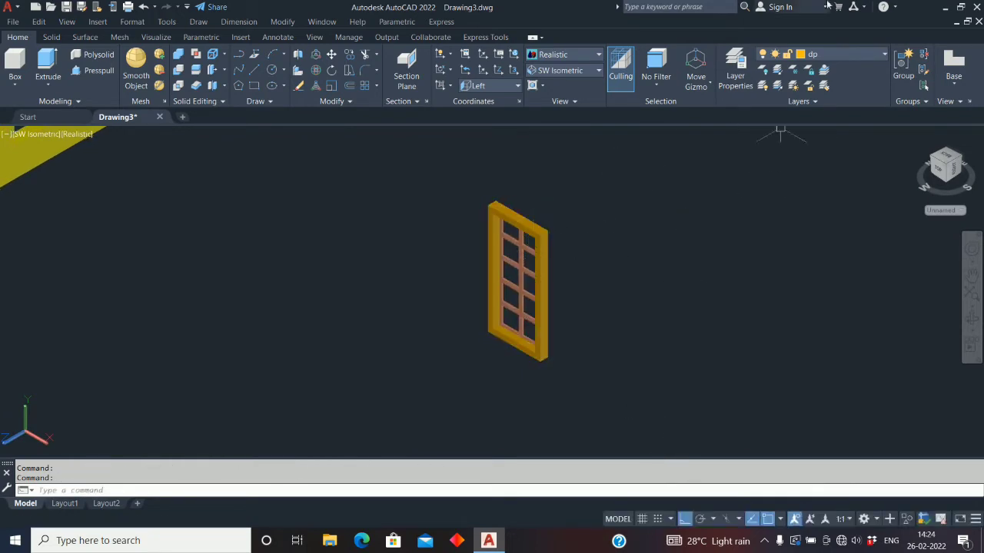
Step: Make layer df current and turn off layer dp so only the door panel is displayed
click(871, 56)
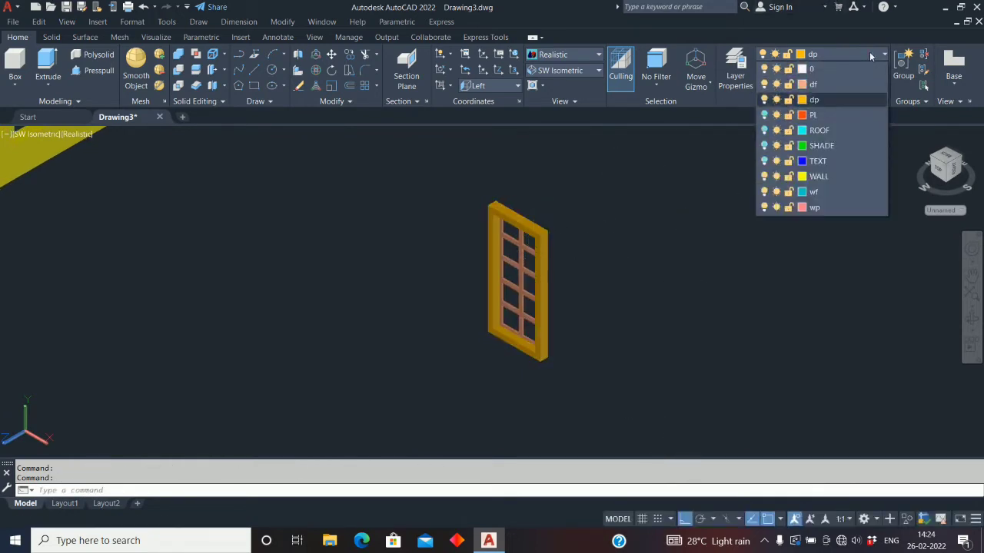
click(764, 99)
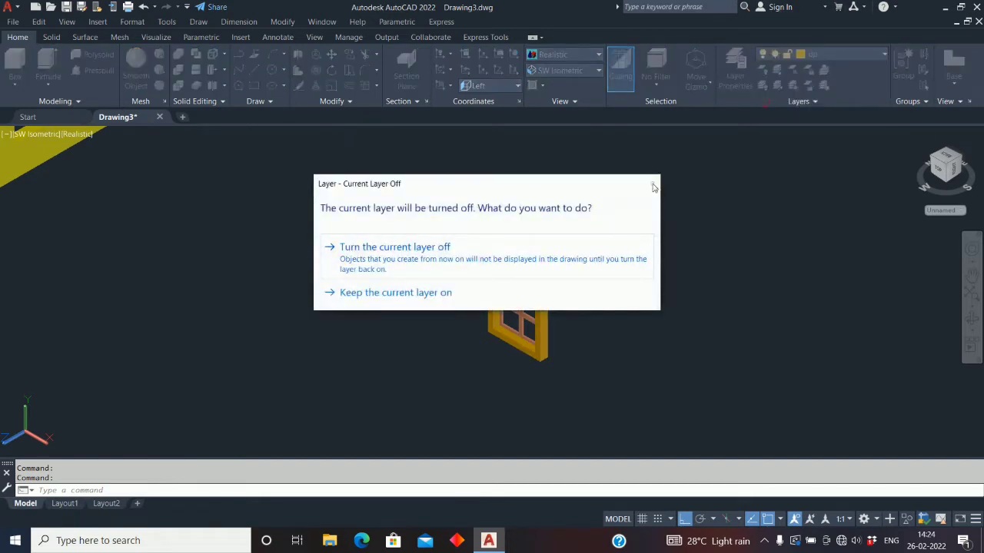
click(653, 186)
click(853, 56)
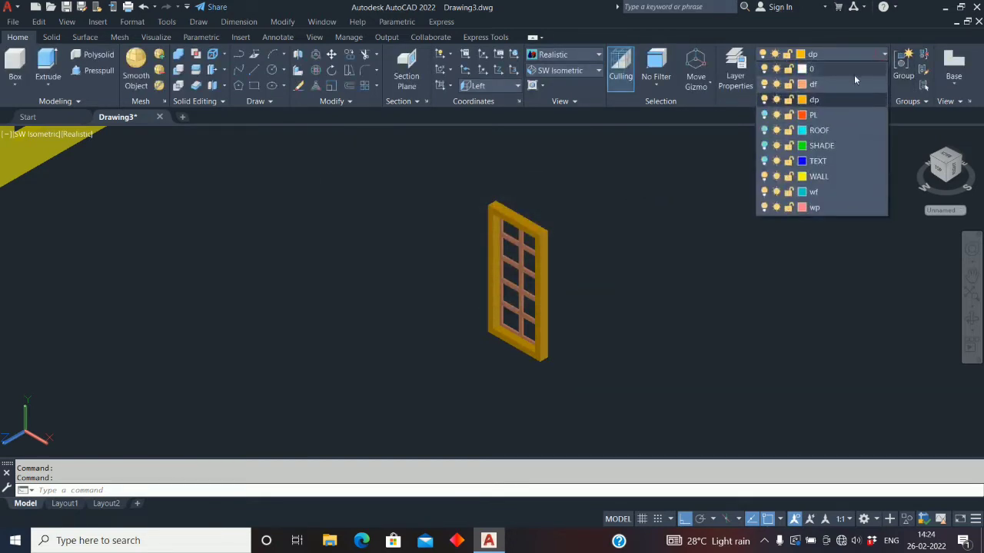
click(833, 85)
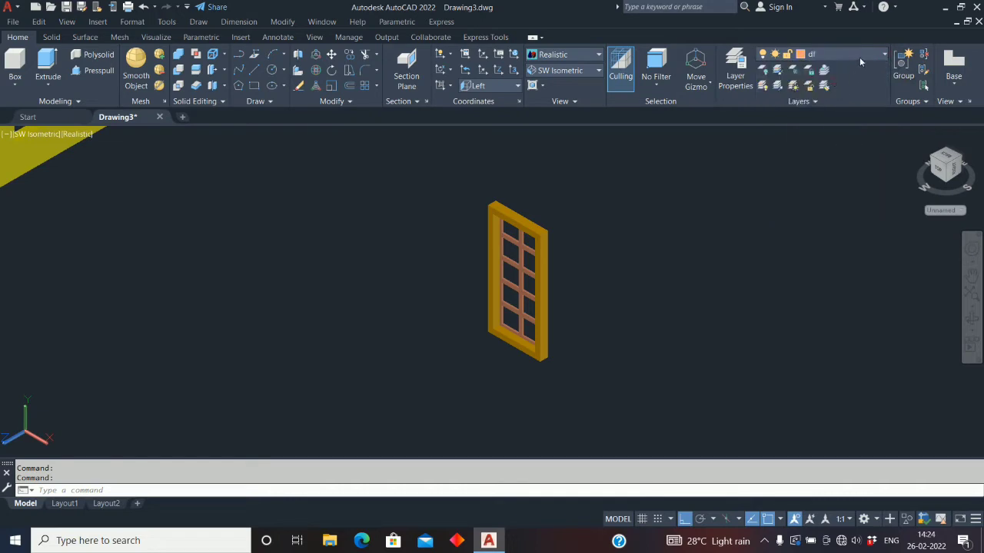
click(859, 57)
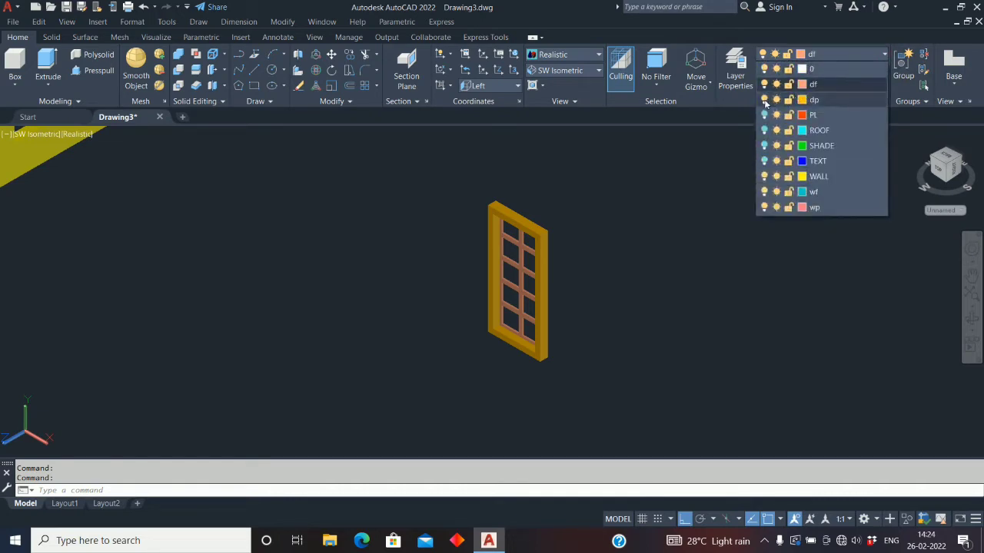
click(764, 100)
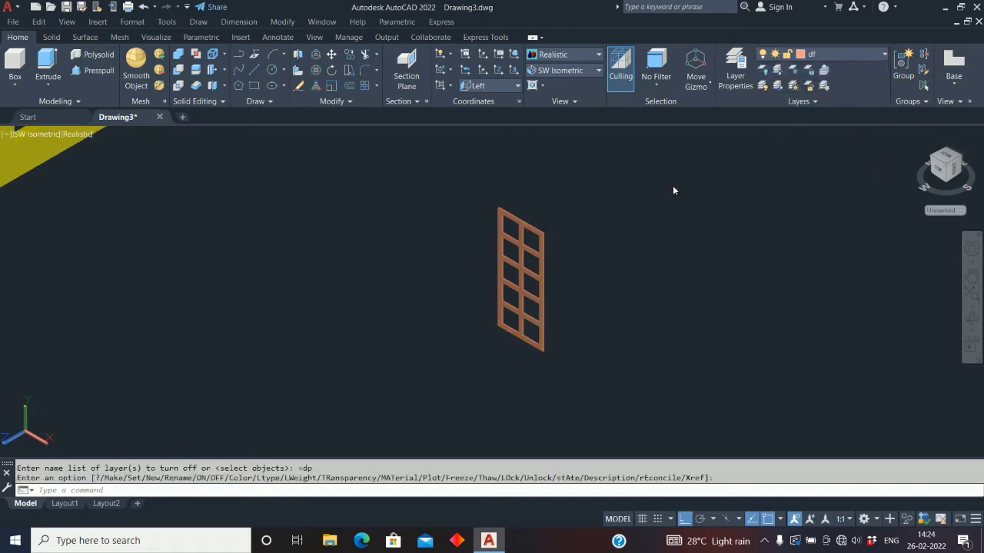
Step: Make layer 0 current and display the door panel in the 2D Wireframe visual style
click(858, 54)
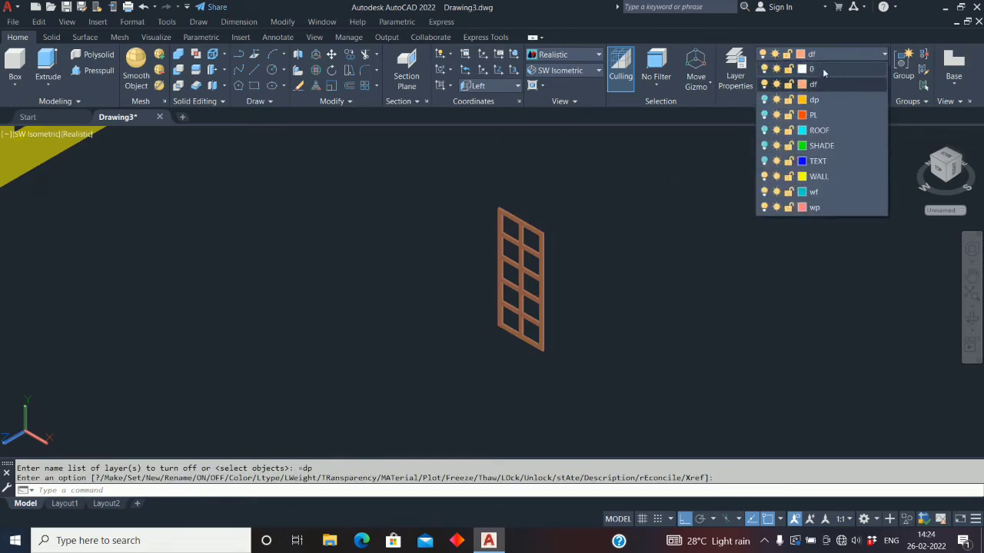
click(824, 69)
scroll(497, 231, up, 3)
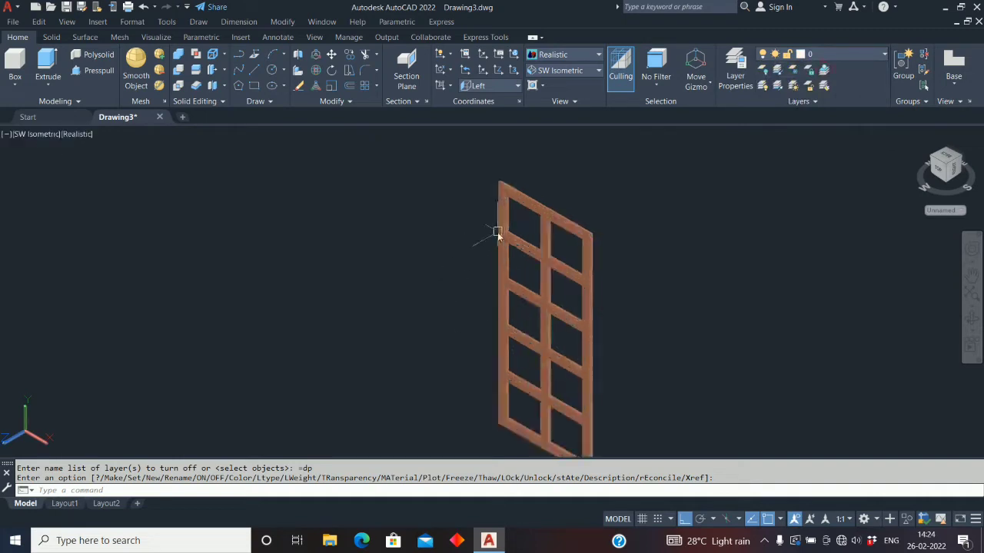
click(595, 54)
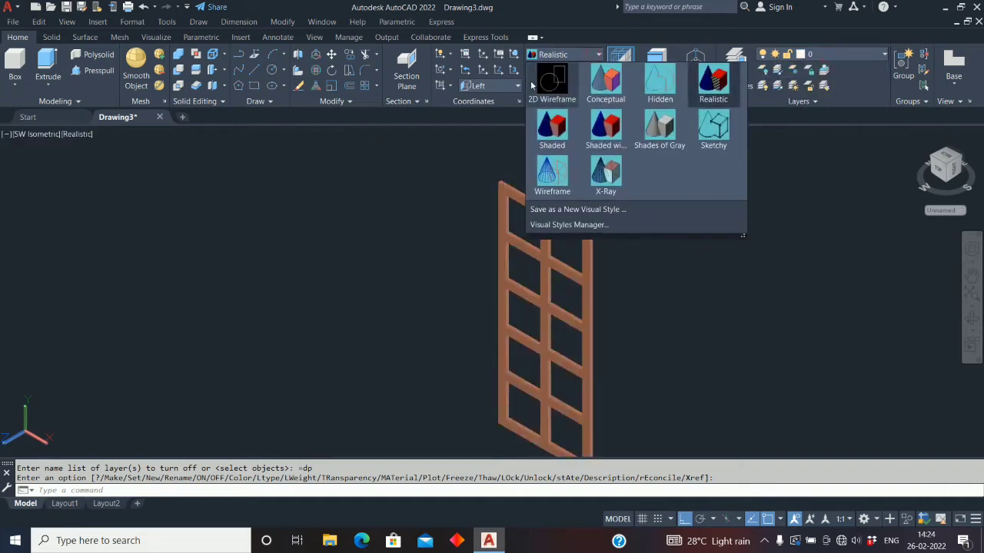
click(549, 90)
scroll(513, 230, up, 6)
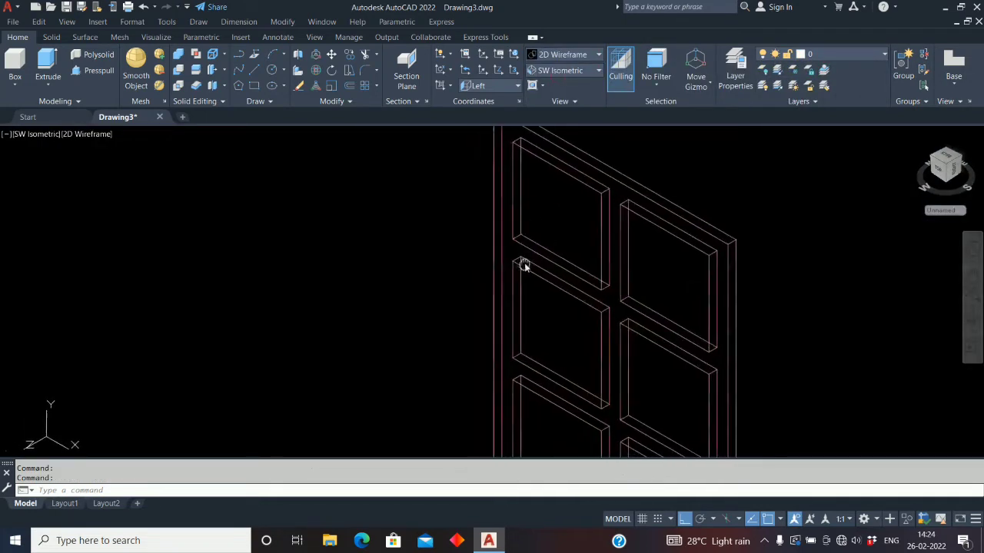
scroll(541, 228, down, 5)
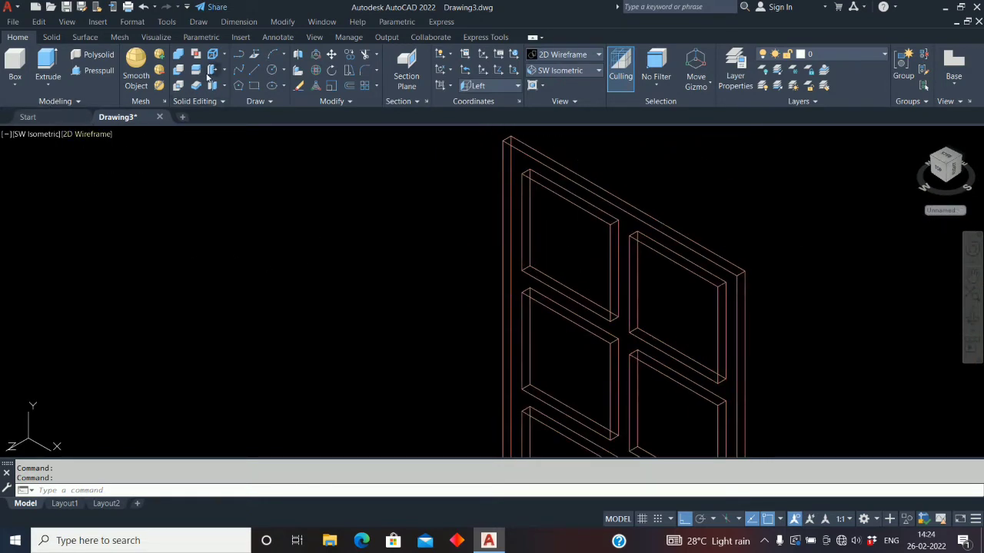
Step: Draw two rectangles corner to corner on the panel's upper-left opening, one tracing its back outline and one its front outline
click(254, 86)
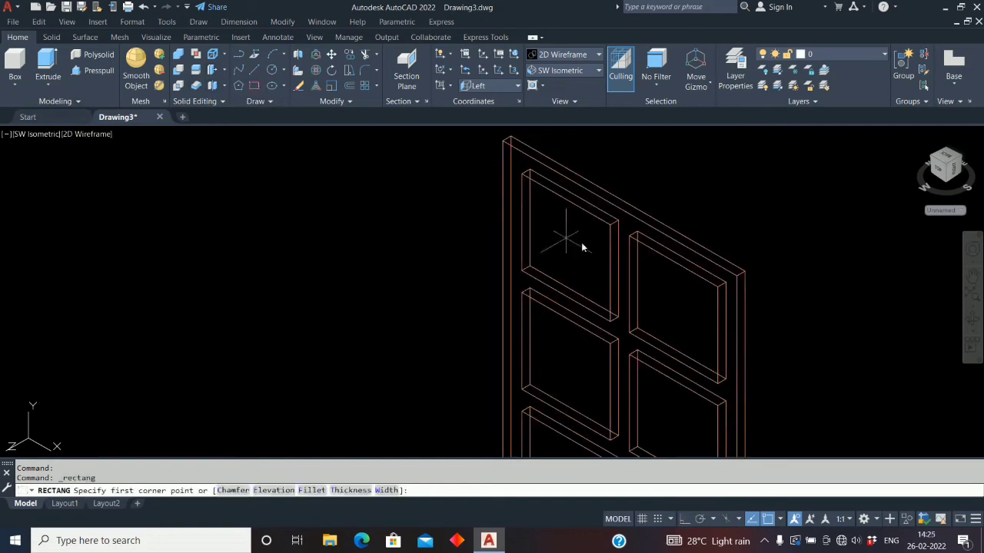
click(526, 268)
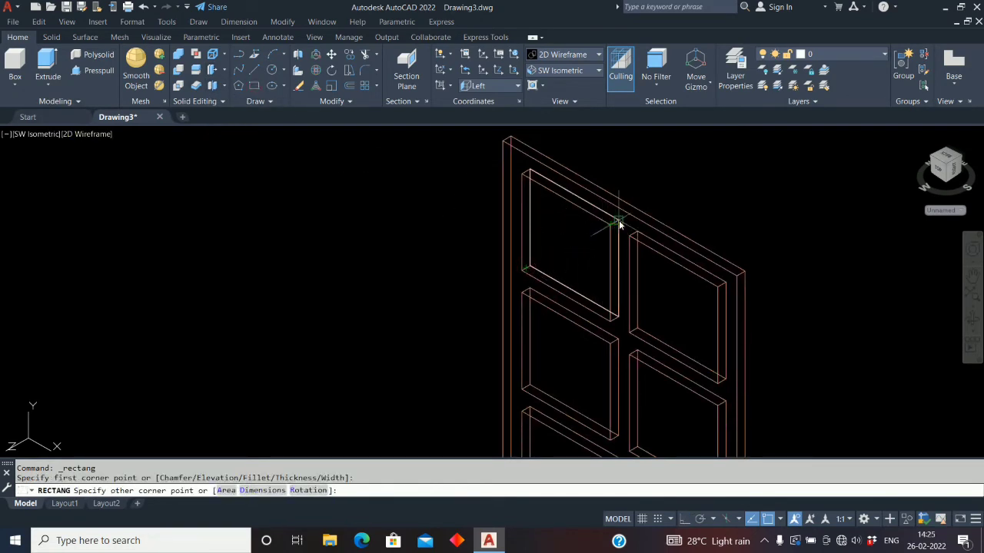
click(619, 222)
middle_drag(563, 298, 561, 274)
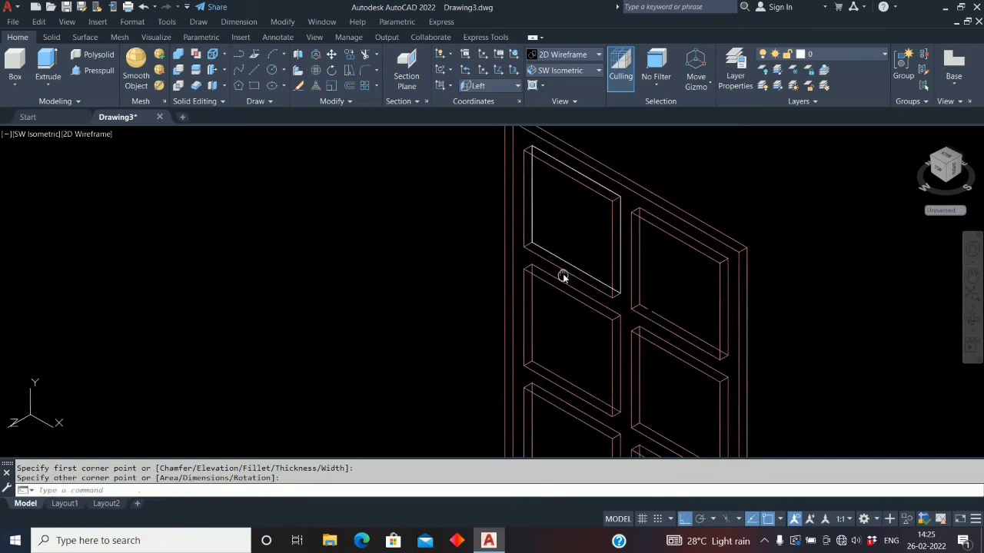
click(255, 85)
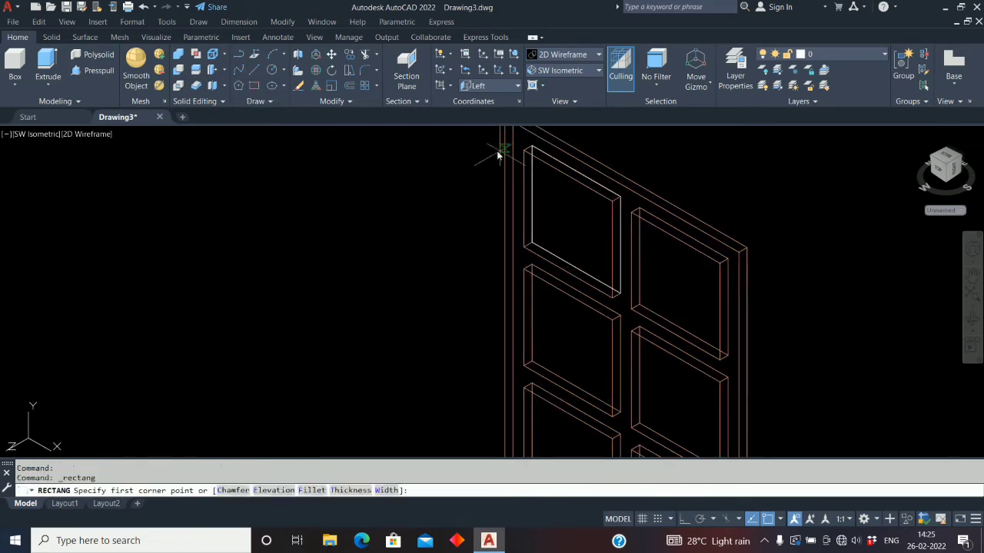
click(524, 152)
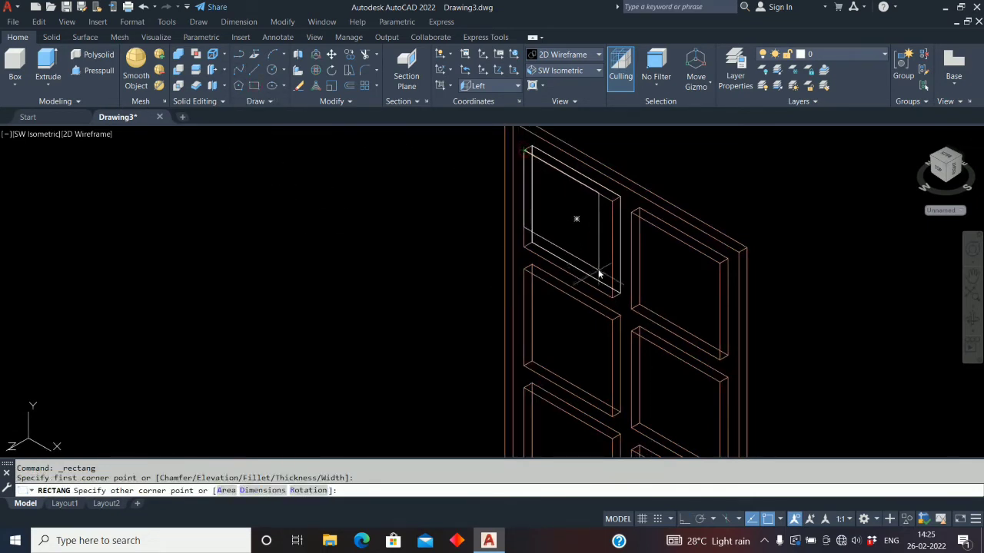
click(611, 298)
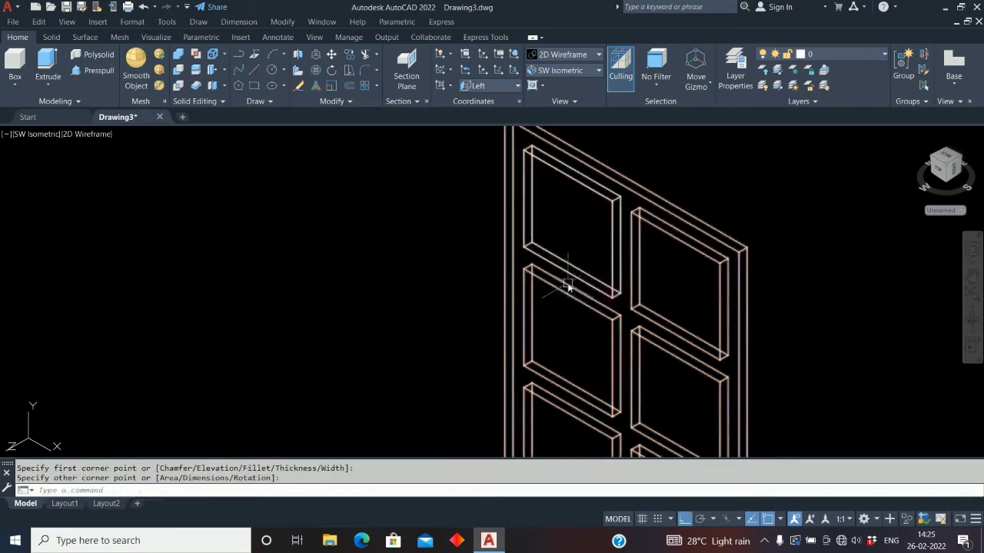
middle_drag(571, 279, 500, 278)
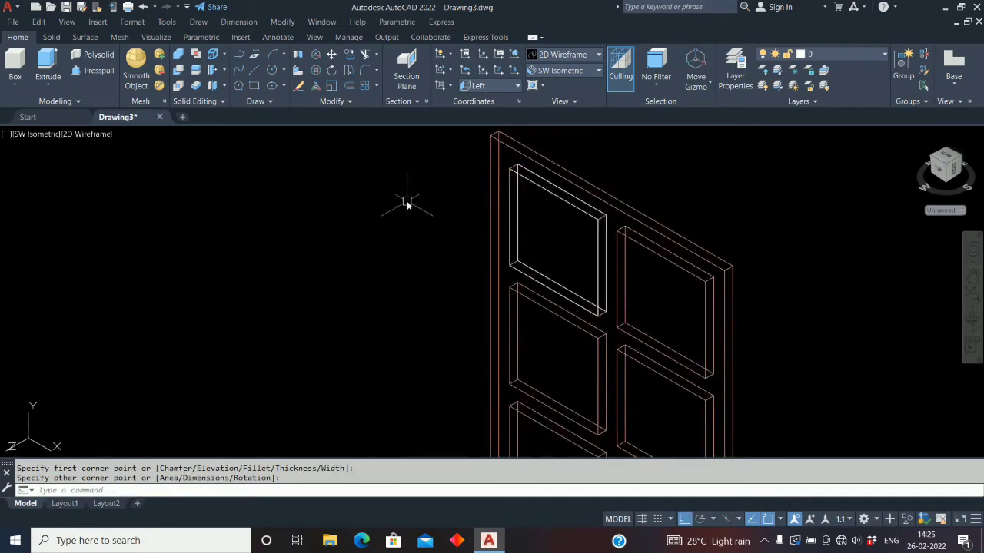
Step: Offset the front rectangle of the door's top-left opening inward by 50 and erase the original front rectangle
text(o)
key(Return)
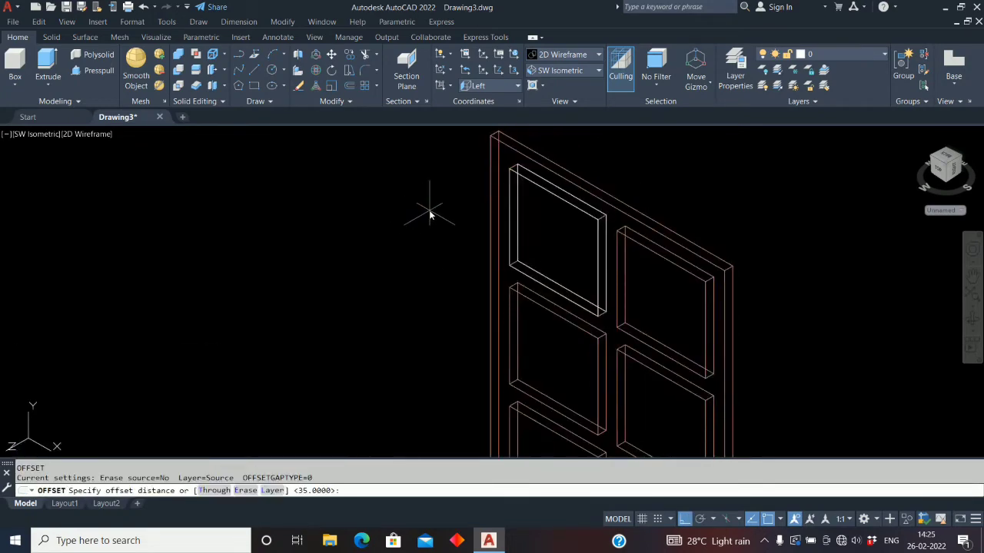
key(Return)
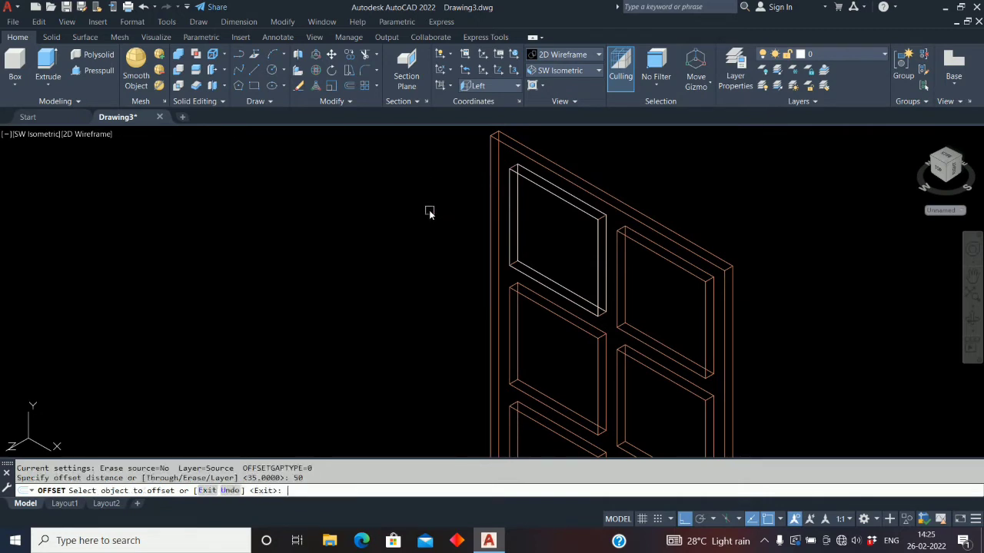
click(547, 282)
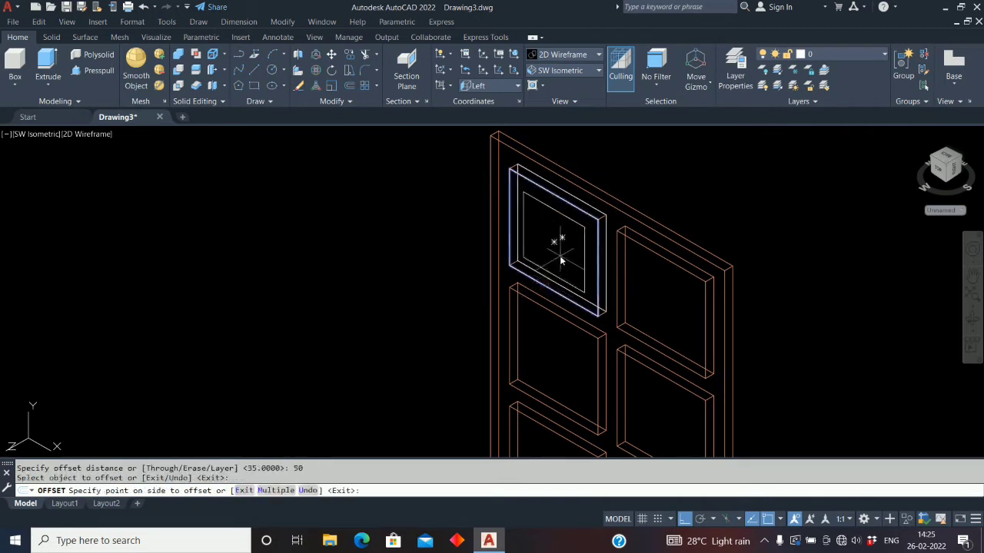
click(563, 258)
right_click(561, 260)
click(575, 262)
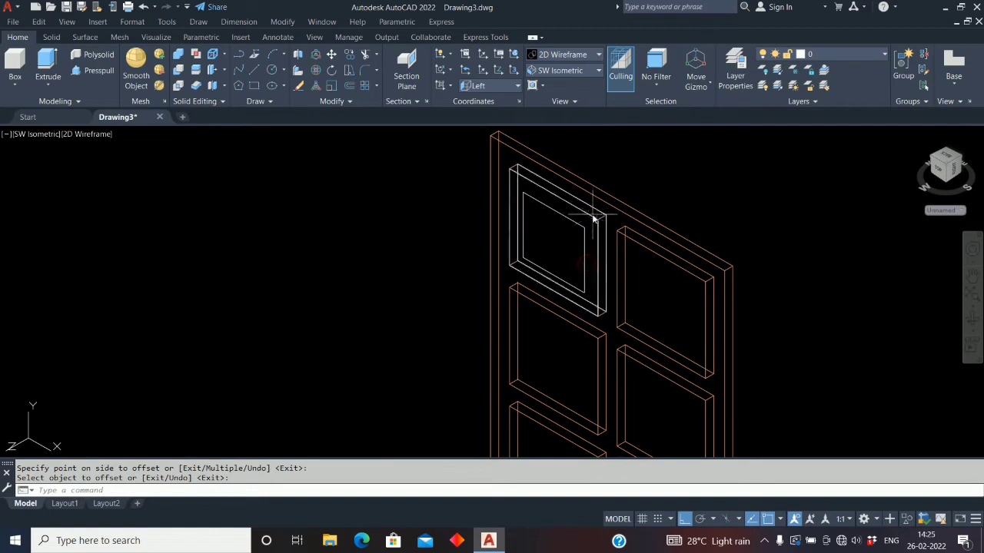
click(594, 218)
key(Delete)
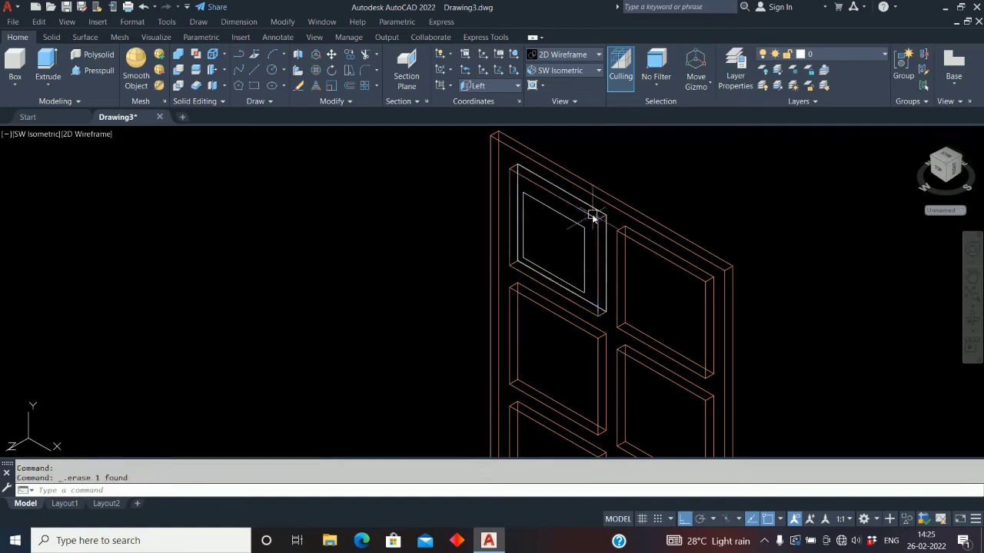
Step: Loft a solid between the back rectangle and the smaller inner rectangle of the top-left opening, using cross sections only
scroll(547, 240, up, 2)
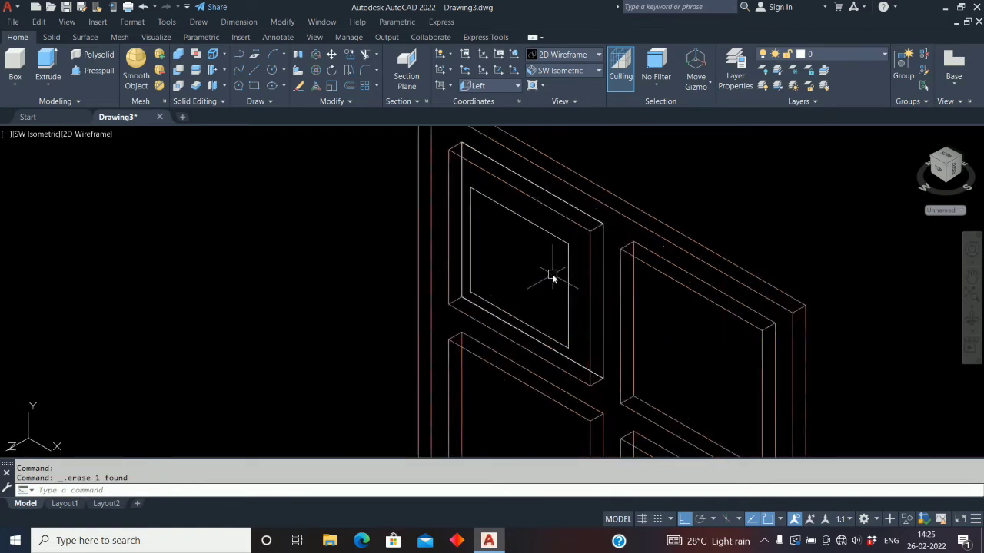
click(55, 85)
click(46, 181)
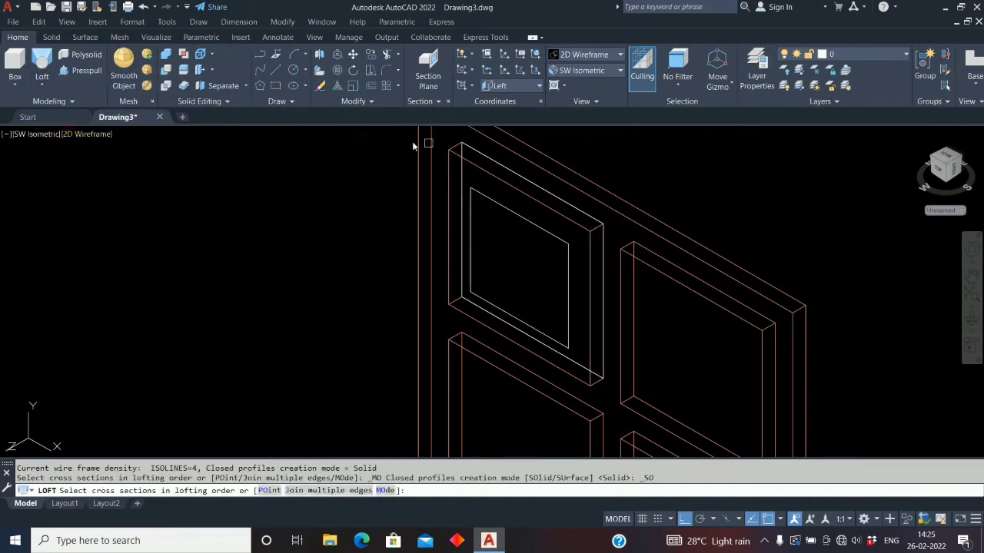
click(523, 178)
click(514, 213)
right_click(514, 226)
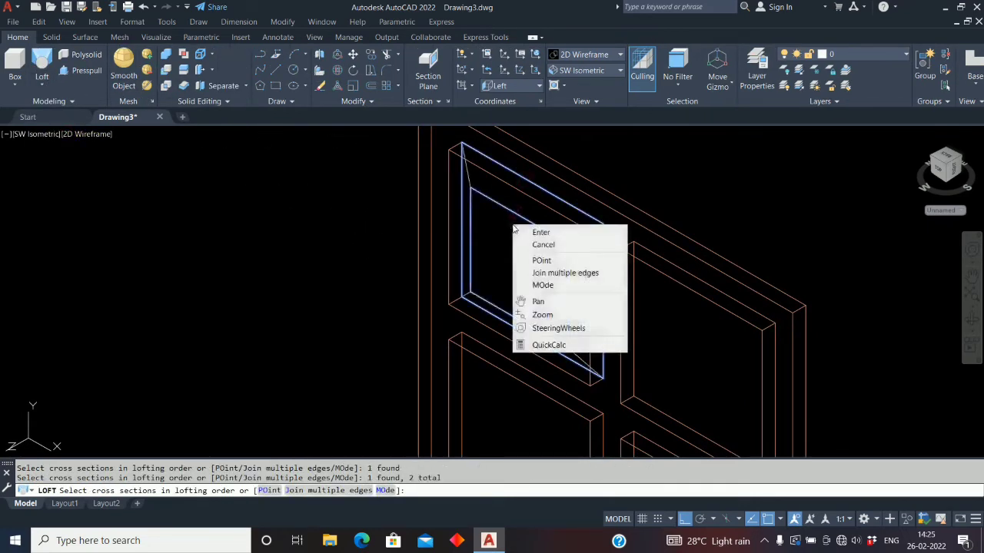
click(535, 234)
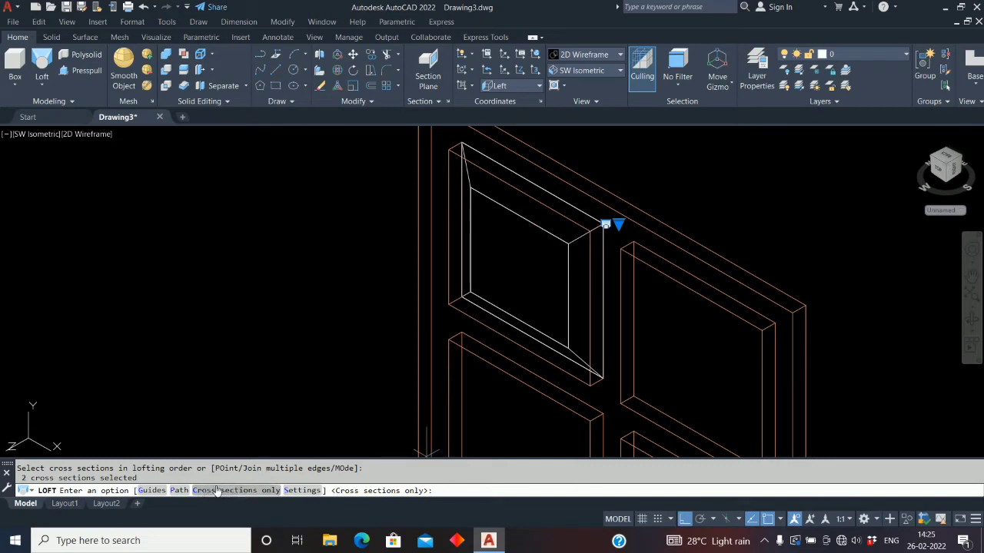
click(248, 495)
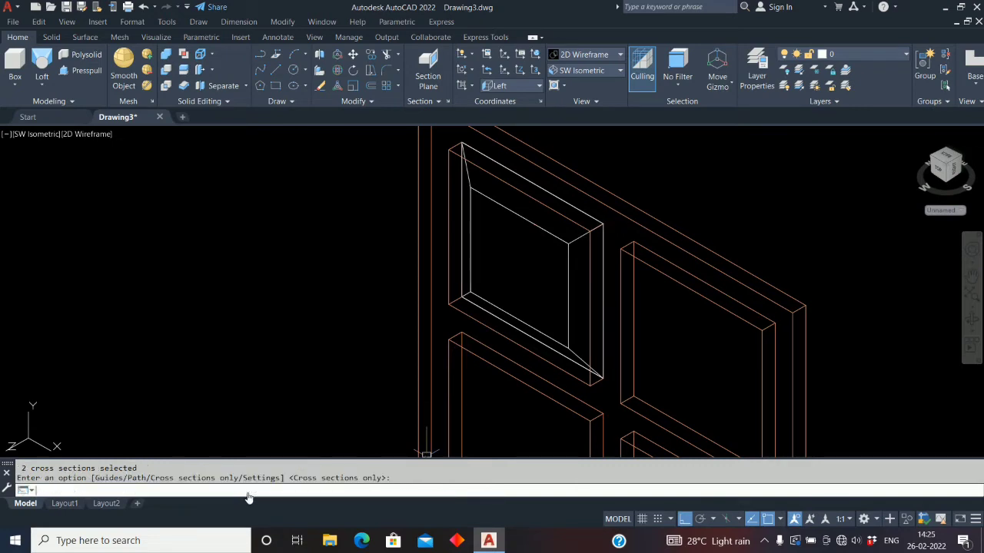
Step: Inspect the lofted panel in the Realistic visual style from a slightly rotated angle
click(619, 55)
click(726, 71)
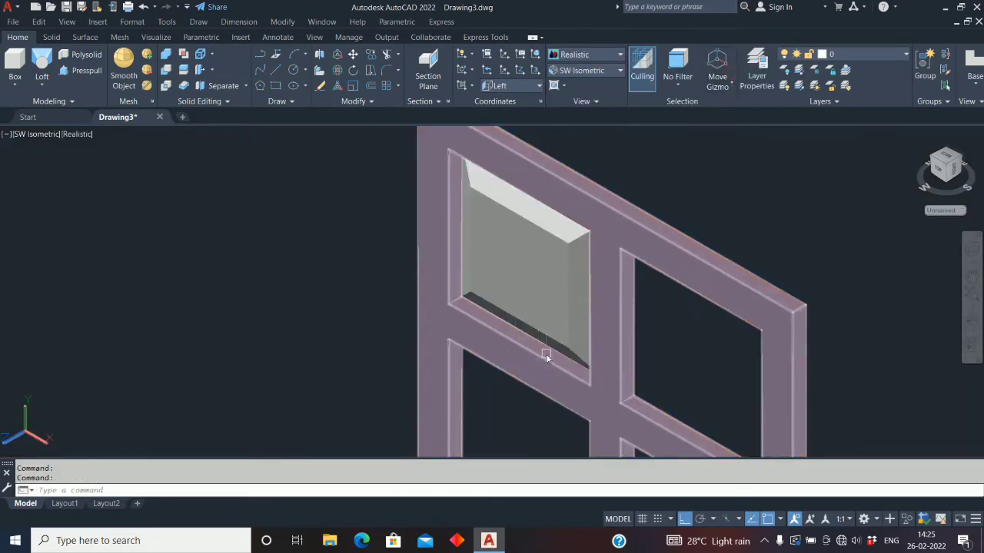
mouse_move(545, 354)
shift+middle_down()
mouse_move(583, 342)
mouse_move(549, 351)
shift+middle_up()
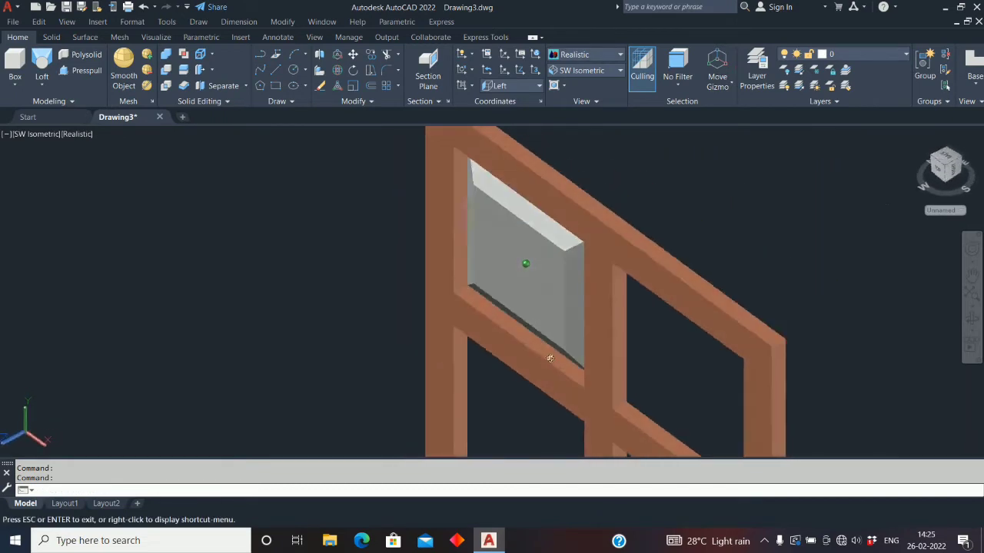
Step: Show the door from the Left view in the 2D Wireframe visual style
click(620, 70)
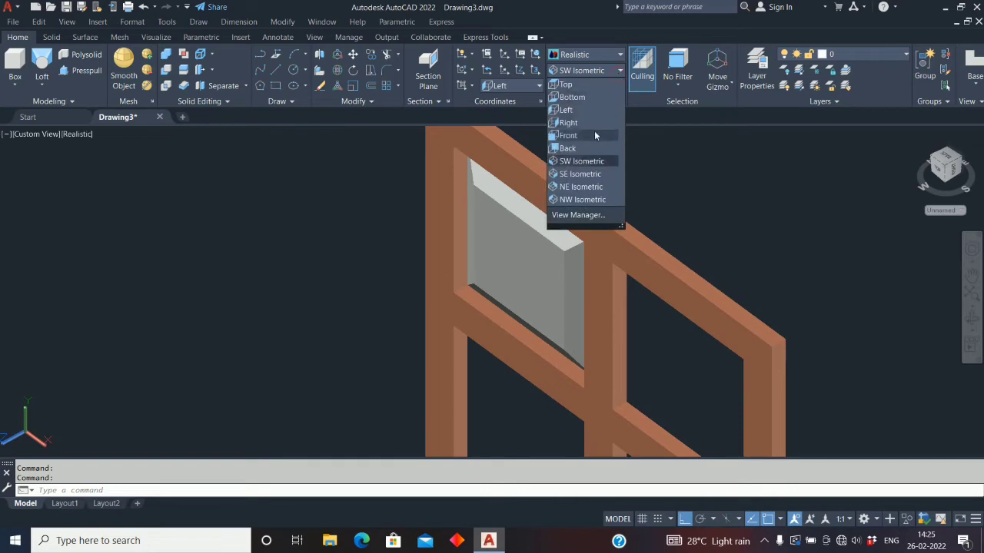
click(572, 111)
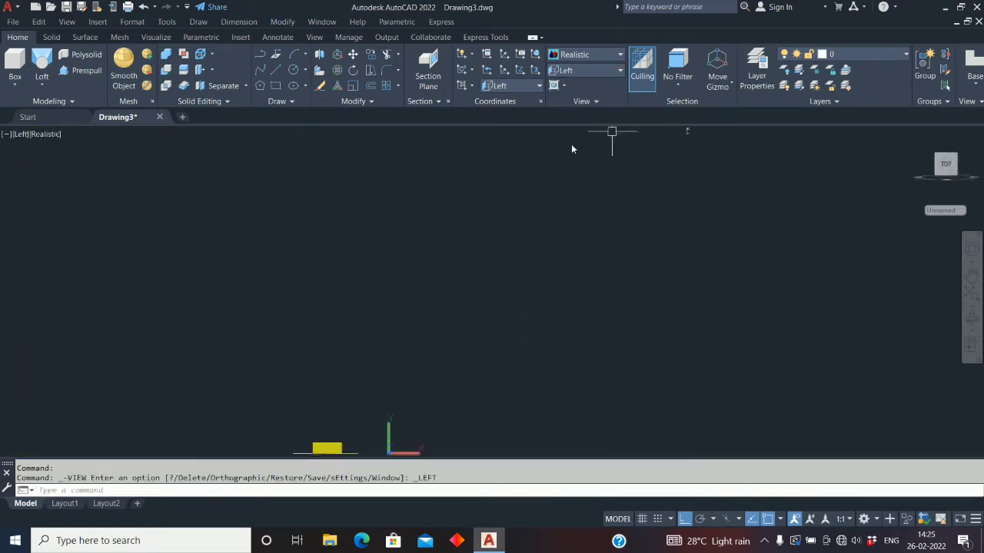
middle_drag(660, 263, 624, 352)
scroll(646, 191, up, 5)
scroll(676, 266, up, 3)
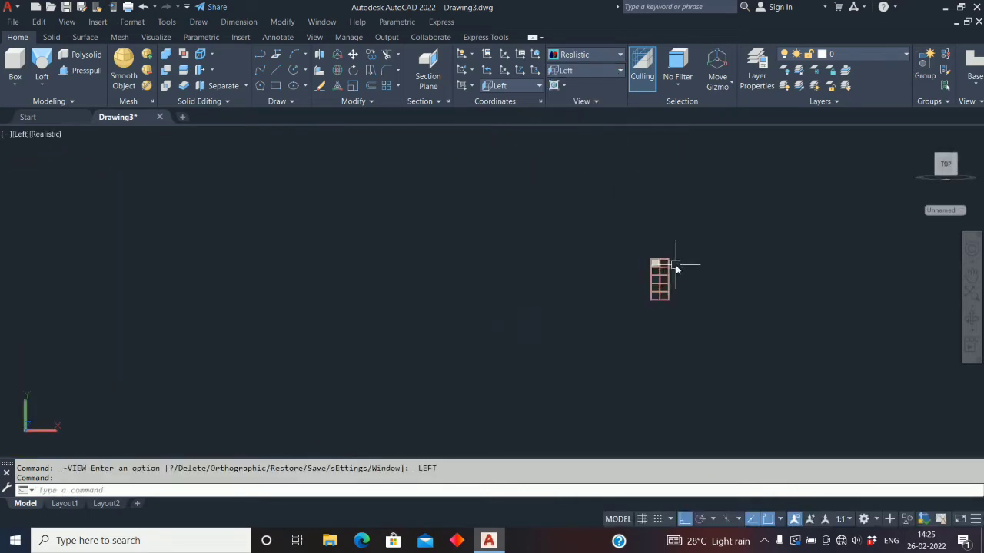
scroll(675, 265, up, 8)
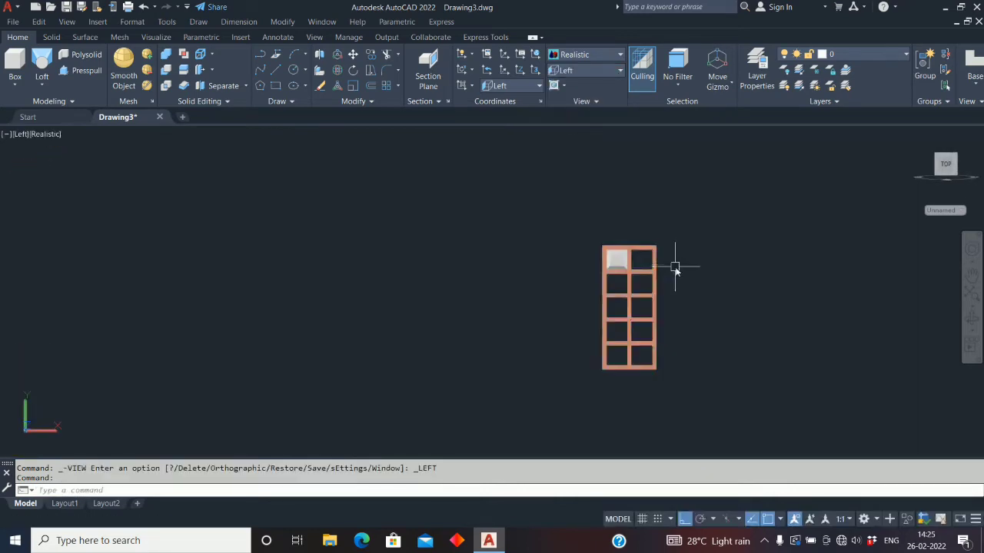
click(619, 53)
click(573, 82)
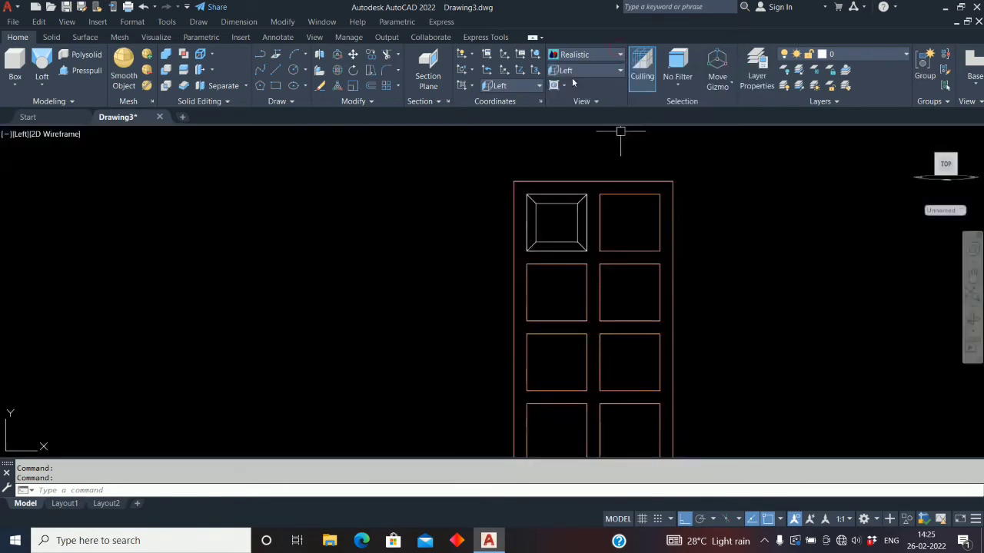
Step: Copy the lofted panel by its top-left corner into the nine remaining openings of the door
click(547, 214)
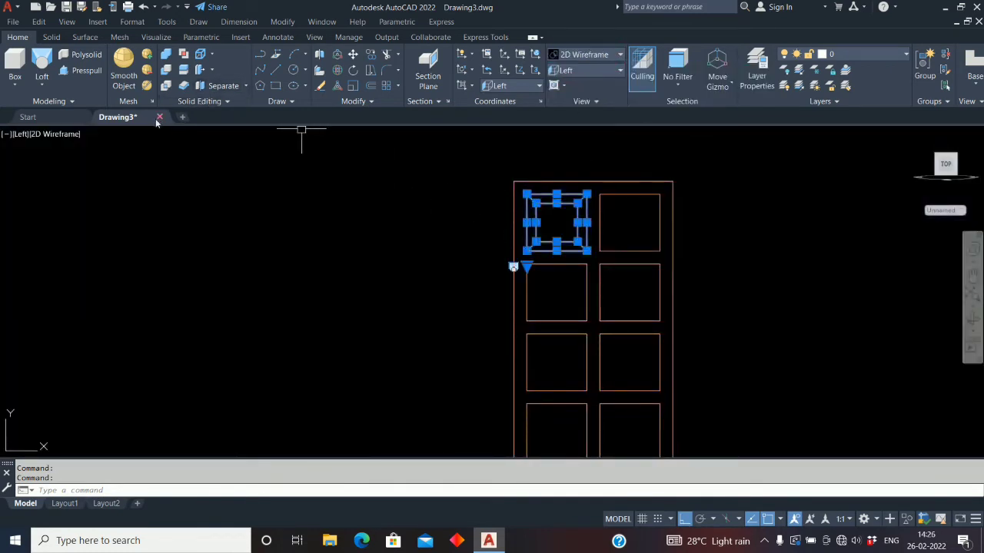
text(co)
key(Return)
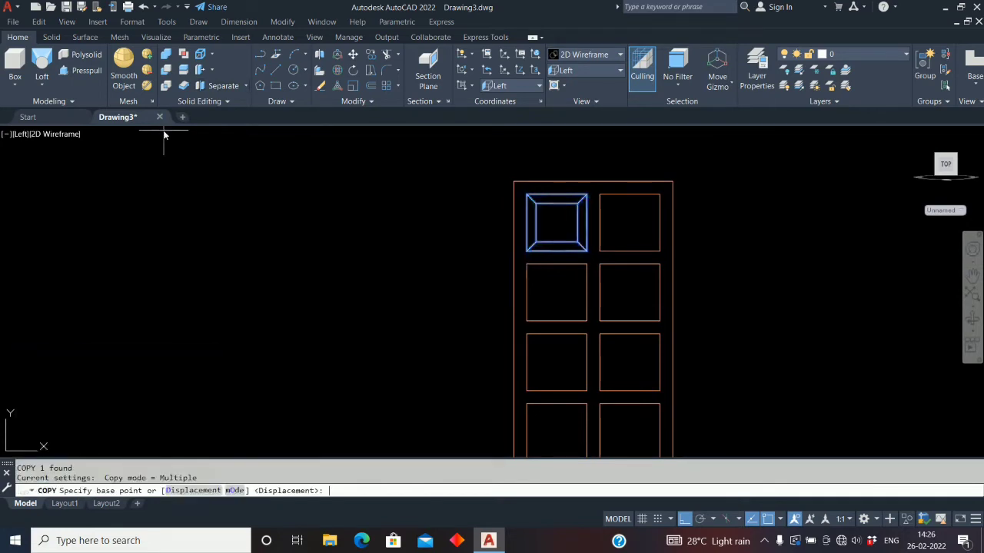
click(529, 198)
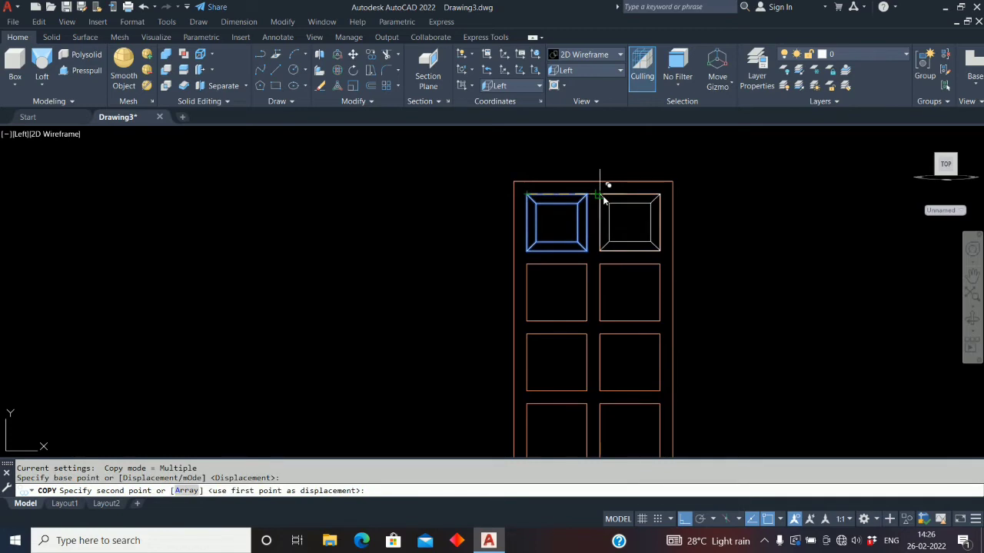
click(529, 264)
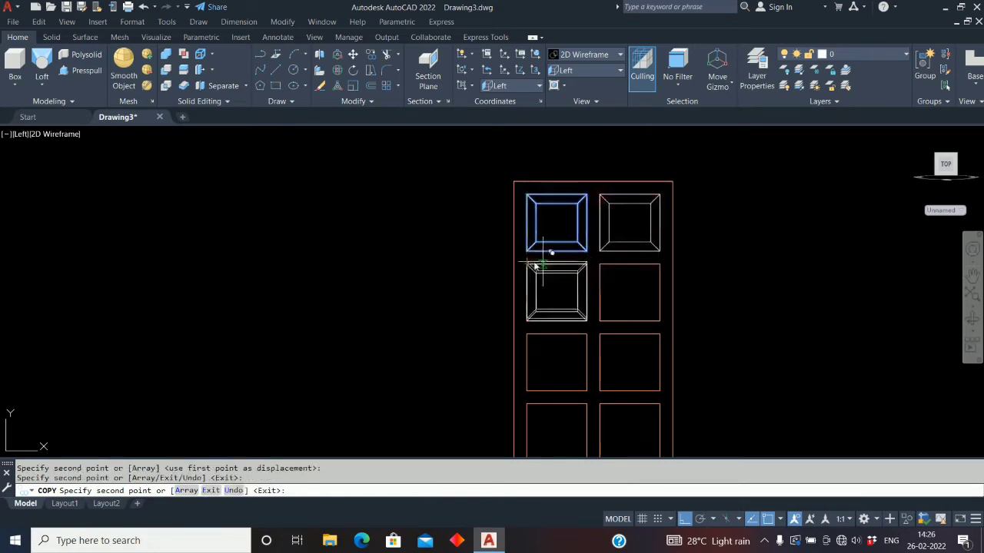
click(600, 265)
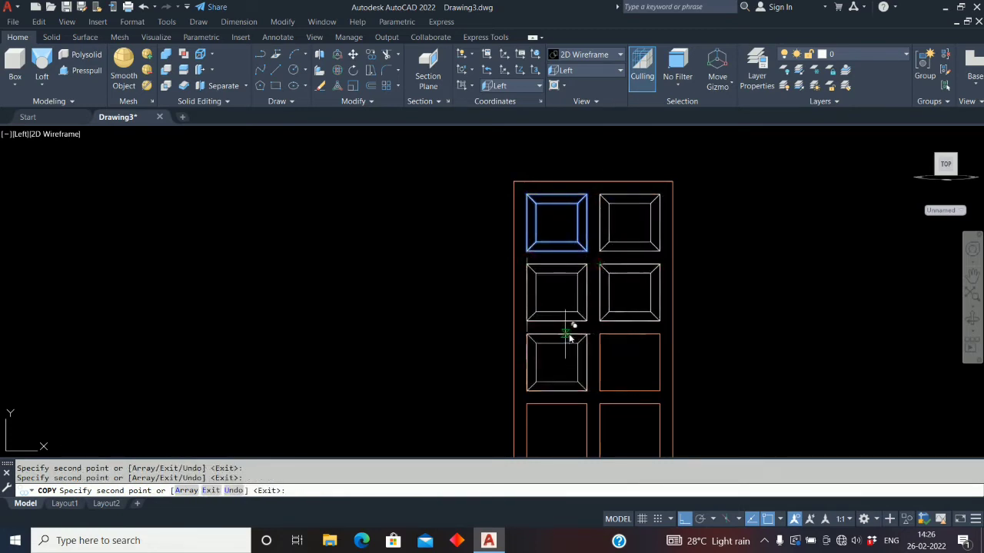
click(530, 335)
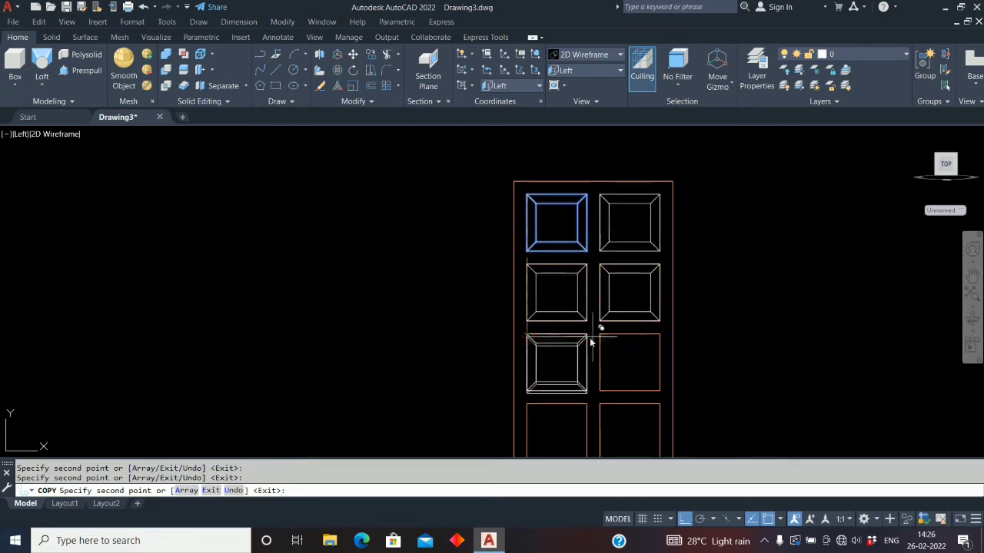
middle_drag(603, 338, 629, 283)
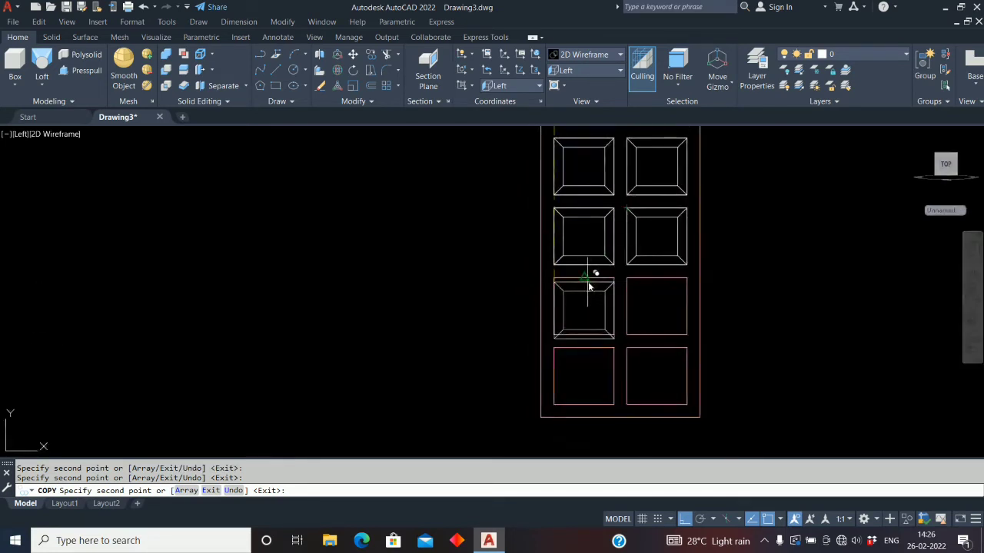
click(630, 284)
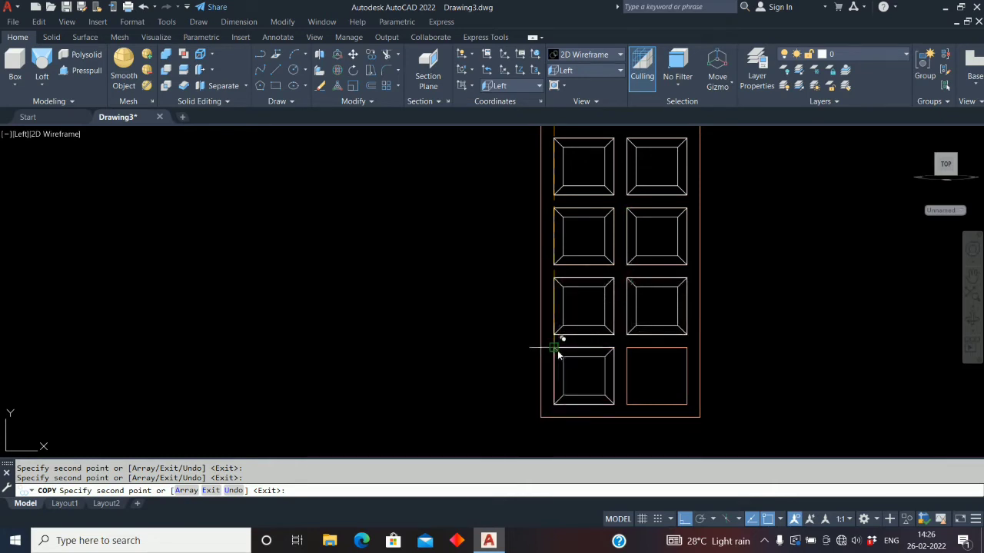
click(627, 348)
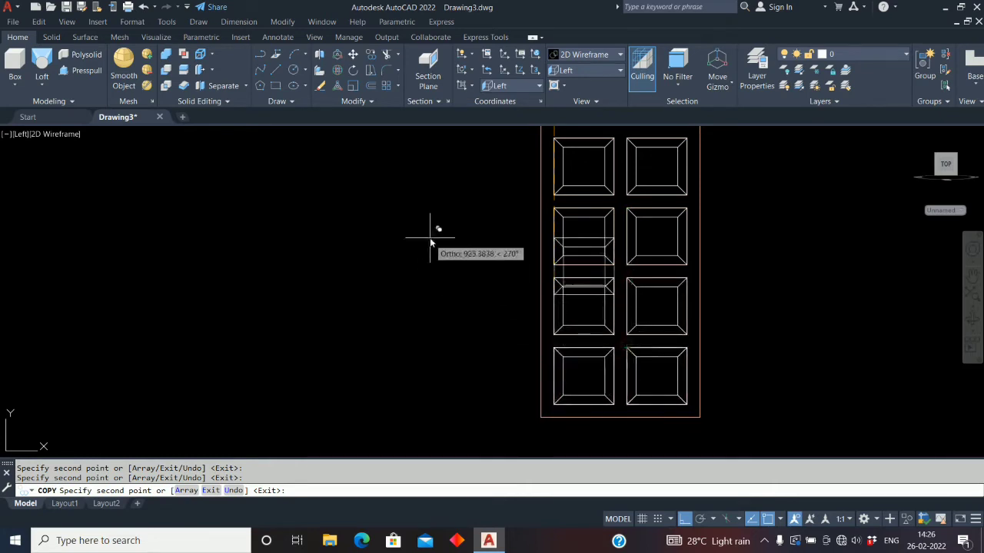
key(Escape)
Step: Display the whole panelled door in the Realistic visual style
scroll(447, 307, down, 4)
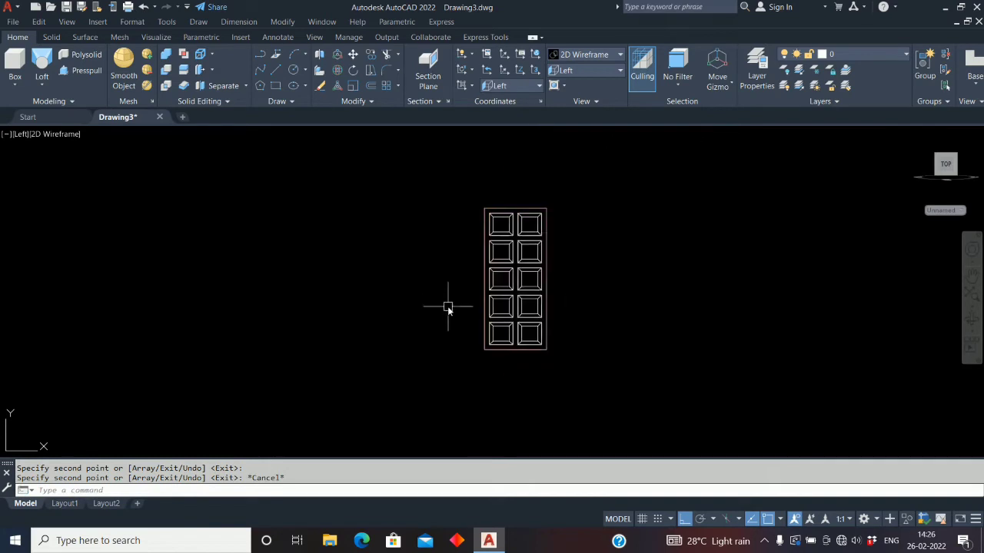
click(620, 55)
click(738, 83)
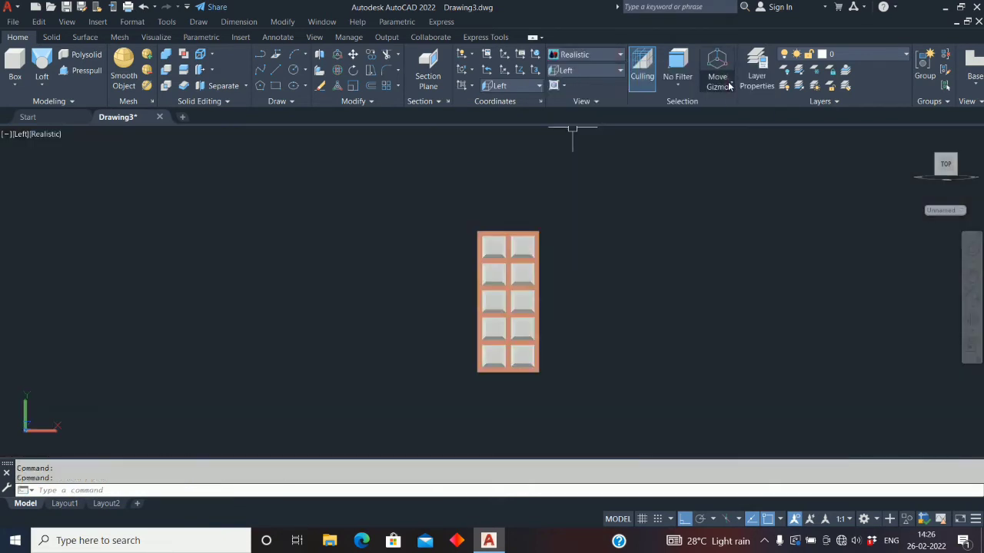
scroll(511, 310, up, 2)
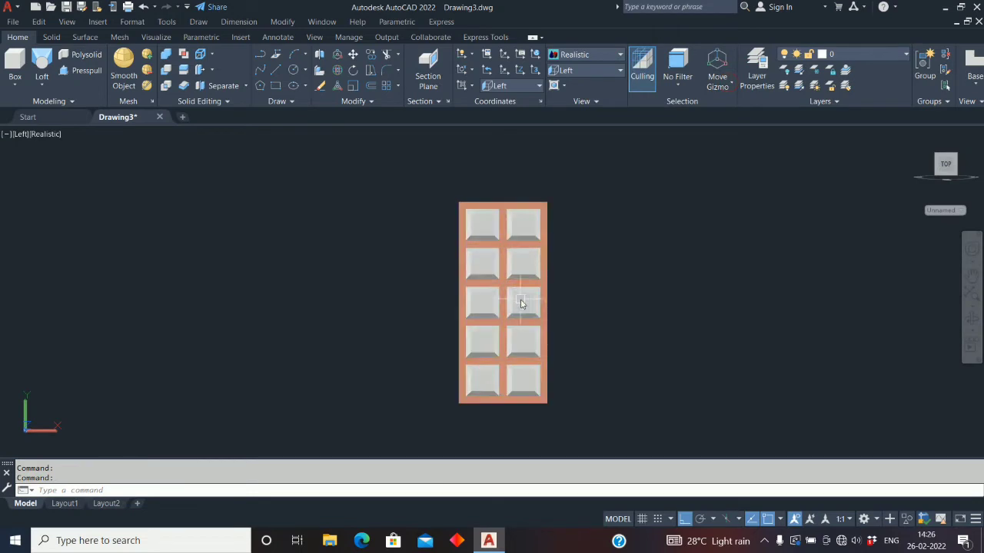
click(515, 256)
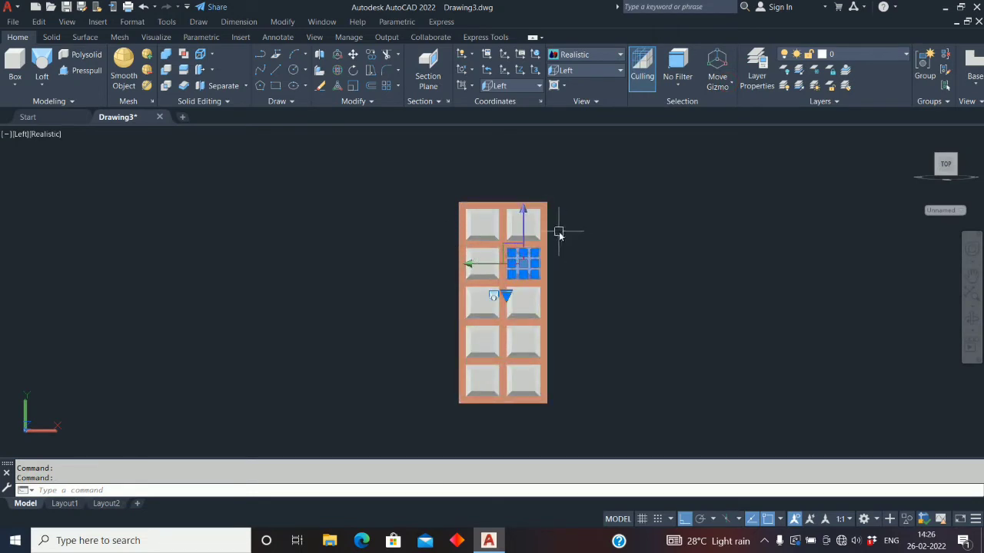
key(Escape)
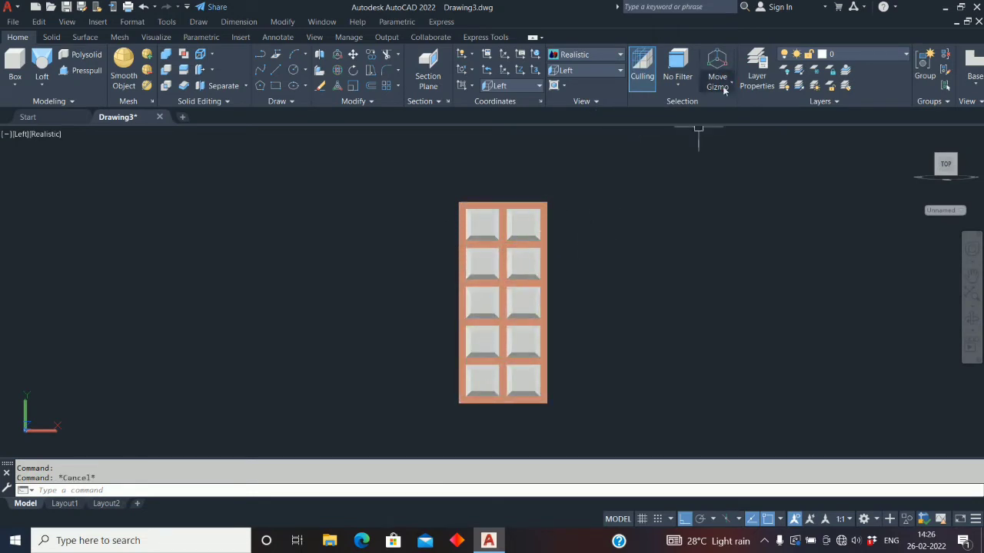
Step: Turn on the dp layer and check how the panelled door fits with its geometry
click(891, 54)
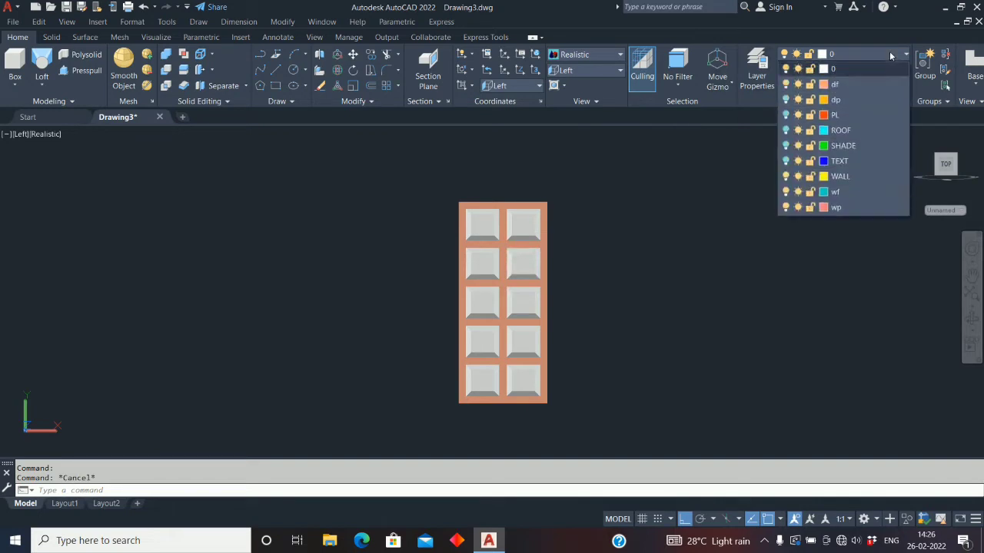
click(785, 100)
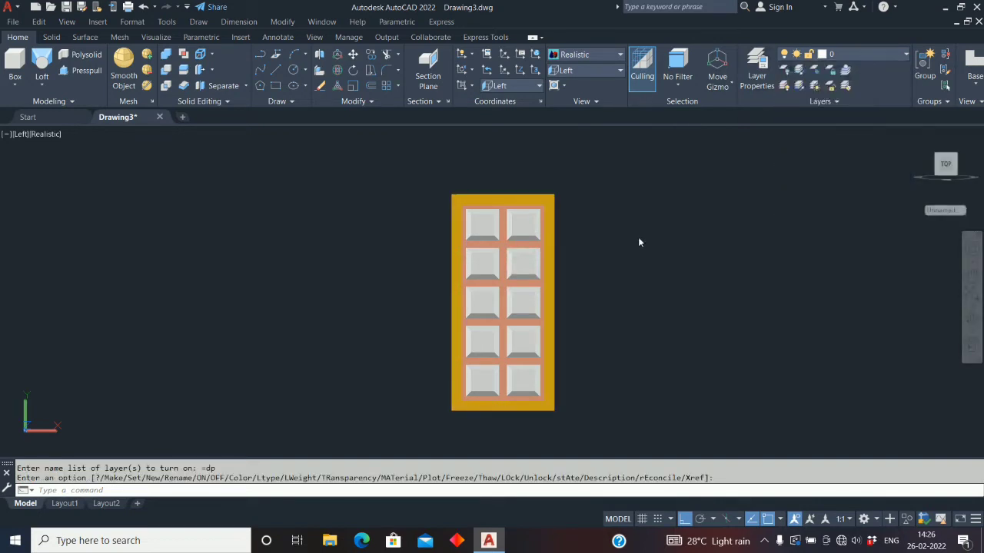
scroll(517, 309, up, 5)
key(Return)
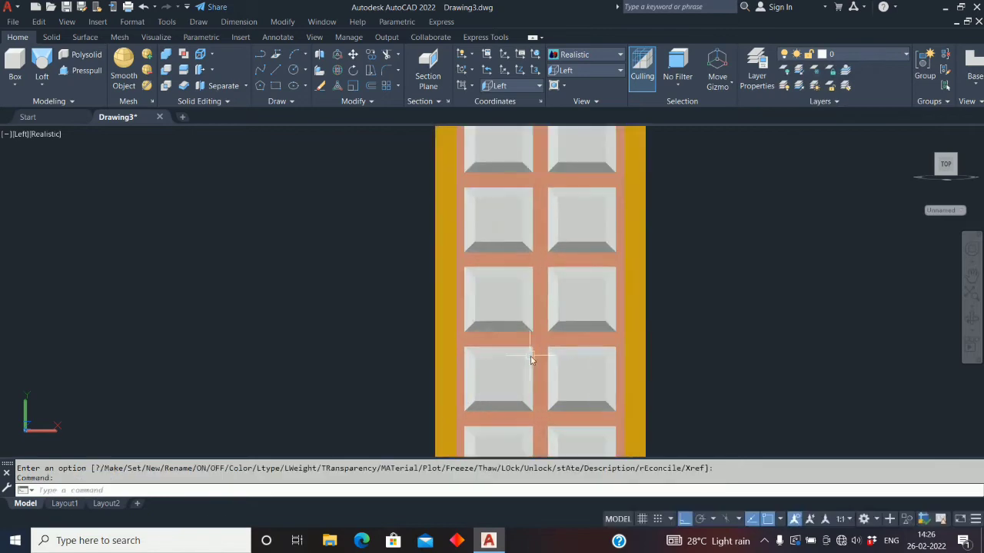
scroll(418, 333, down, 5)
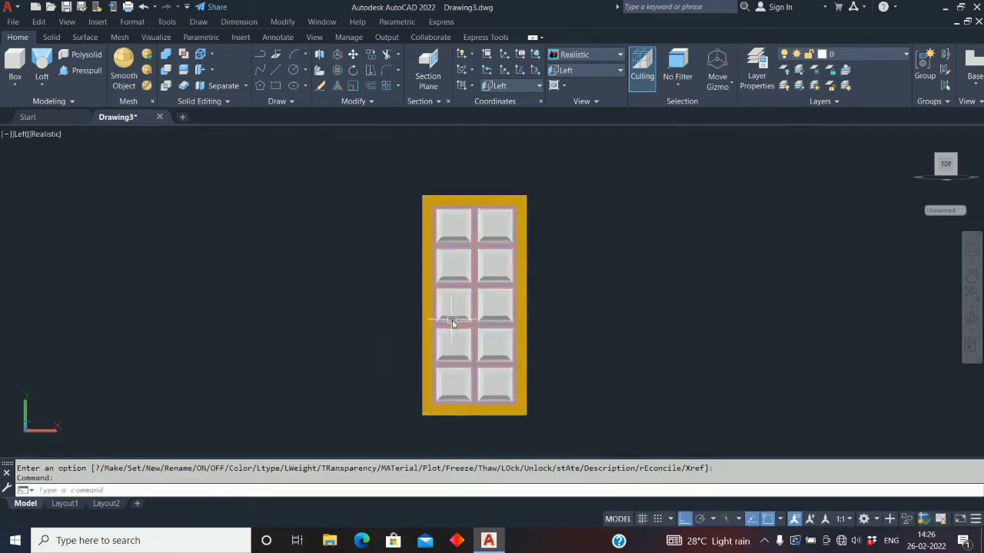
Step: Open the Materials Browser, search for "wood", and list the Wood category of the Autodesk library
middle_drag(452, 325, 426, 325)
key(Escape)
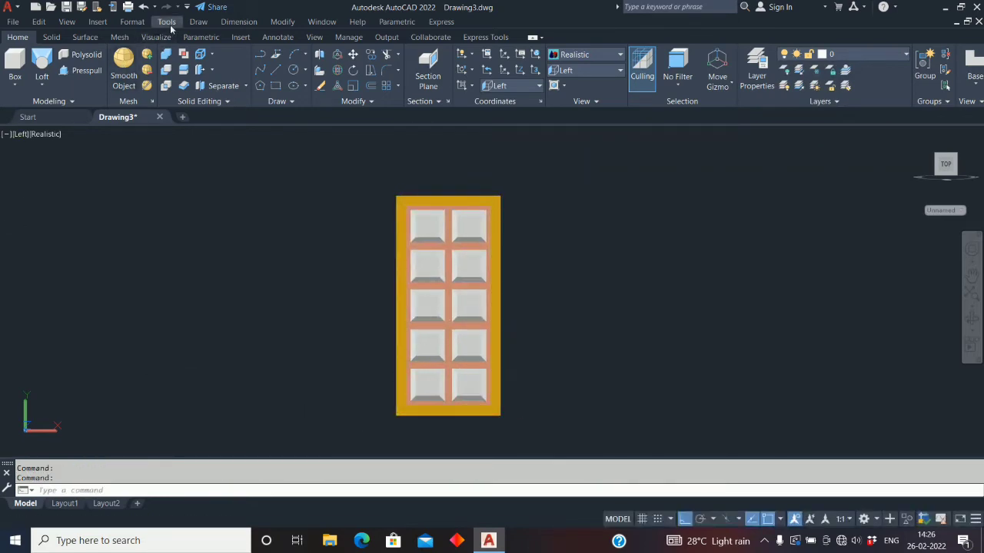
click(167, 22)
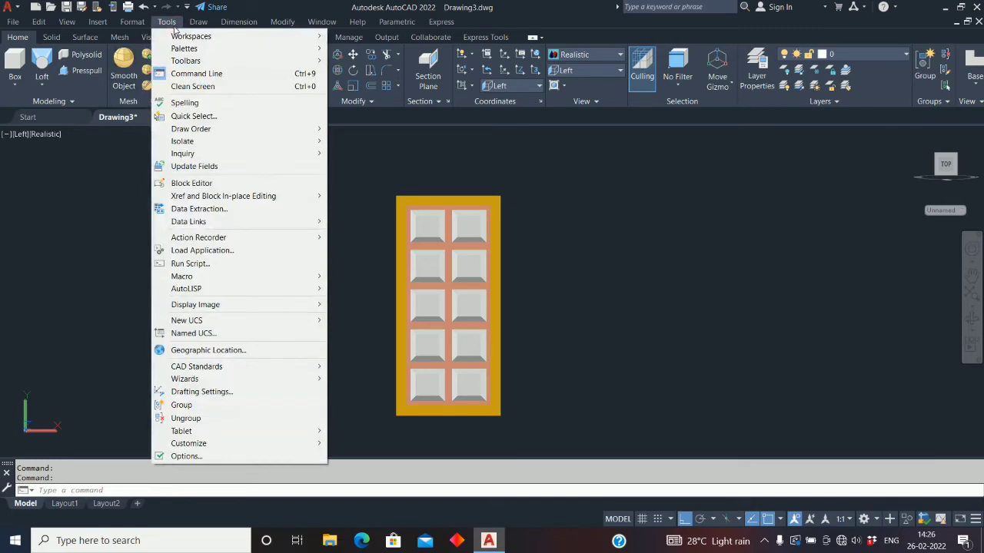
mouse_move(180, 51)
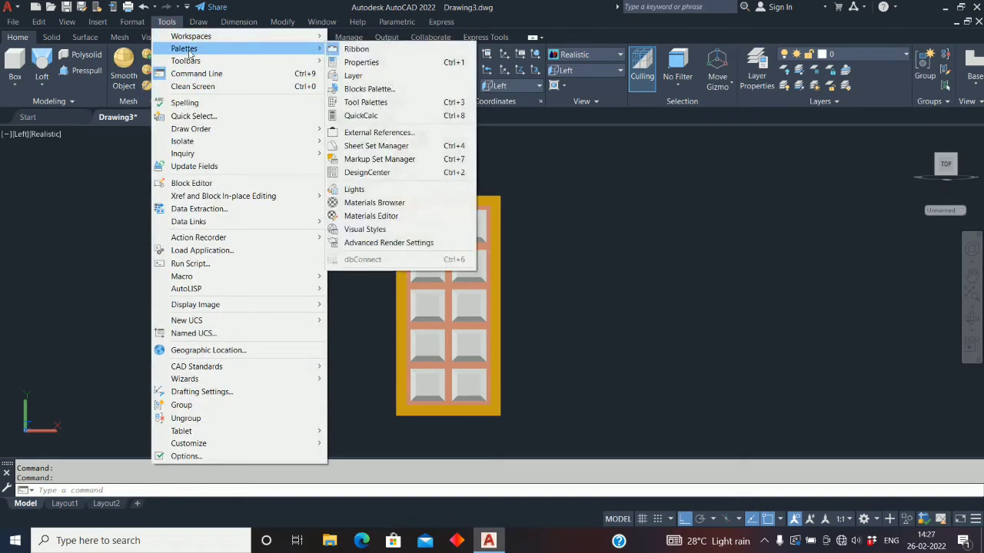
click(386, 204)
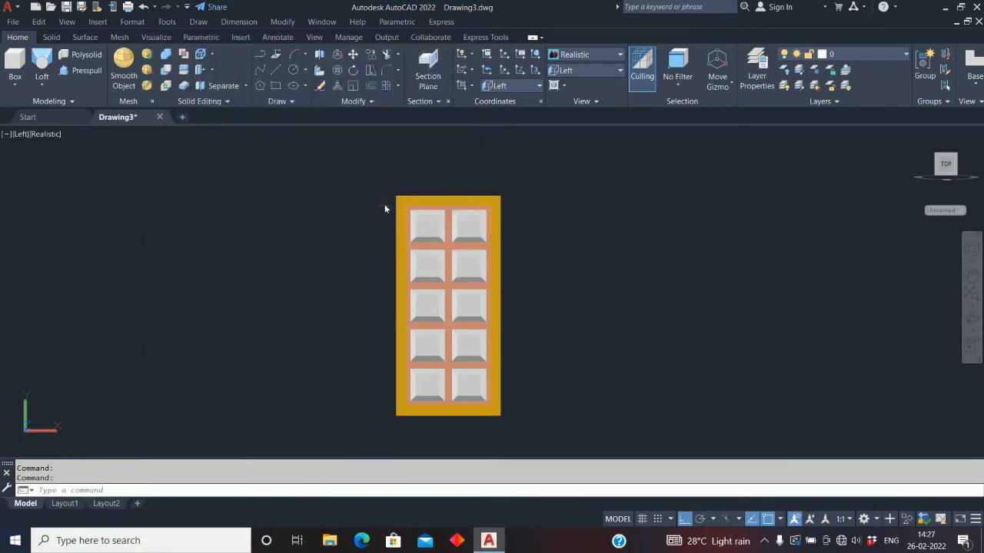
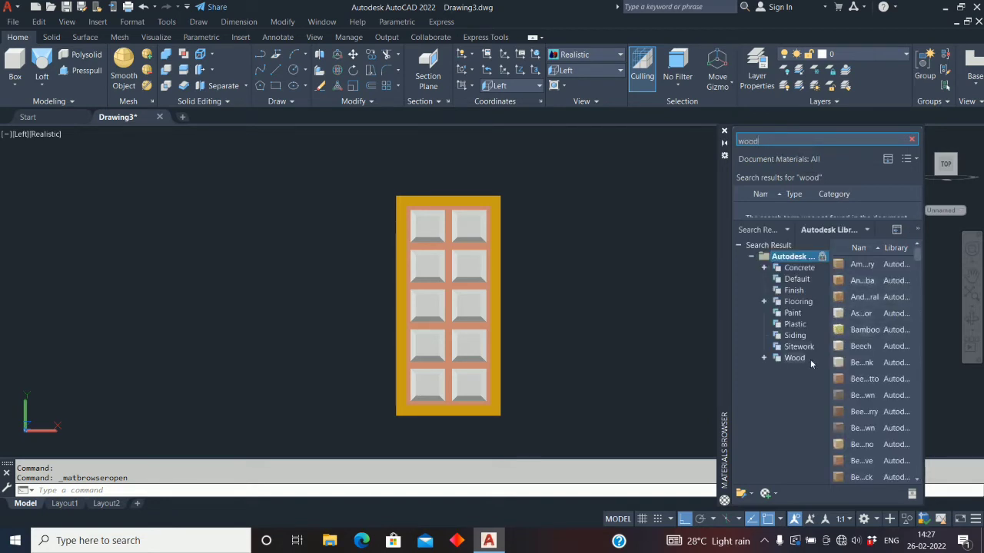
click(800, 360)
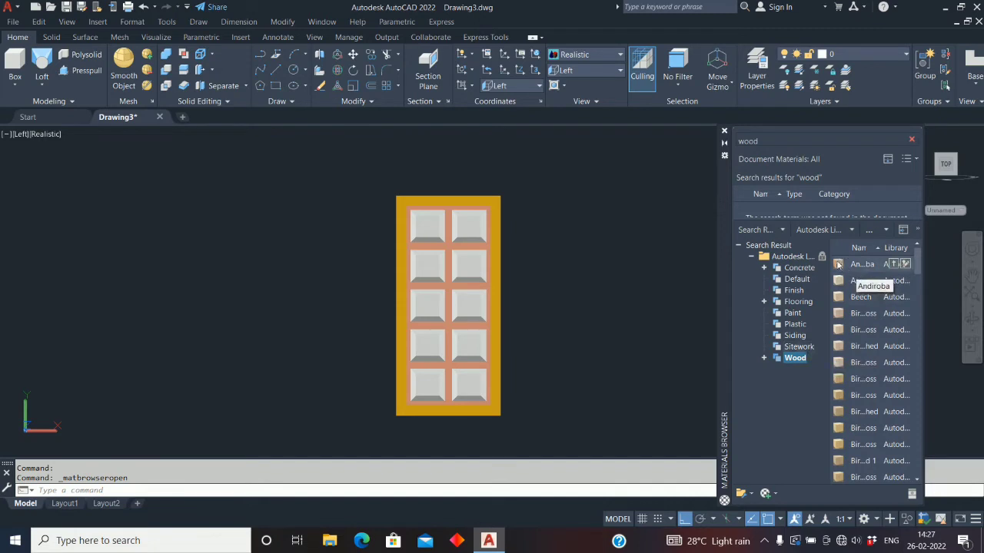
Step: Apply the Andiroba wood material to the outer frame of the door
drag(837, 264, 727, 299)
drag(501, 294, 496, 296)
click(586, 315)
click(568, 341)
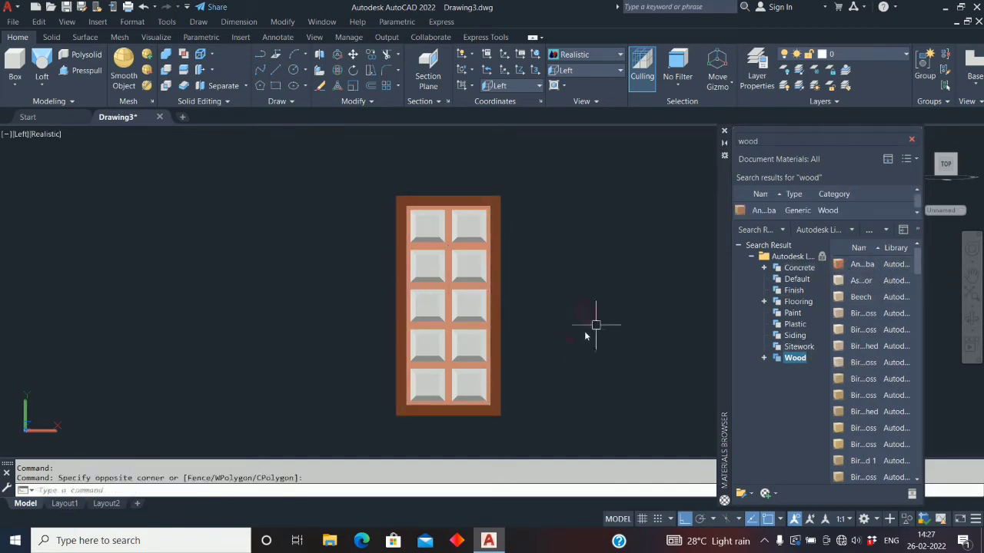
Step: Apply the Andiroba material to the inner door grid and both raised panels in the top row
drag(839, 266, 808, 284)
drag(427, 227, 425, 222)
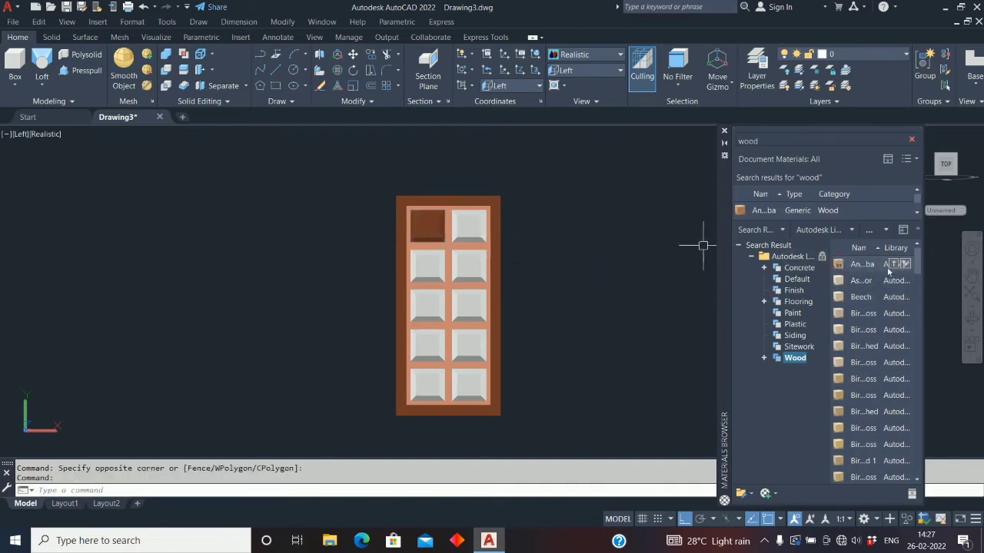
drag(838, 265, 625, 307)
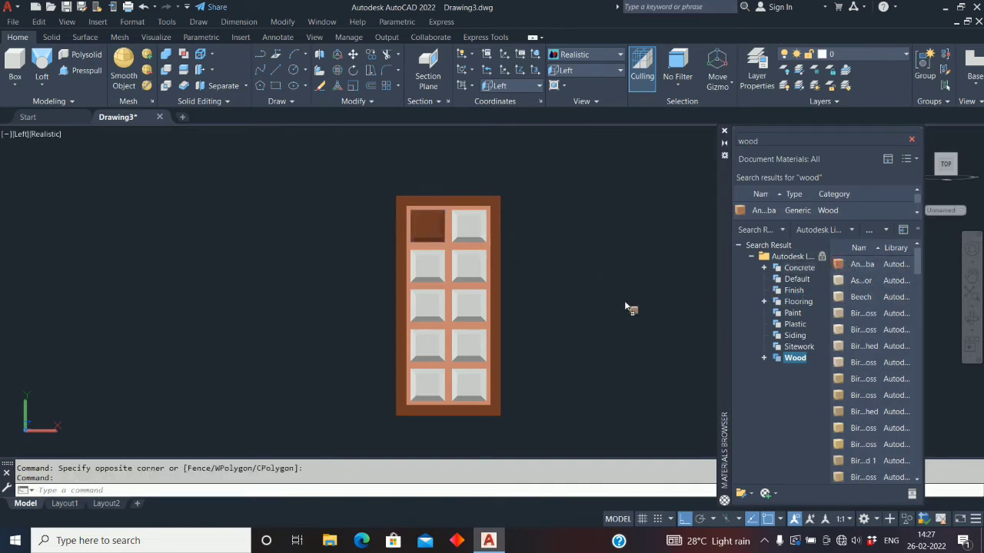
drag(487, 331, 500, 330)
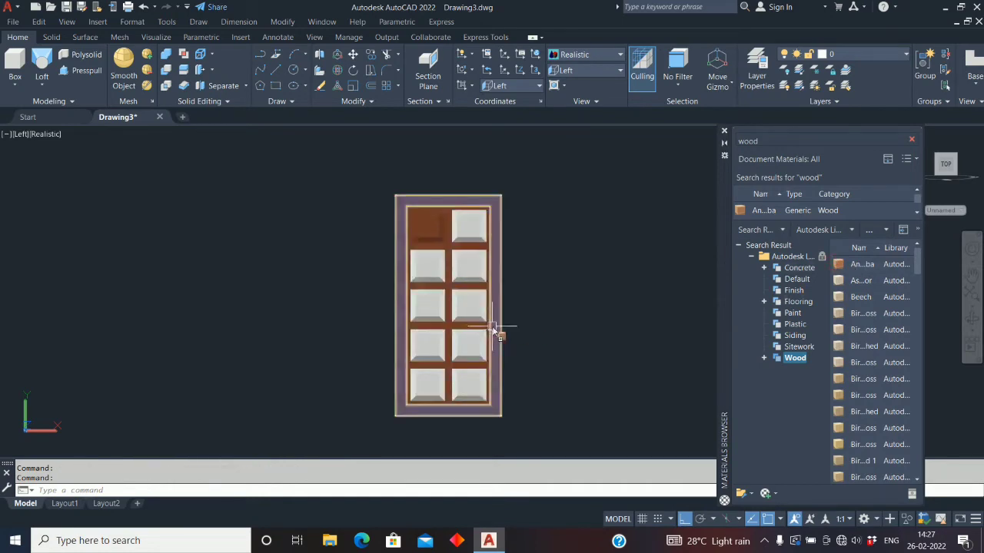
middle_drag(500, 330, 542, 376)
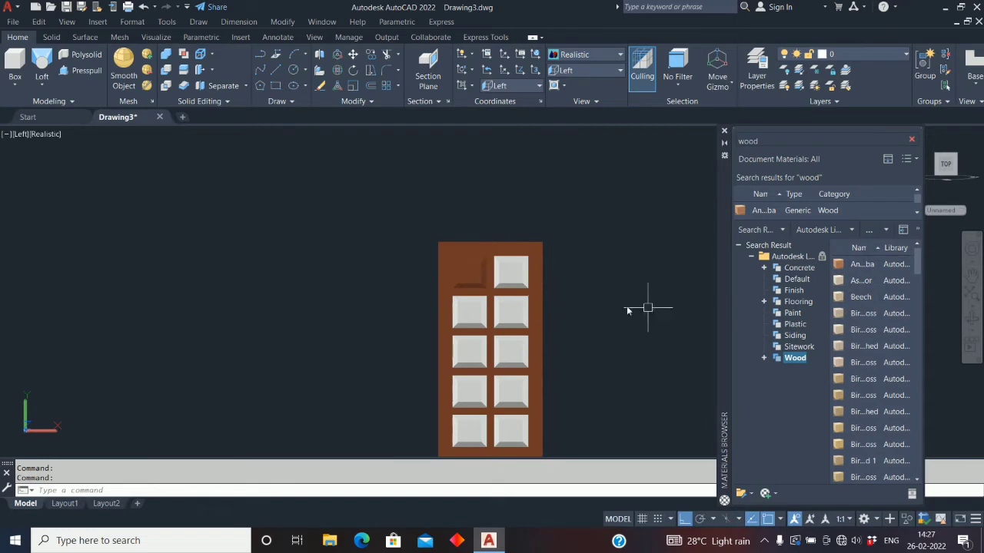
drag(854, 280, 580, 295)
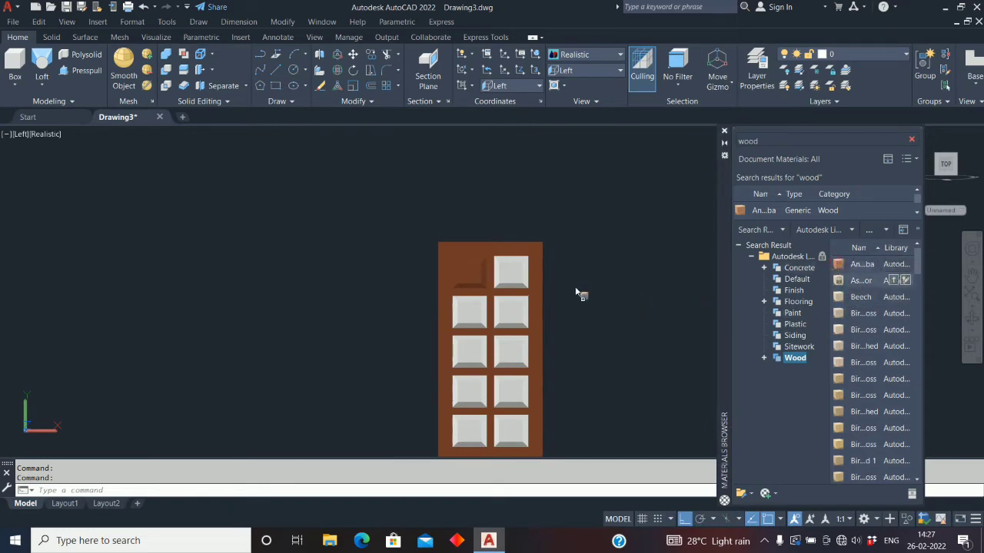
drag(511, 281, 513, 279)
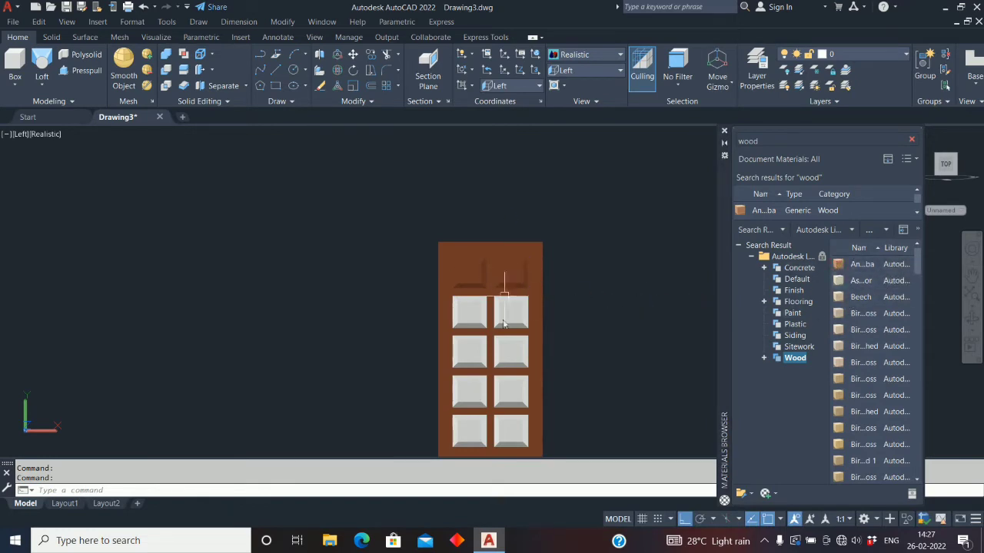
Step: Match the properties of the top-right wooden panel onto the eight remaining panels with MATCHPROP
middle_drag(501, 332, 514, 313)
scroll(529, 293, up, 3)
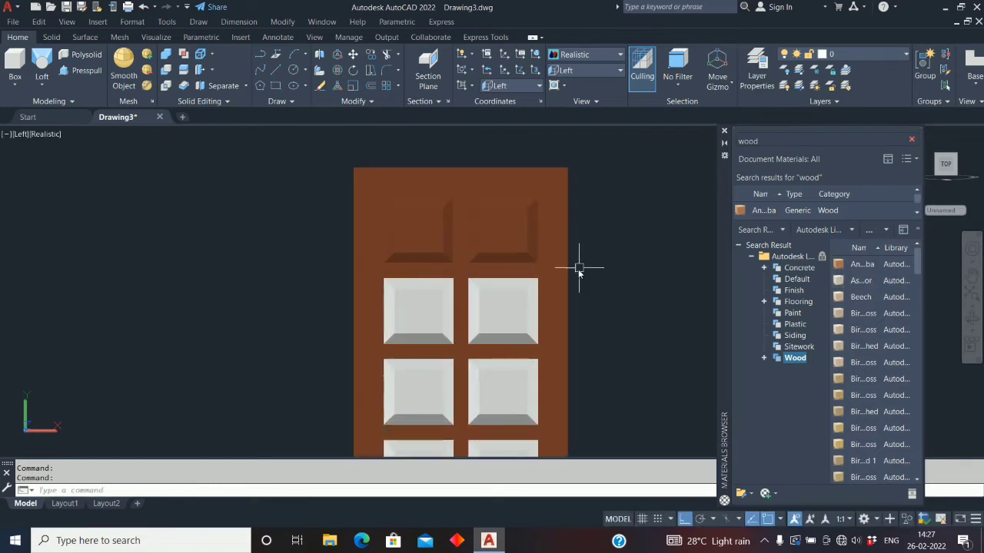
text(m)
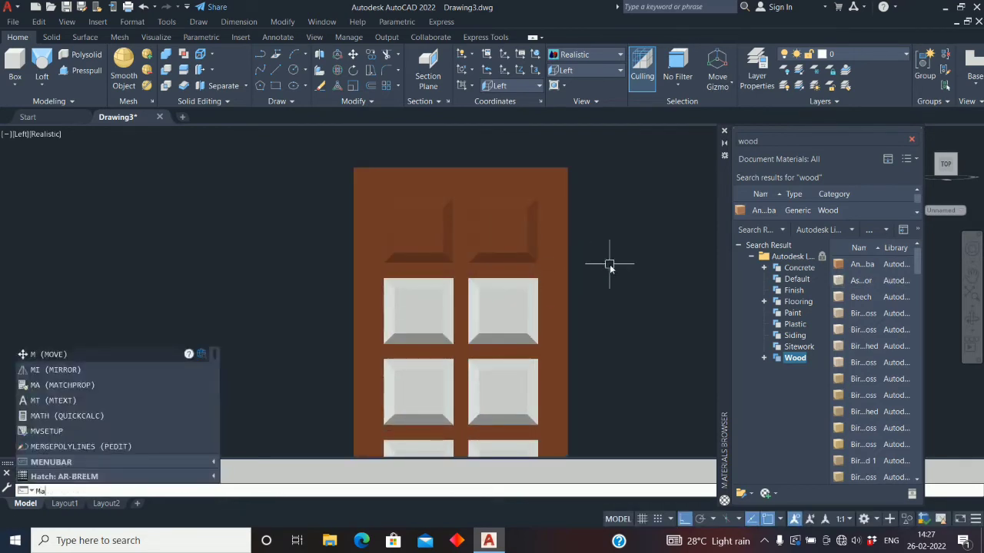
text(a)
key(Return)
click(519, 245)
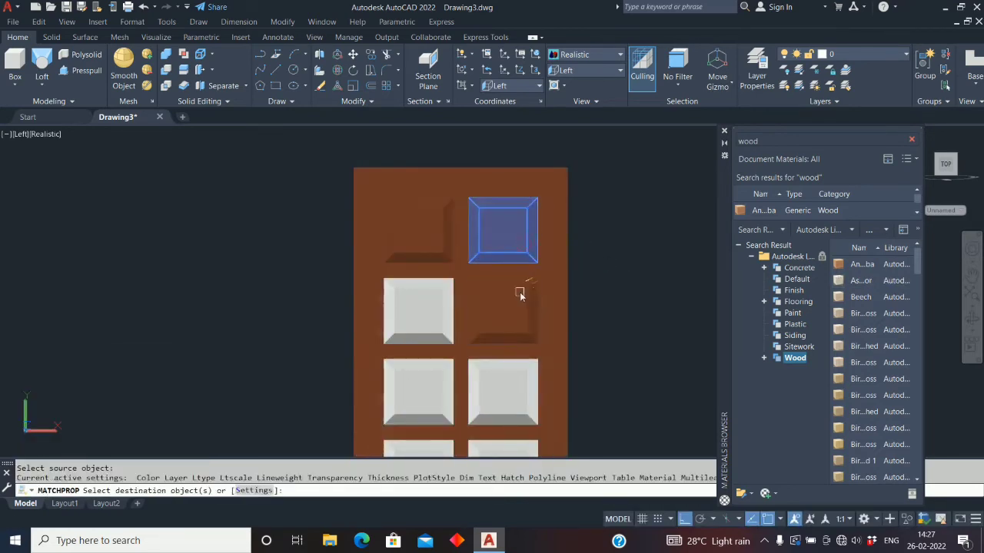
click(520, 295)
click(428, 305)
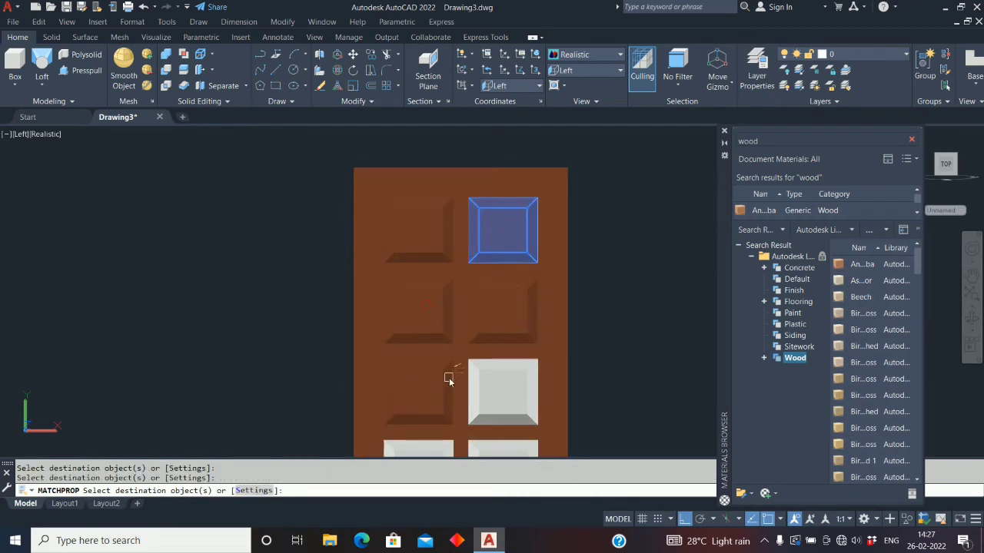
click(449, 378)
click(497, 379)
middle_drag(496, 379, 542, 281)
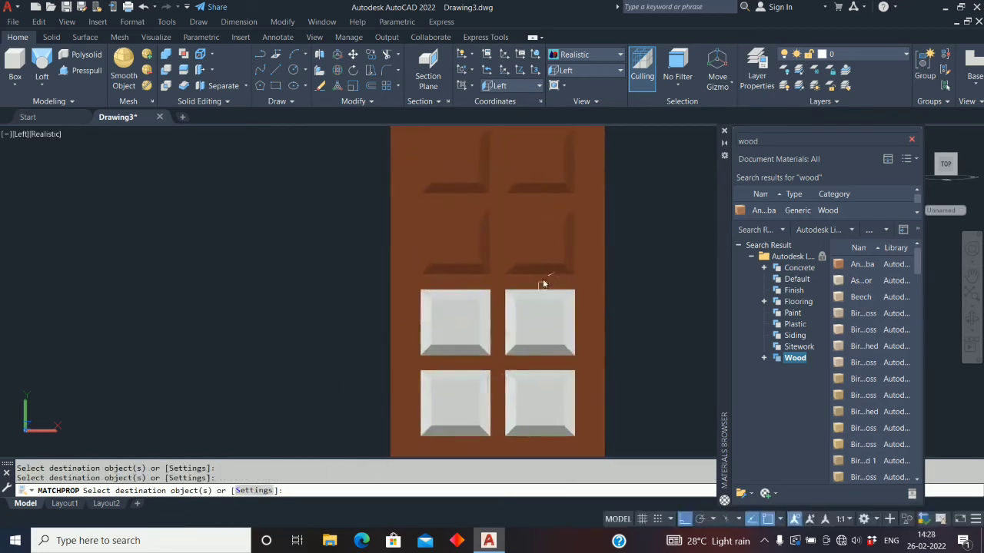
click(478, 302)
click(473, 386)
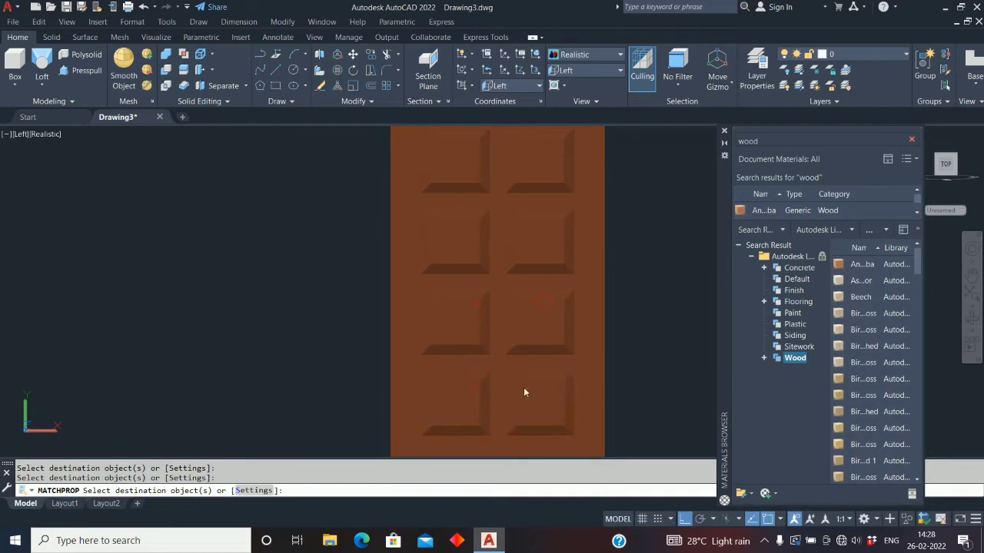
right_click(335, 297)
click(352, 300)
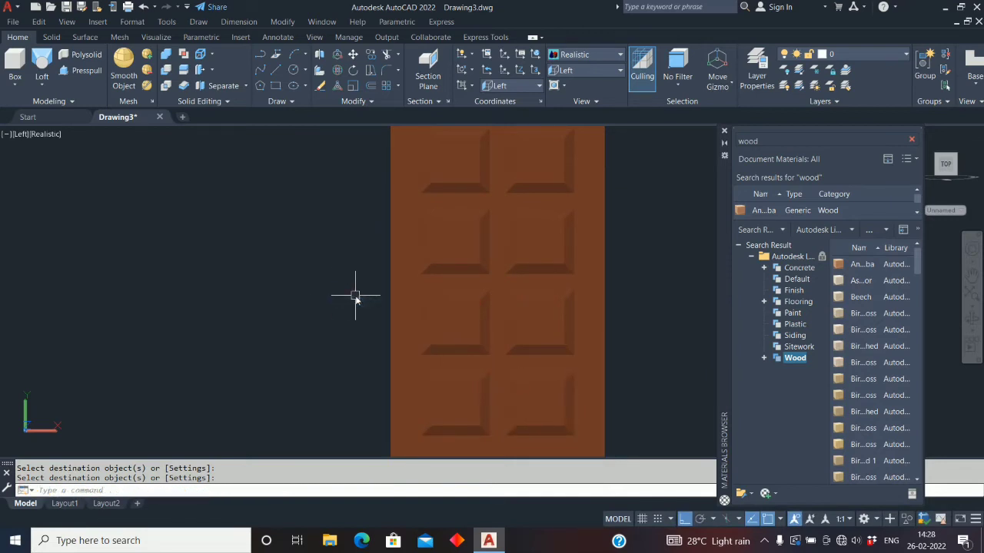
Step: Show the door and the house walls from the SW Isometric view in the 2D Wireframe visual style
click(544, 135)
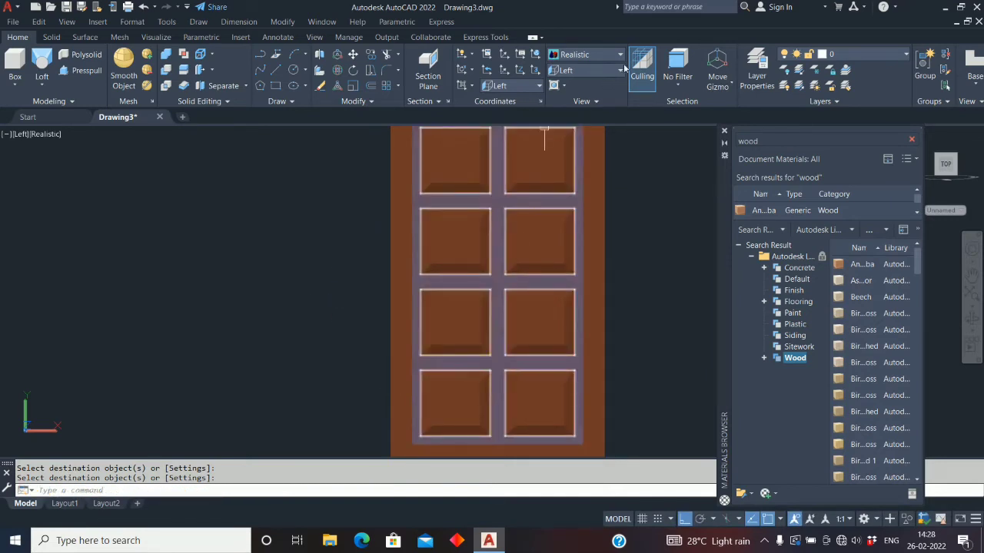
click(621, 70)
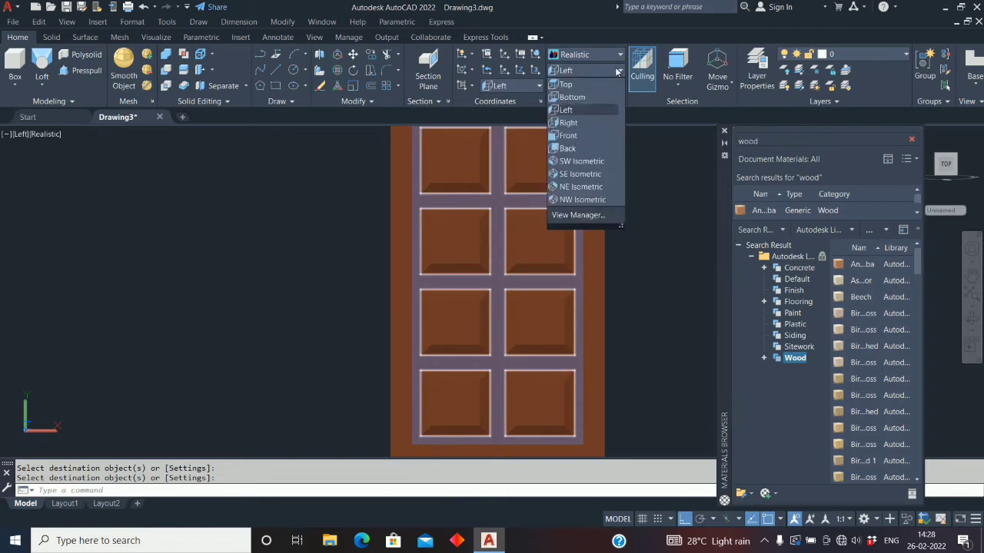
click(575, 168)
scroll(519, 300, up, 6)
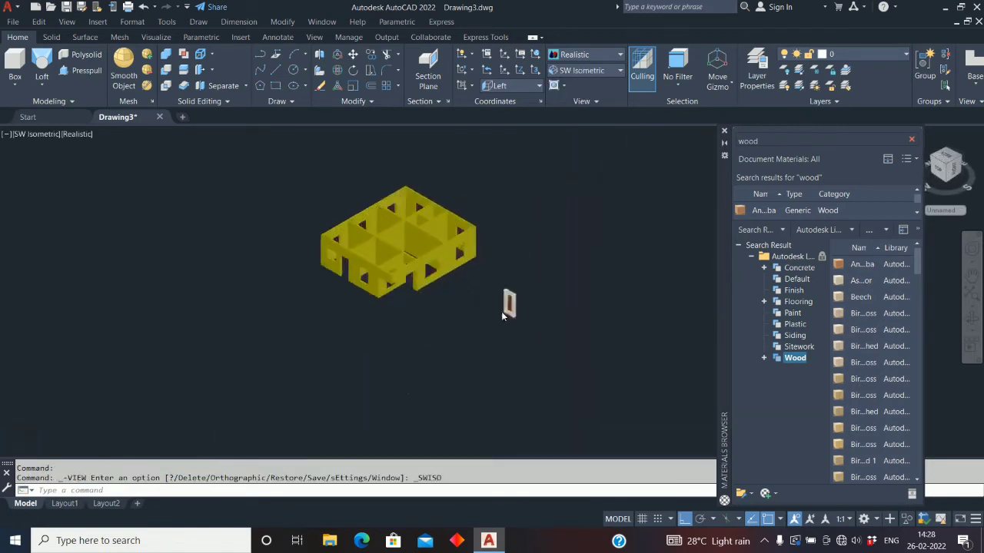
scroll(506, 332, up, 5)
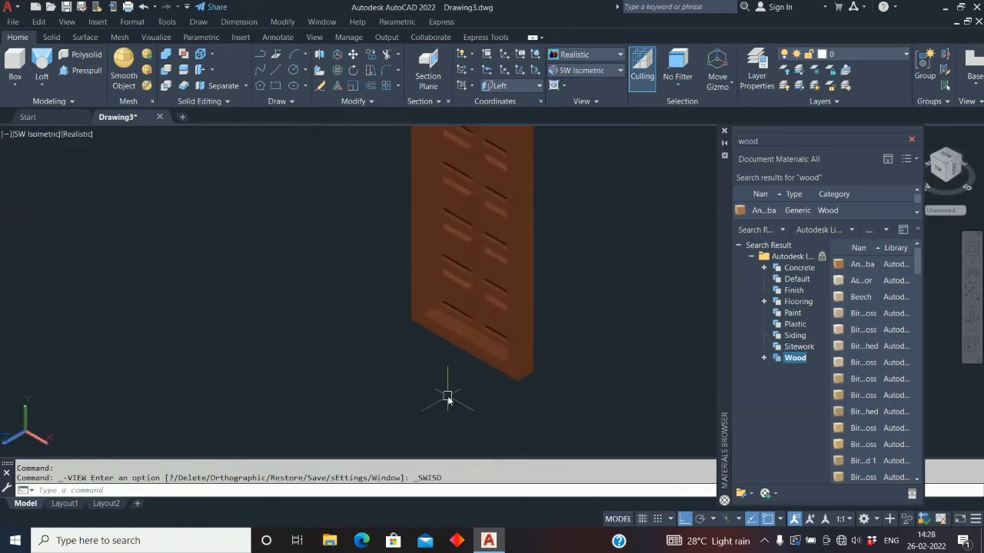
scroll(474, 358, up, 4)
scroll(420, 304, down, 6)
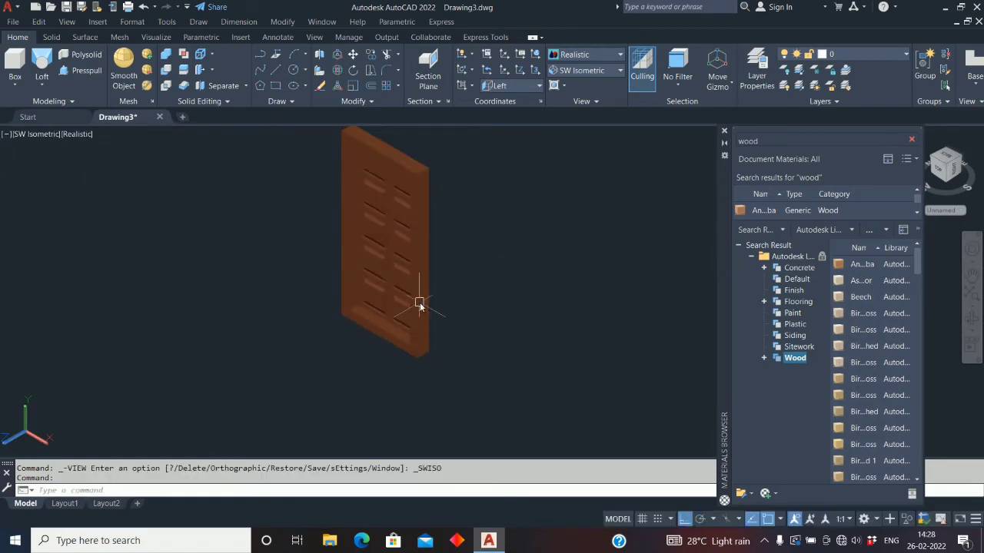
middle_drag(420, 304, 468, 344)
scroll(496, 277, down, 5)
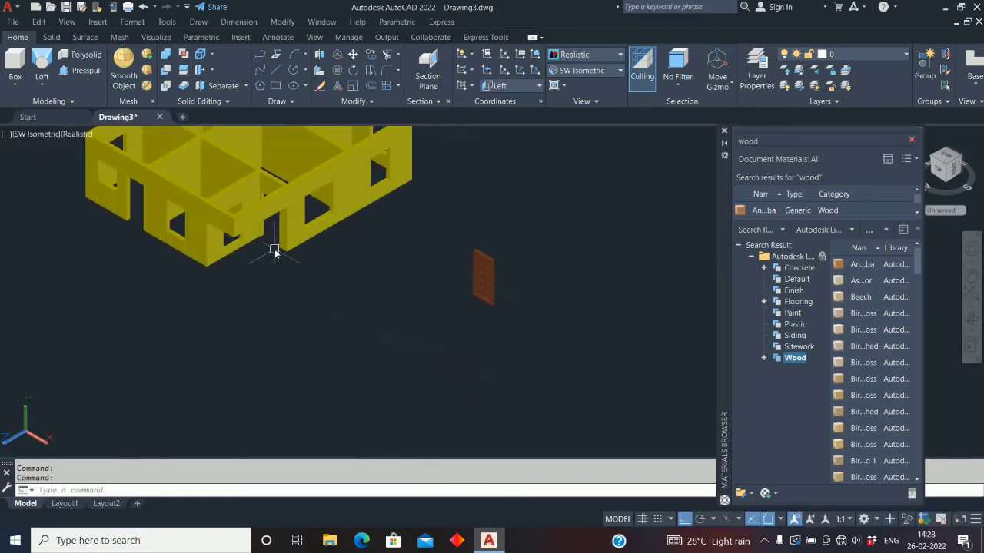
click(618, 56)
click(572, 81)
Step: Try to move the outer door frame by its bottom corner to the matching corner of the house's front doorway
scroll(496, 323, up, 5)
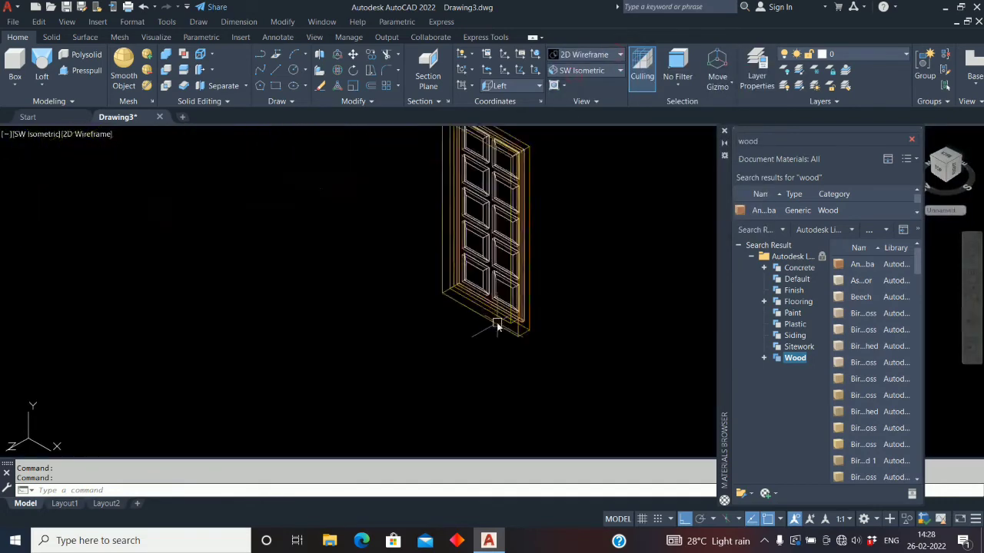
scroll(497, 326, up, 2)
text(m)
key(Return)
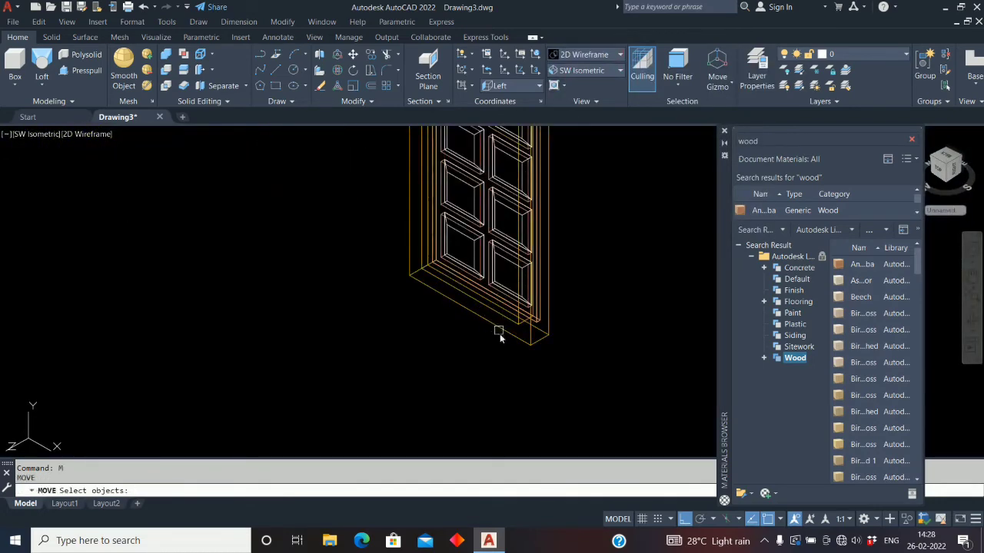
click(535, 339)
key(Return)
click(546, 335)
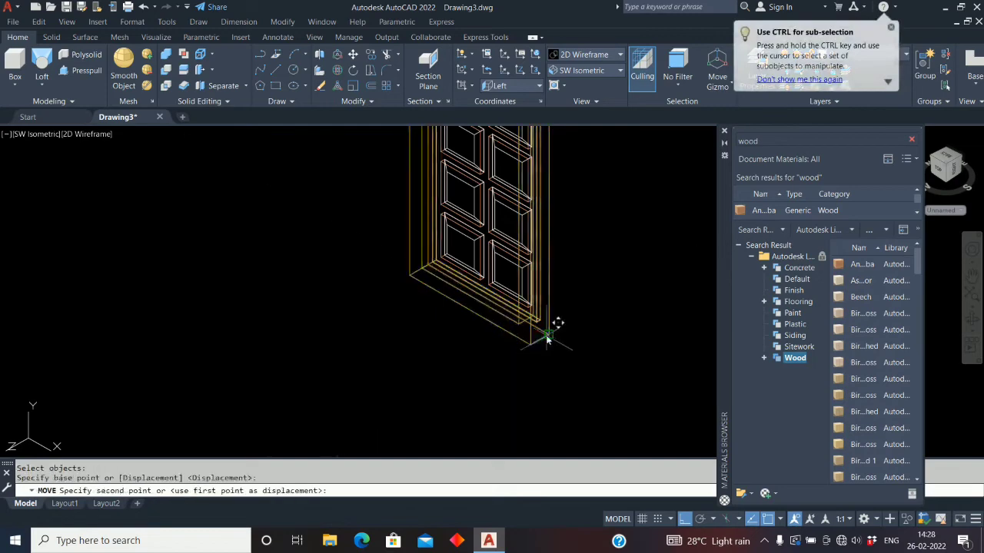
scroll(626, 318, down, 8)
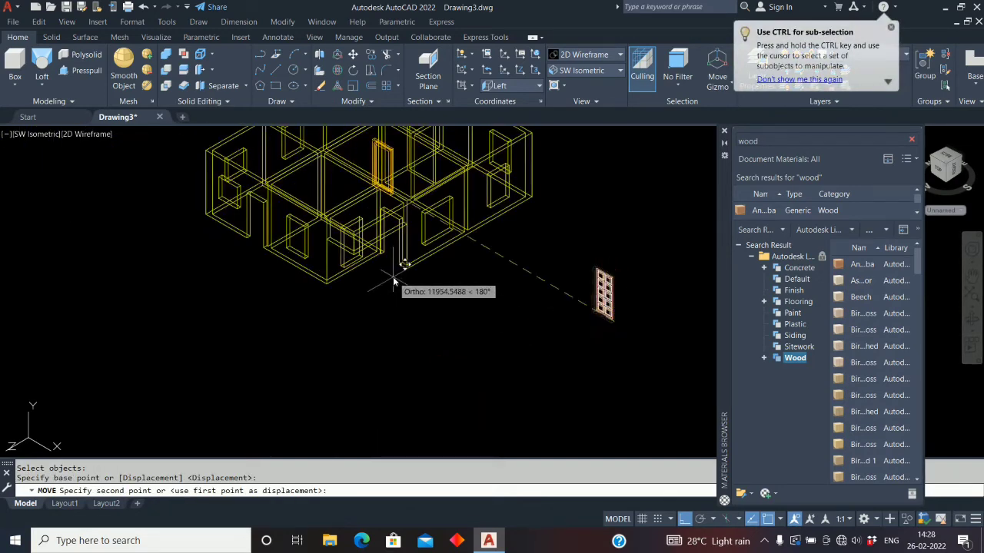
scroll(415, 264, up, 6)
click(438, 192)
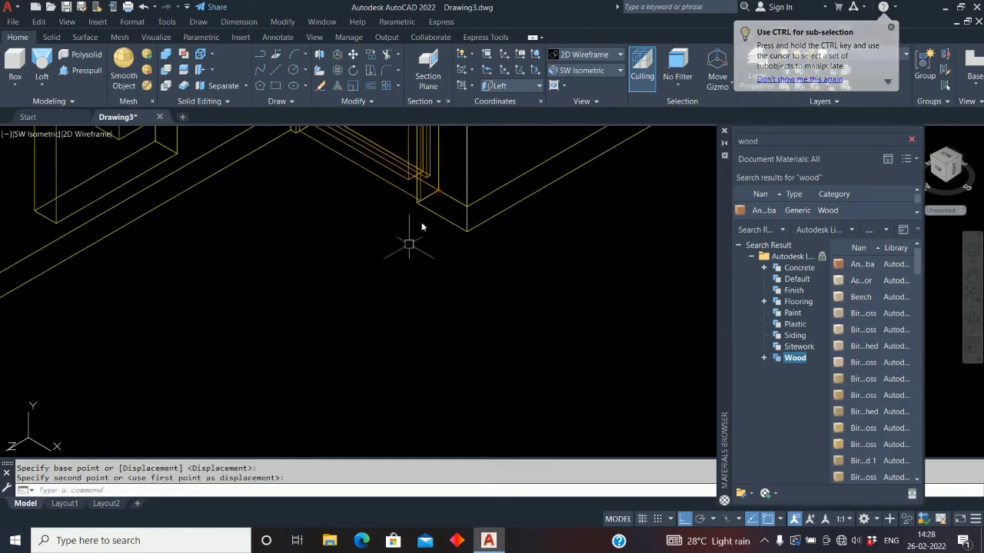
Step: Undo the move of the outer door frame
scroll(380, 290, down, 5)
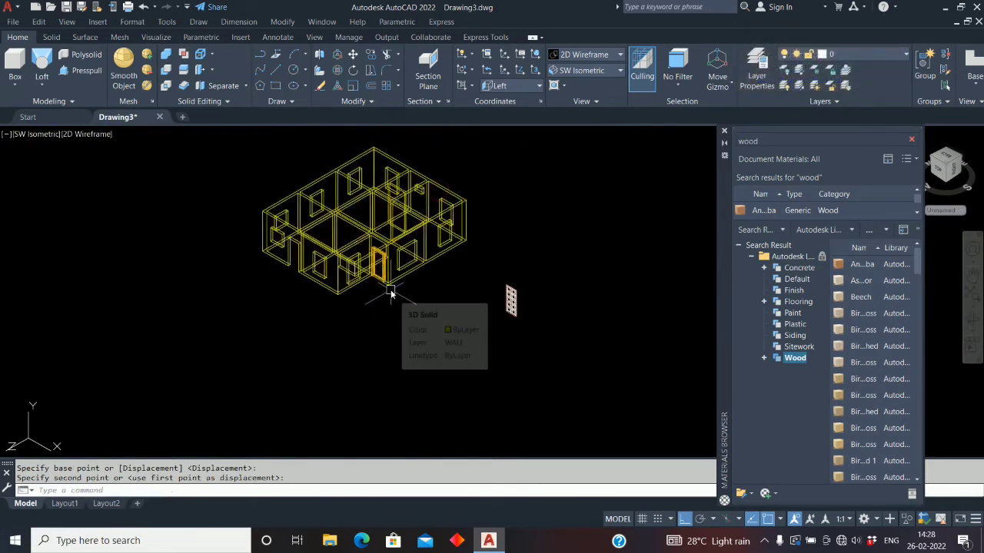
scroll(390, 288, up, 6)
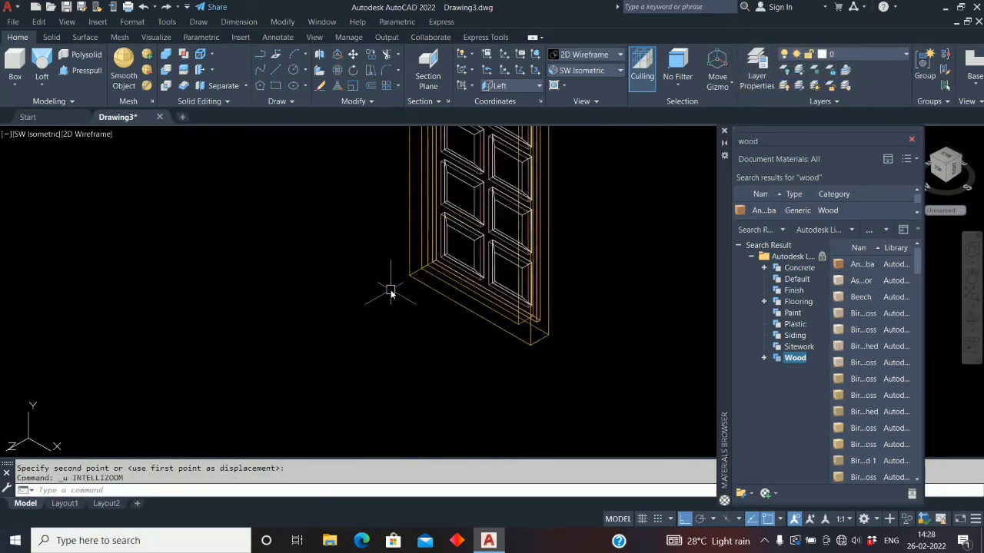
key(ctrl+z)
key(ctrl+z)
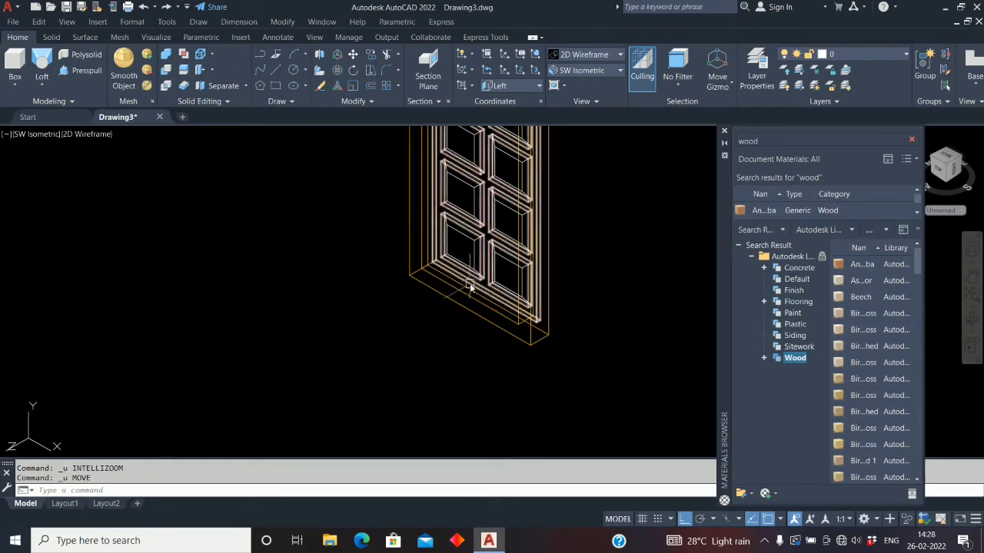
middle_drag(500, 282, 464, 323)
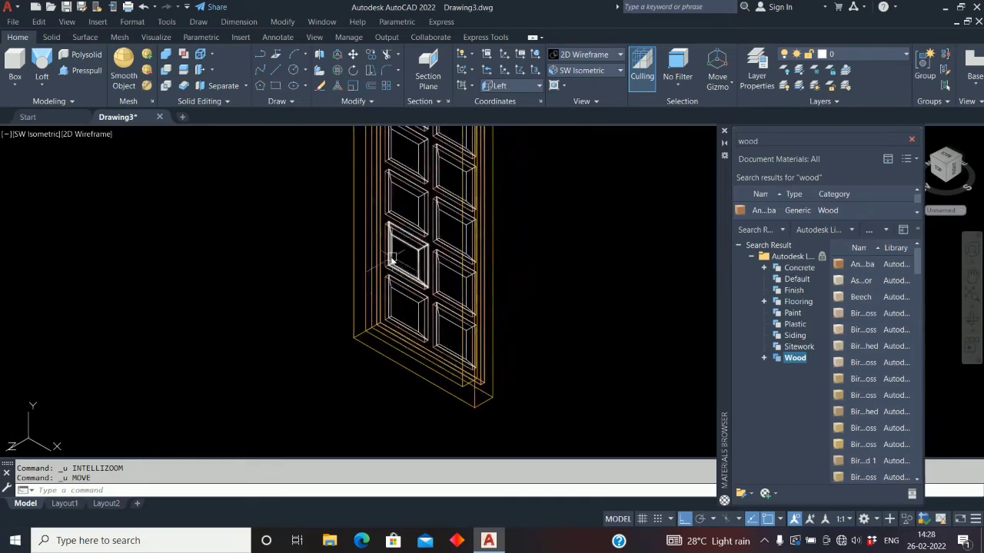
scroll(388, 269, up, 4)
middle_drag(389, 315, 390, 213)
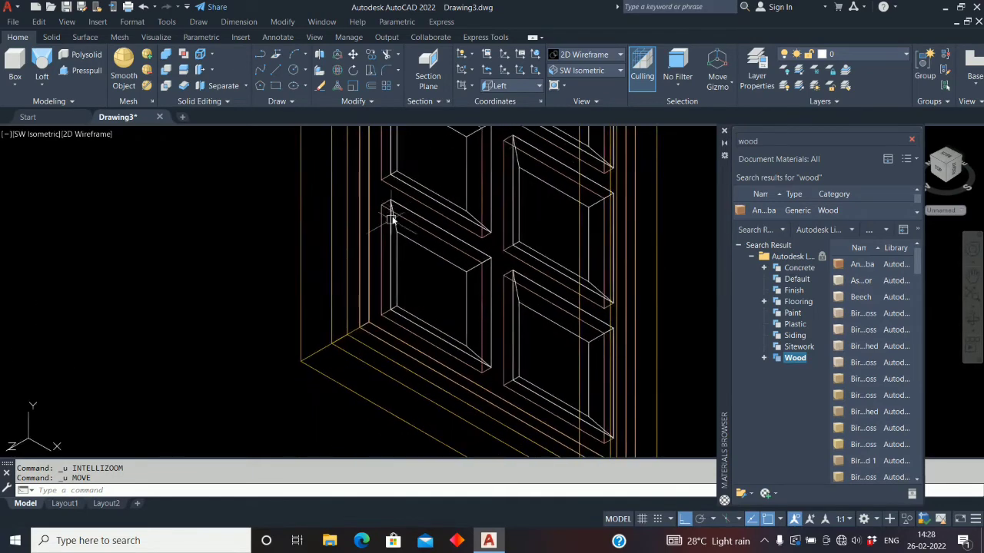
click(419, 319)
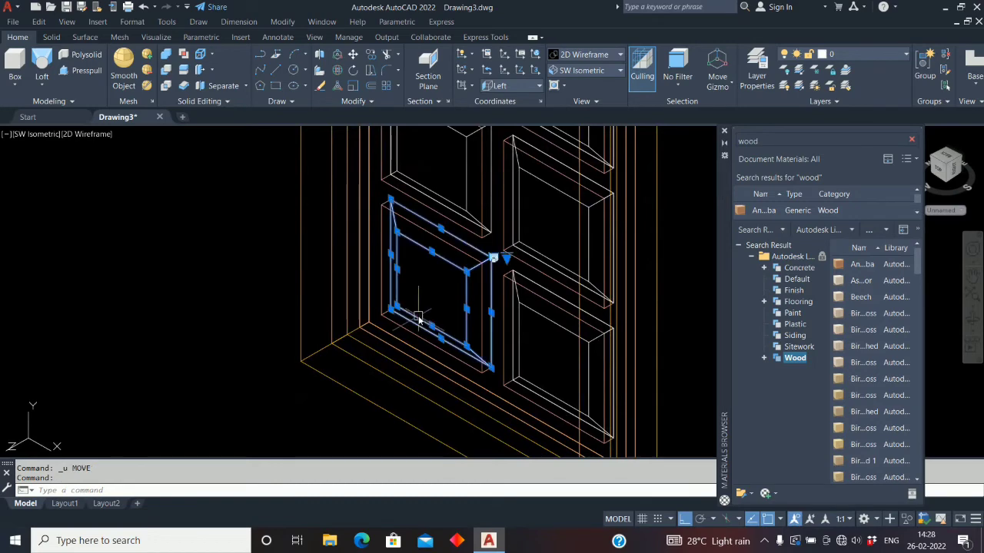
click(466, 205)
middle_drag(438, 256, 435, 401)
scroll(442, 323, down, 5)
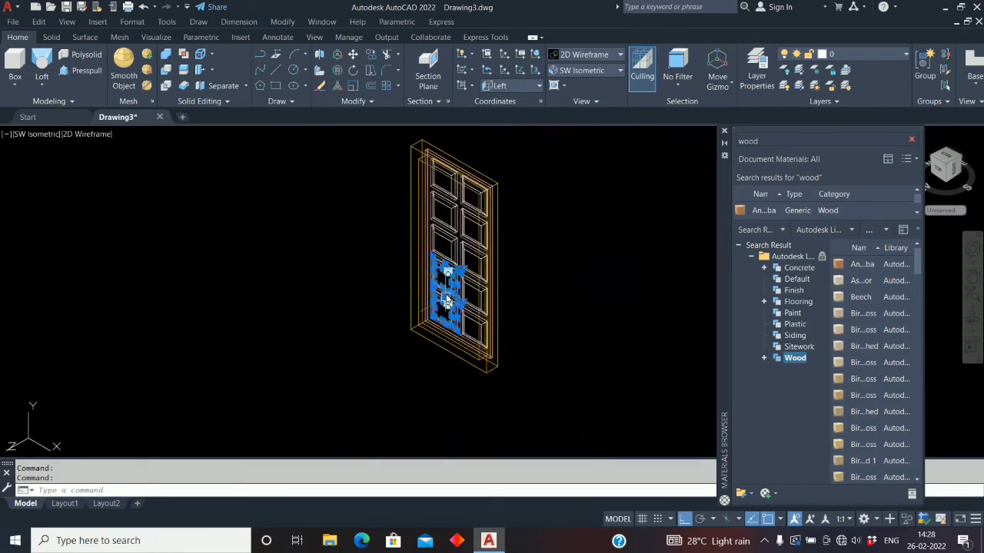
scroll(450, 259, up, 5)
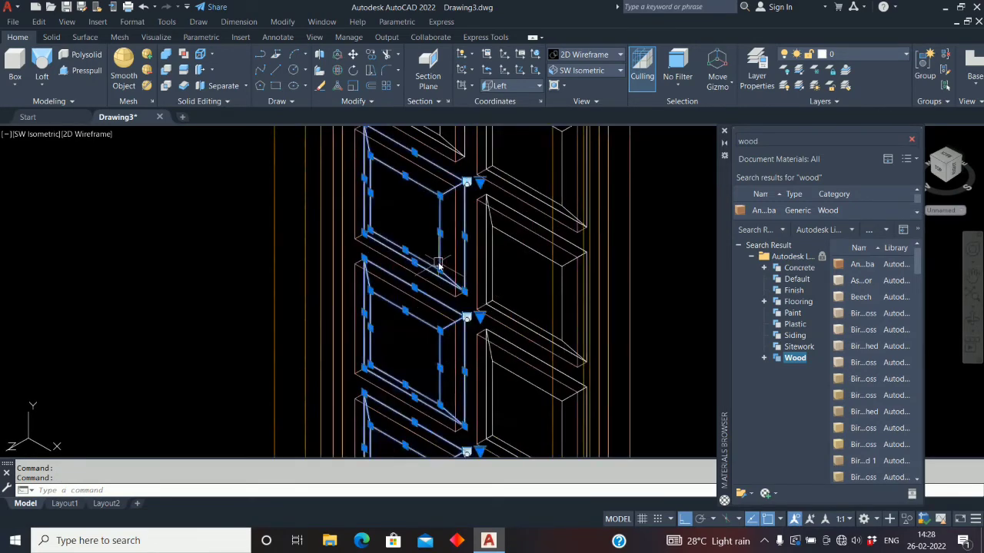
key(Escape)
key(Escape)
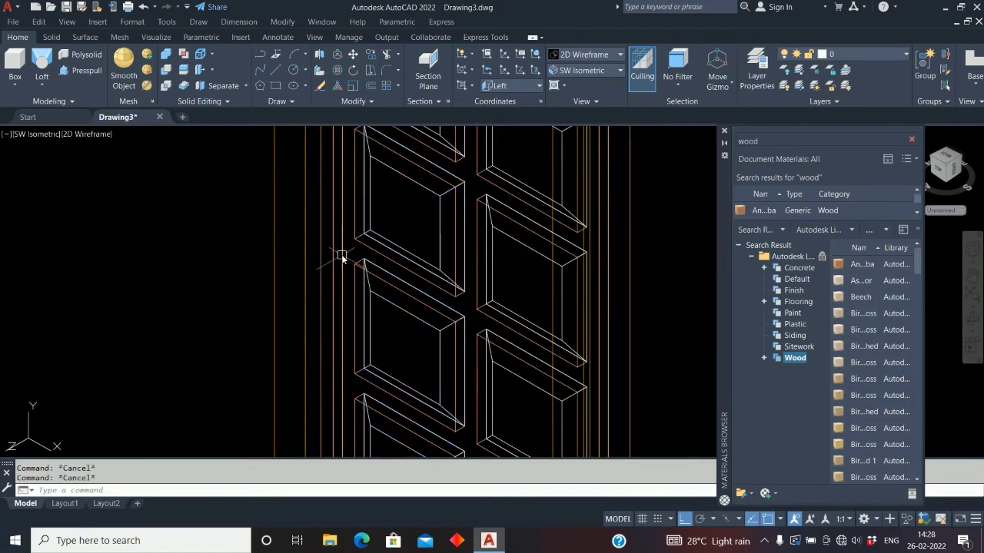
Step: Combine the outer door frame, the door leaf and all ten raised panels into a single solid with Union
click(166, 54)
scroll(396, 332, down, 5)
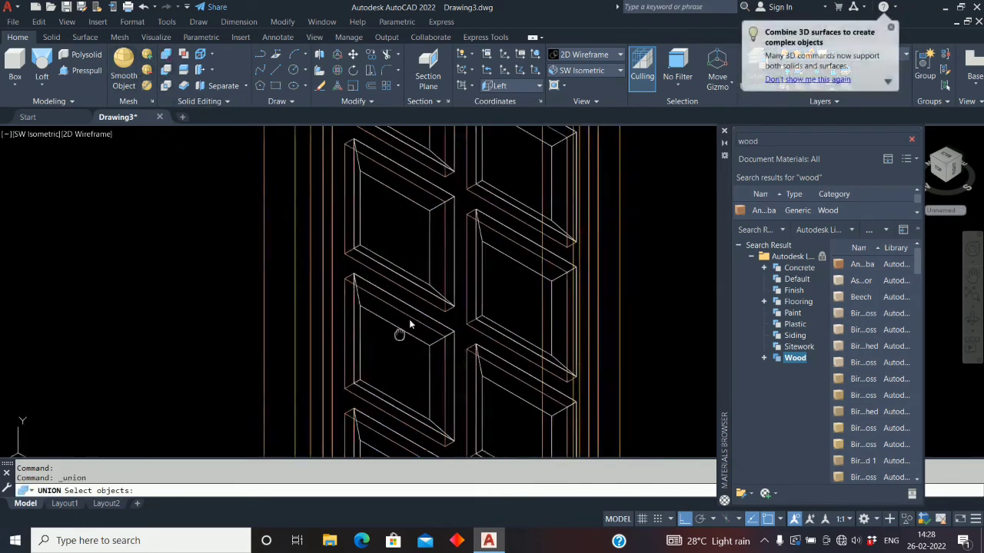
click(443, 223)
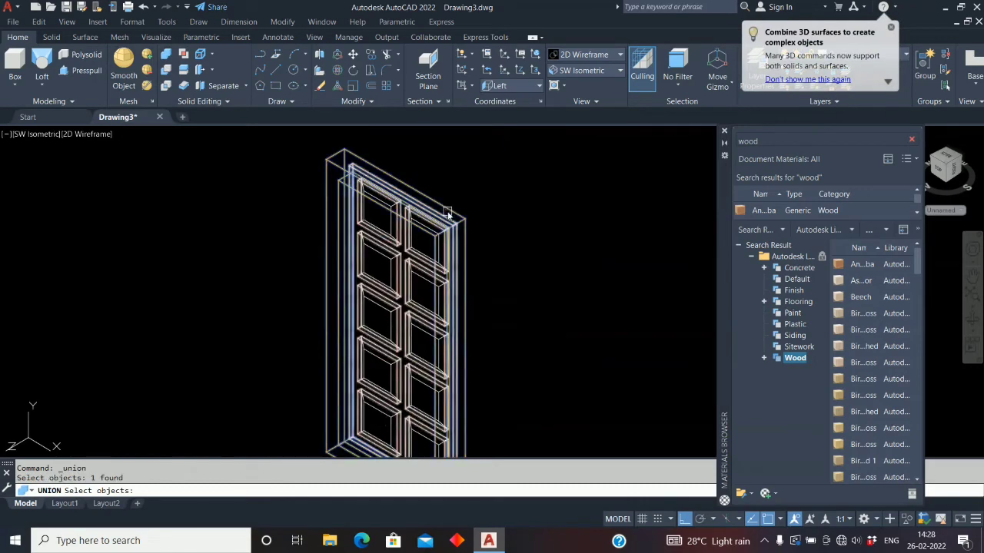
click(446, 257)
scroll(446, 256, up, 4)
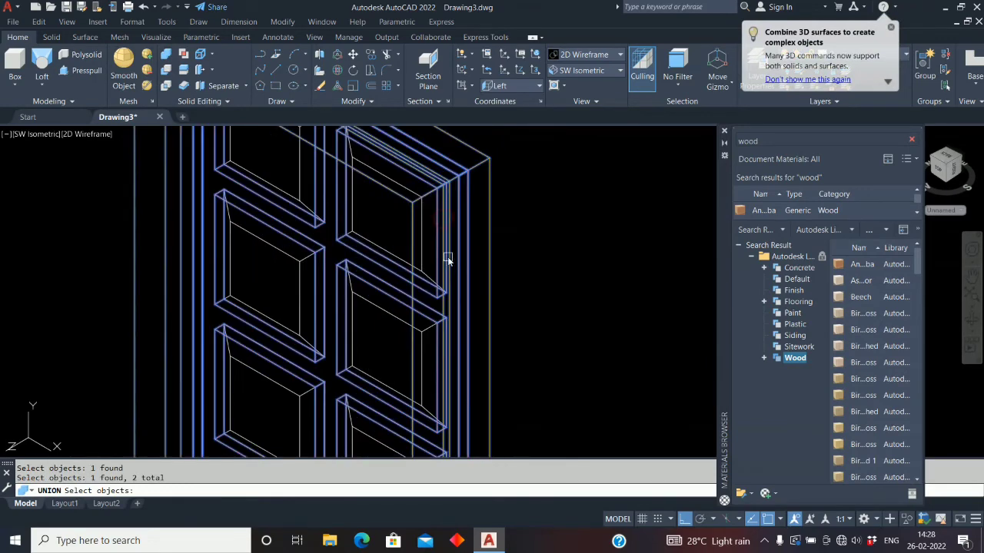
click(352, 236)
click(343, 241)
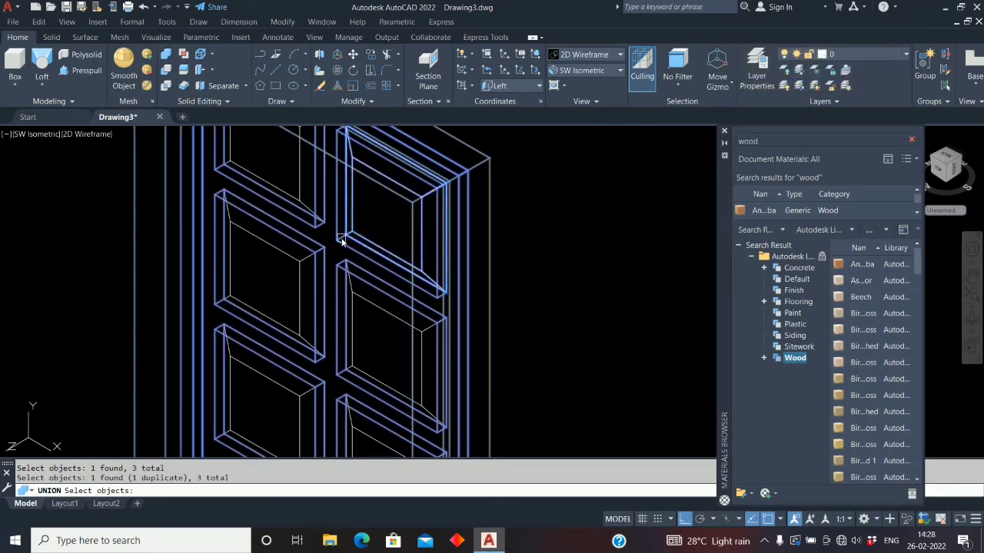
click(292, 247)
mouse_move(292, 247)
middle_down()
mouse_move(325, 233)
mouse_move(376, 238)
middle_up()
click(375, 238)
middle_drag(292, 258, 348, 256)
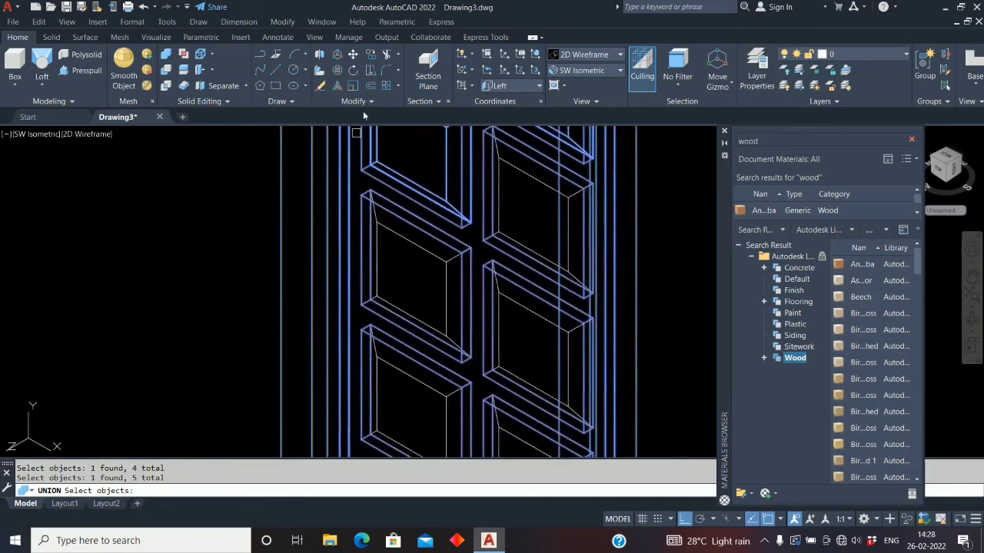
click(376, 352)
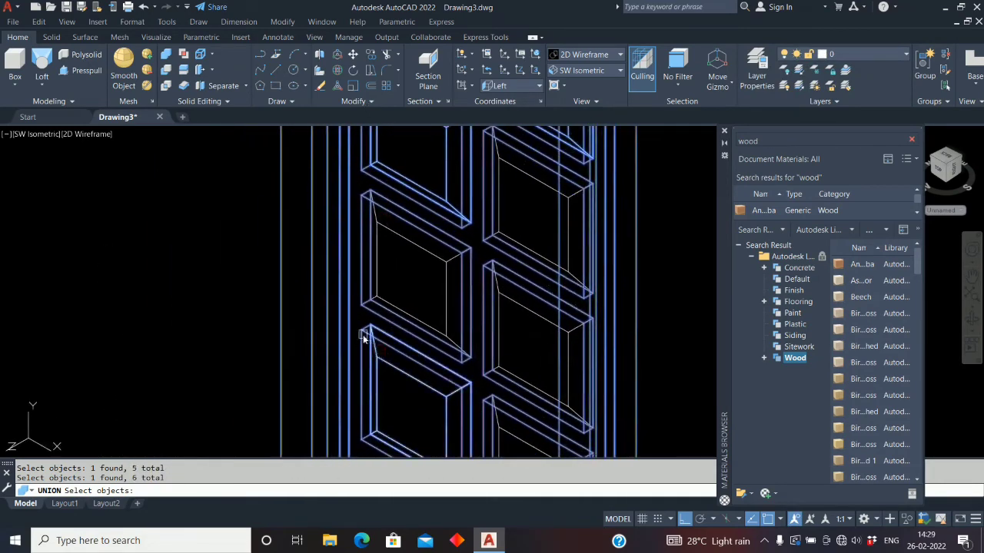
scroll(419, 292, down, 5)
scroll(428, 371, up, 5)
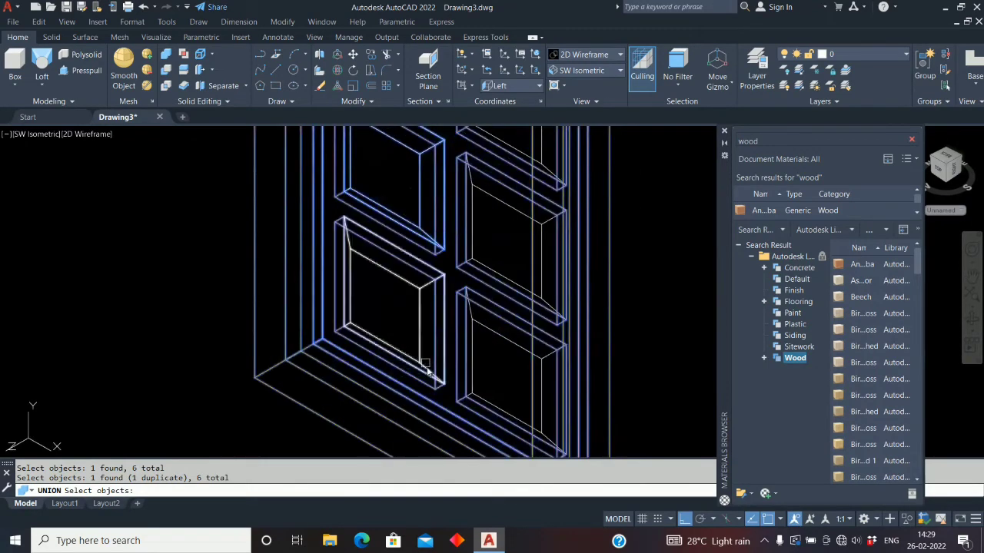
click(413, 341)
click(494, 325)
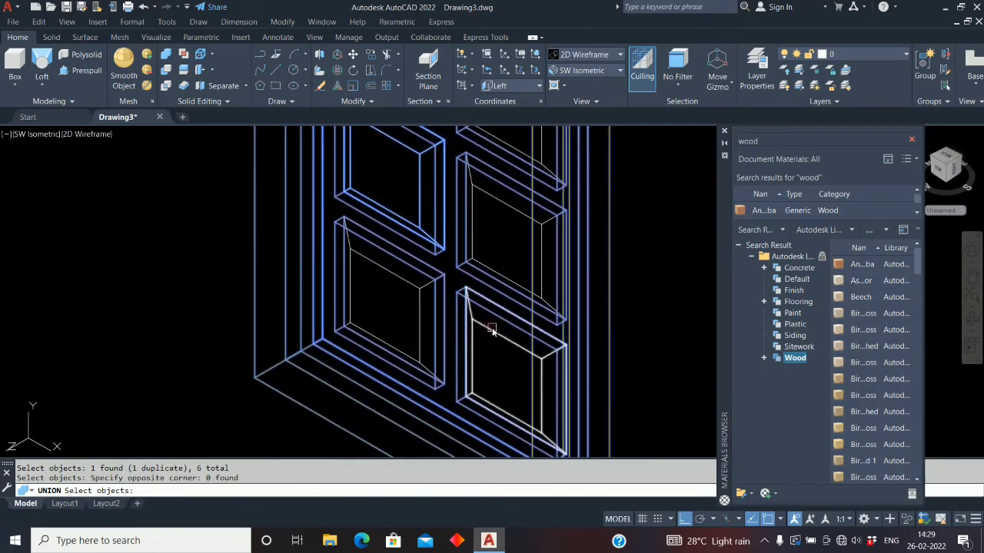
click(492, 331)
scroll(485, 336, down, 4)
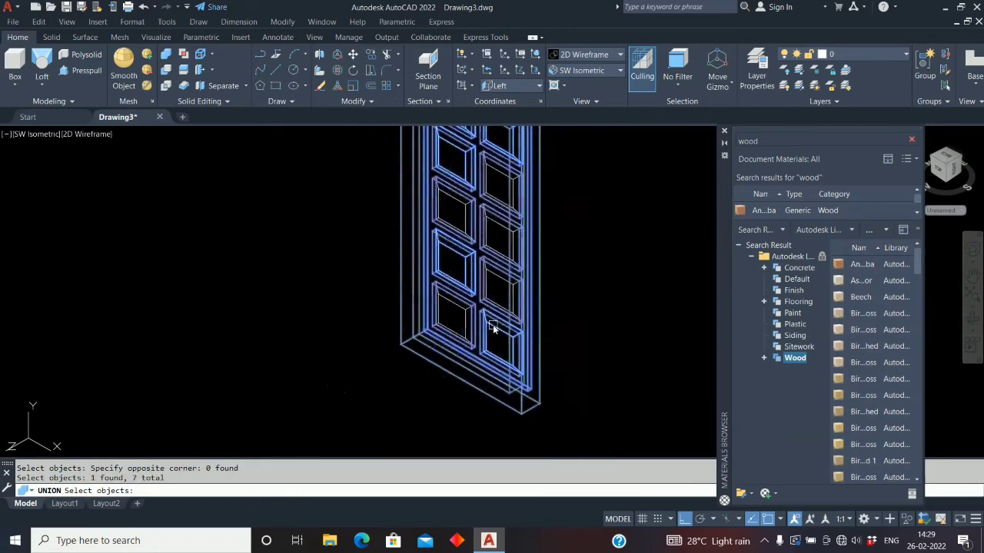
click(493, 290)
click(498, 231)
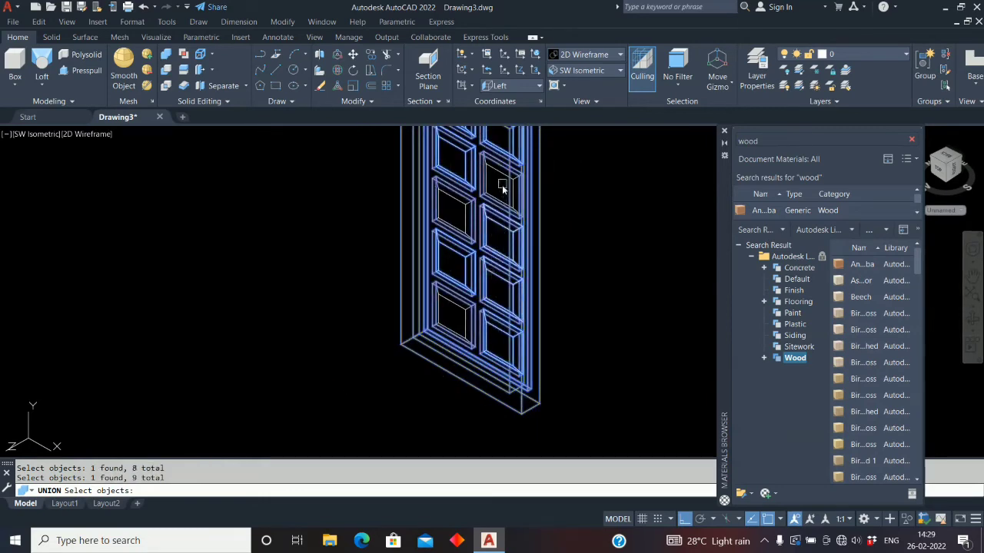
click(501, 172)
middle_drag(479, 252, 460, 355)
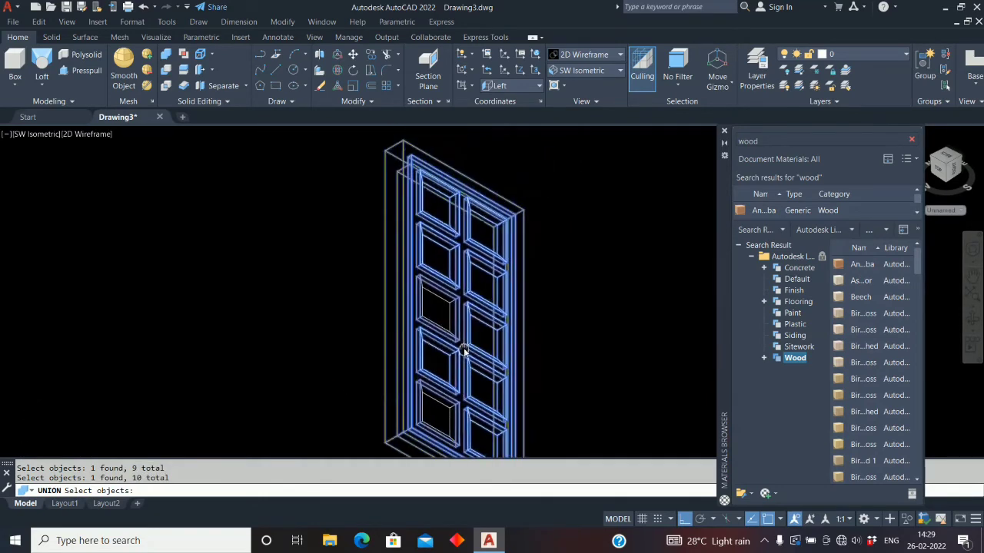
click(445, 317)
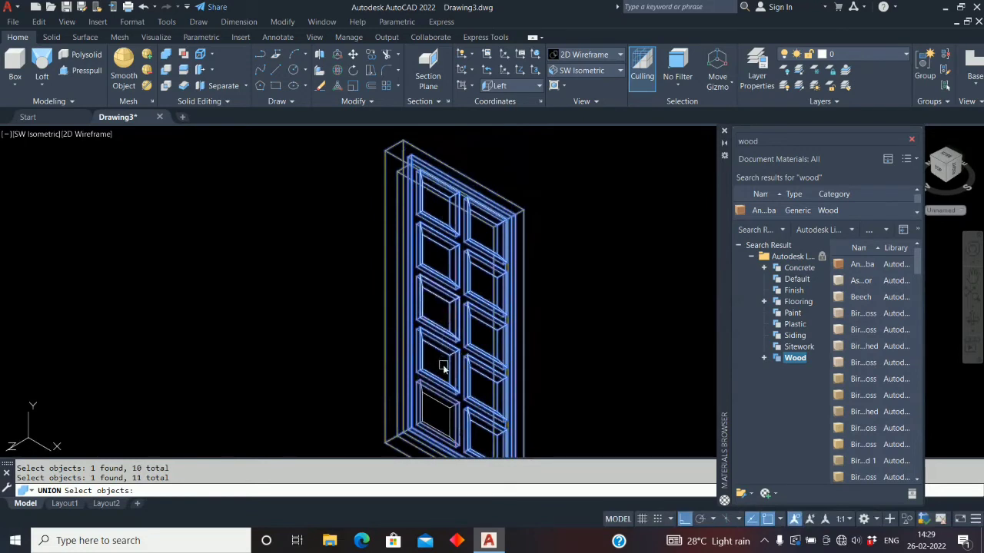
click(431, 402)
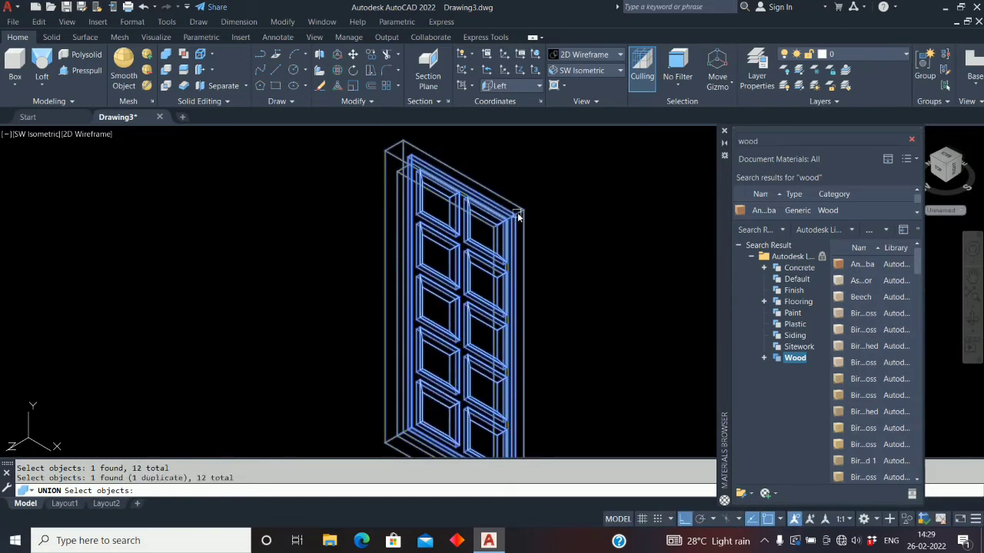
scroll(453, 314, up, 5)
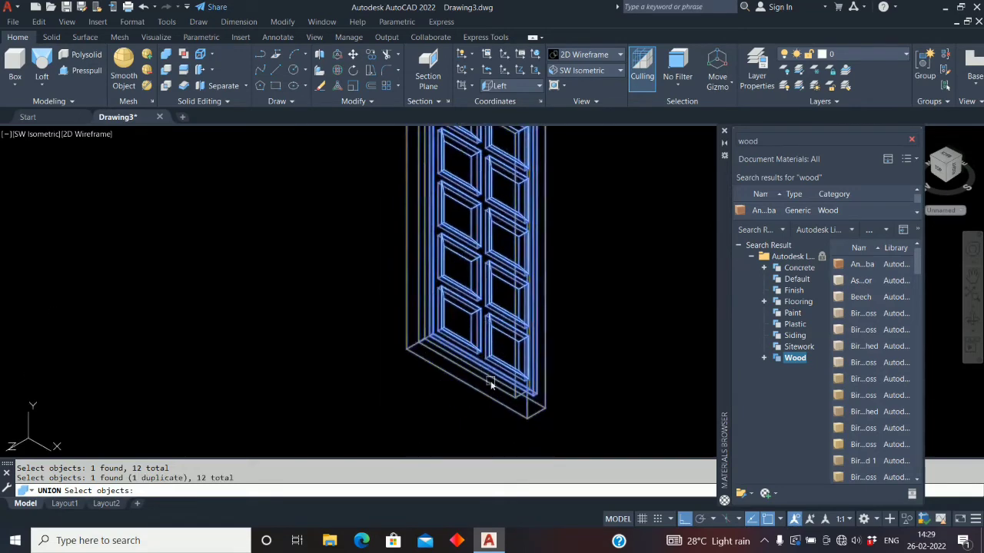
scroll(438, 374, down, 4)
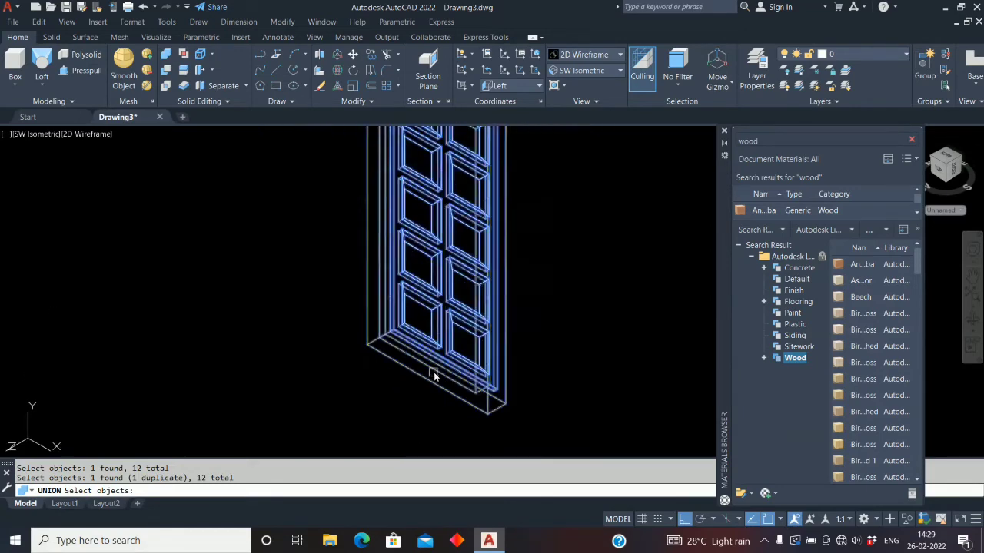
key(Return)
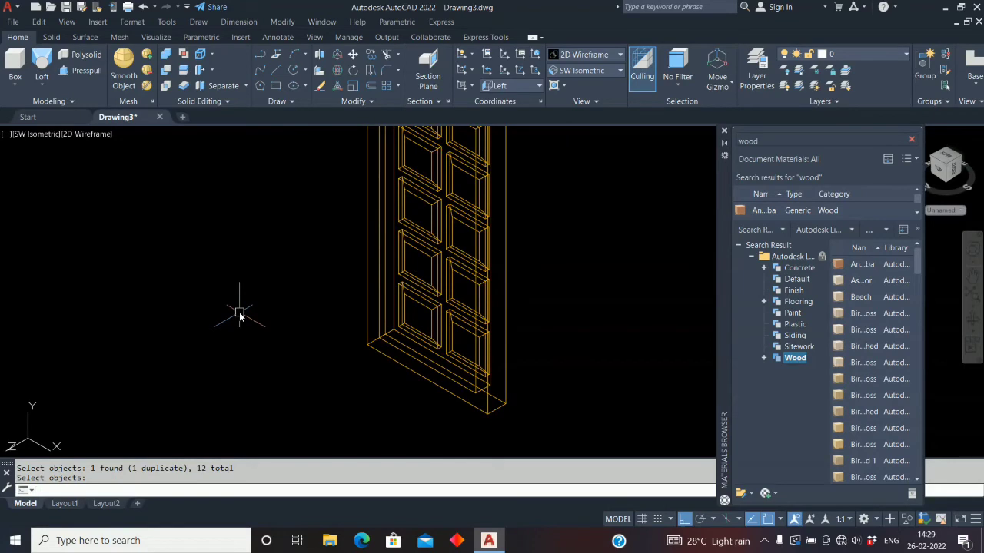
Step: Move the united door by the outer frame's bottom corner to the matching bottom corner of the house's front doorway
scroll(428, 351, down, 5)
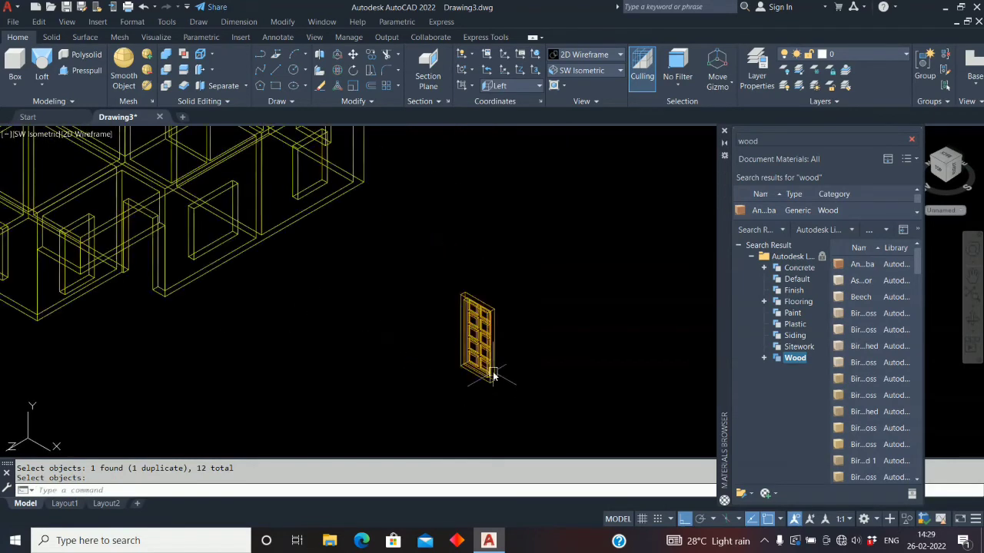
text(m)
key(Return)
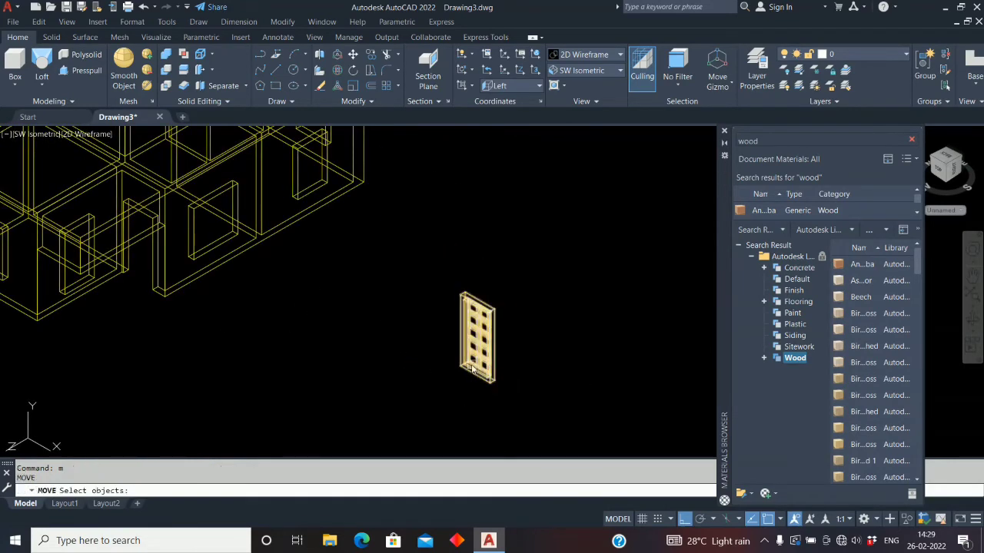
click(470, 369)
key(Return)
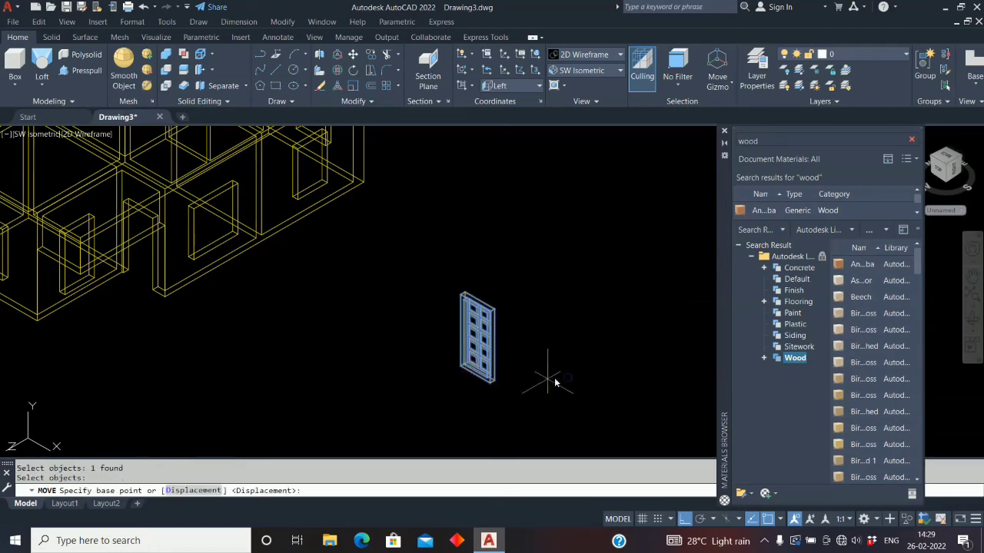
scroll(496, 384, up, 5)
click(492, 389)
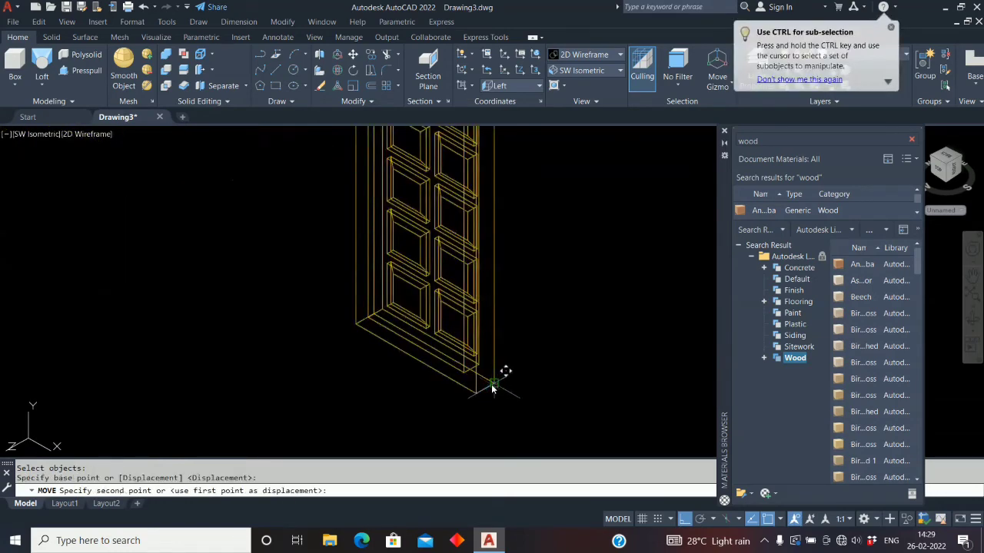
scroll(496, 381, down, 6)
scroll(203, 338, up, 8)
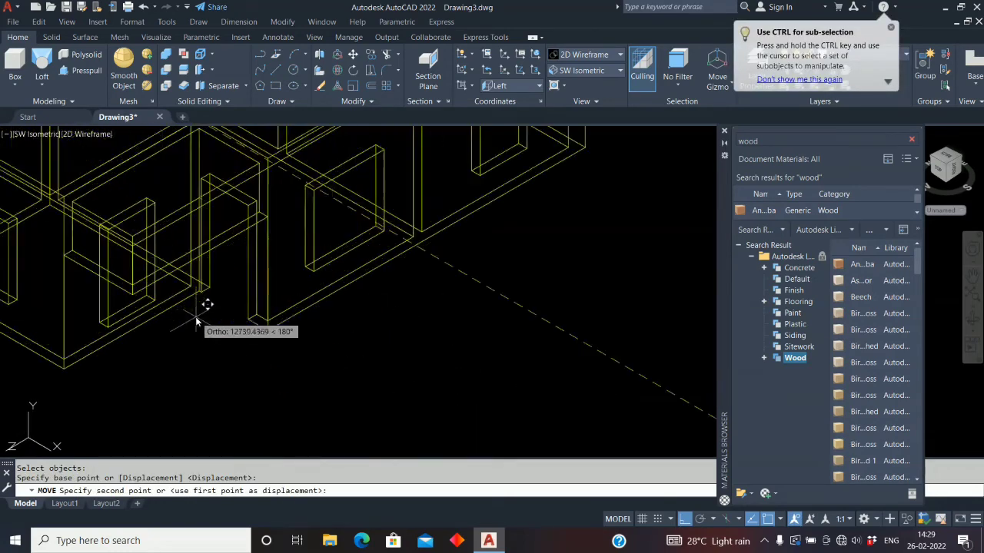
click(323, 317)
Step: Display the model in the Realistic visual style with the front doorway in close-up
scroll(323, 316, down, 8)
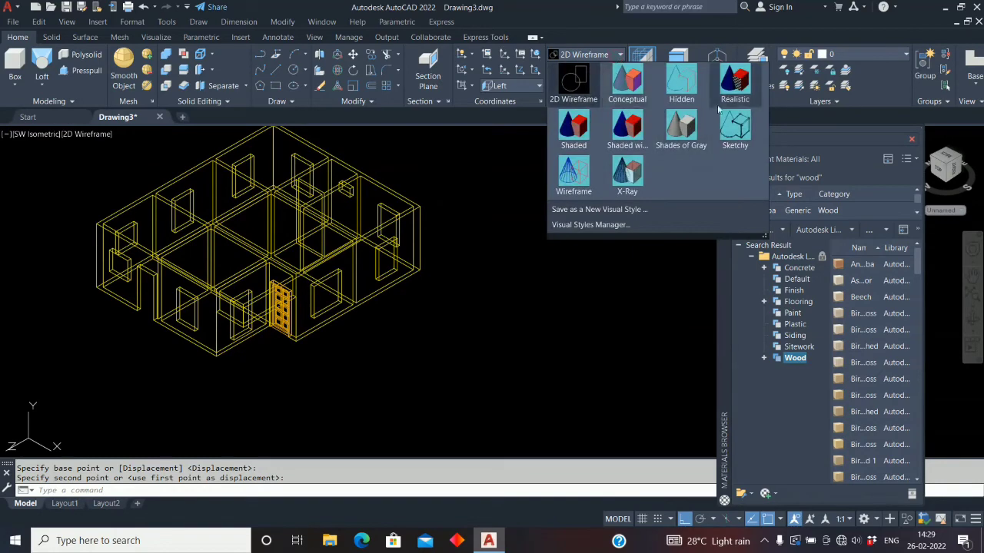
click(734, 83)
scroll(330, 301, up, 3)
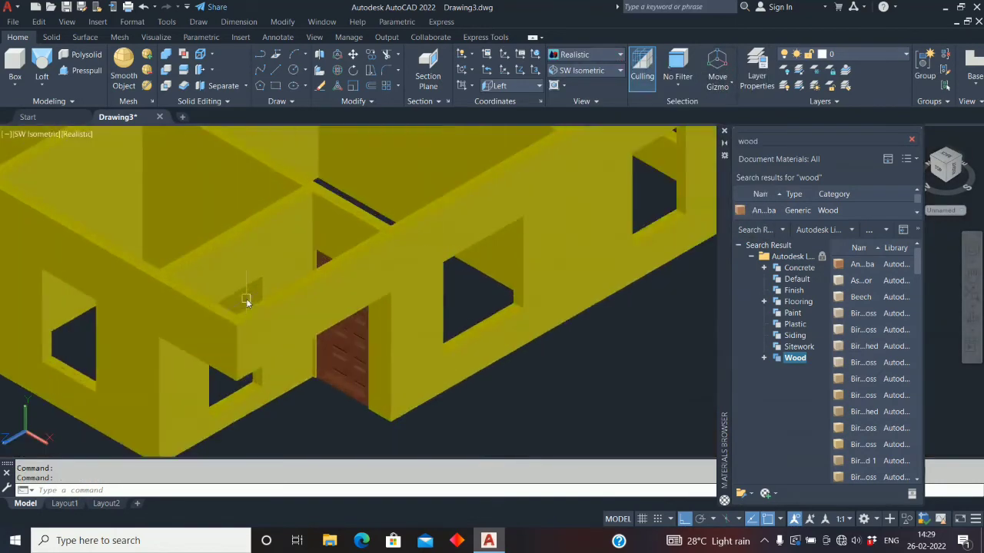
scroll(338, 362, up, 3)
middle_drag(342, 369, 400, 361)
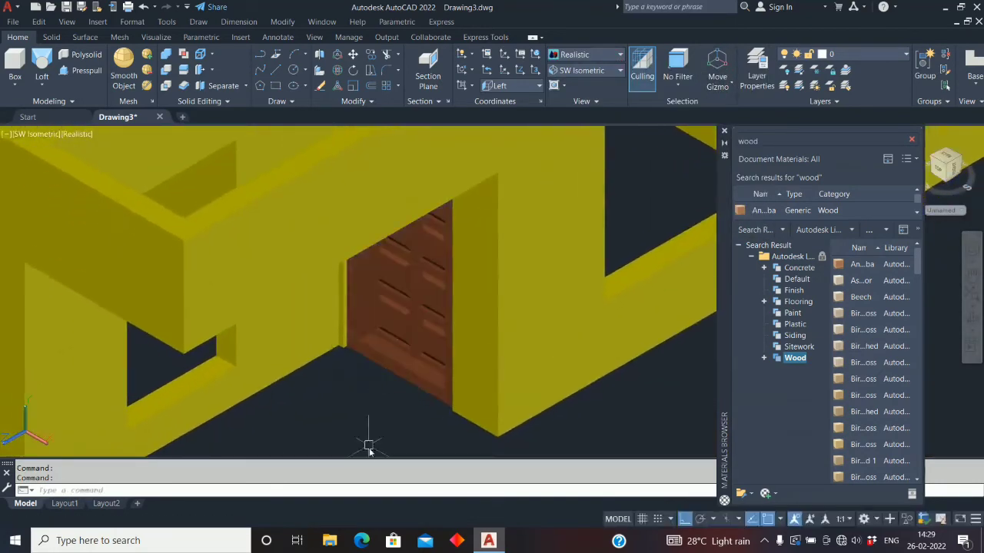
Step: Examine how the wooden door sits in the front doorway and within the whole house
scroll(360, 343, down, 2)
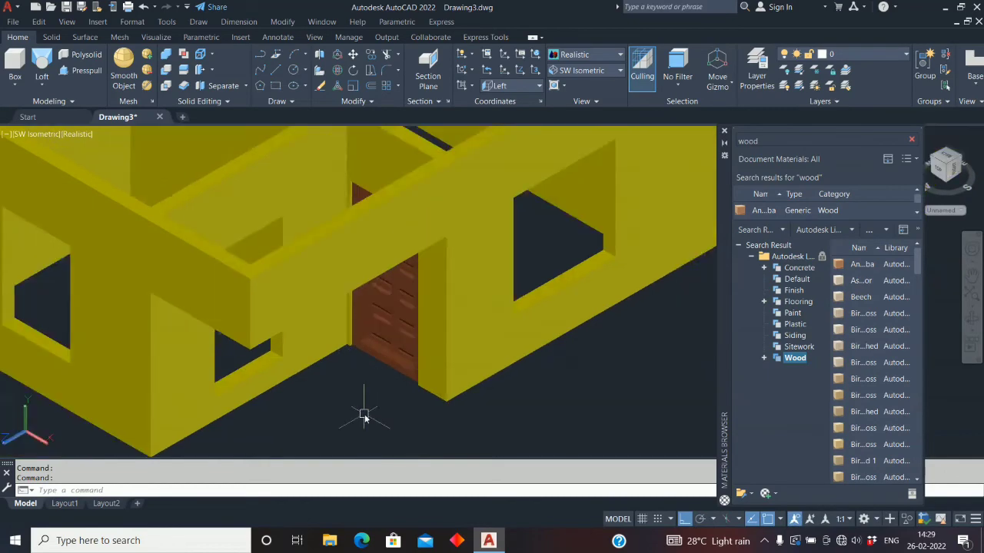
scroll(364, 416, down, 4)
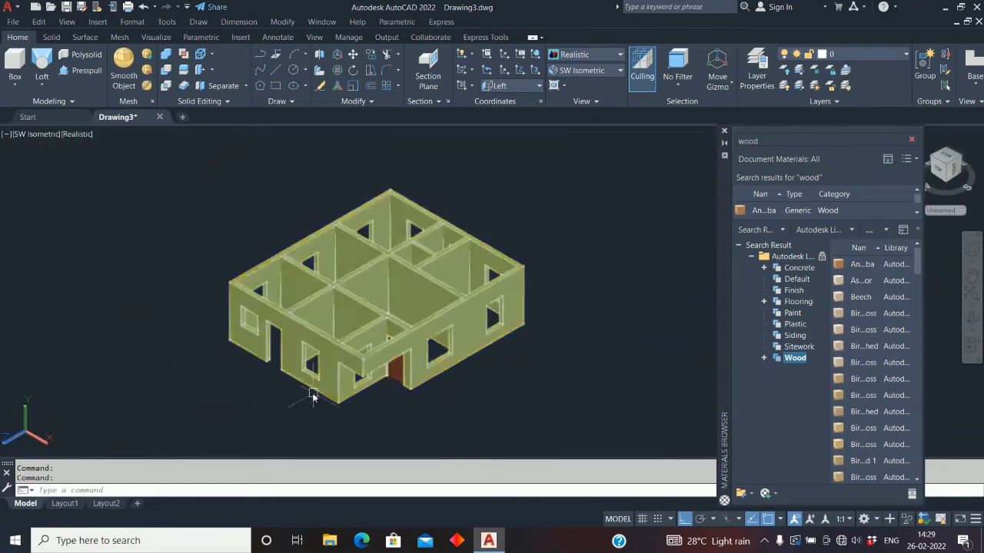
scroll(269, 374, up, 3)
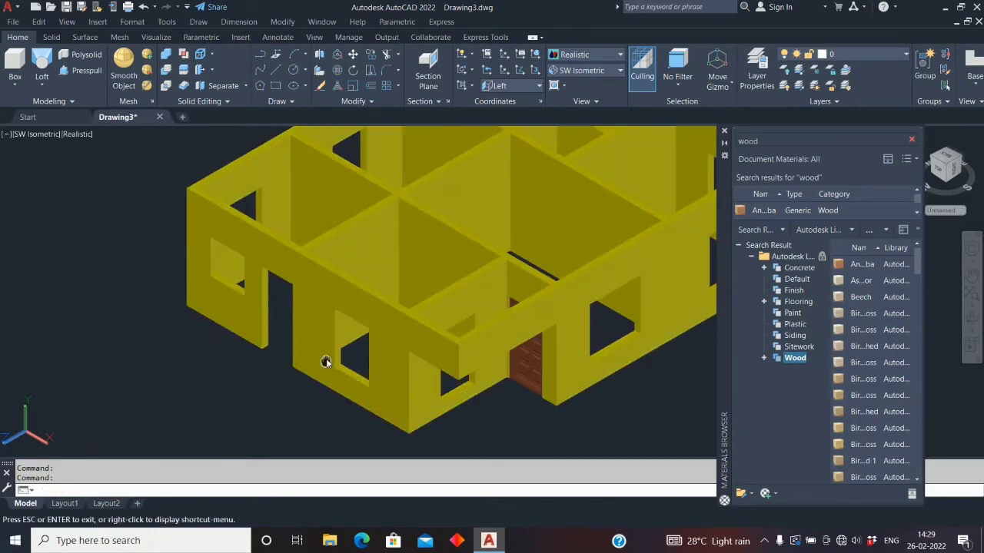
middle_drag(330, 358, 213, 320)
scroll(273, 266, down, 3)
scroll(327, 294, up, 4)
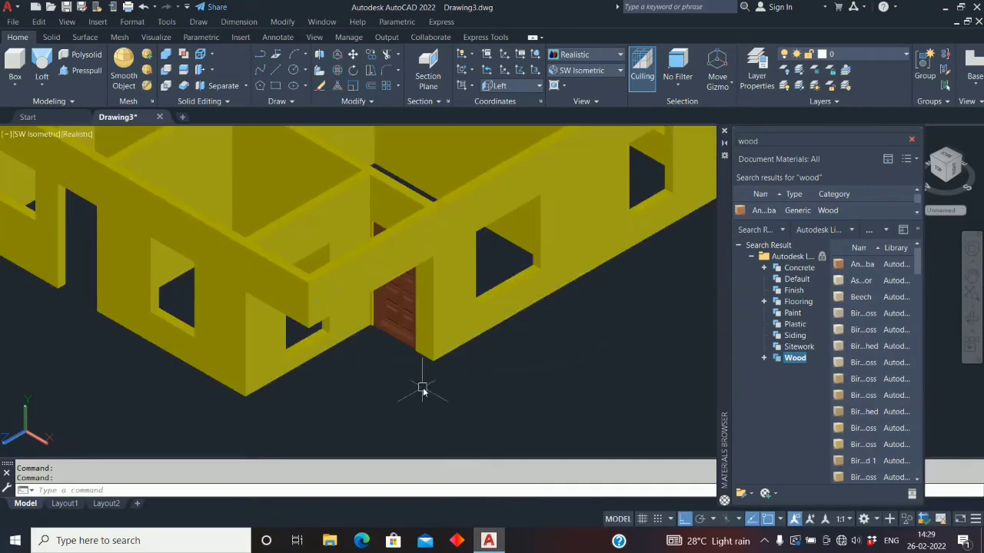
scroll(446, 373, down, 2)
scroll(298, 353, up, 2)
scroll(358, 356, down, 2)
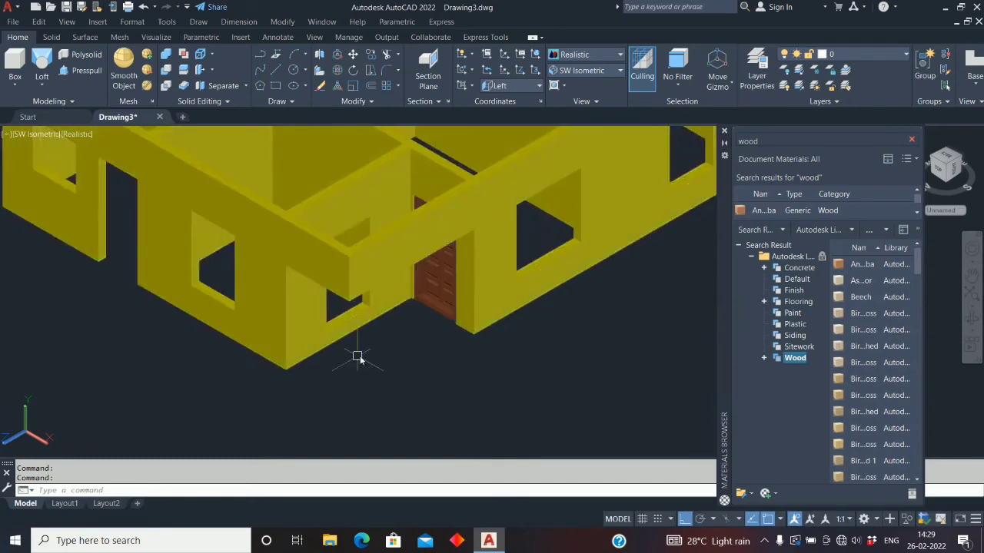
middle_drag(358, 355, 318, 364)
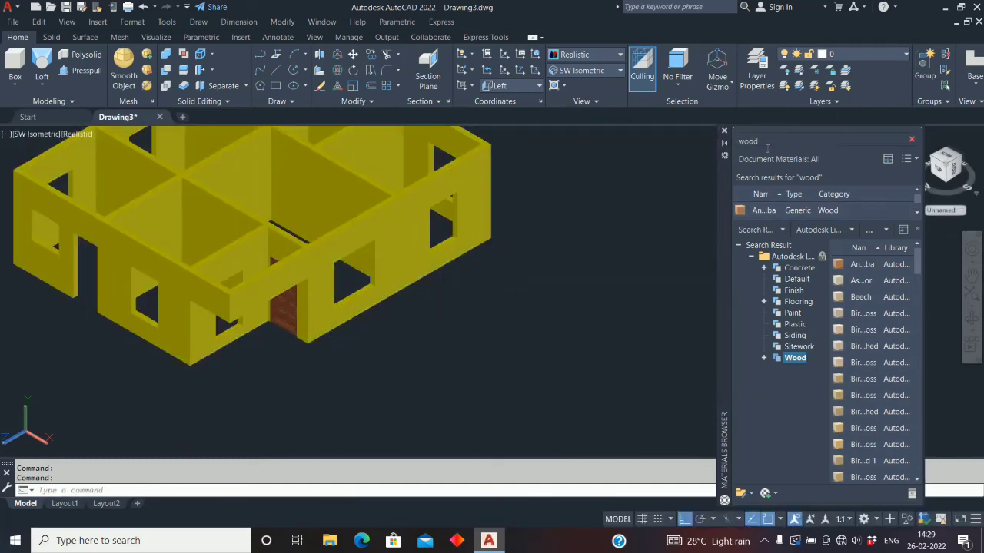
Step: Close the Materials Browser and draw a 900 by 2100 upright rectangle in the empty space beside the house
click(724, 131)
scroll(484, 254, down, 3)
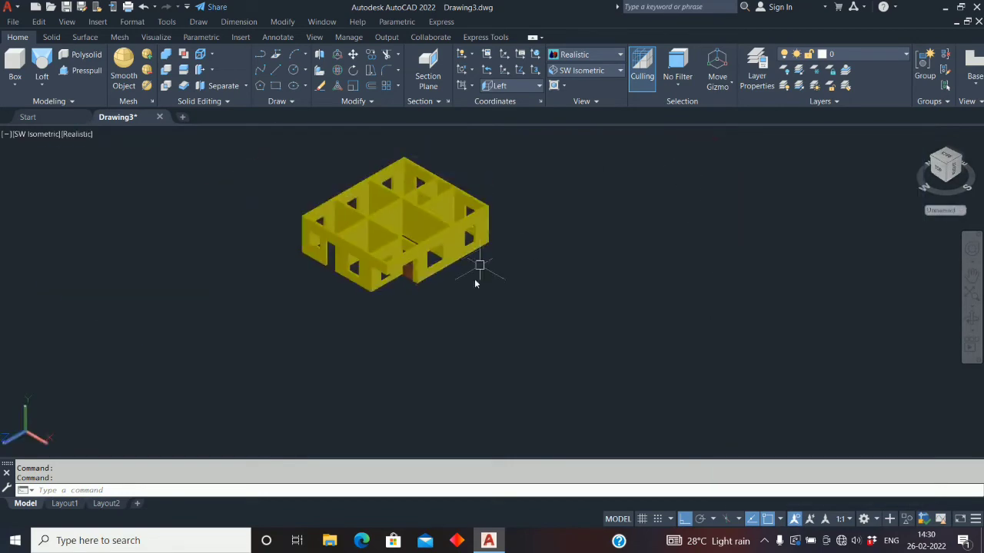
shift+middle_drag(479, 263, 461, 307)
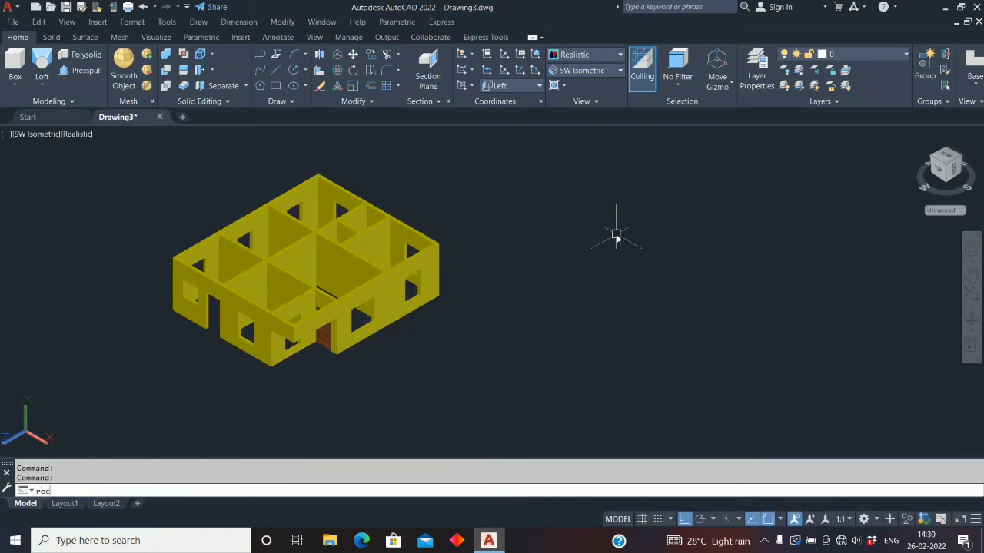
key(Return)
click(576, 339)
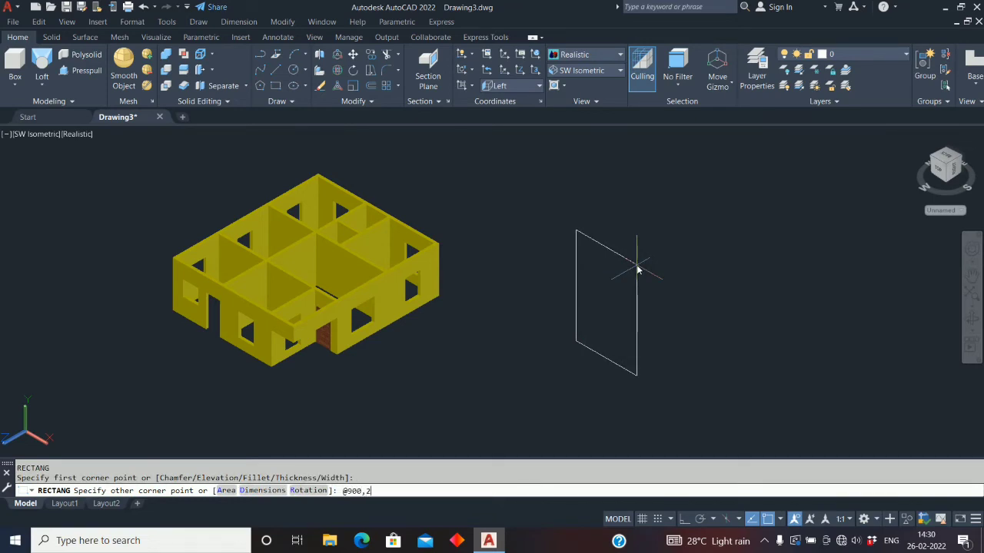
text(@900,2100)
key(Return)
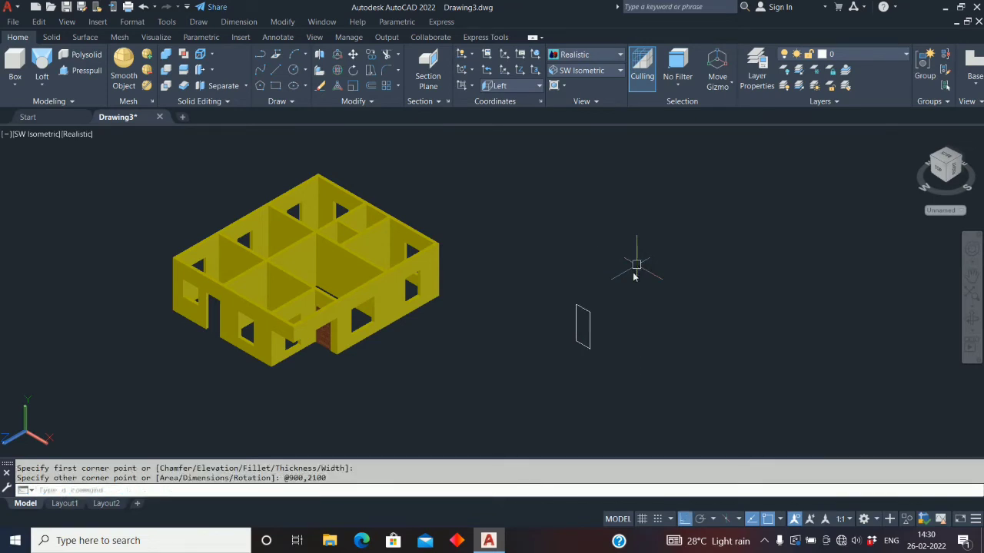
Step: Offset the new upright rectangle 100 inward to outline the door frame opening
scroll(580, 350, up, 3)
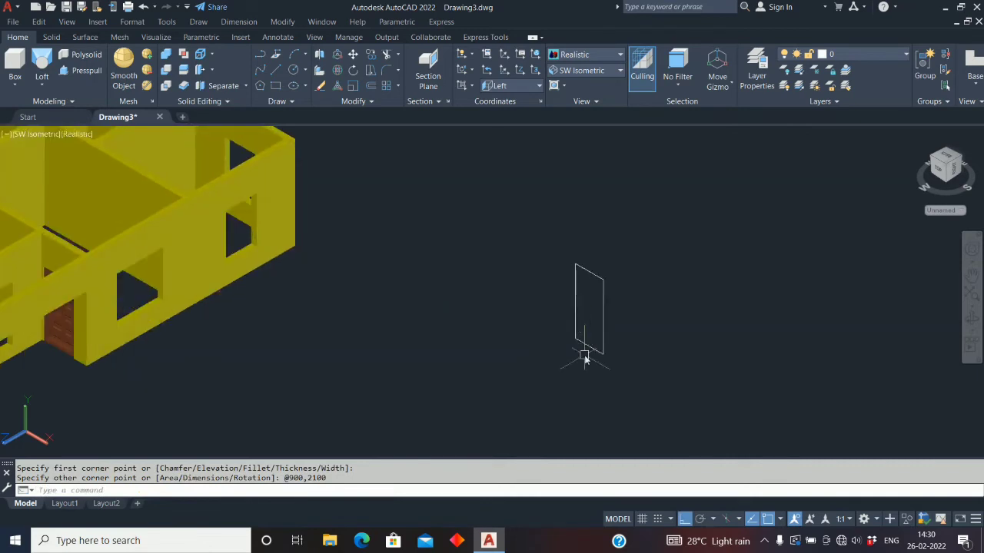
scroll(586, 357, up, 3)
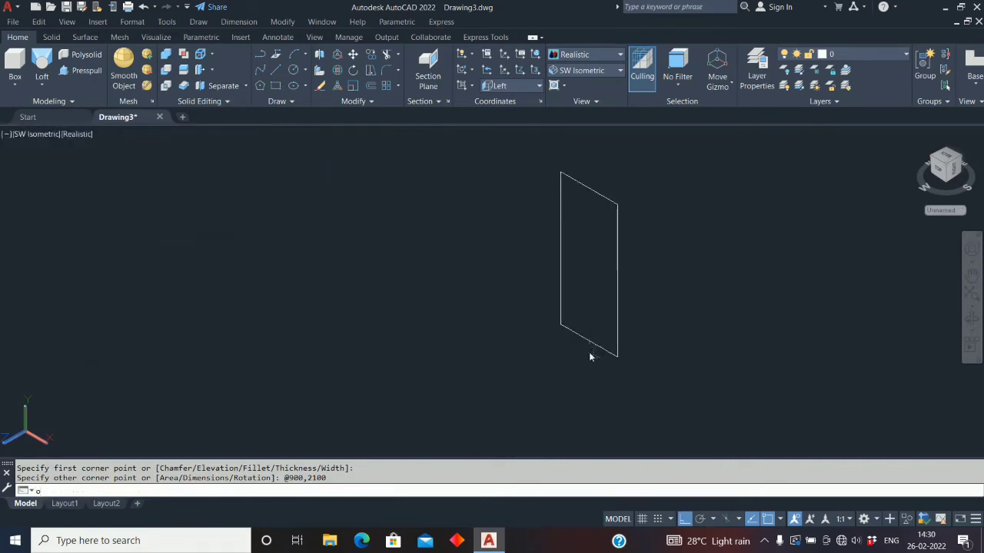
text(o)
key(Return)
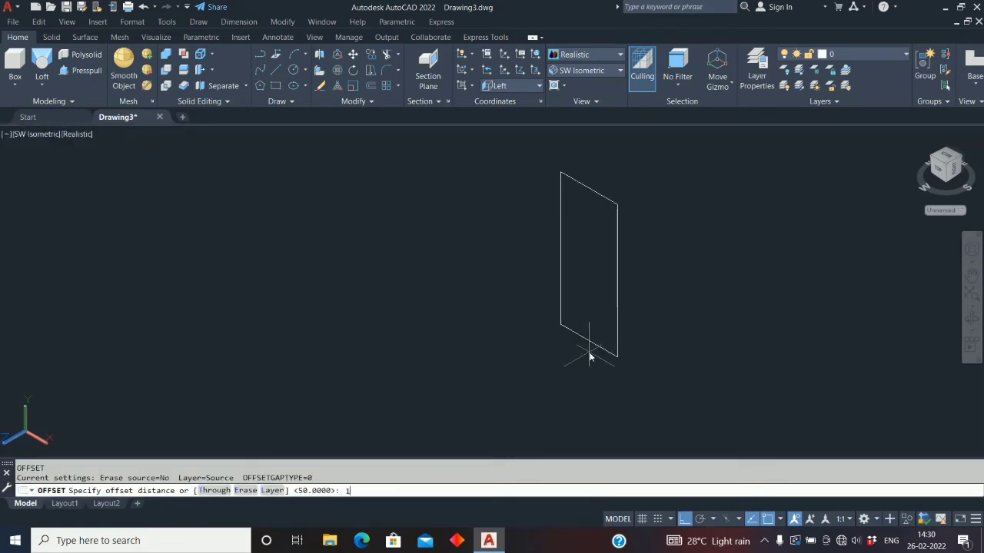
text(100)
key(Return)
click(604, 347)
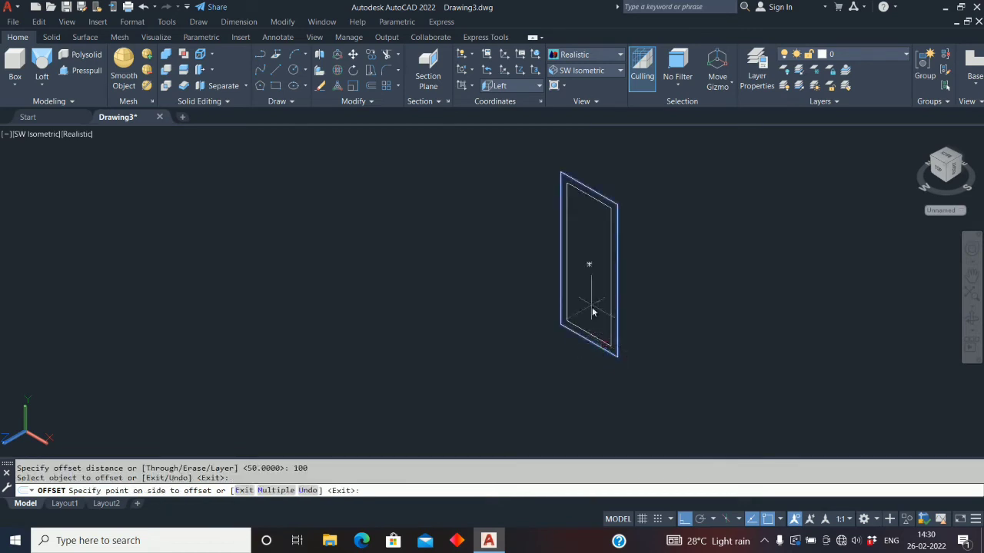
click(592, 307)
right_click(634, 343)
click(646, 348)
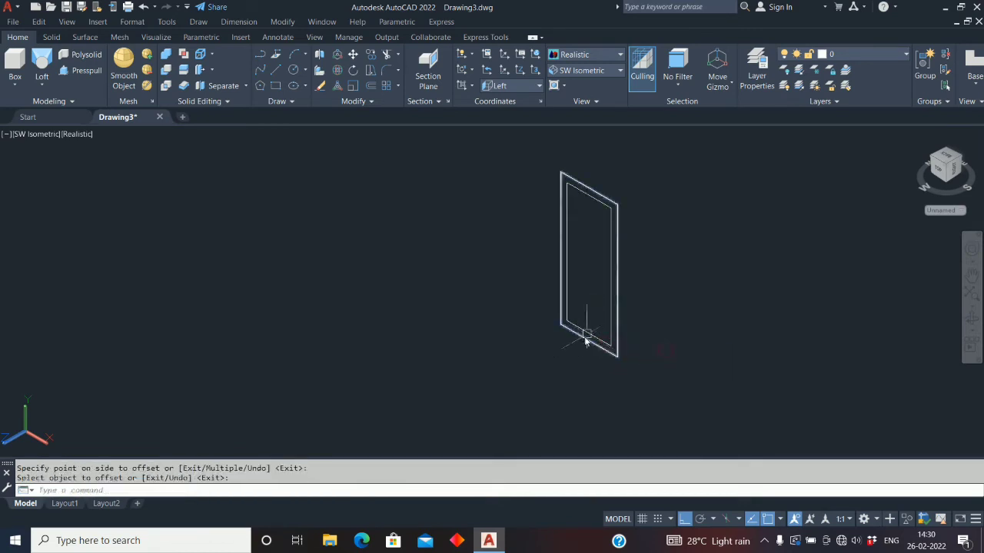
scroll(587, 333, up, 2)
scroll(561, 354, up, 2)
middle_drag(562, 354, 540, 371)
scroll(610, 305, down, 5)
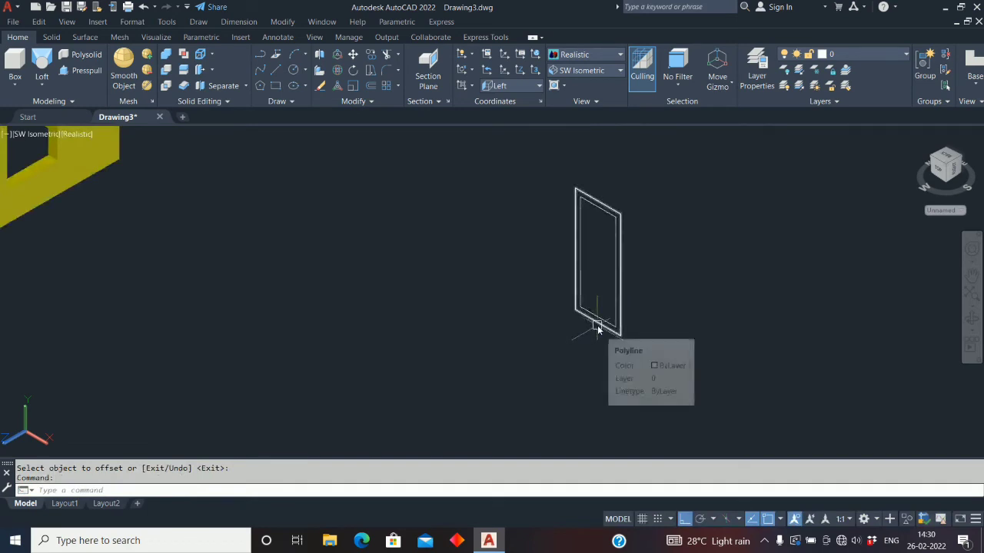
middle_drag(574, 338, 551, 374)
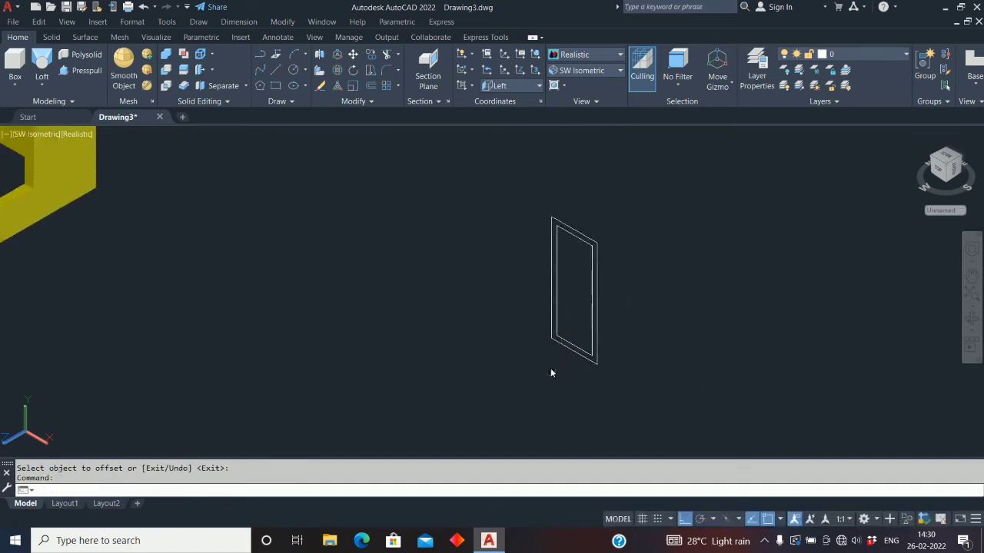
scroll(551, 373, up, 2)
middle_drag(586, 259, 552, 277)
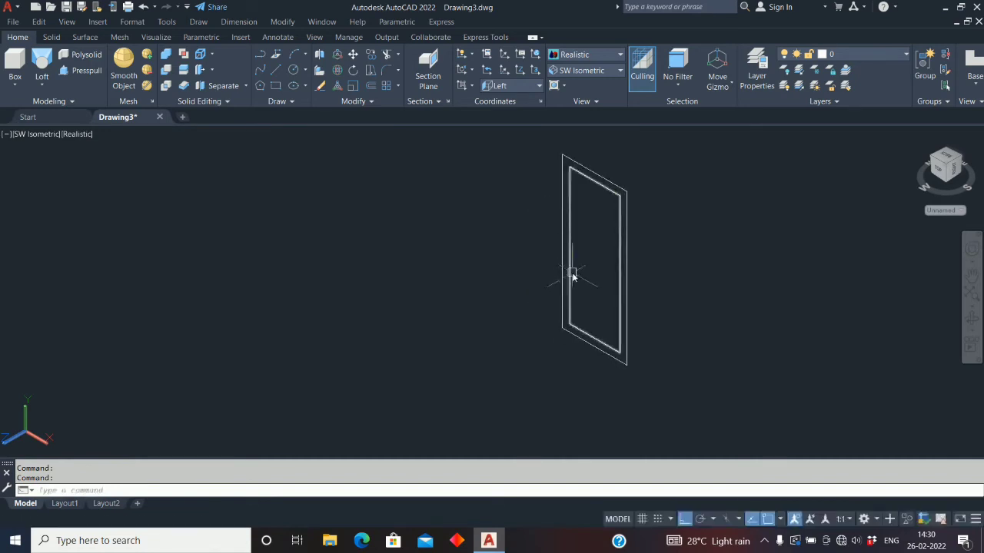
scroll(553, 283, up, 2)
scroll(593, 230, down, 3)
shift+middle_drag(591, 226, 578, 272)
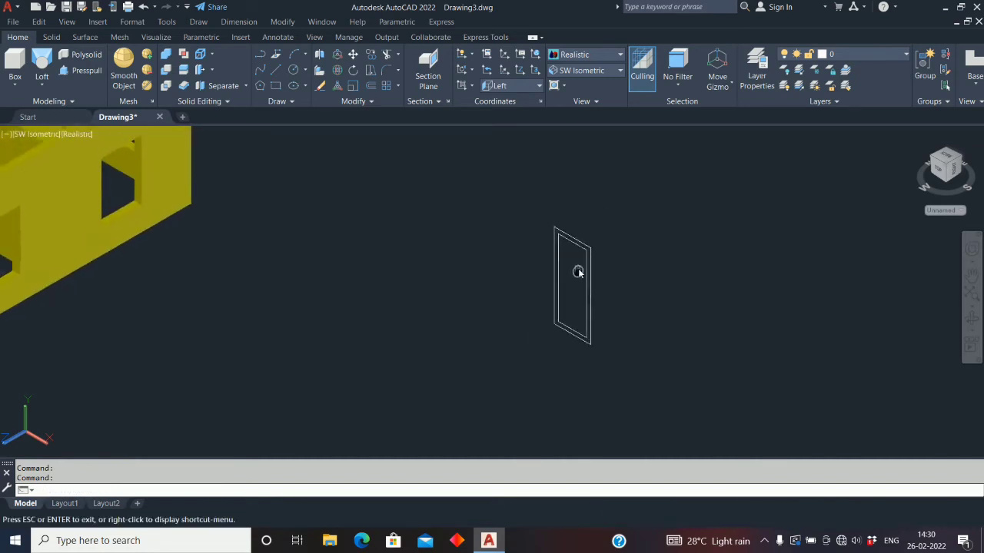
scroll(600, 256, up, 2)
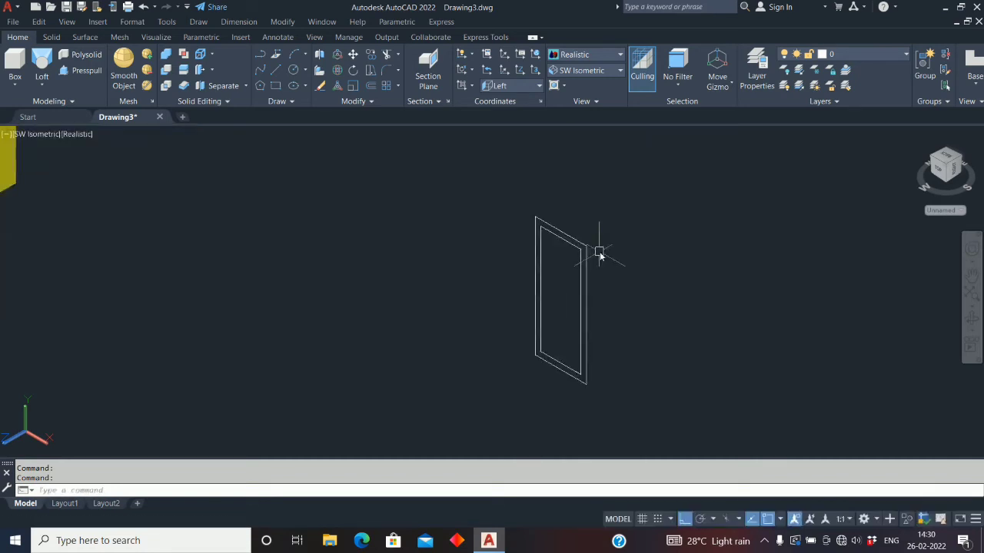
Step: Extrude both nested door frame rectangles to a height of 150
click(42, 91)
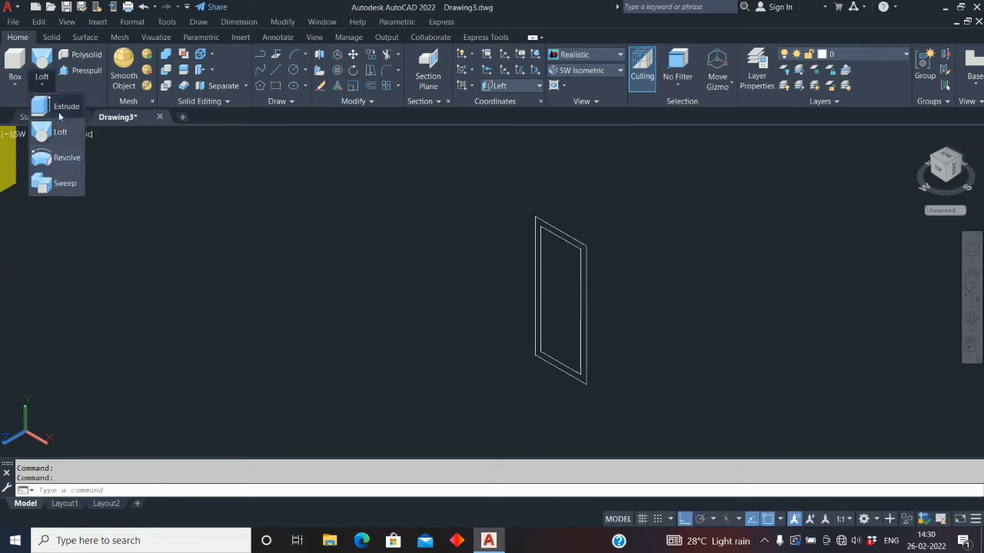
click(62, 114)
click(588, 199)
click(555, 268)
right_click(556, 267)
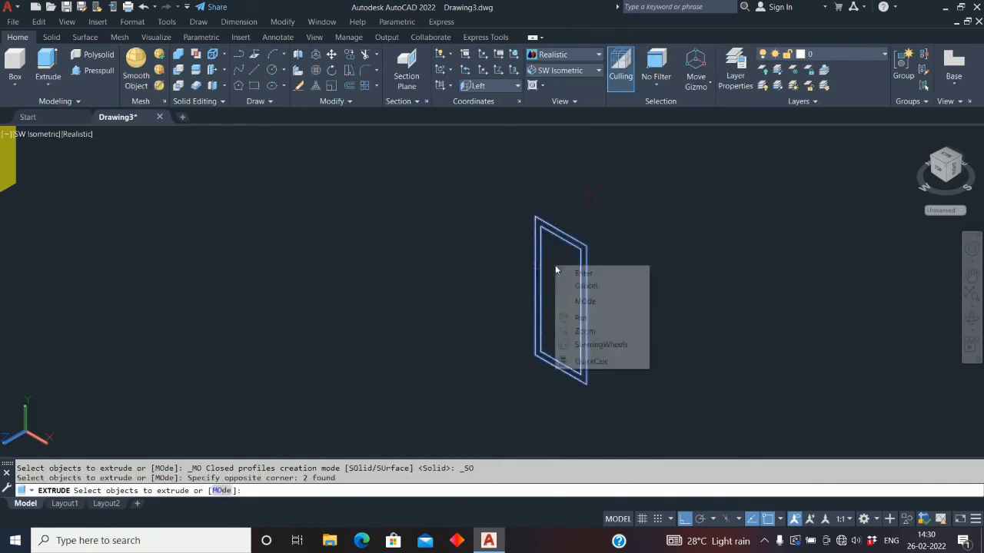
click(569, 272)
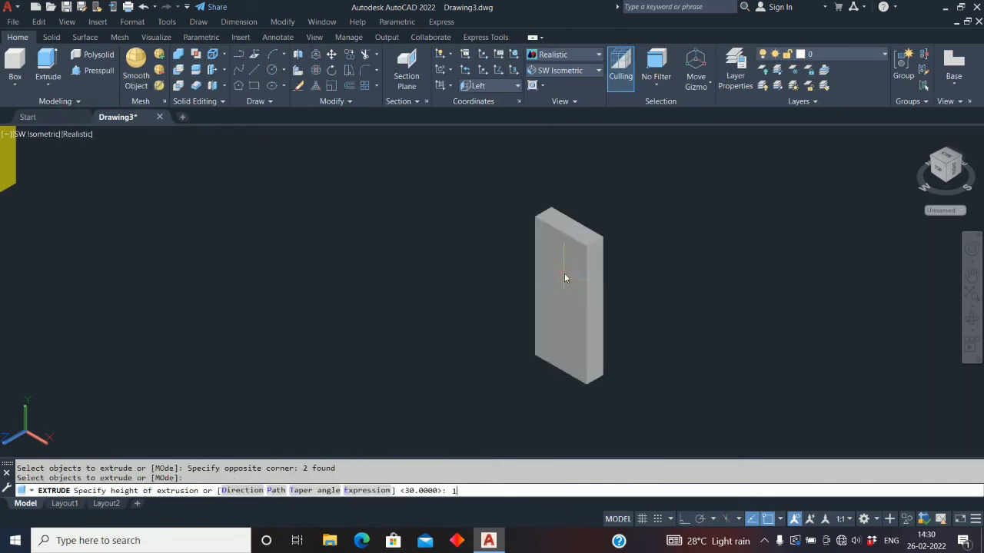
key(Return)
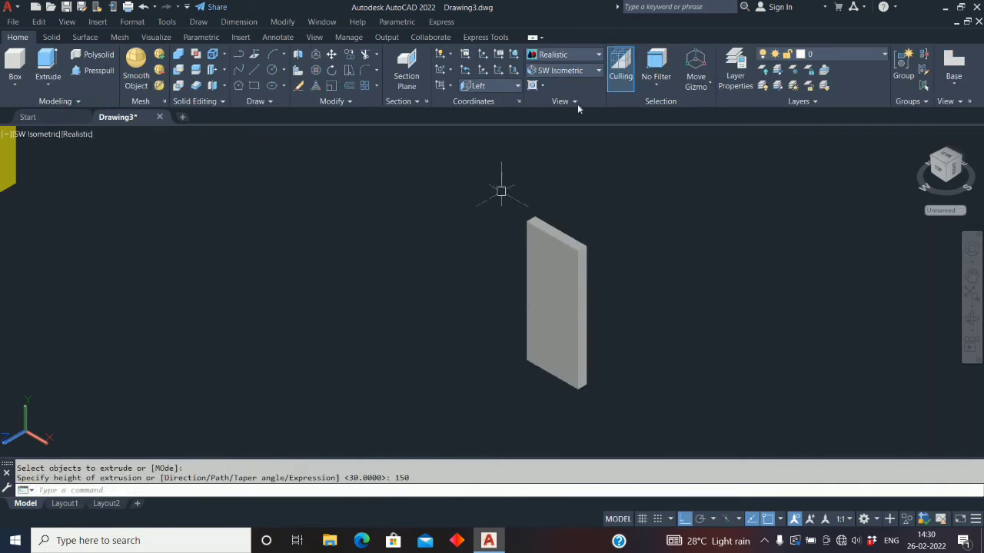
Step: Show the model in 2D Wireframe and subtract the inner extruded box from the outer one to form a hollow door frame
click(598, 54)
click(547, 86)
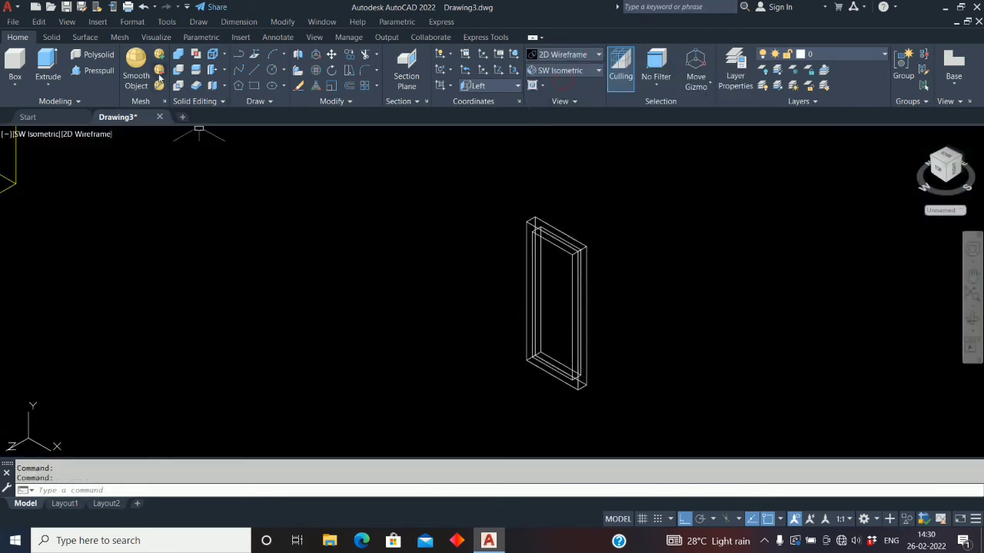
click(180, 71)
click(578, 229)
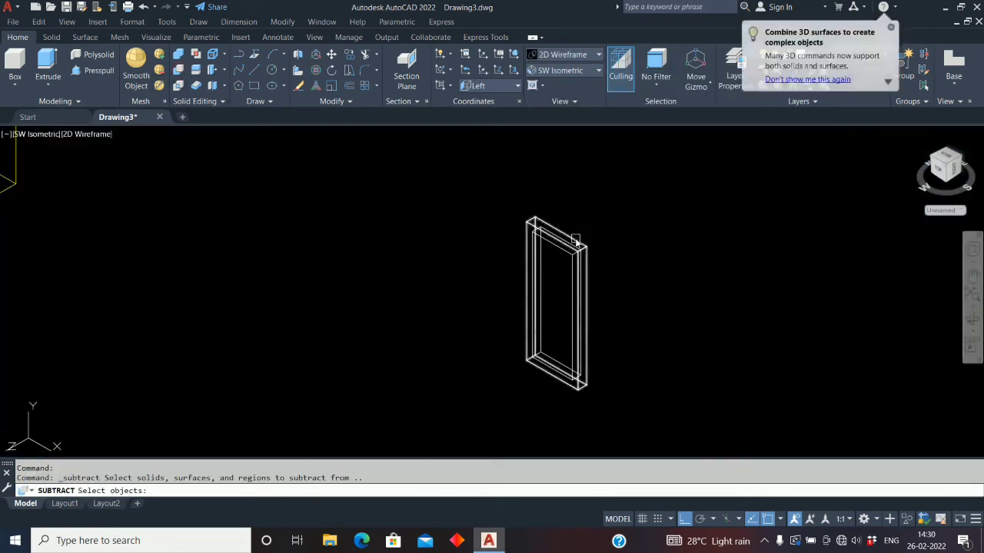
key(Return)
scroll(552, 342, up, 5)
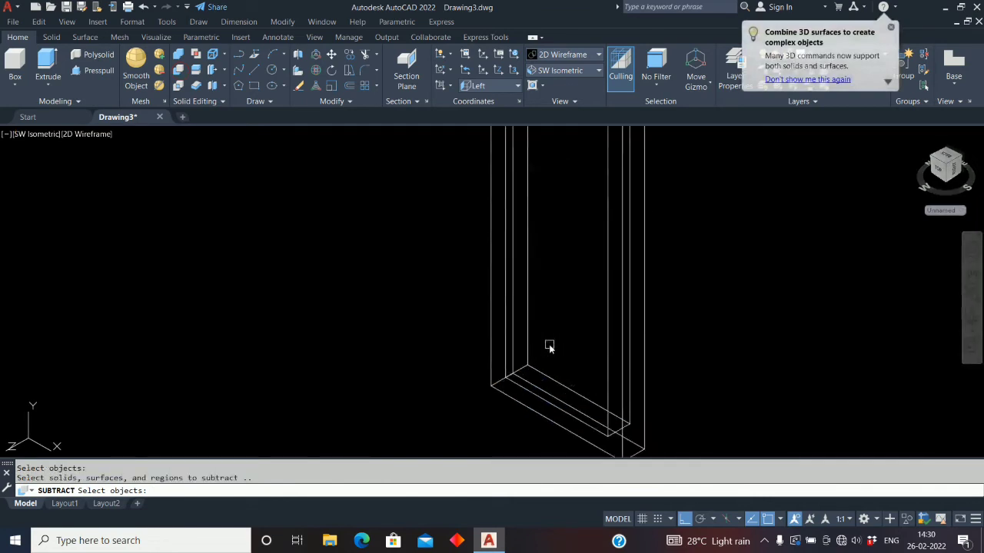
click(546, 374)
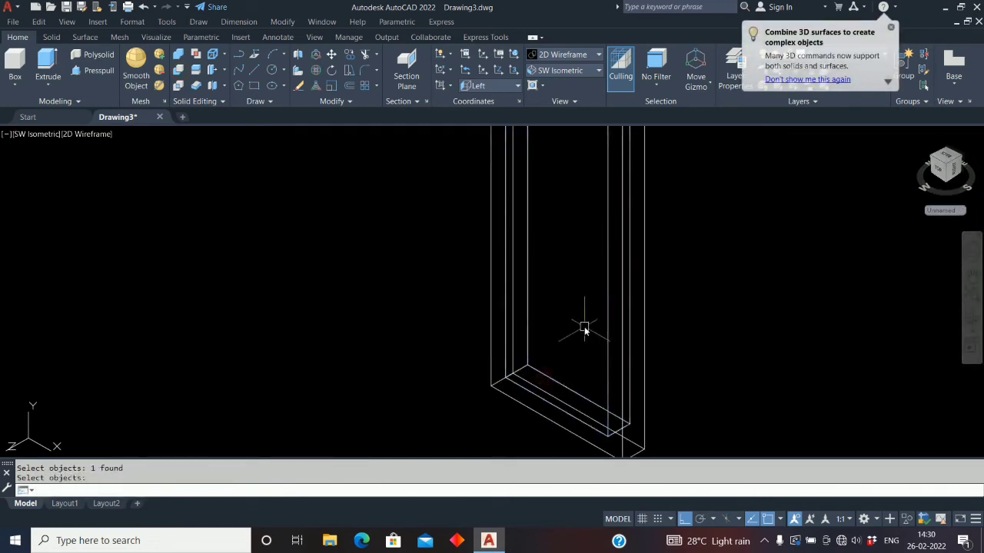
Step: Show the new door frame in the SE Isometric view and make layer df current
scroll(584, 329, down, 4)
scroll(578, 332, down, 2)
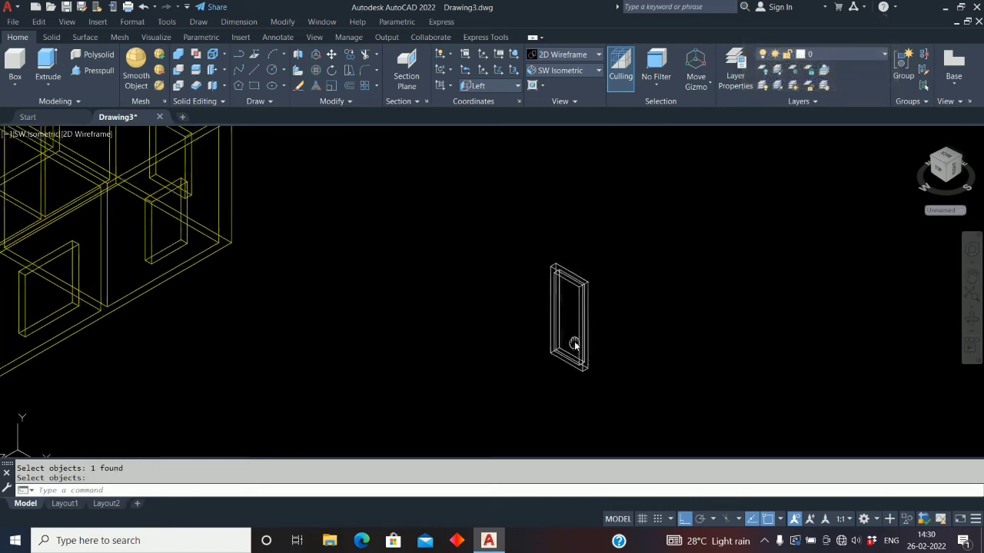
click(600, 71)
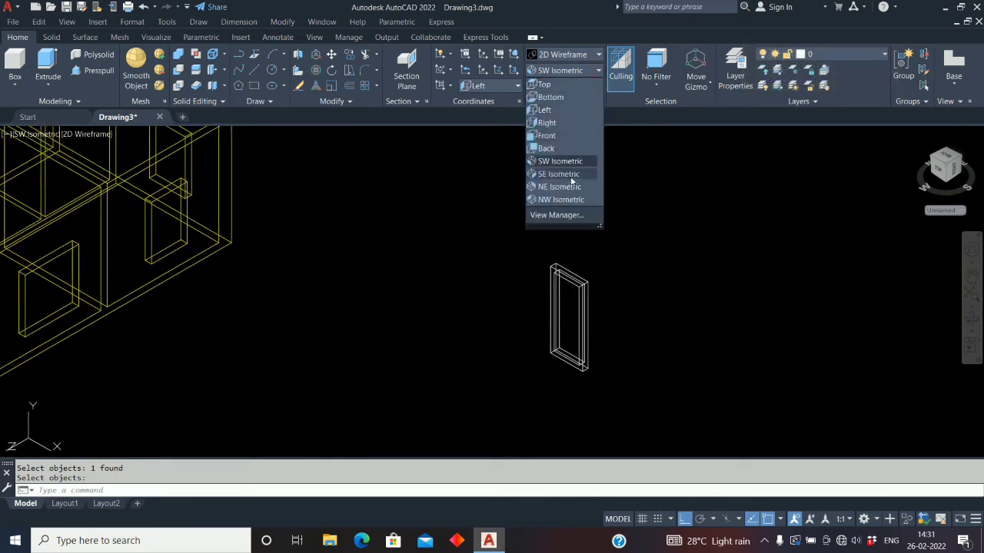
click(571, 178)
scroll(347, 230, up, 8)
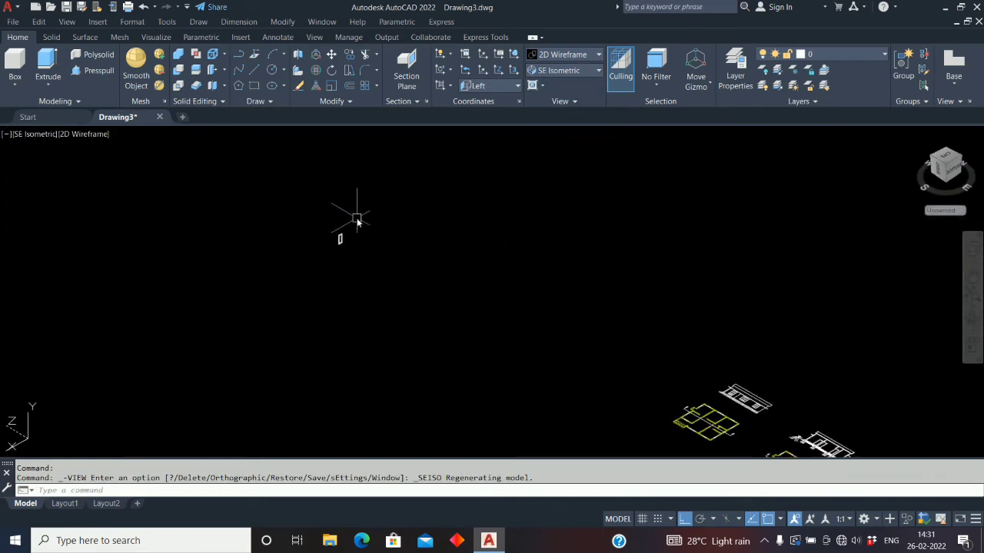
click(869, 56)
click(844, 84)
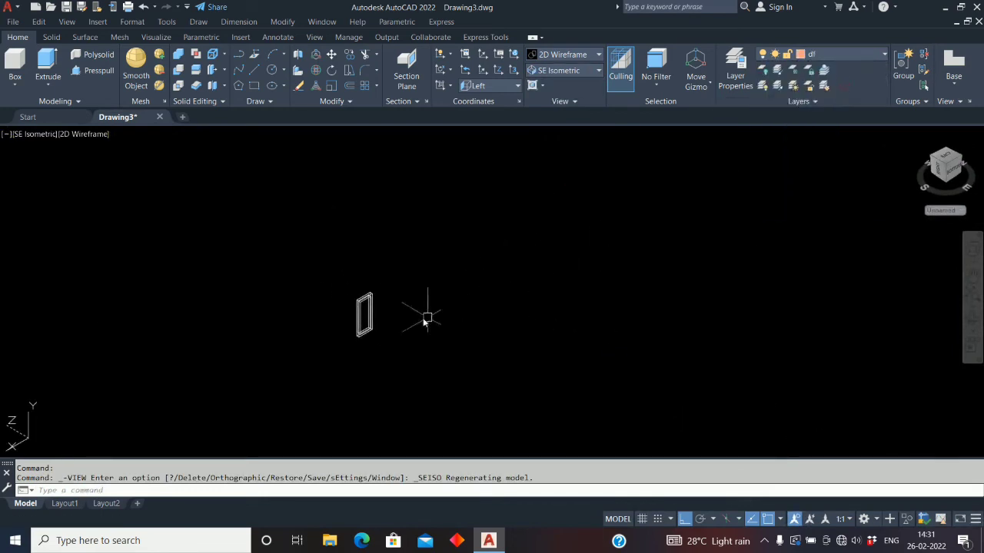
Step: Draw a rectangle on layer df between opposite inner corners of the frame opening
scroll(361, 337, up, 5)
middle_drag(364, 339, 376, 362)
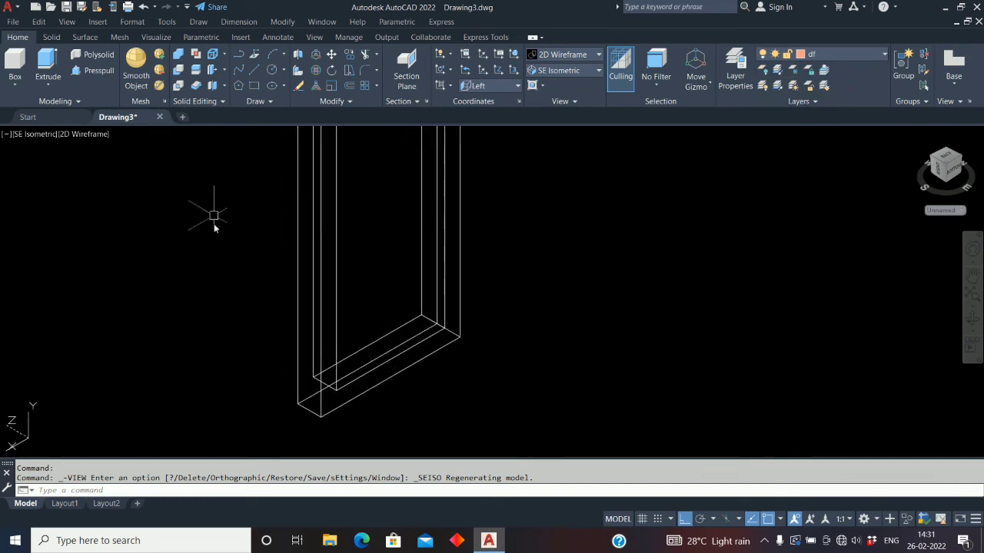
click(255, 85)
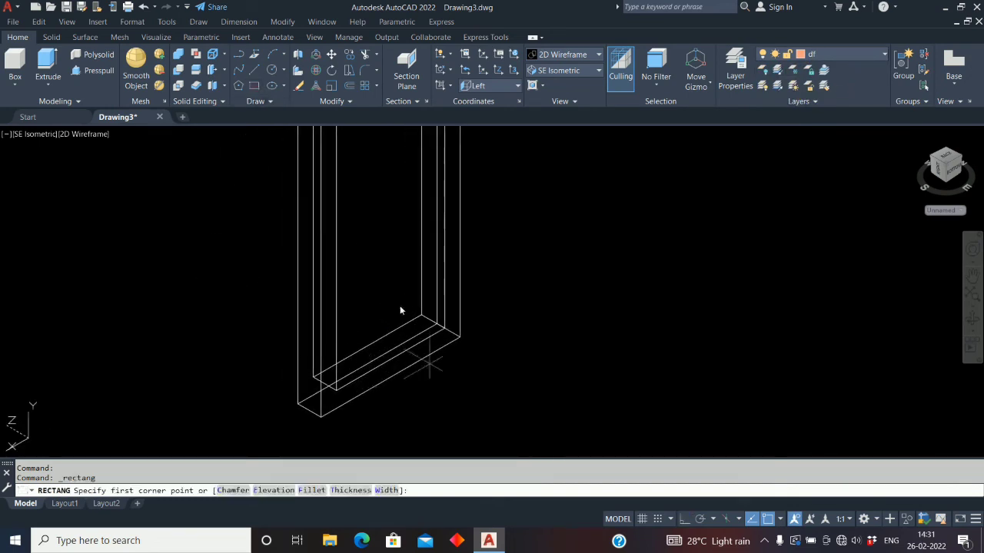
click(336, 386)
scroll(399, 305, down, 3)
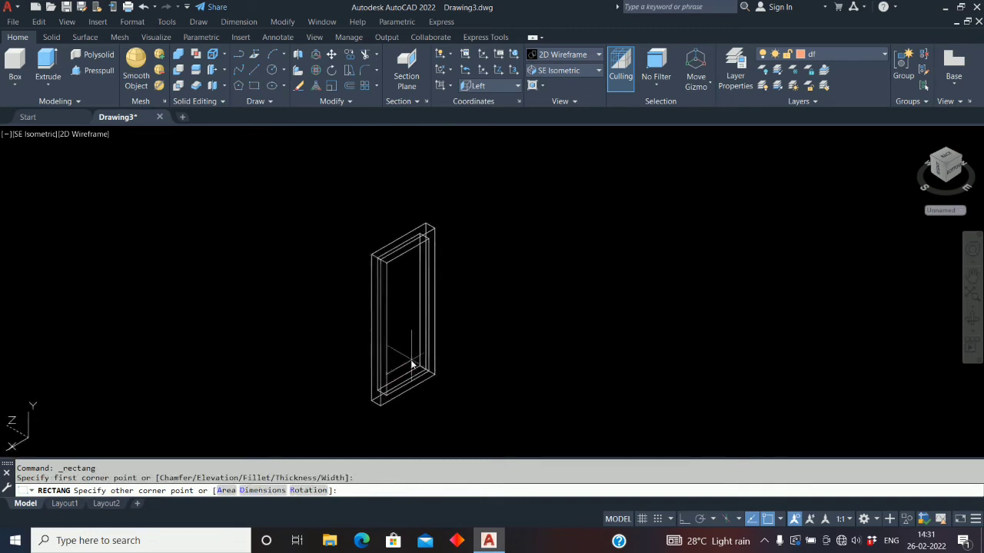
scroll(428, 244, up, 3)
key(Escape)
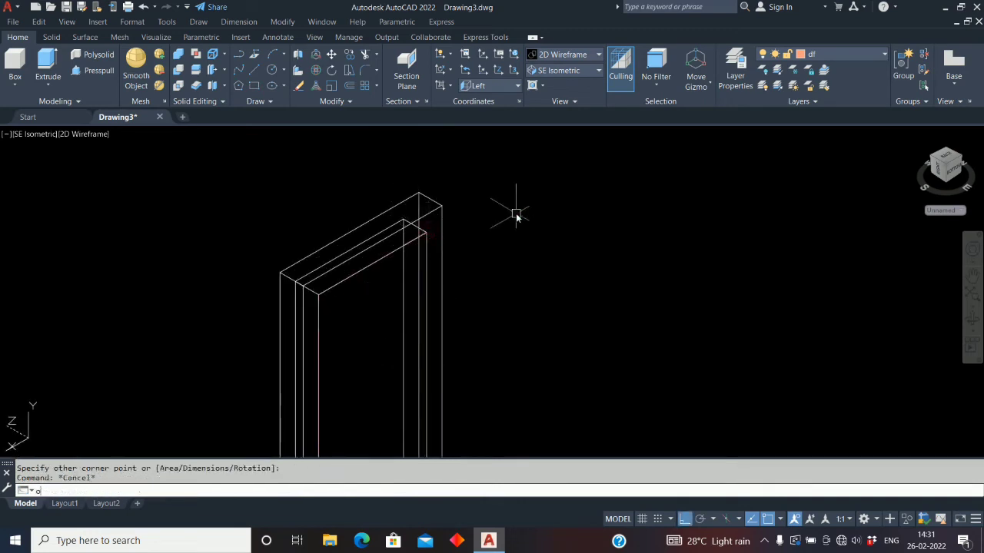
Step: Offset the rectangle in the frame opening 30 outward into the frame
key(Return)
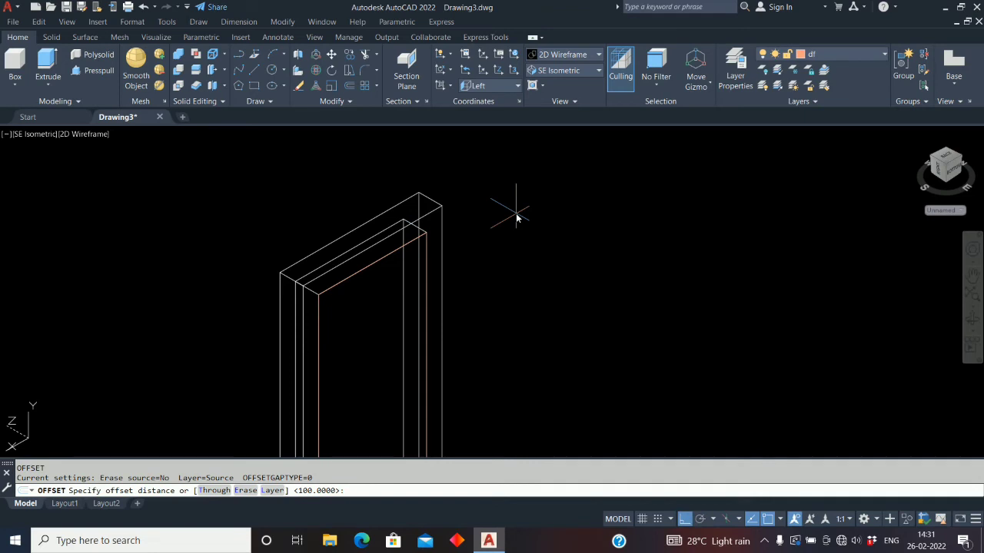
text(30)
key(Return)
click(394, 253)
click(406, 238)
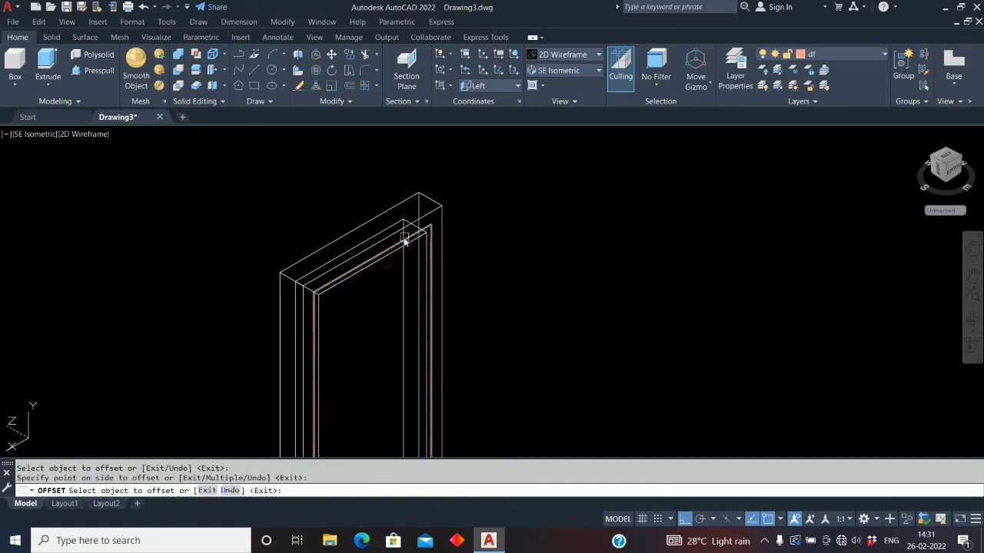
click(401, 285)
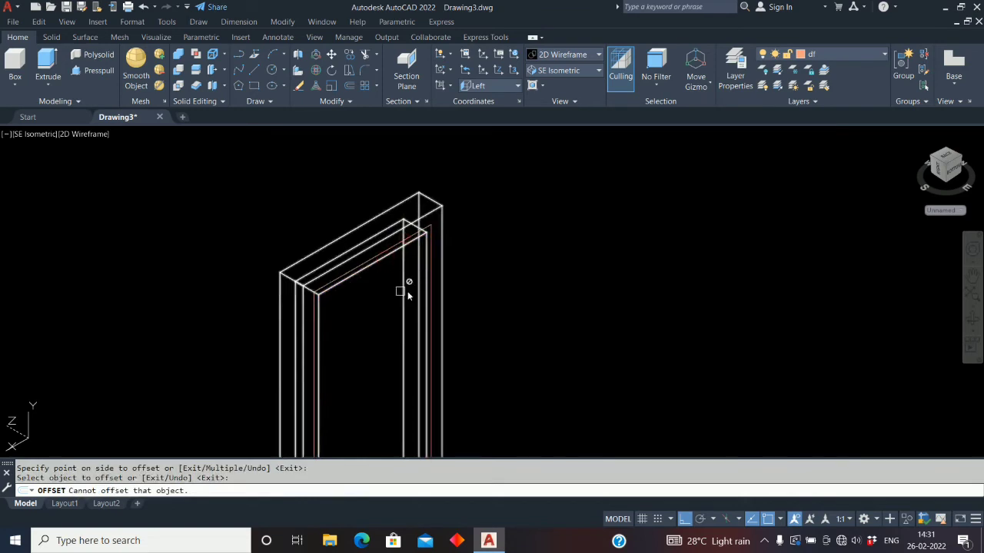
click(349, 282)
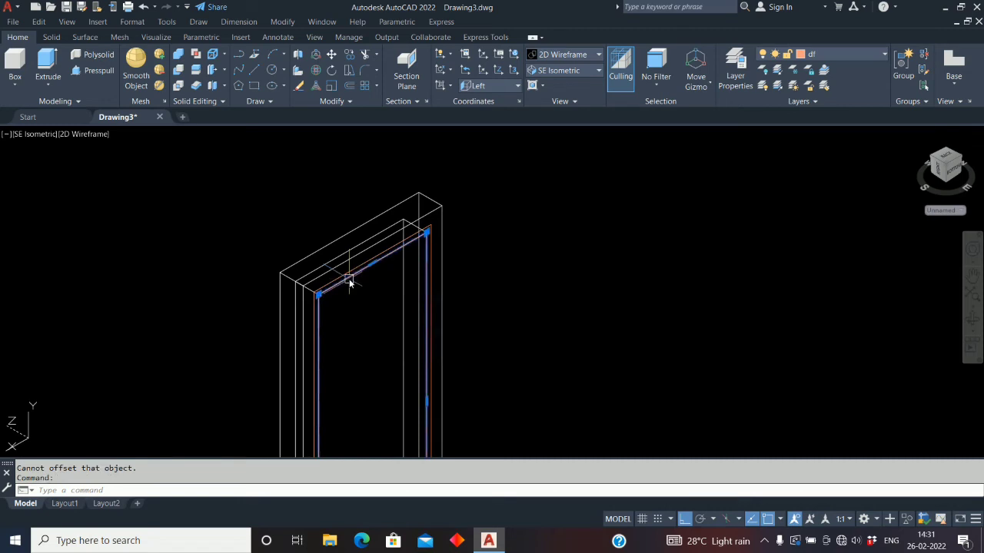
key(Escape)
Step: Extrude the offset rectangle 30 into the door frame
click(48, 63)
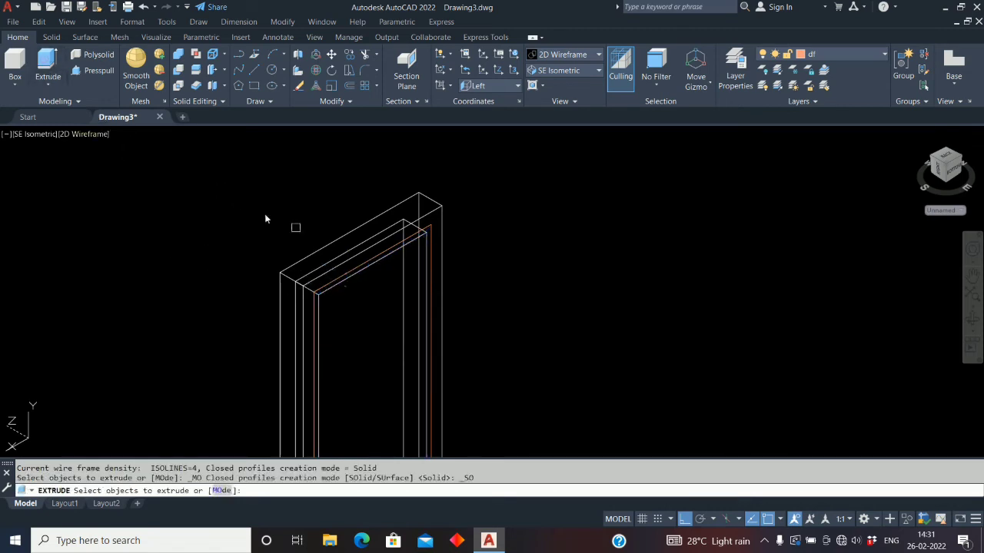
scroll(454, 225, up, 3)
click(391, 235)
right_click(388, 232)
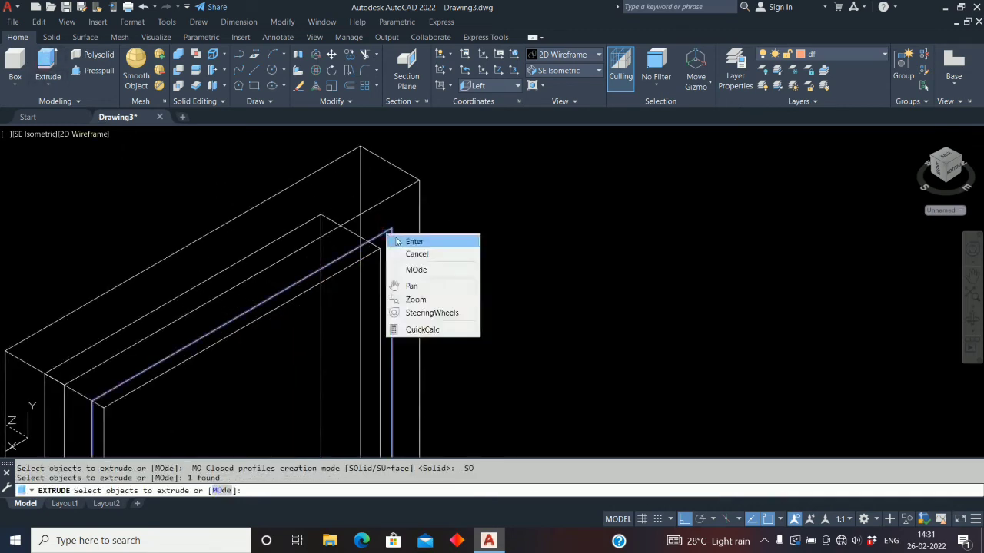
click(397, 241)
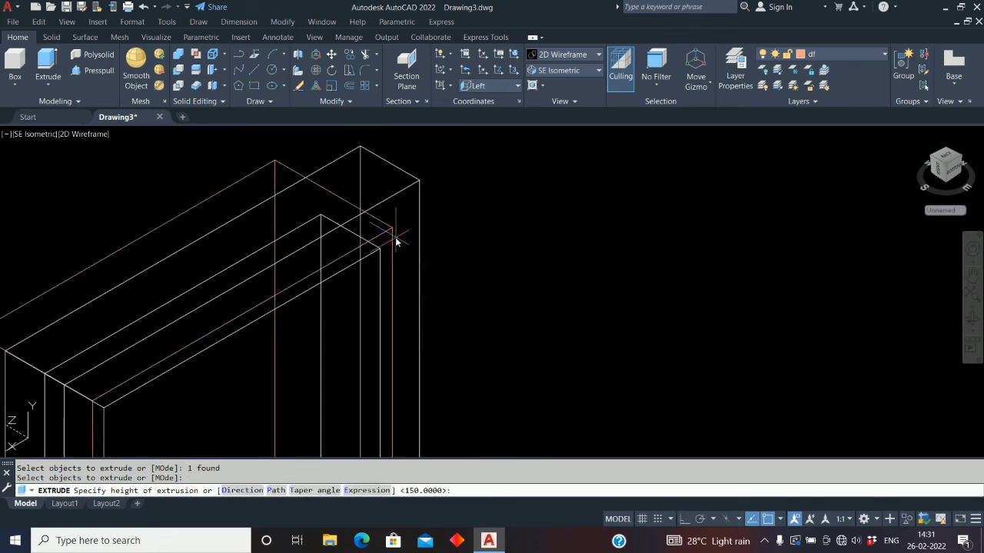
text(30)
key(Return)
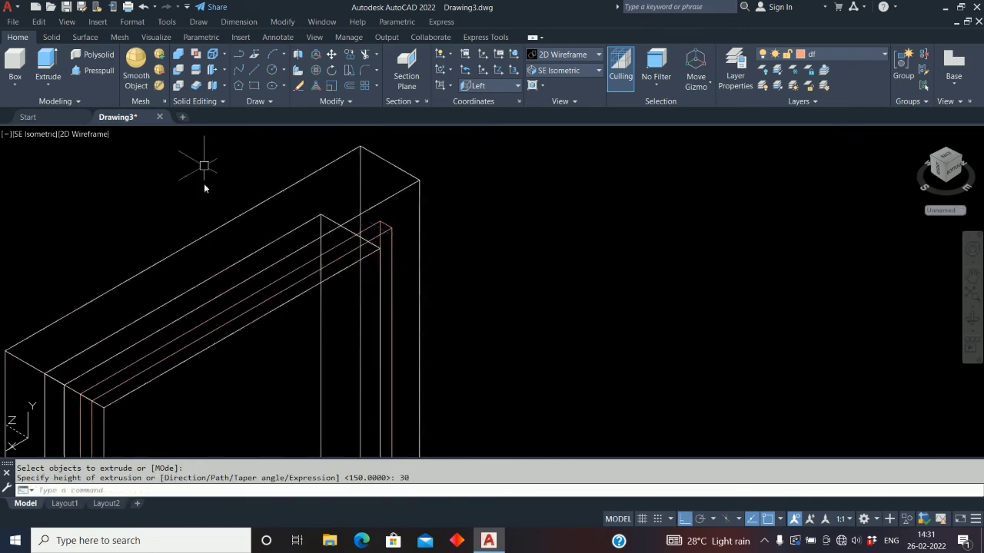
click(178, 70)
click(402, 189)
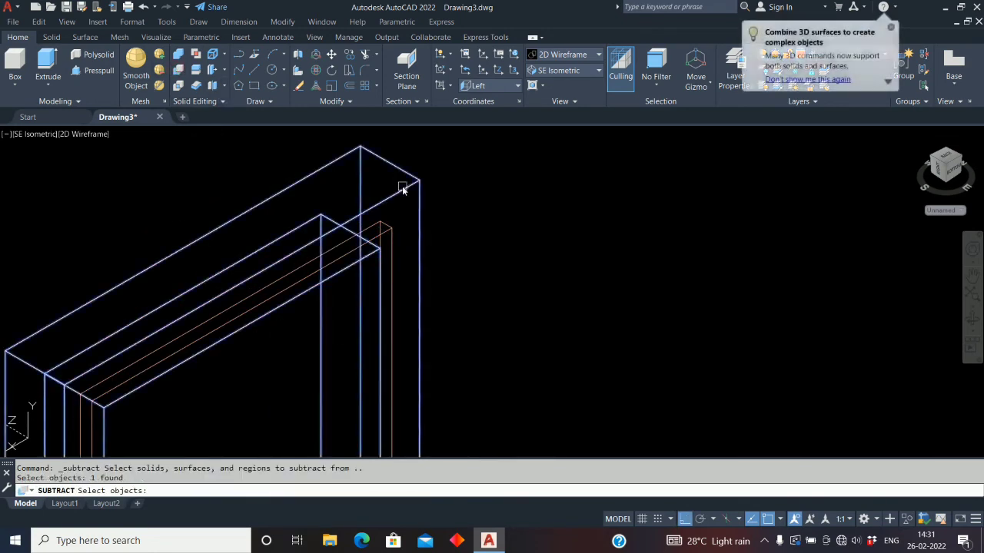
key(Return)
click(402, 189)
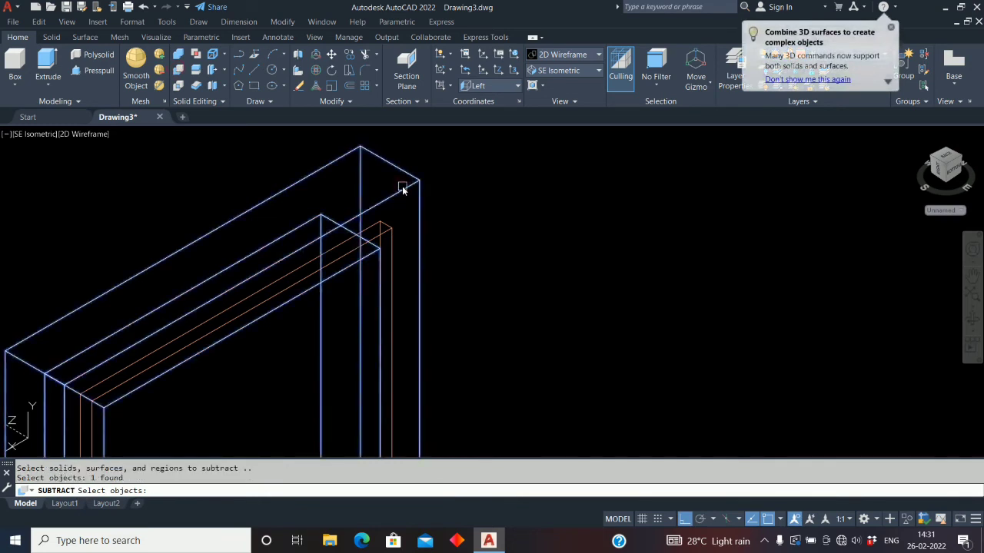
key(Return)
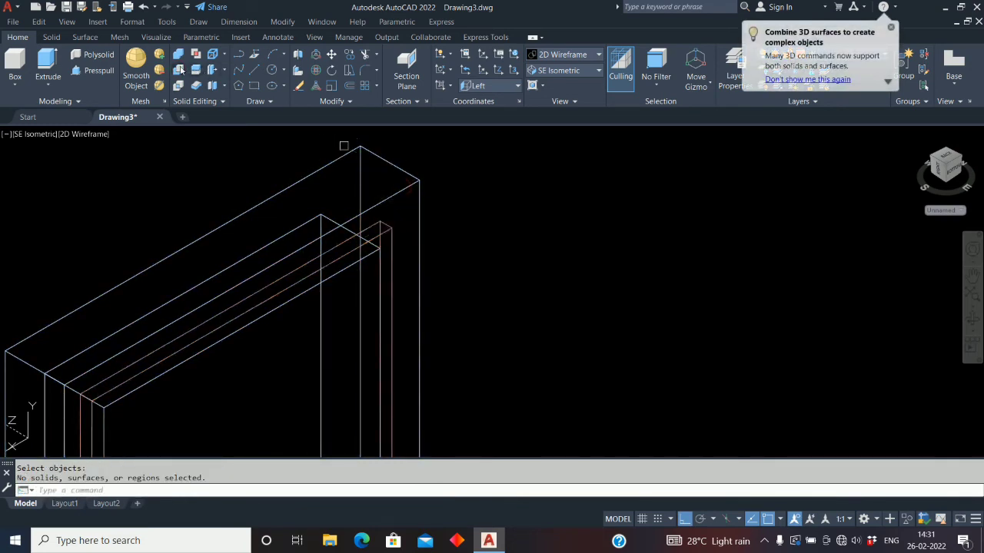
Step: Subtract the extruded offset box from the door frame to cut a rebate around the opening
key(Return)
click(406, 186)
key(Return)
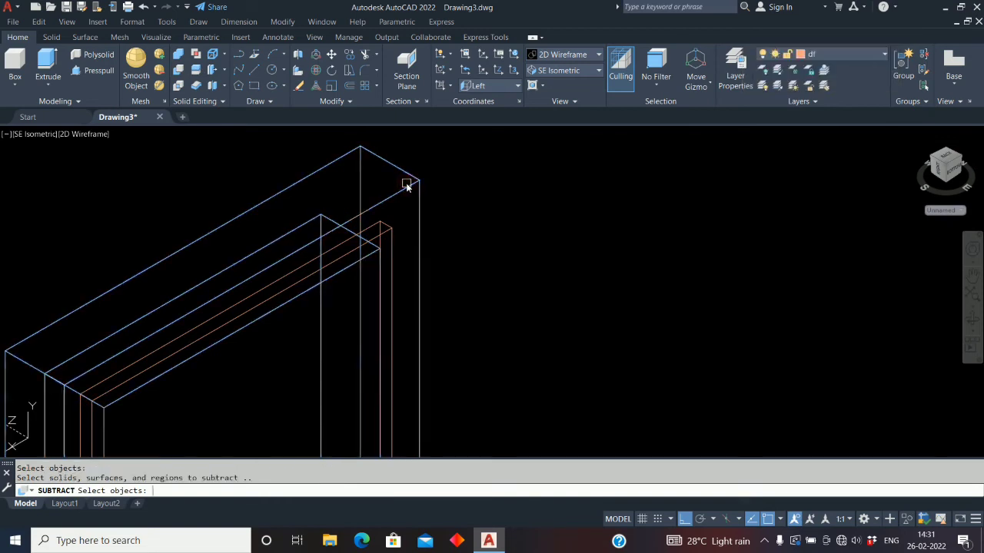
click(390, 230)
scroll(403, 231, down, 3)
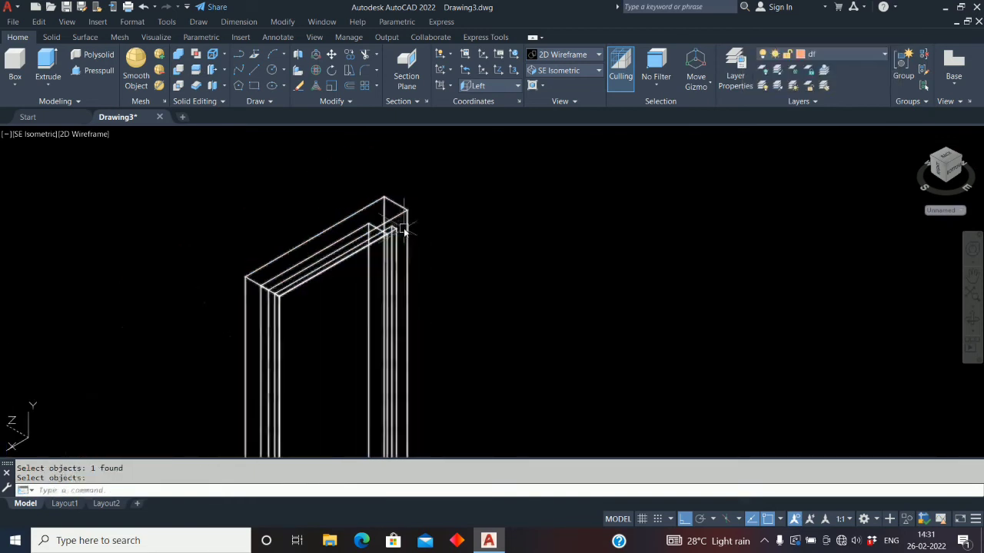
Step: Draw a rectangle for the door panel between diagonally opposite outer corners of the rebate in the frame
scroll(403, 231, down, 5)
scroll(397, 351, up, 5)
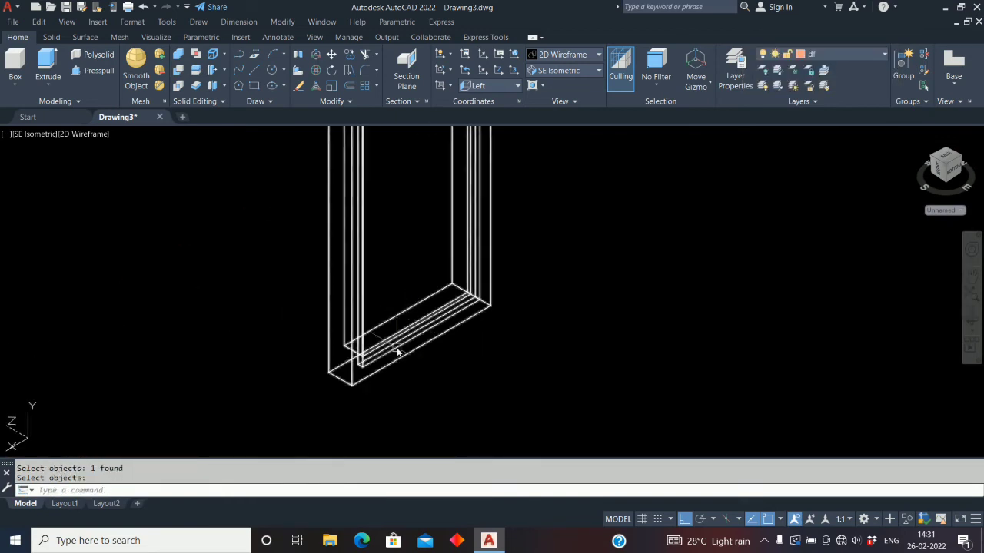
middle_drag(398, 351, 373, 387)
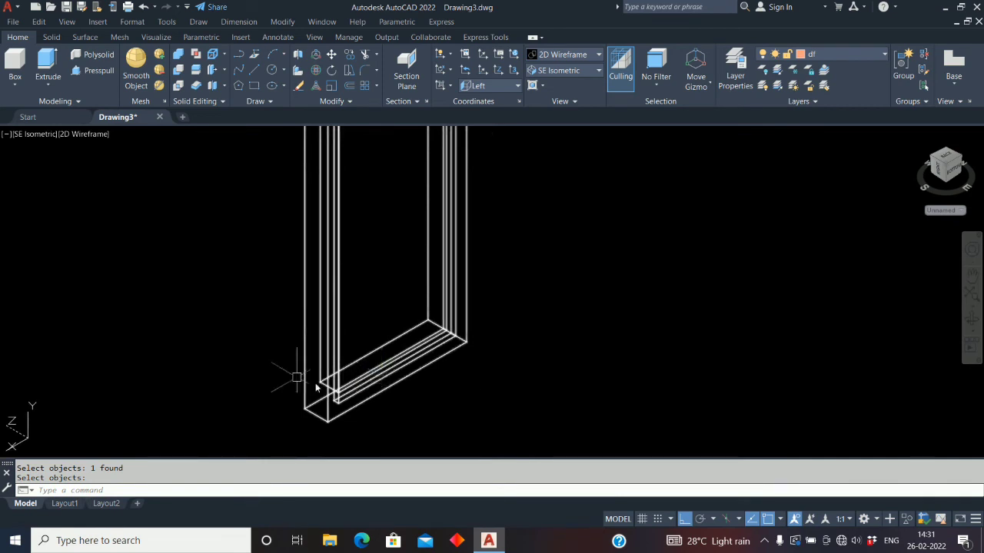
click(254, 86)
scroll(351, 389, up, 2)
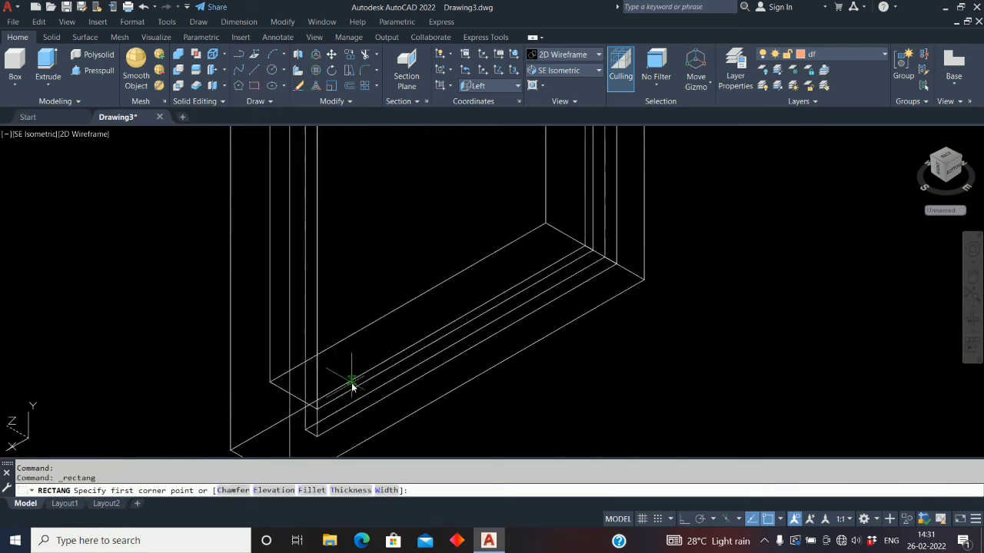
click(320, 432)
scroll(358, 384, down, 4)
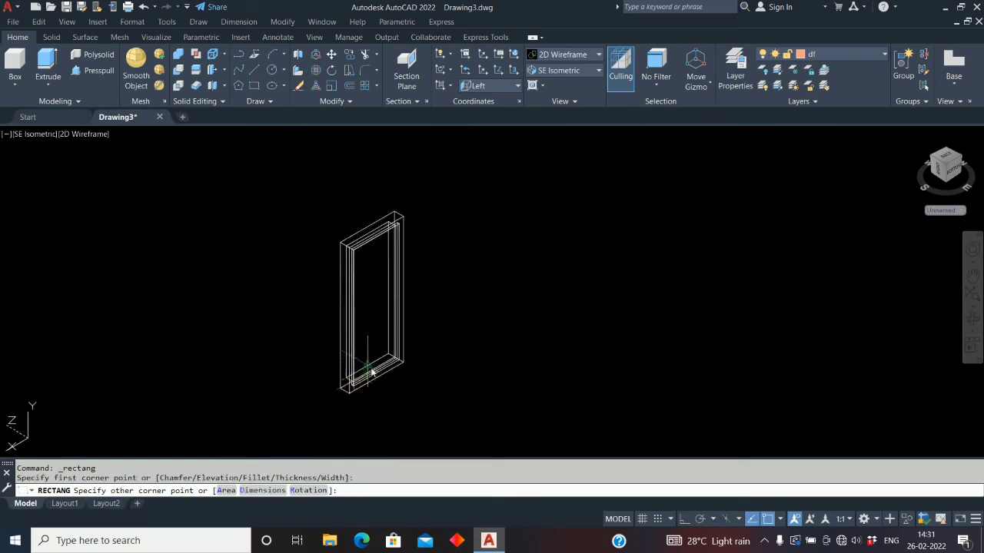
scroll(380, 256, up, 5)
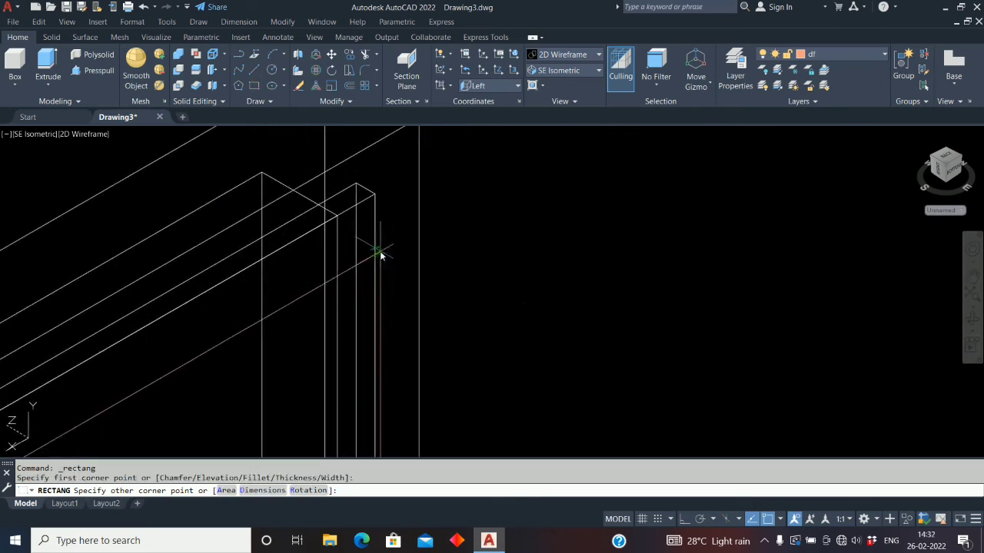
click(375, 192)
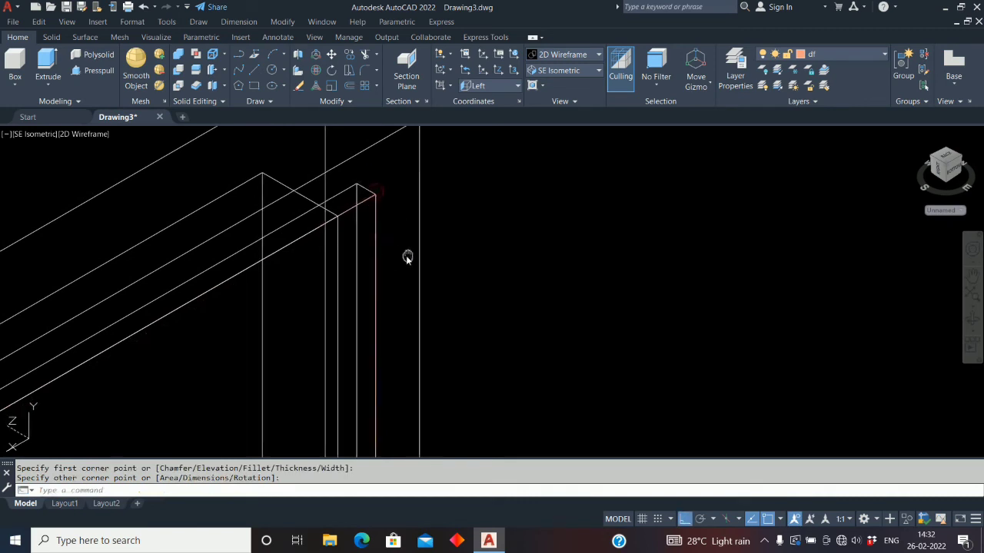
middle_drag(407, 256, 431, 236)
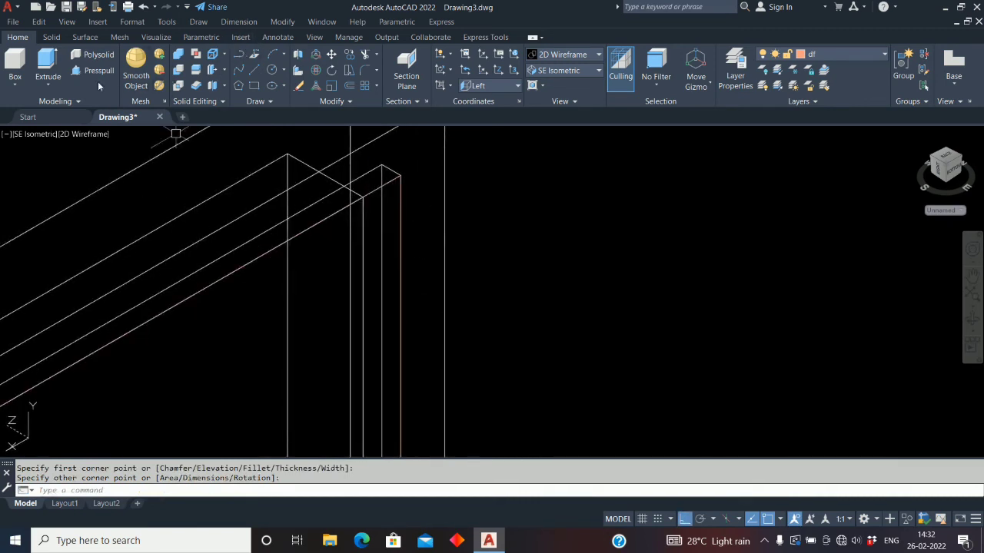
Step: Extrude the door panel rectangle 30 into the frame's rebate
click(47, 66)
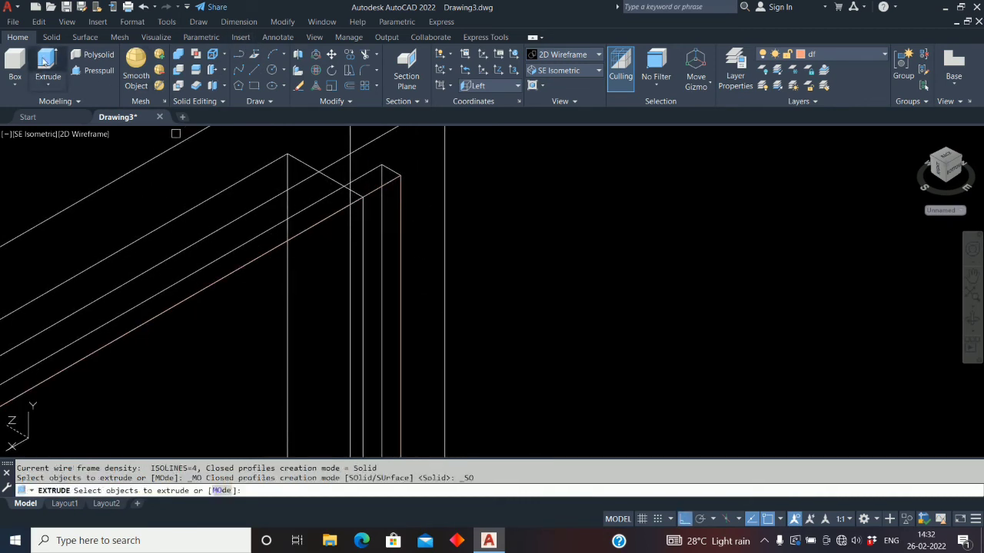
click(327, 219)
right_click(328, 219)
click(336, 223)
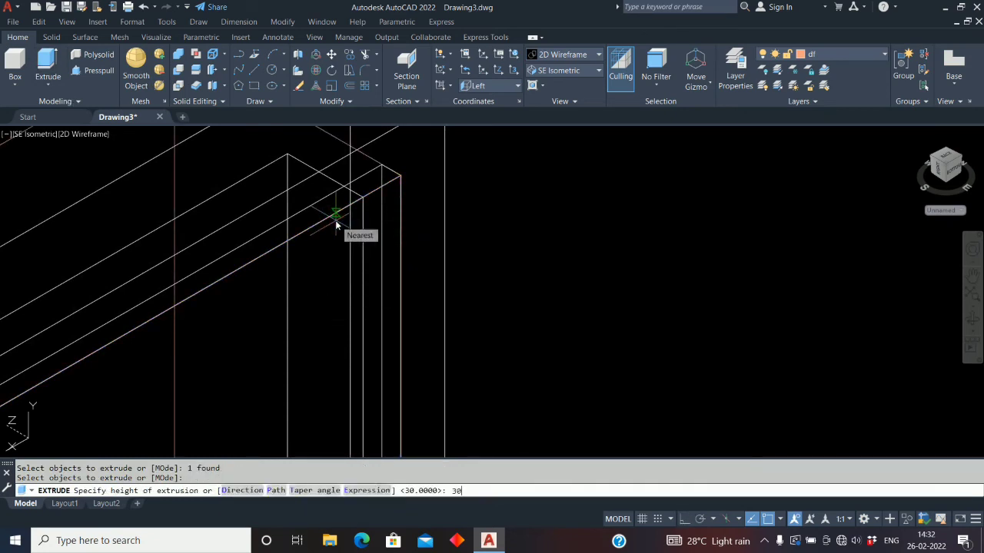
key(Return)
scroll(336, 220, down, 5)
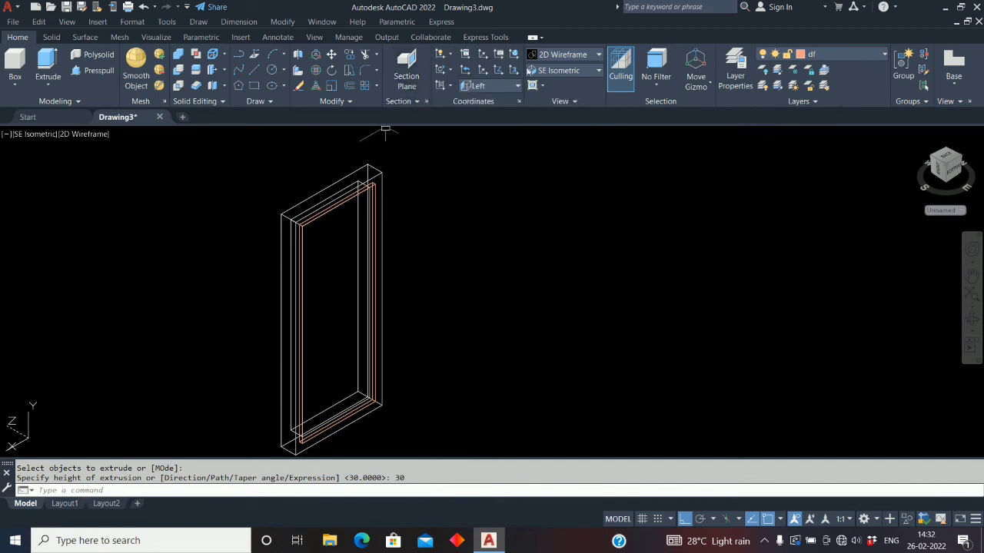
Step: Show the model in the Realistic visual style and check how the door panel sits in its frame
click(593, 58)
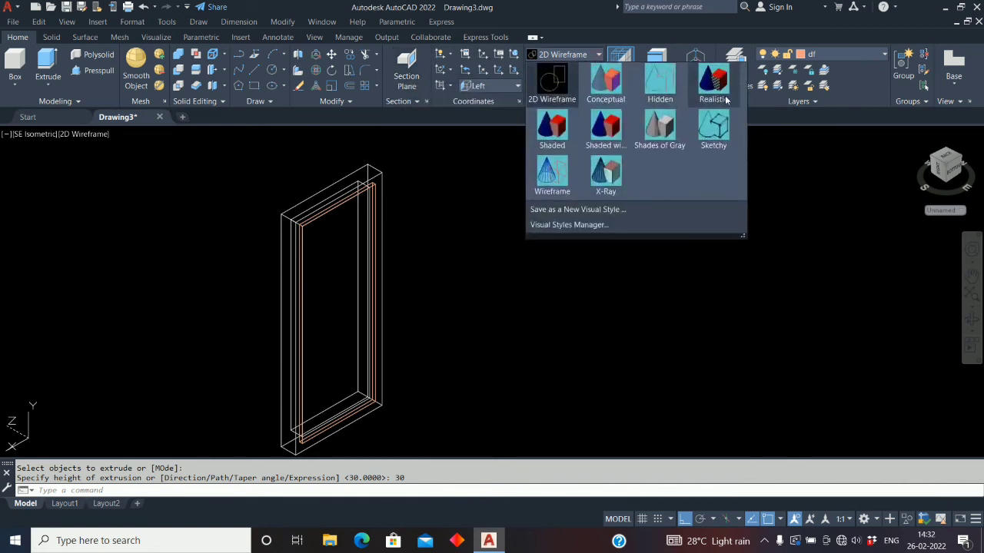
click(714, 77)
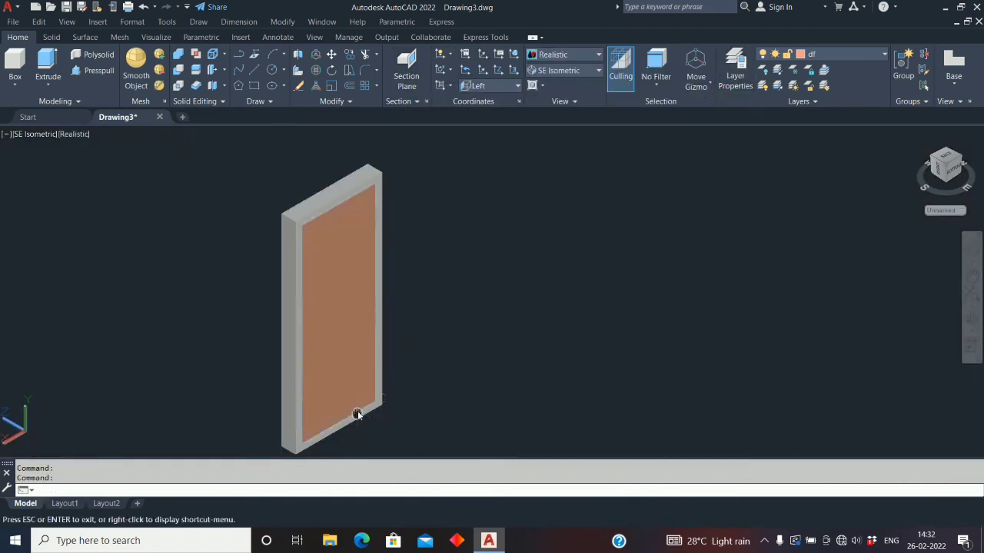
middle_drag(358, 413, 425, 357)
scroll(428, 339, up, 2)
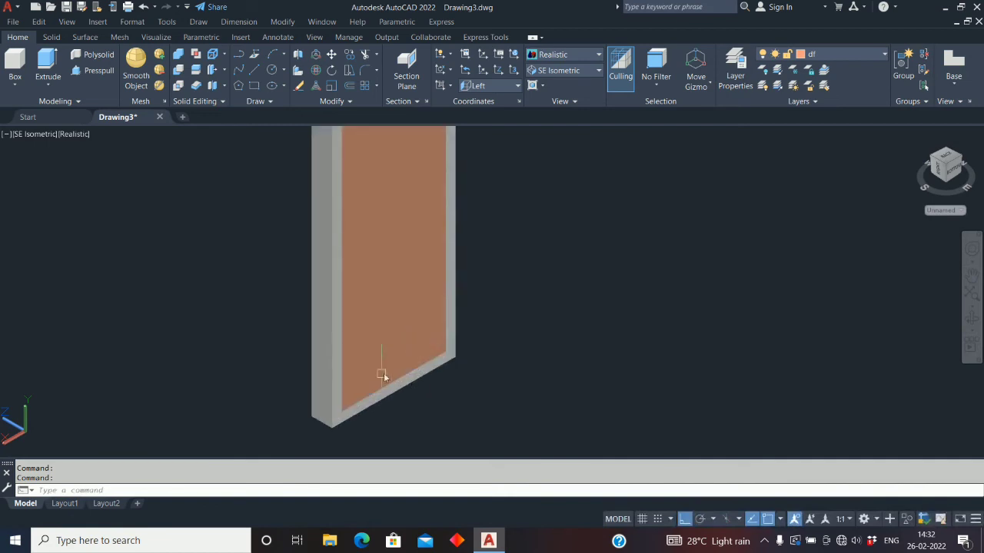
scroll(385, 370, down, 2)
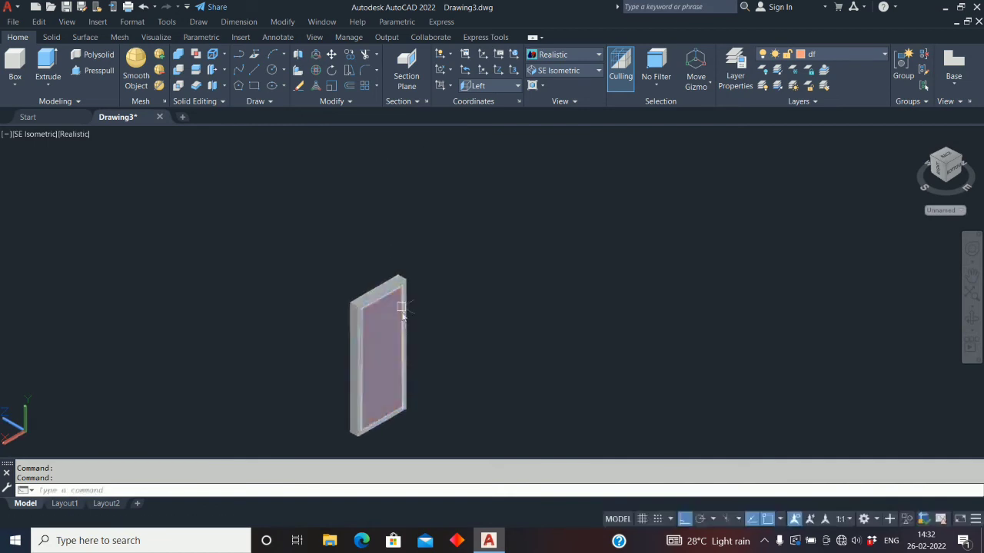
scroll(386, 322, up, 1)
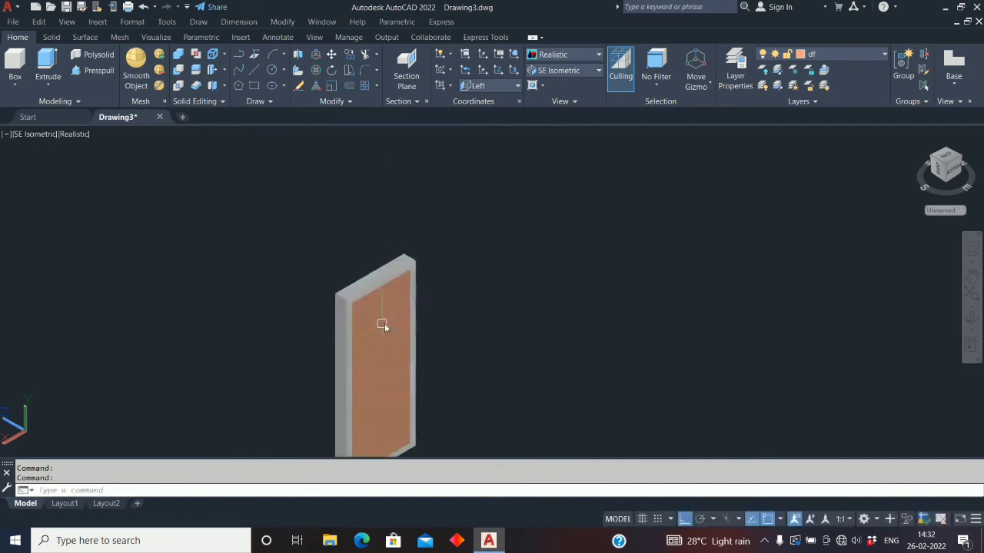
Step: Open the Materials Browser and search the materials for wood
click(167, 22)
mouse_move(191, 55)
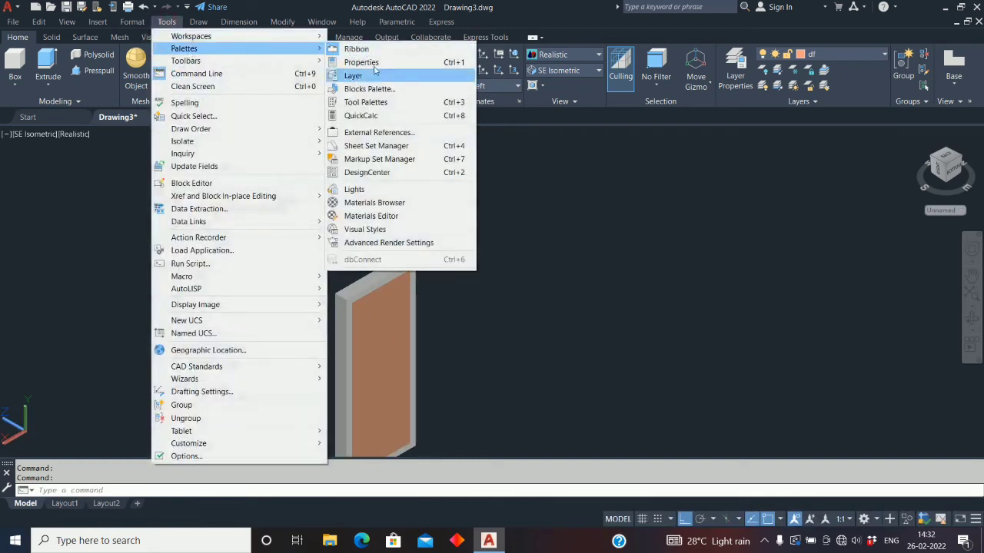
click(387, 204)
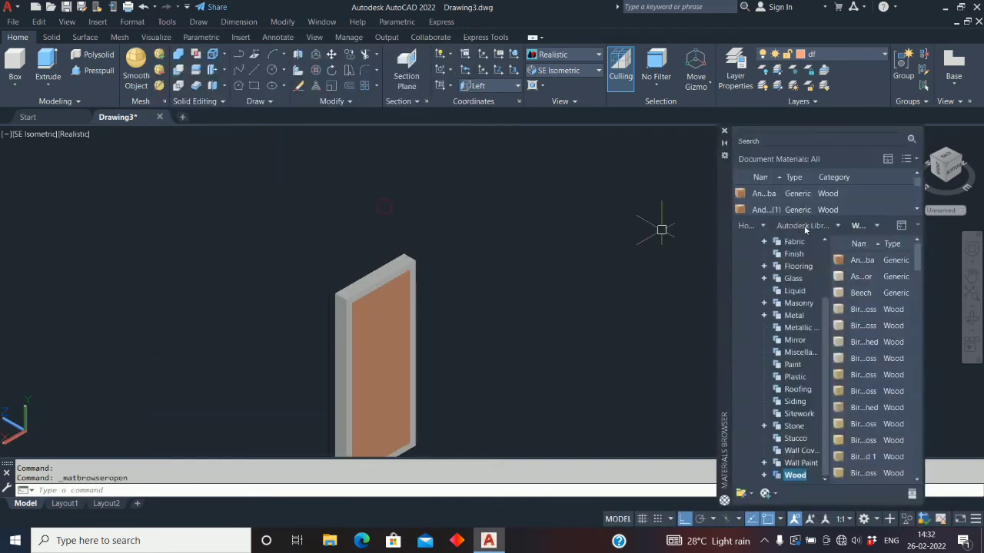
click(760, 139)
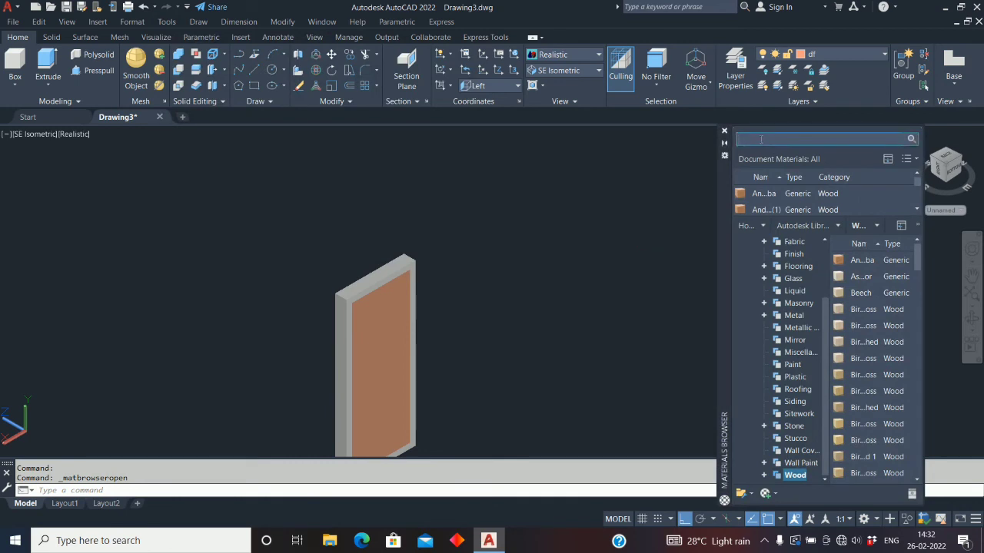
text(woo)
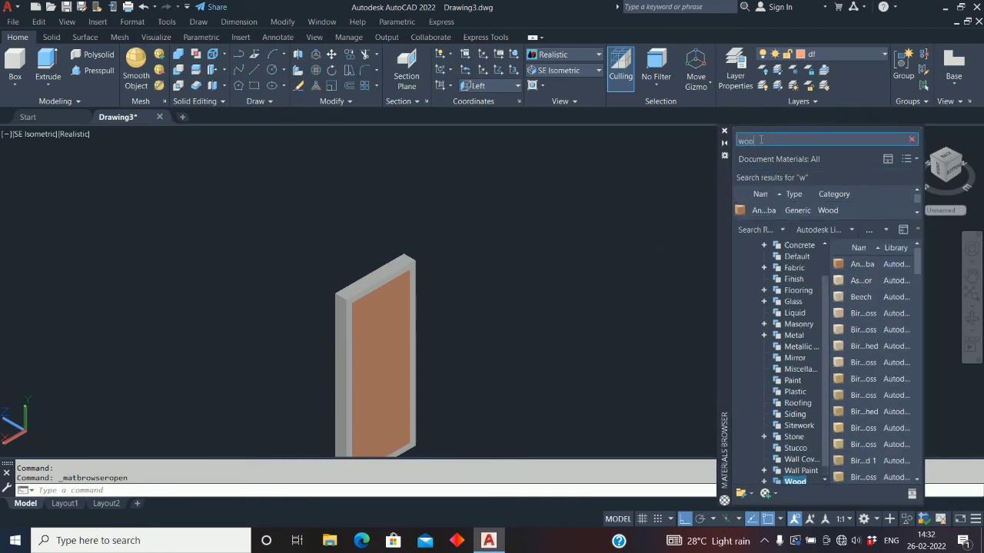
text(d)
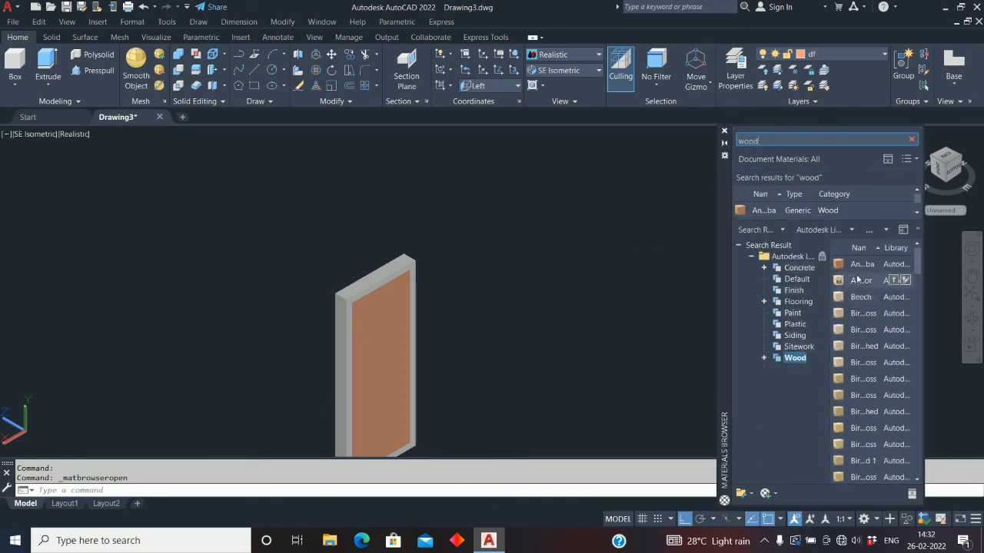
Step: Apply the reddish-brown An...ba wood material from the Autodesk library to both the door panel and the door frame
drag(839, 264, 835, 266)
drag(528, 313, 382, 304)
drag(841, 266, 784, 284)
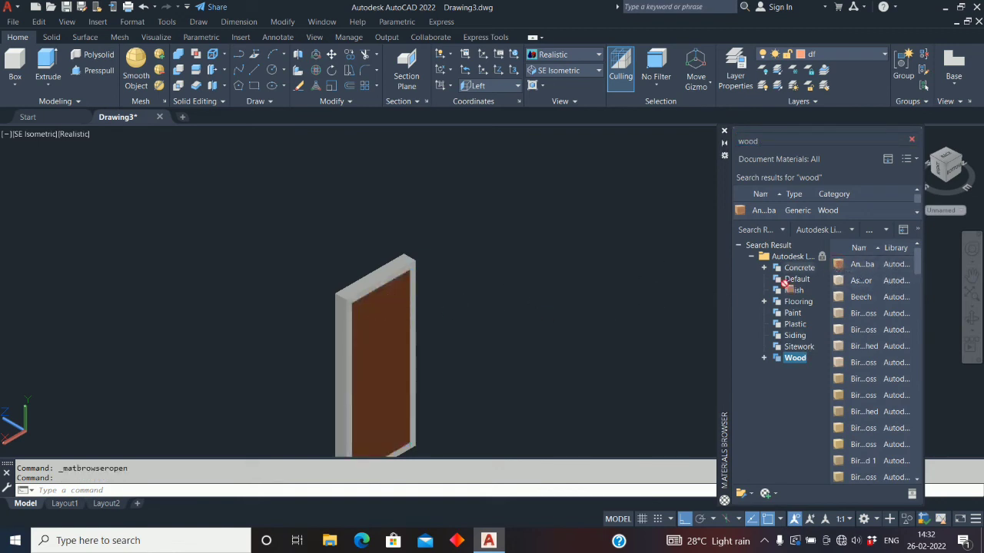
drag(436, 275, 410, 264)
Step: Show the model in the SW Isometric view with the house and the new door both in sight
scroll(410, 264, down, 5)
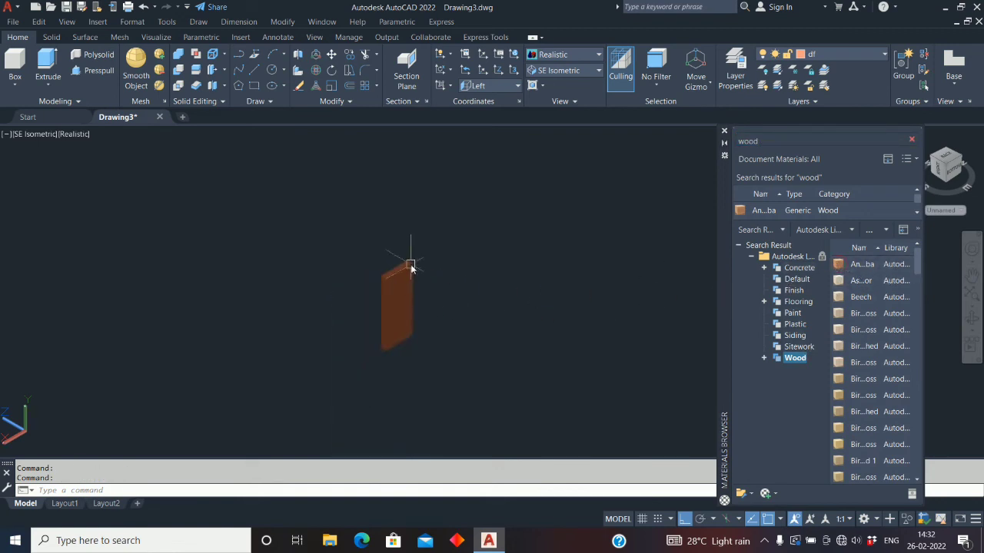
scroll(409, 265, down, 3)
scroll(410, 266, up, 2)
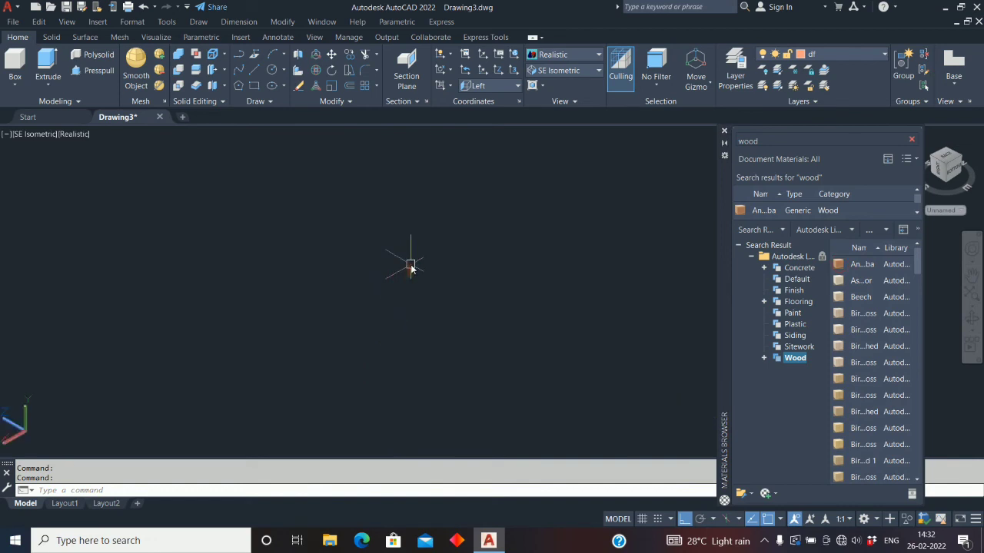
click(600, 70)
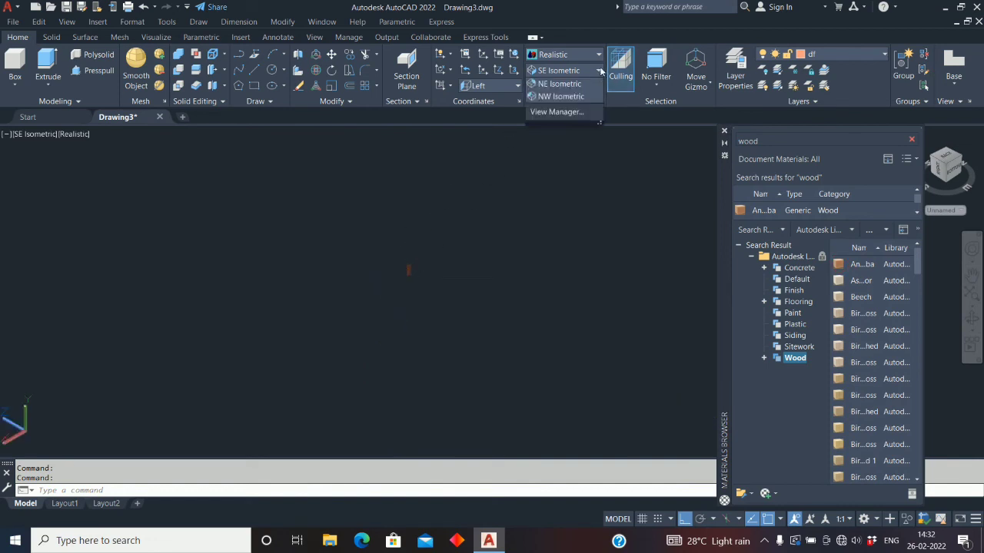
click(573, 165)
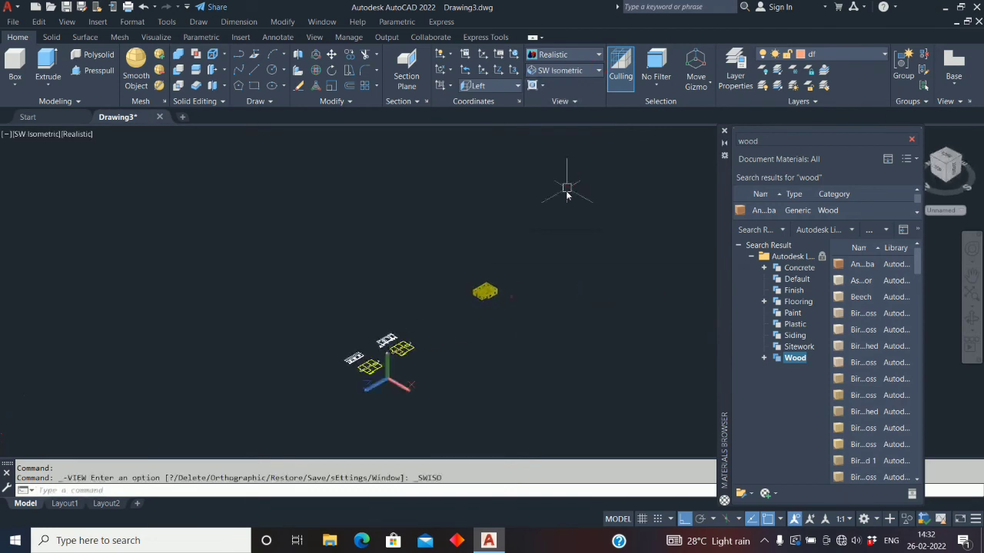
scroll(507, 300, up, 10)
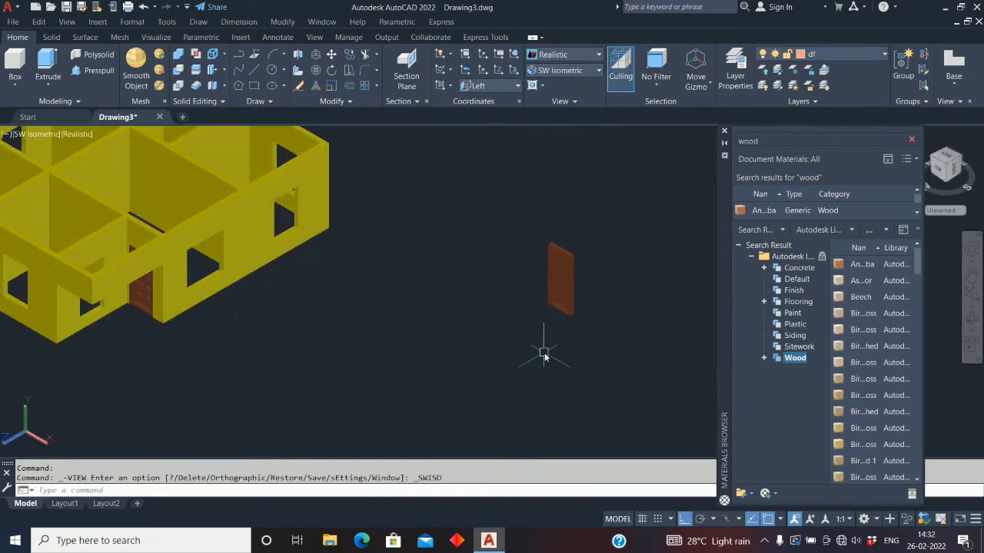
click(598, 55)
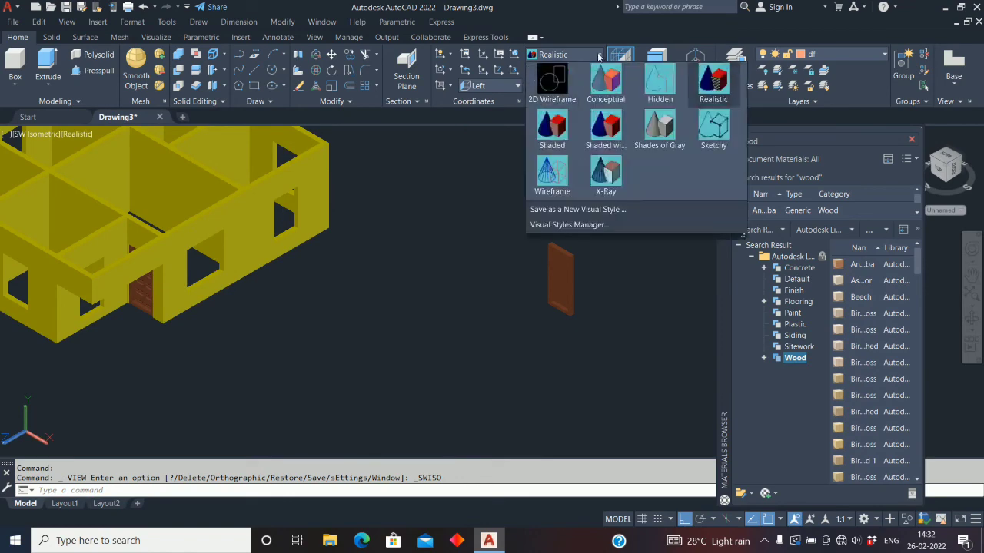
click(550, 95)
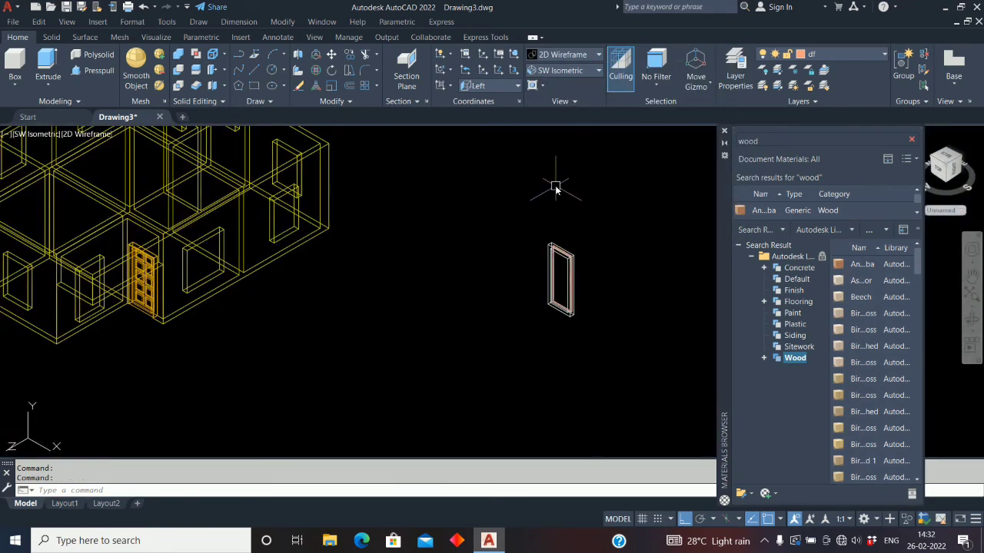
key(Return)
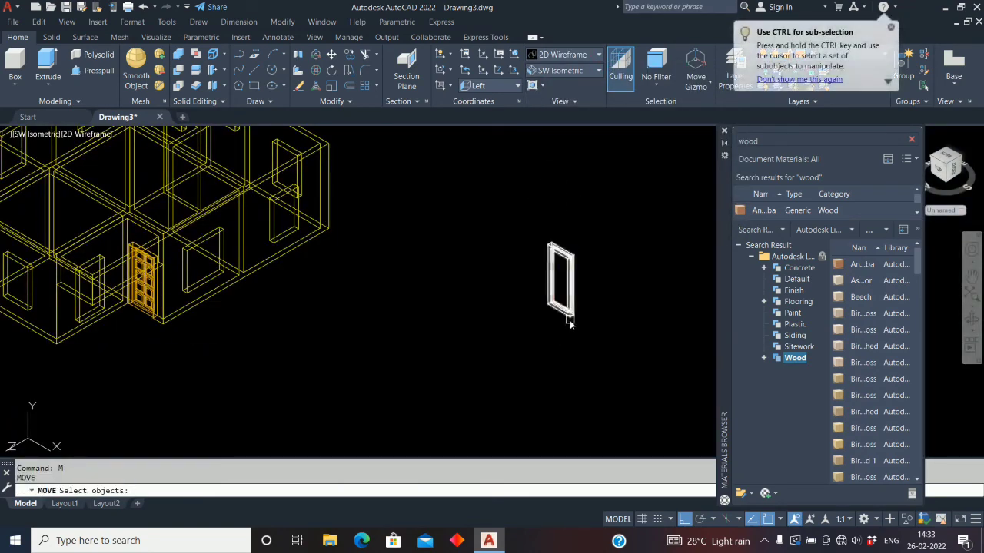
click(566, 322)
key(Return)
scroll(576, 320, up, 4)
click(577, 318)
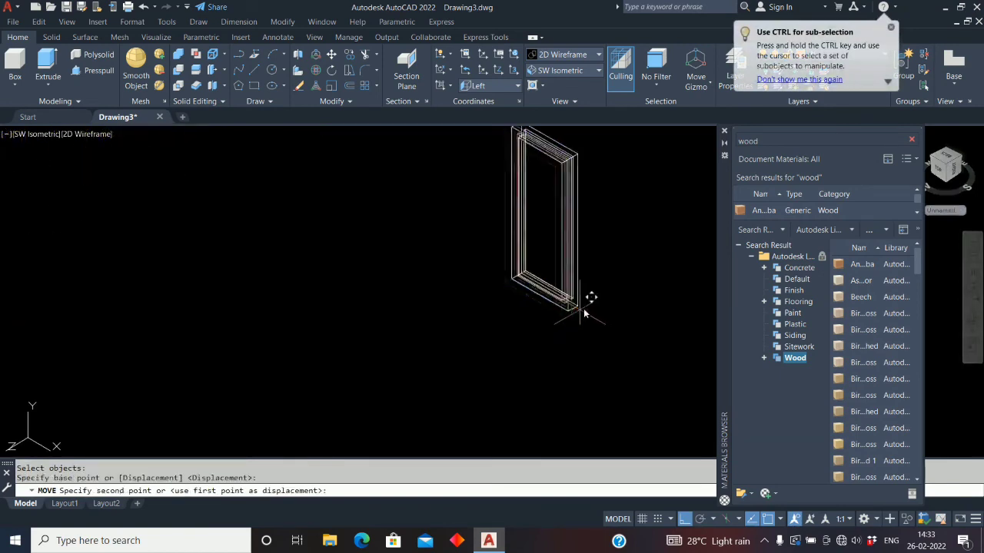
scroll(618, 302, down, 6)
key(Escape)
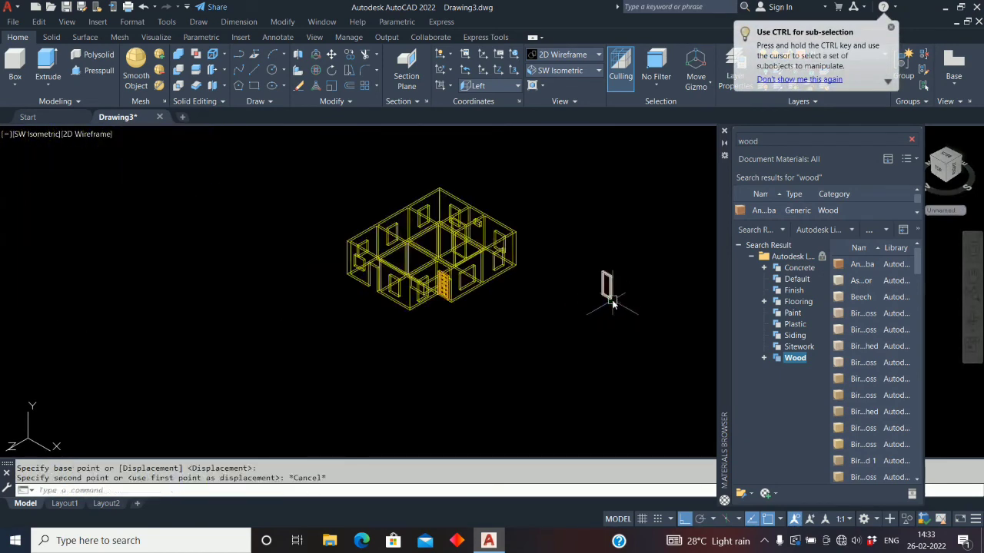
scroll(604, 302, up, 3)
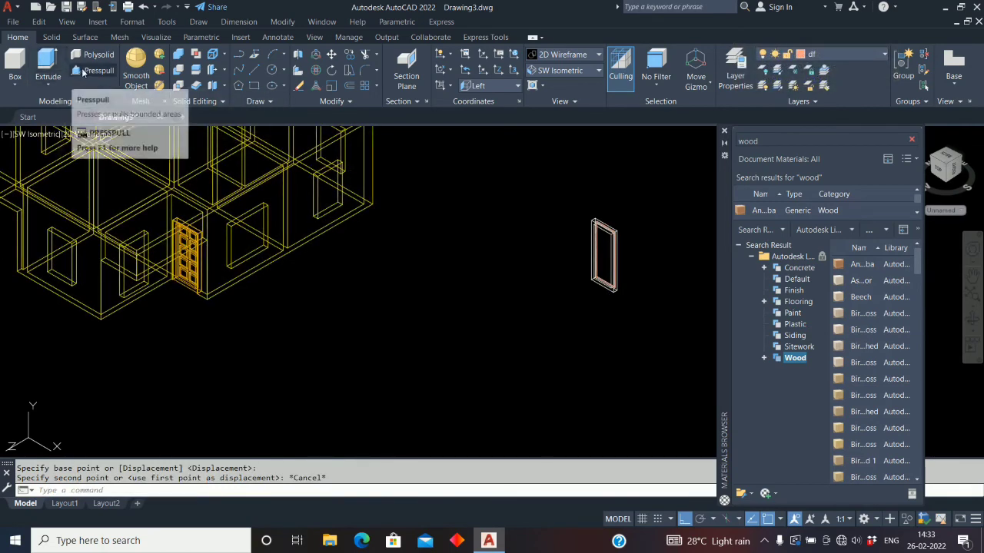
click(162, 59)
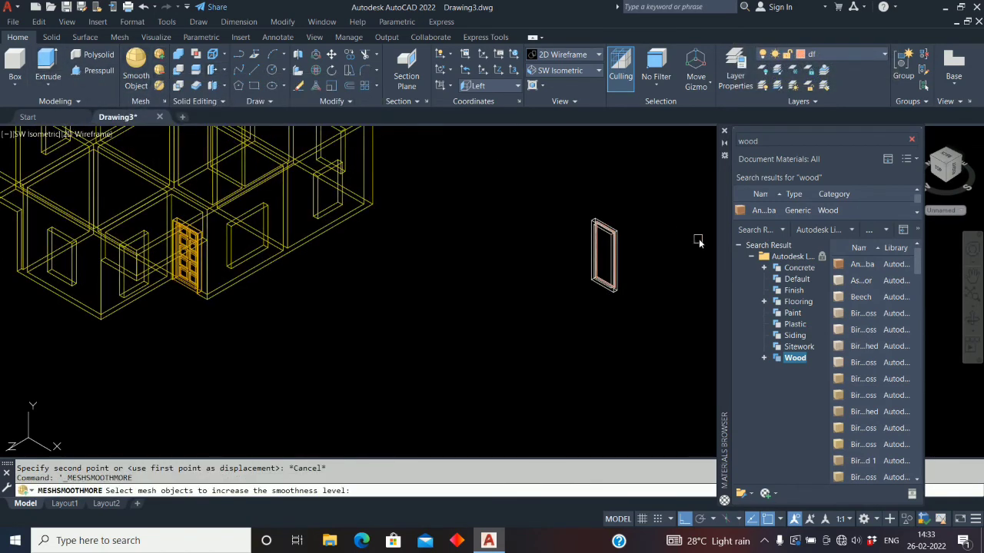
scroll(611, 327, up, 5)
scroll(610, 327, up, 3)
click(584, 325)
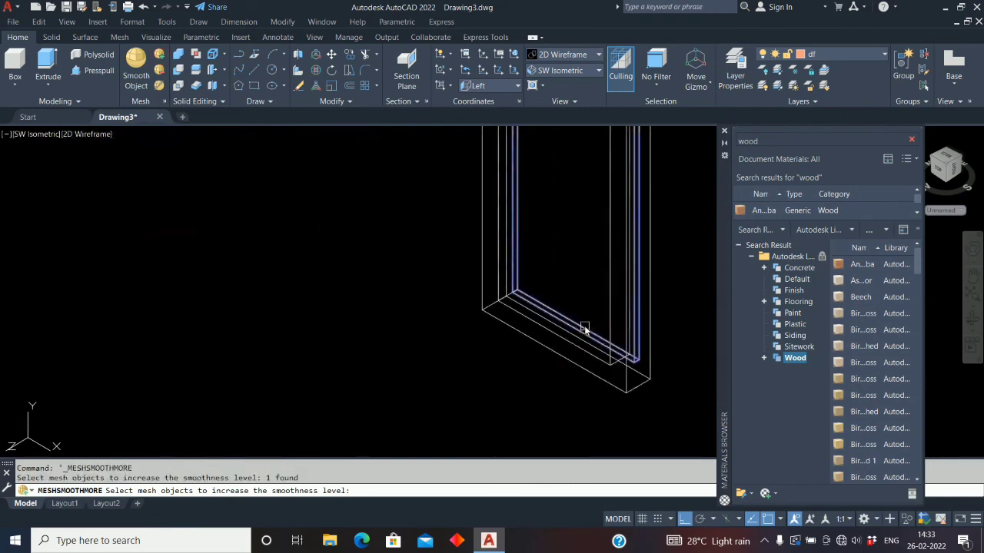
scroll(576, 342, down, 2)
click(574, 348)
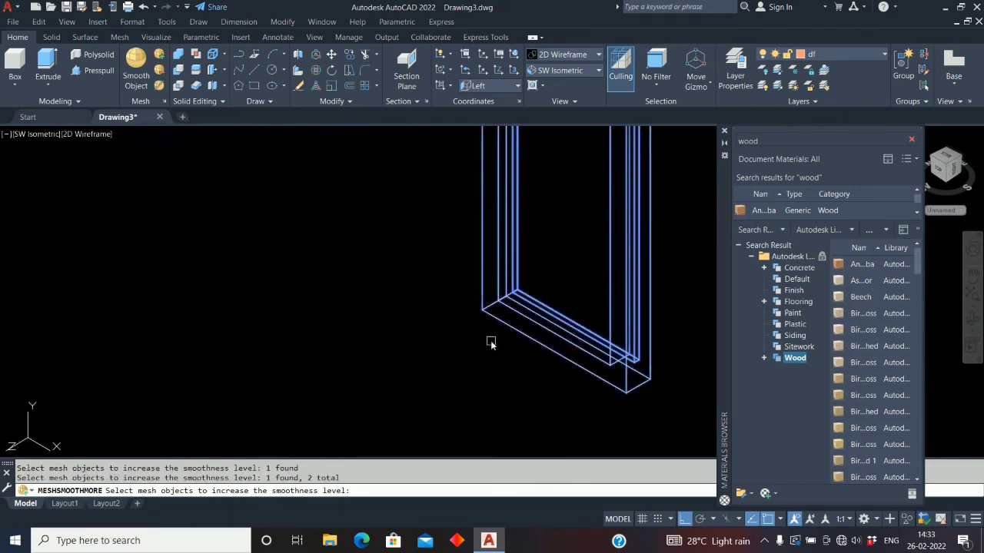
key(Return)
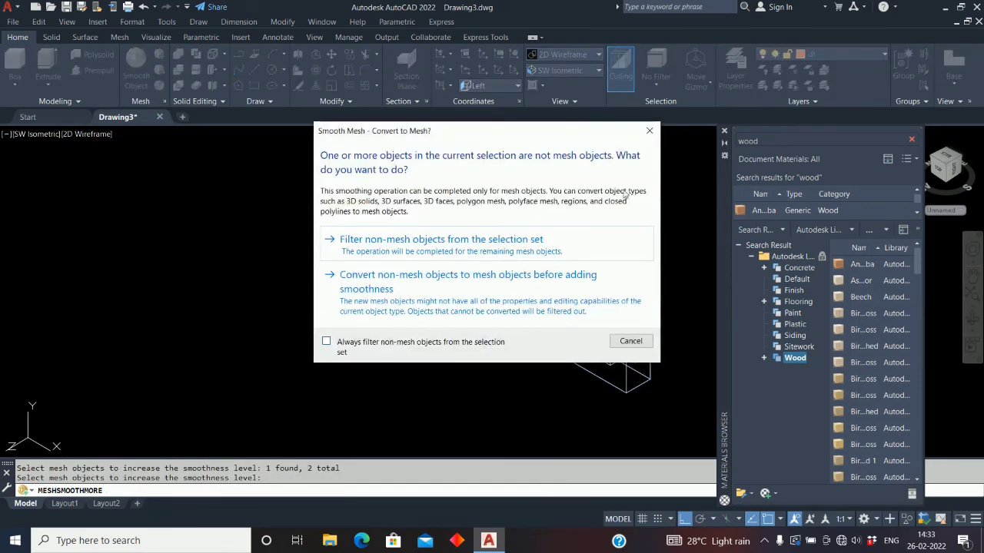
click(649, 131)
middle_drag(648, 375, 577, 343)
Step: Undo the recent view changes, the aborted move and smoothing commands, and the switch to 2D Wireframe
key(ctrl+z)
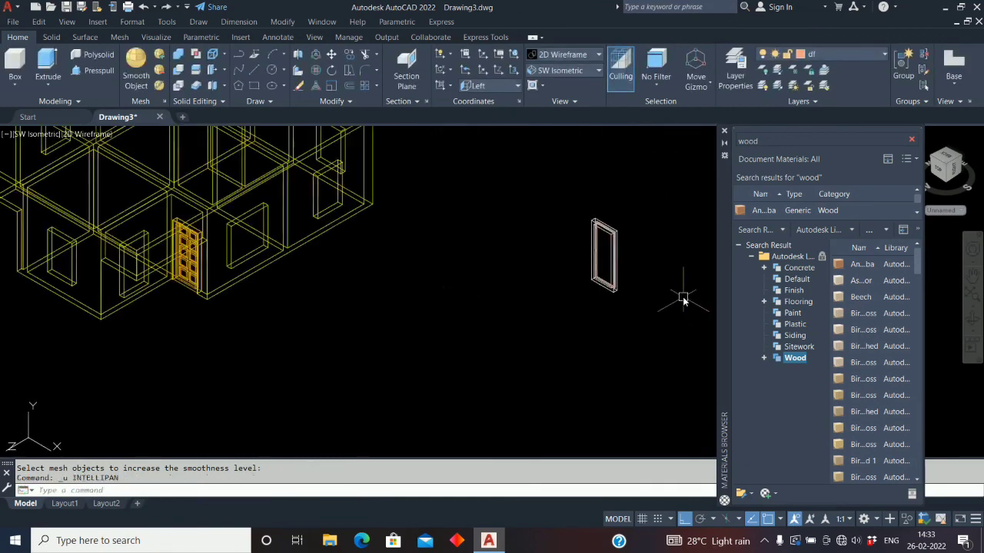
key(ctrl+z)
key(ctrl+z)
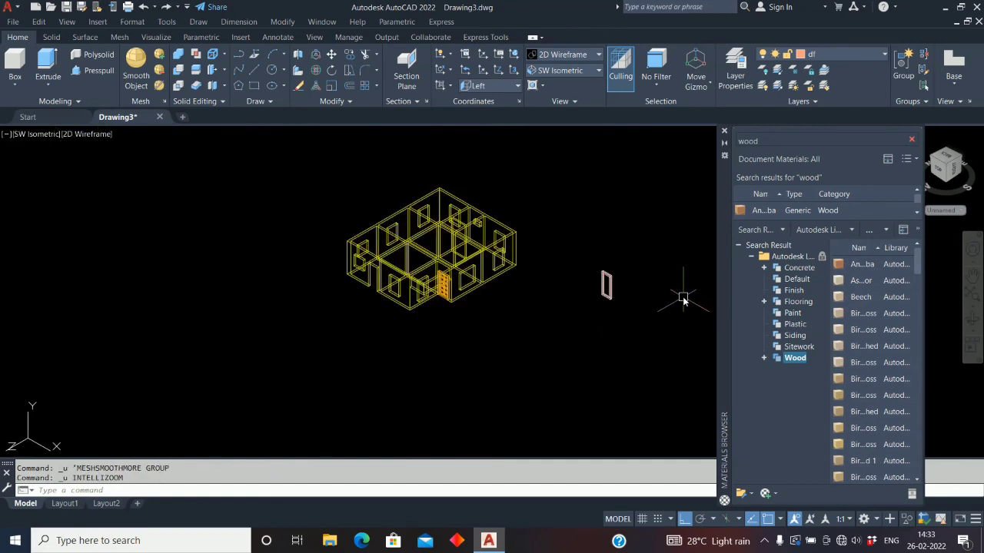
key(ctrl+z)
key(ctrl+z)
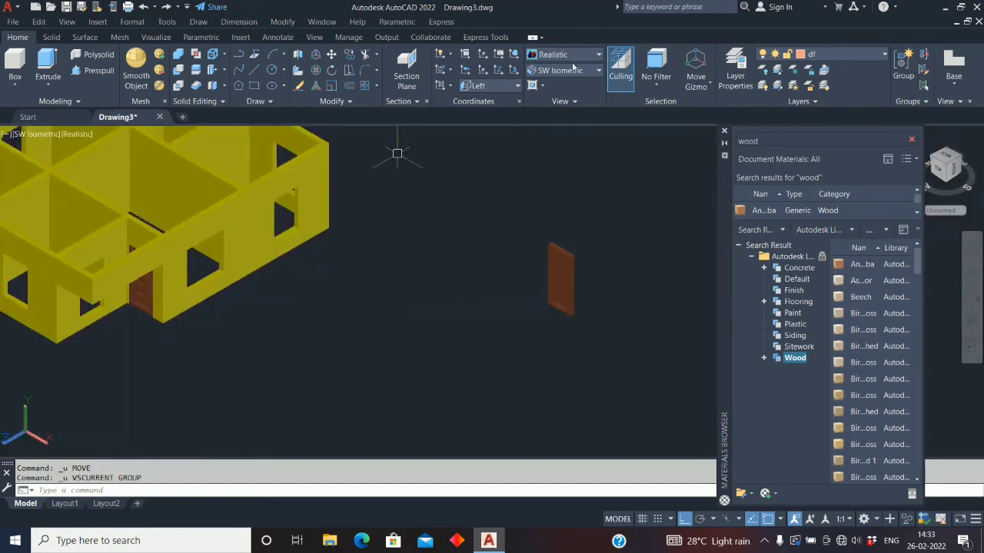
Step: Switch the model to 2D Wireframe and join the new door's panel and frame into one solid with Union
click(598, 54)
click(551, 82)
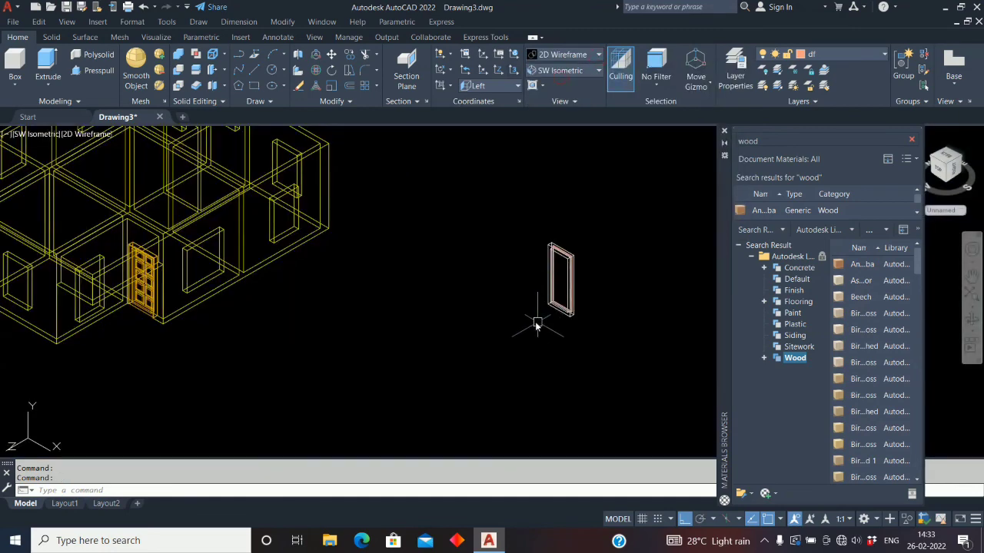
scroll(555, 311, up, 5)
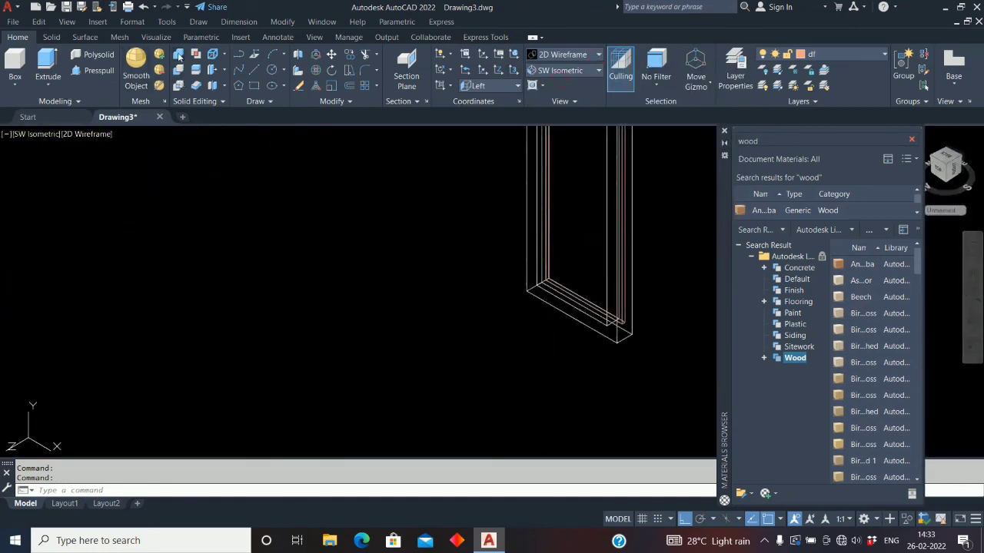
click(178, 56)
click(547, 281)
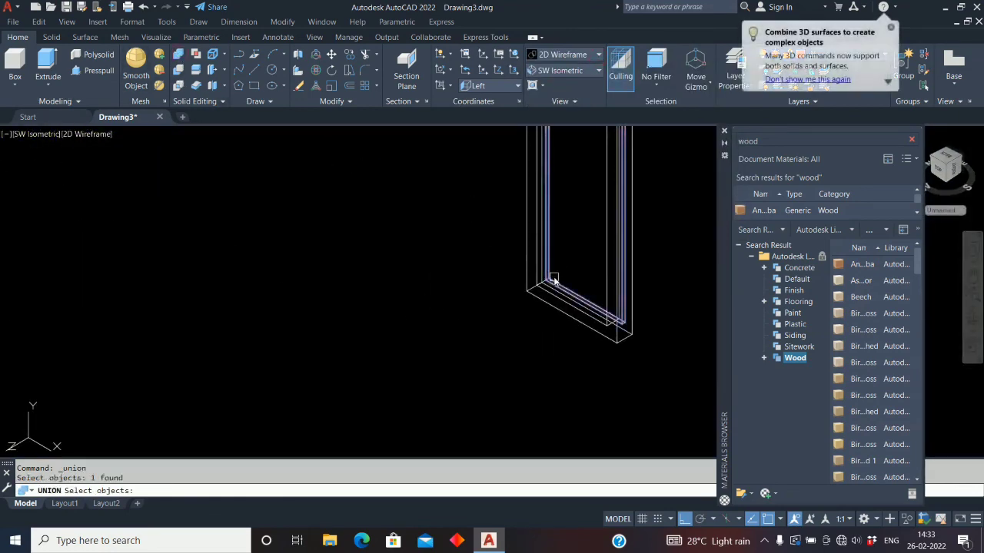
click(542, 288)
key(Return)
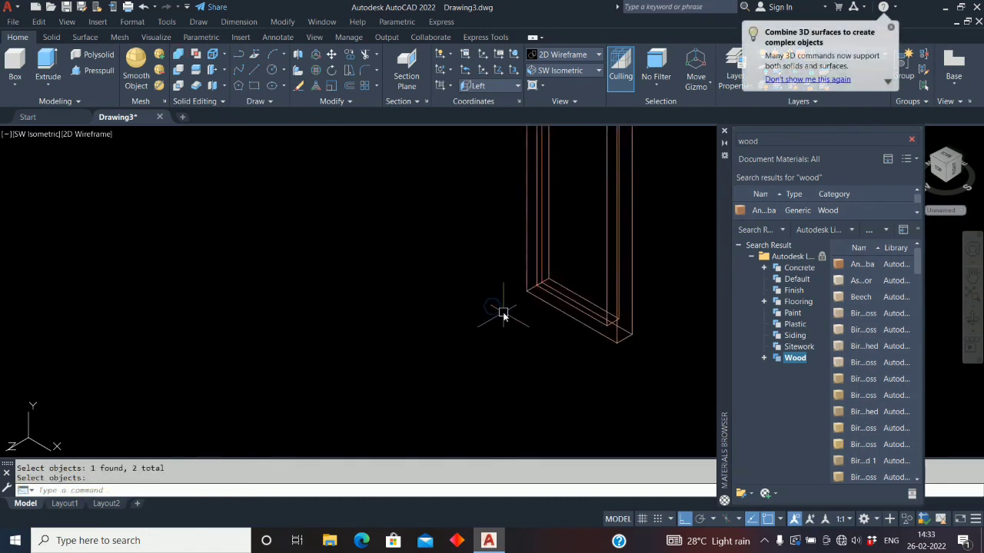
Step: Show the model in the Realistic visual style and check the joined door
middle_drag(496, 320, 420, 351)
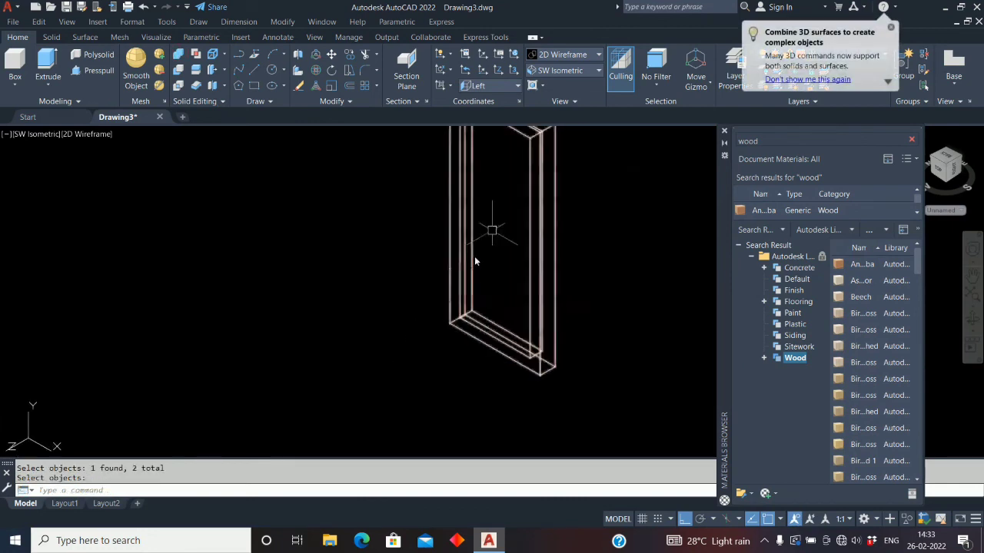
click(598, 57)
click(711, 84)
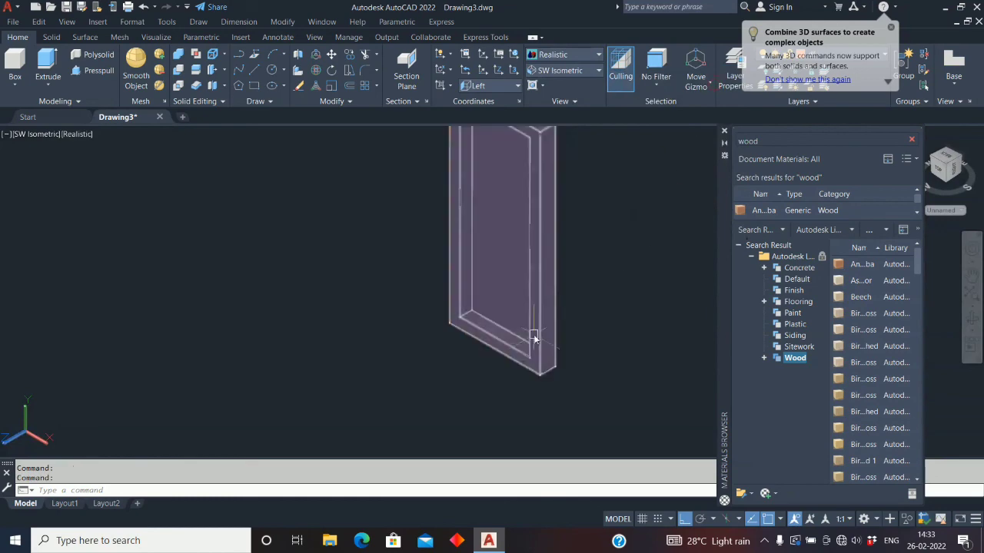
scroll(534, 338, down, 5)
Step: In 2D Wireframe, move the joined door by its lower outer corner to the base of the empty door opening in the house's side wall
click(598, 55)
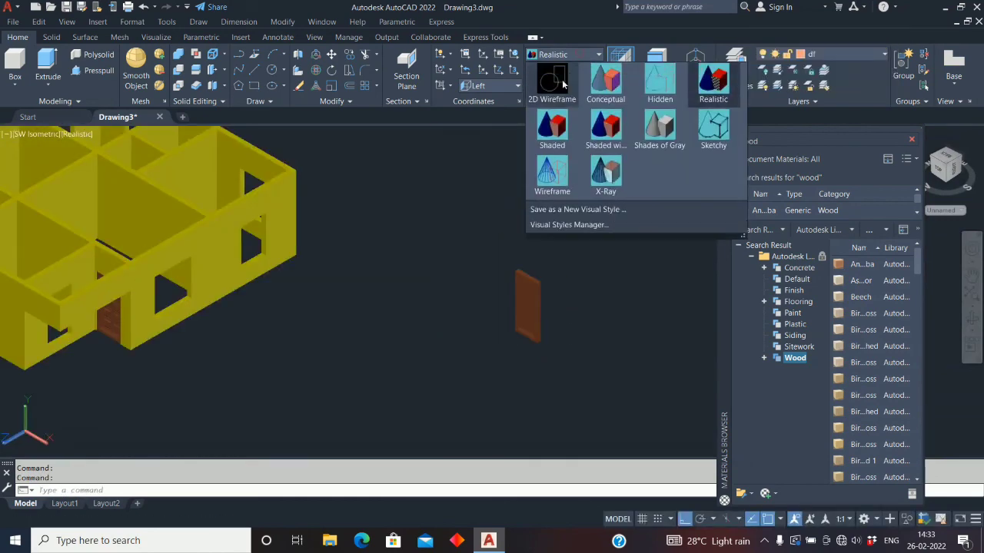
click(552, 81)
text(m)
key(Return)
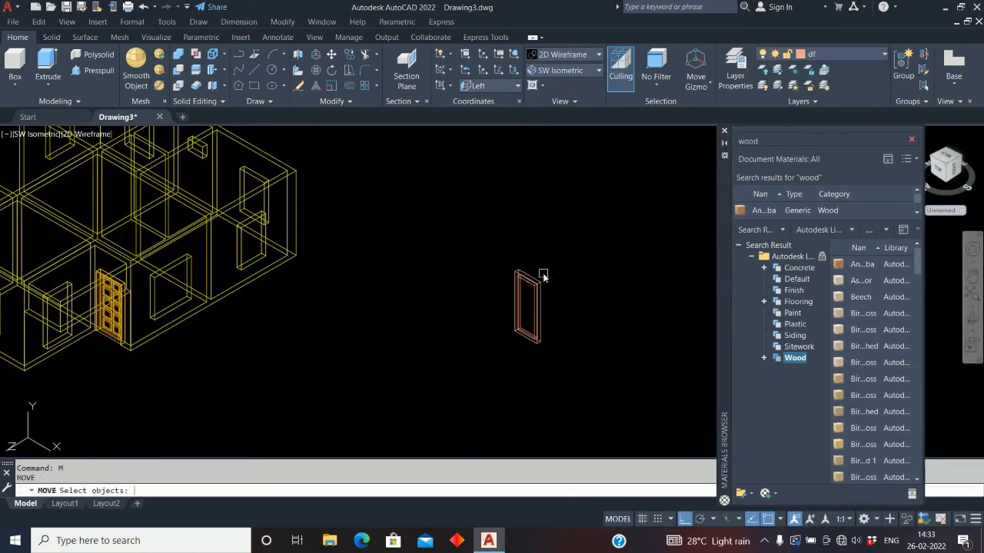
click(589, 250)
click(487, 367)
key(Return)
scroll(555, 345, up, 4)
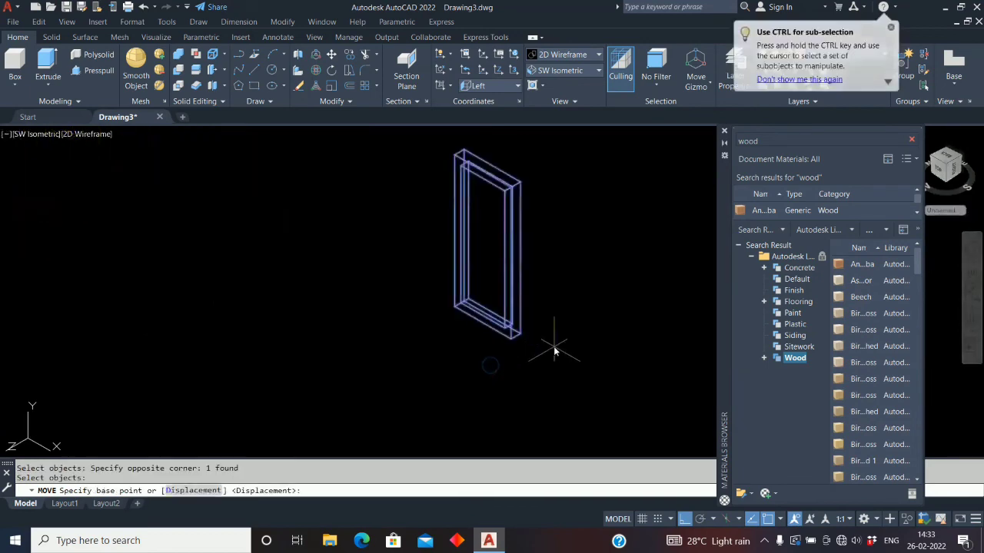
click(520, 335)
scroll(584, 326, down, 5)
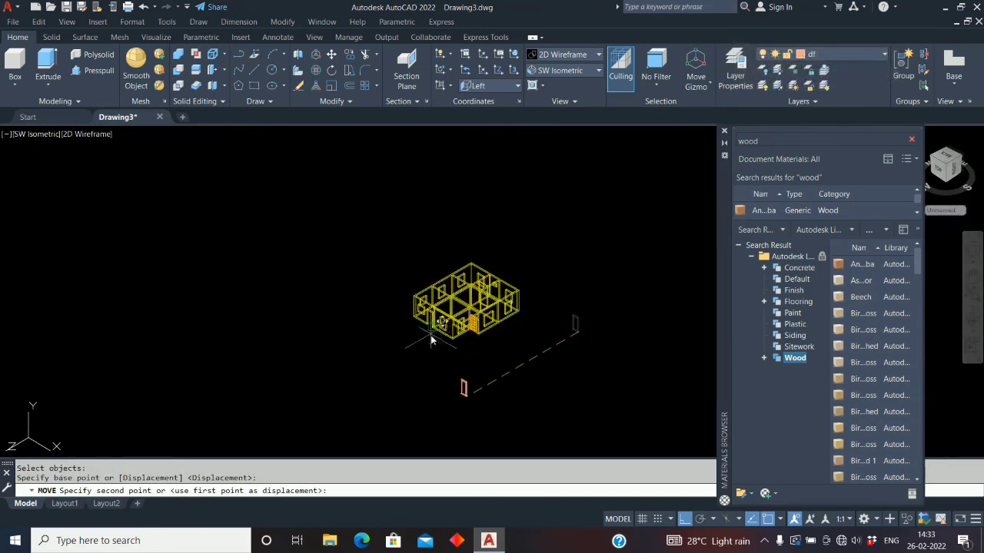
scroll(433, 330, up, 5)
scroll(433, 330, up, 3)
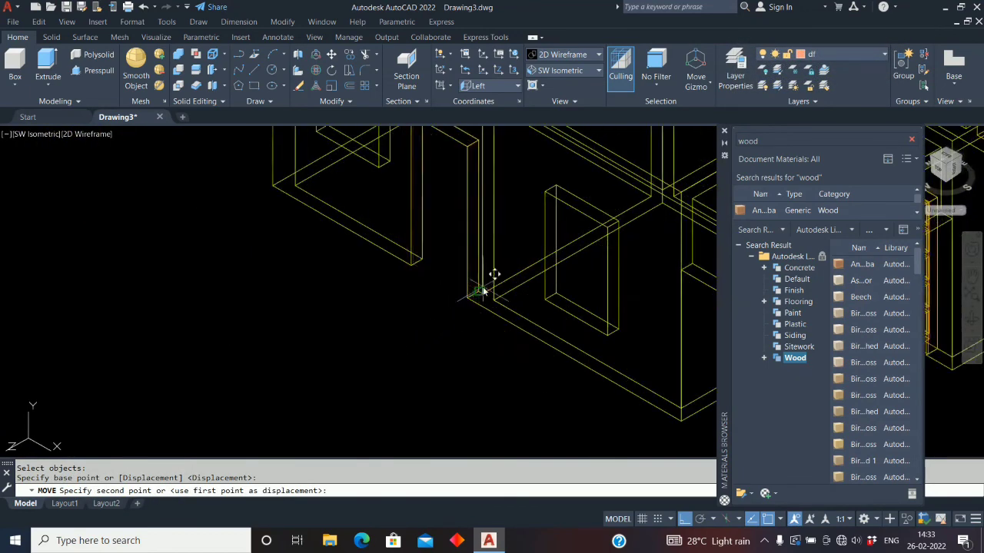
click(477, 286)
Step: Show the house in the Realistic visual style and examine both doors in their wall openings
scroll(415, 345, down, 5)
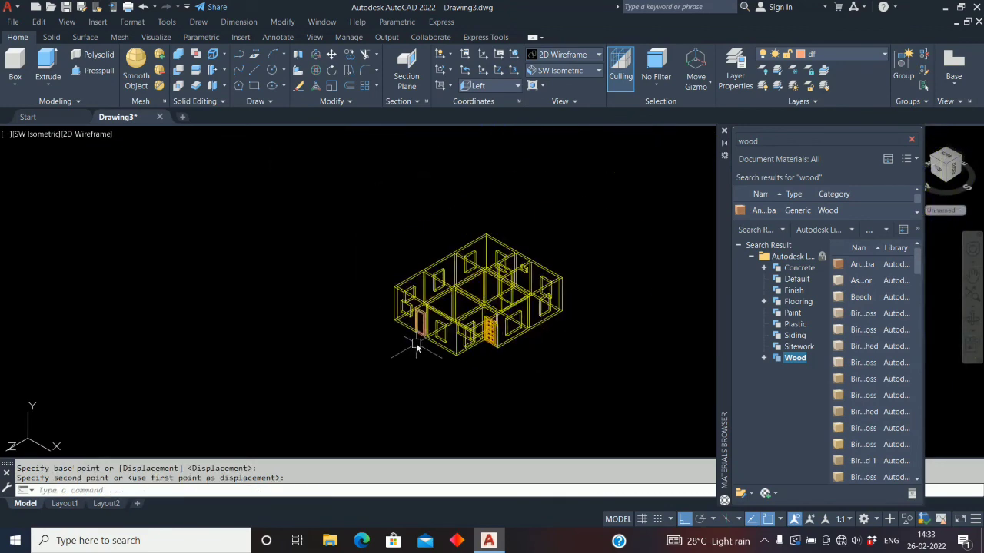
click(596, 54)
click(699, 81)
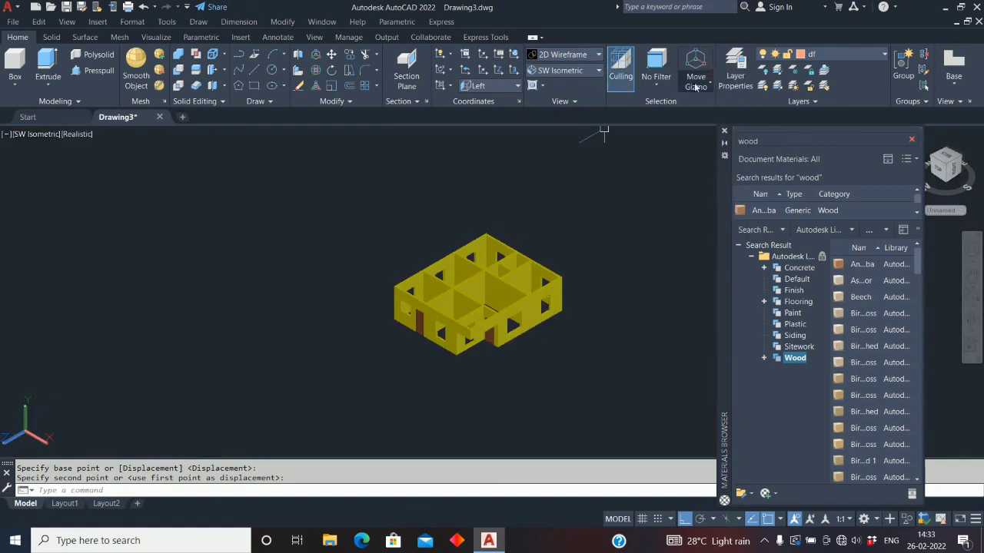
scroll(538, 315, up, 5)
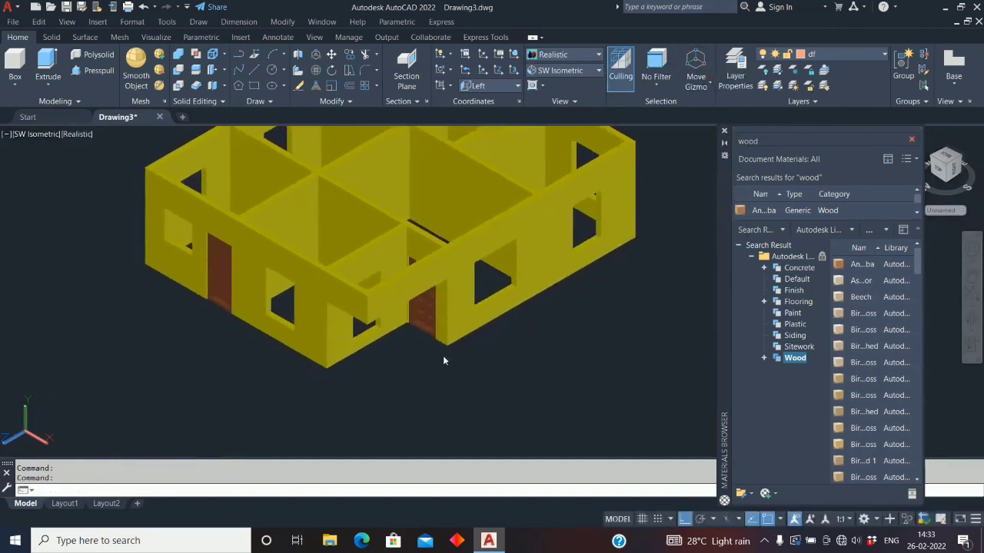
scroll(444, 367, up, 3)
scroll(492, 352, down, 4)
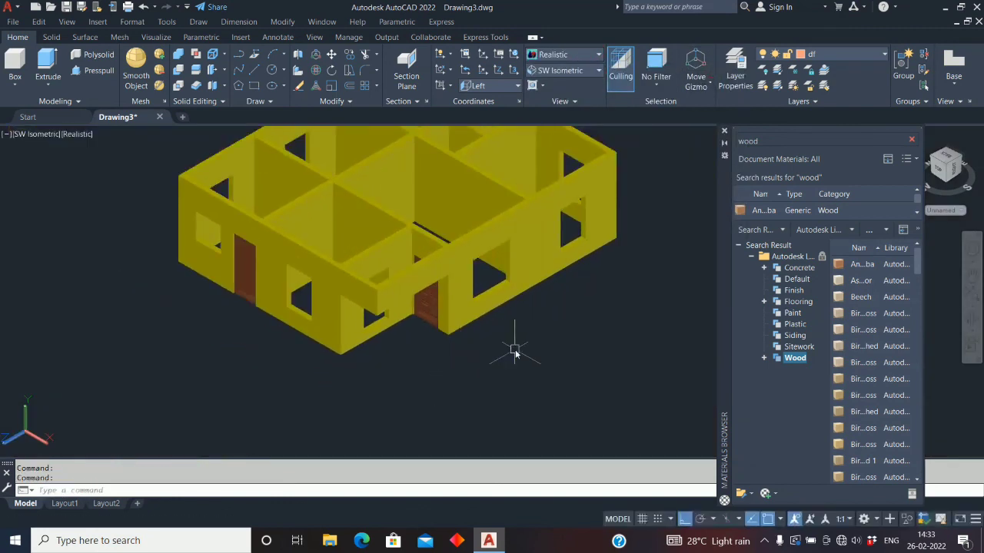
scroll(515, 352, up, 2)
scroll(412, 245, up, 4)
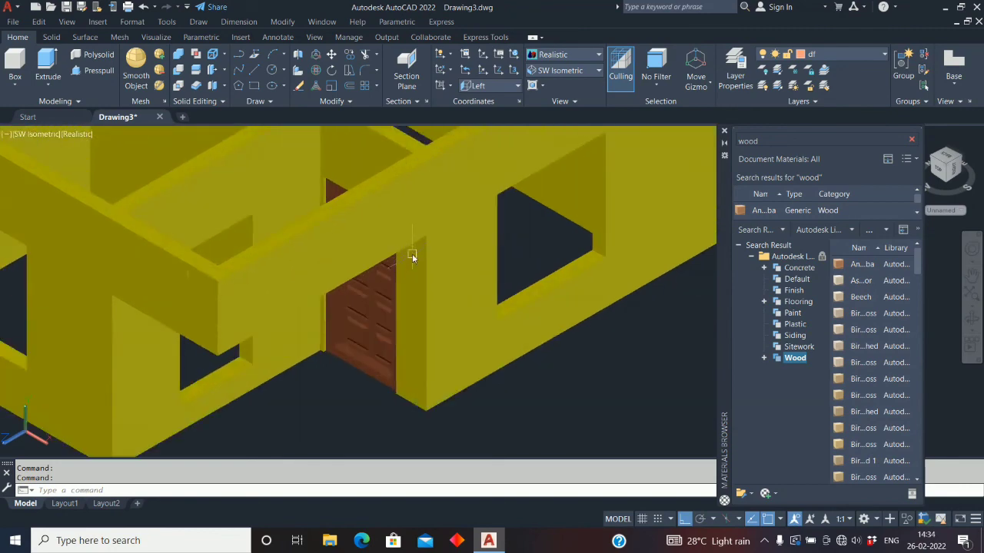
scroll(454, 369, up, 4)
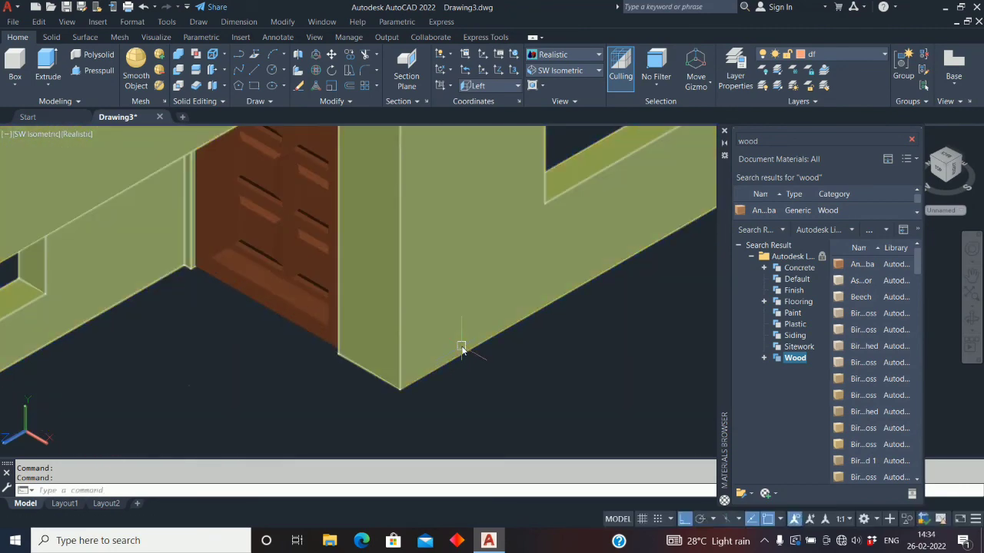
scroll(312, 348, down, 6)
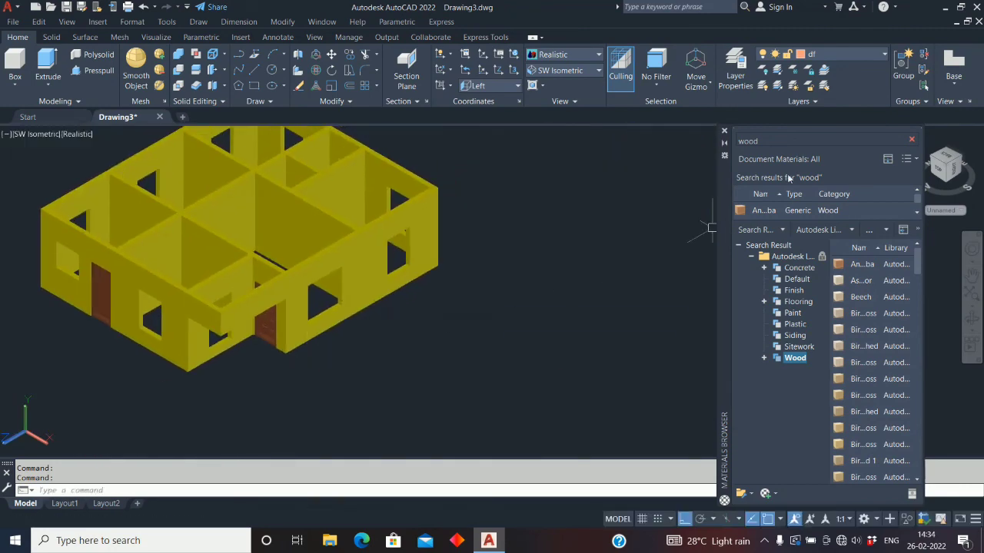
Step: Turn on the TEXT, SHADE, ROOF and PL layers
click(870, 59)
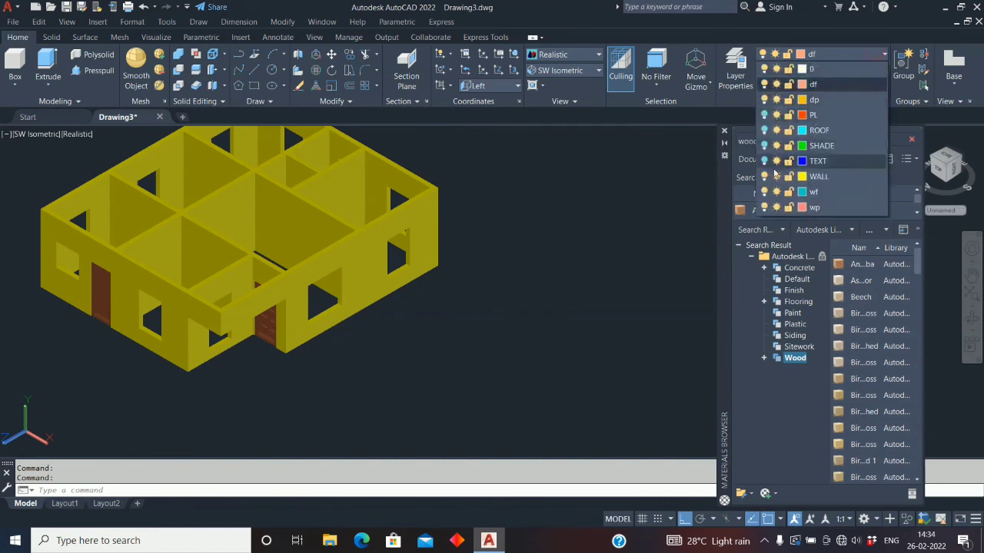
click(764, 145)
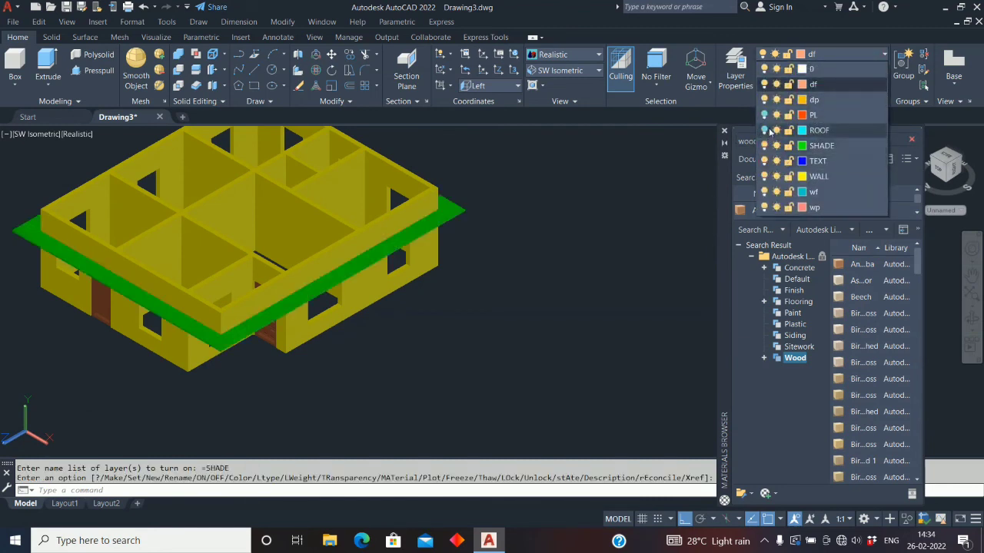
click(765, 130)
click(764, 114)
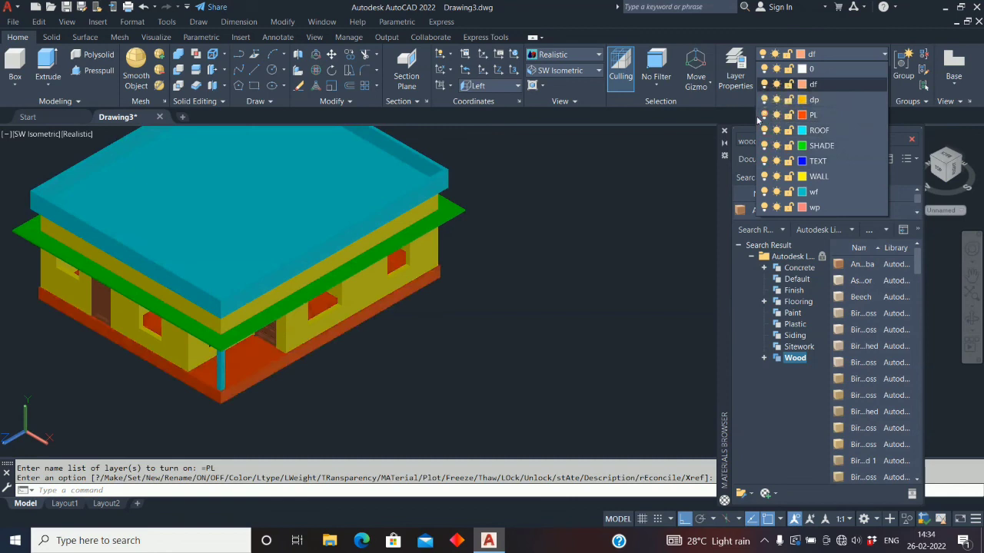
click(591, 181)
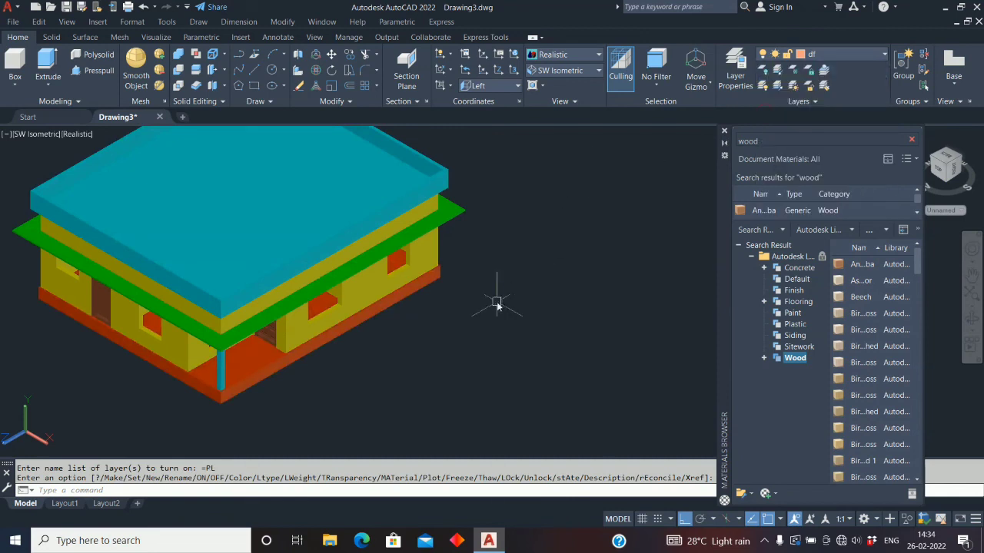